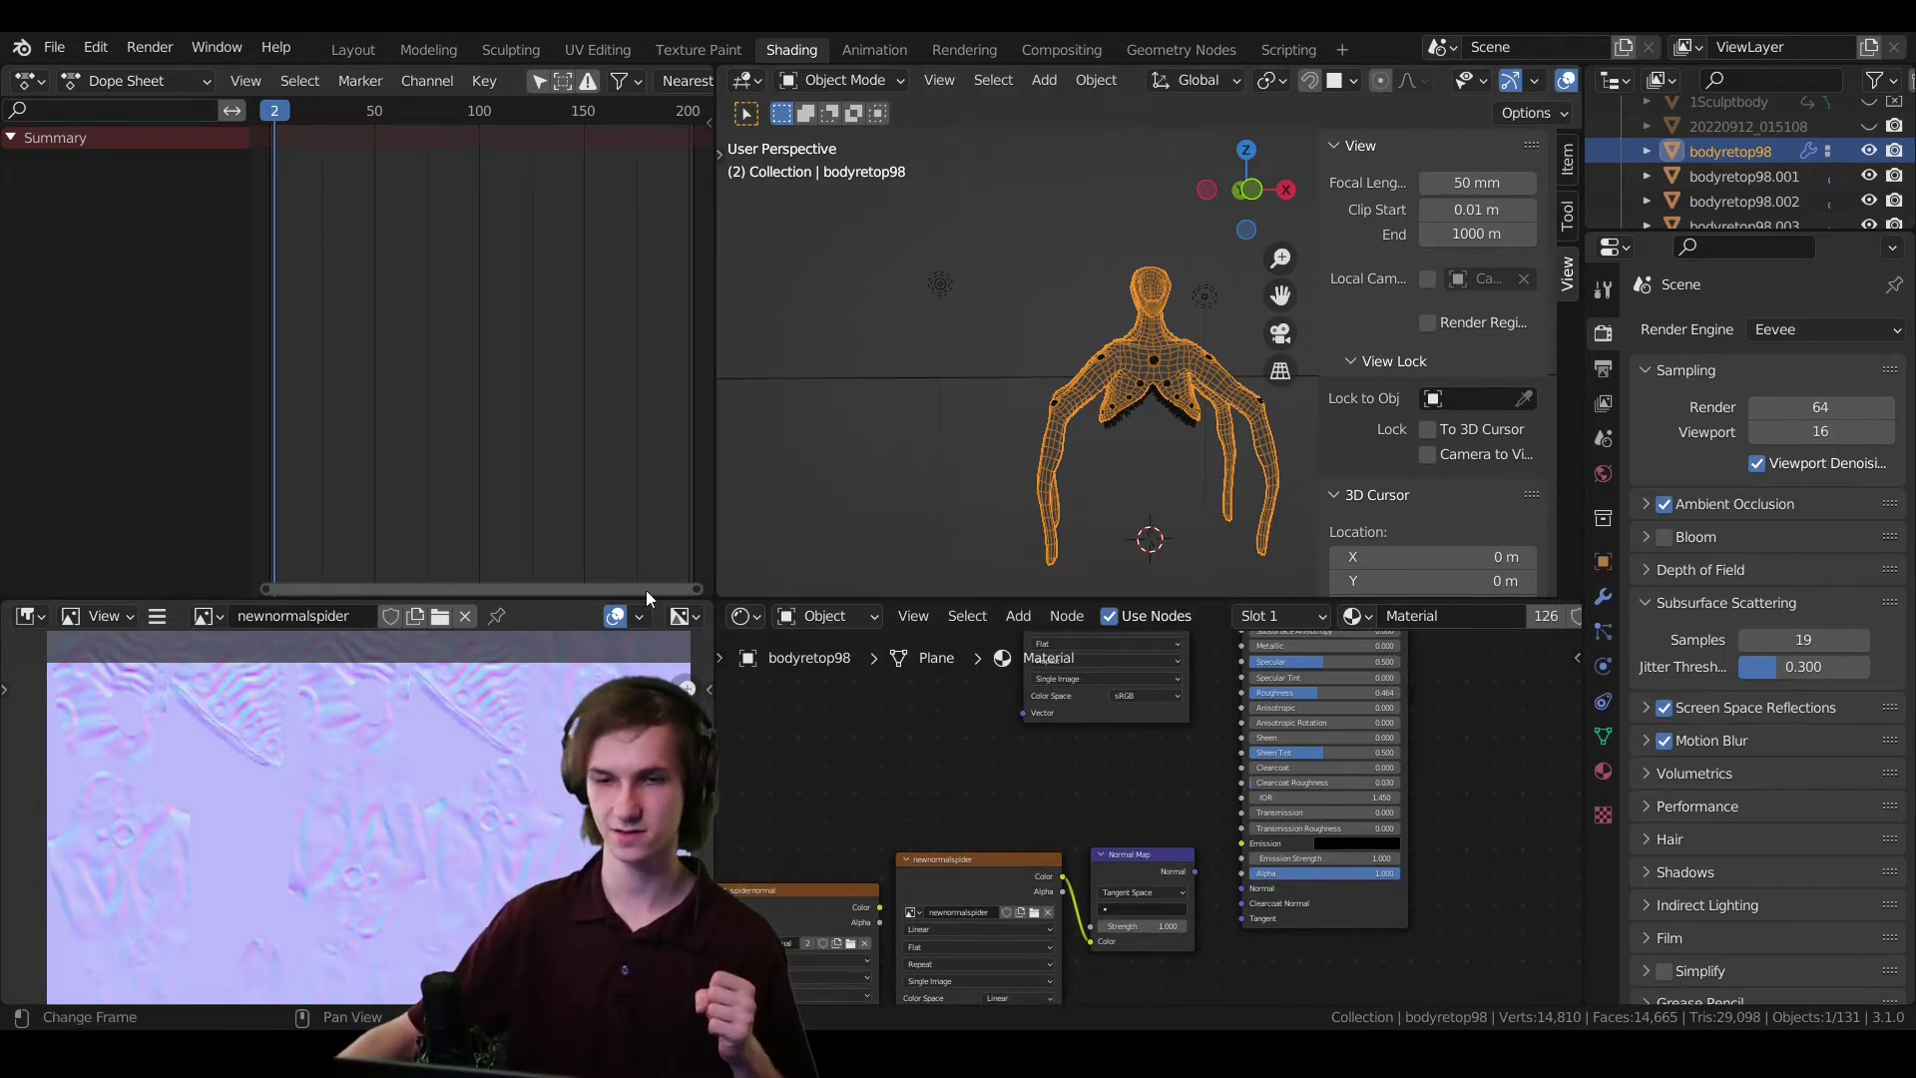
- Resize the image editor, then zoom and pan across the newnormalspider normal map
{"action": "left_click_drag", "start_coordinate": [618, 570], "coordinate": [619, 279]}
{"action": "left_click_drag", "start_coordinate": [715, 510], "coordinate": [1014, 599]}
{"action": "scroll", "coordinate": [599, 649], "scroll_direction": "up", "scroll_amount": 2}
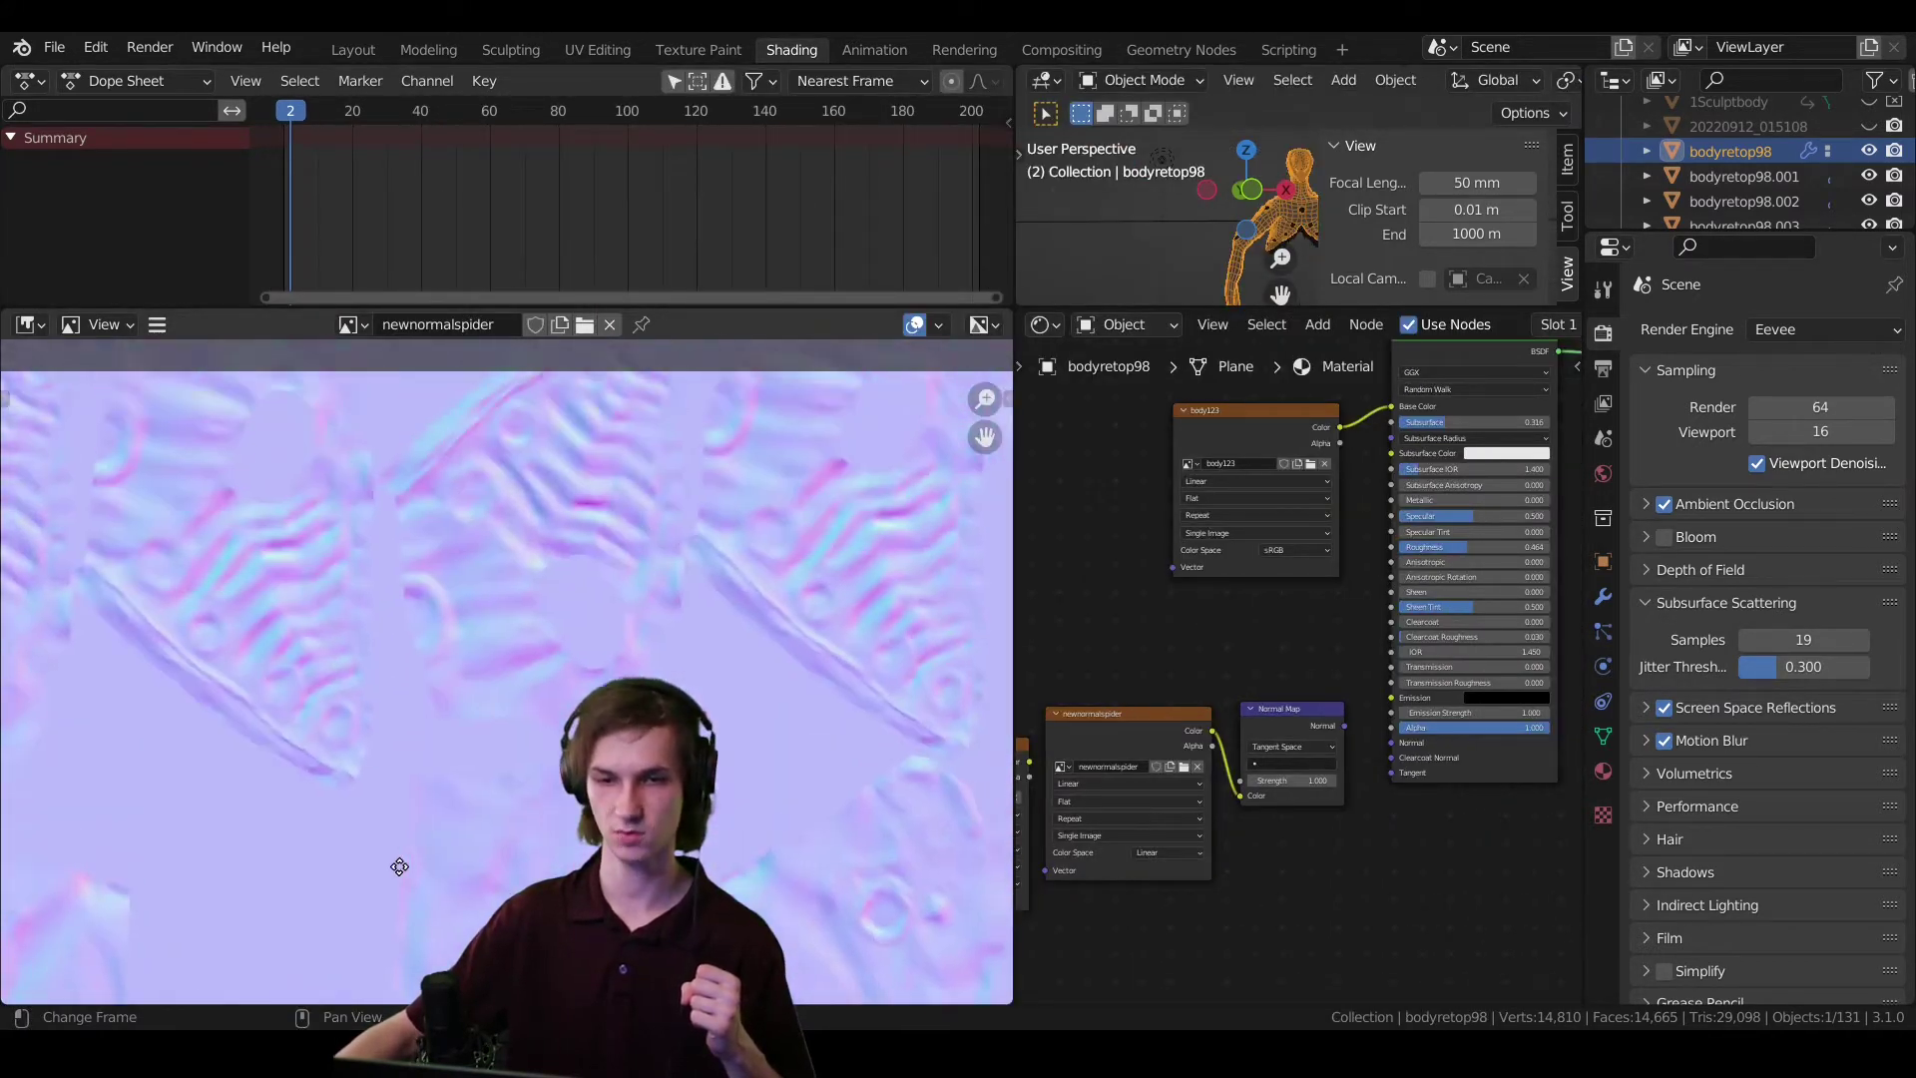
{"action": "scroll", "coordinate": [380, 798], "scroll_direction": "down", "scroll_amount": 3}
{"action": "scroll", "coordinate": [419, 619], "scroll_direction": "up", "scroll_amount": 3}
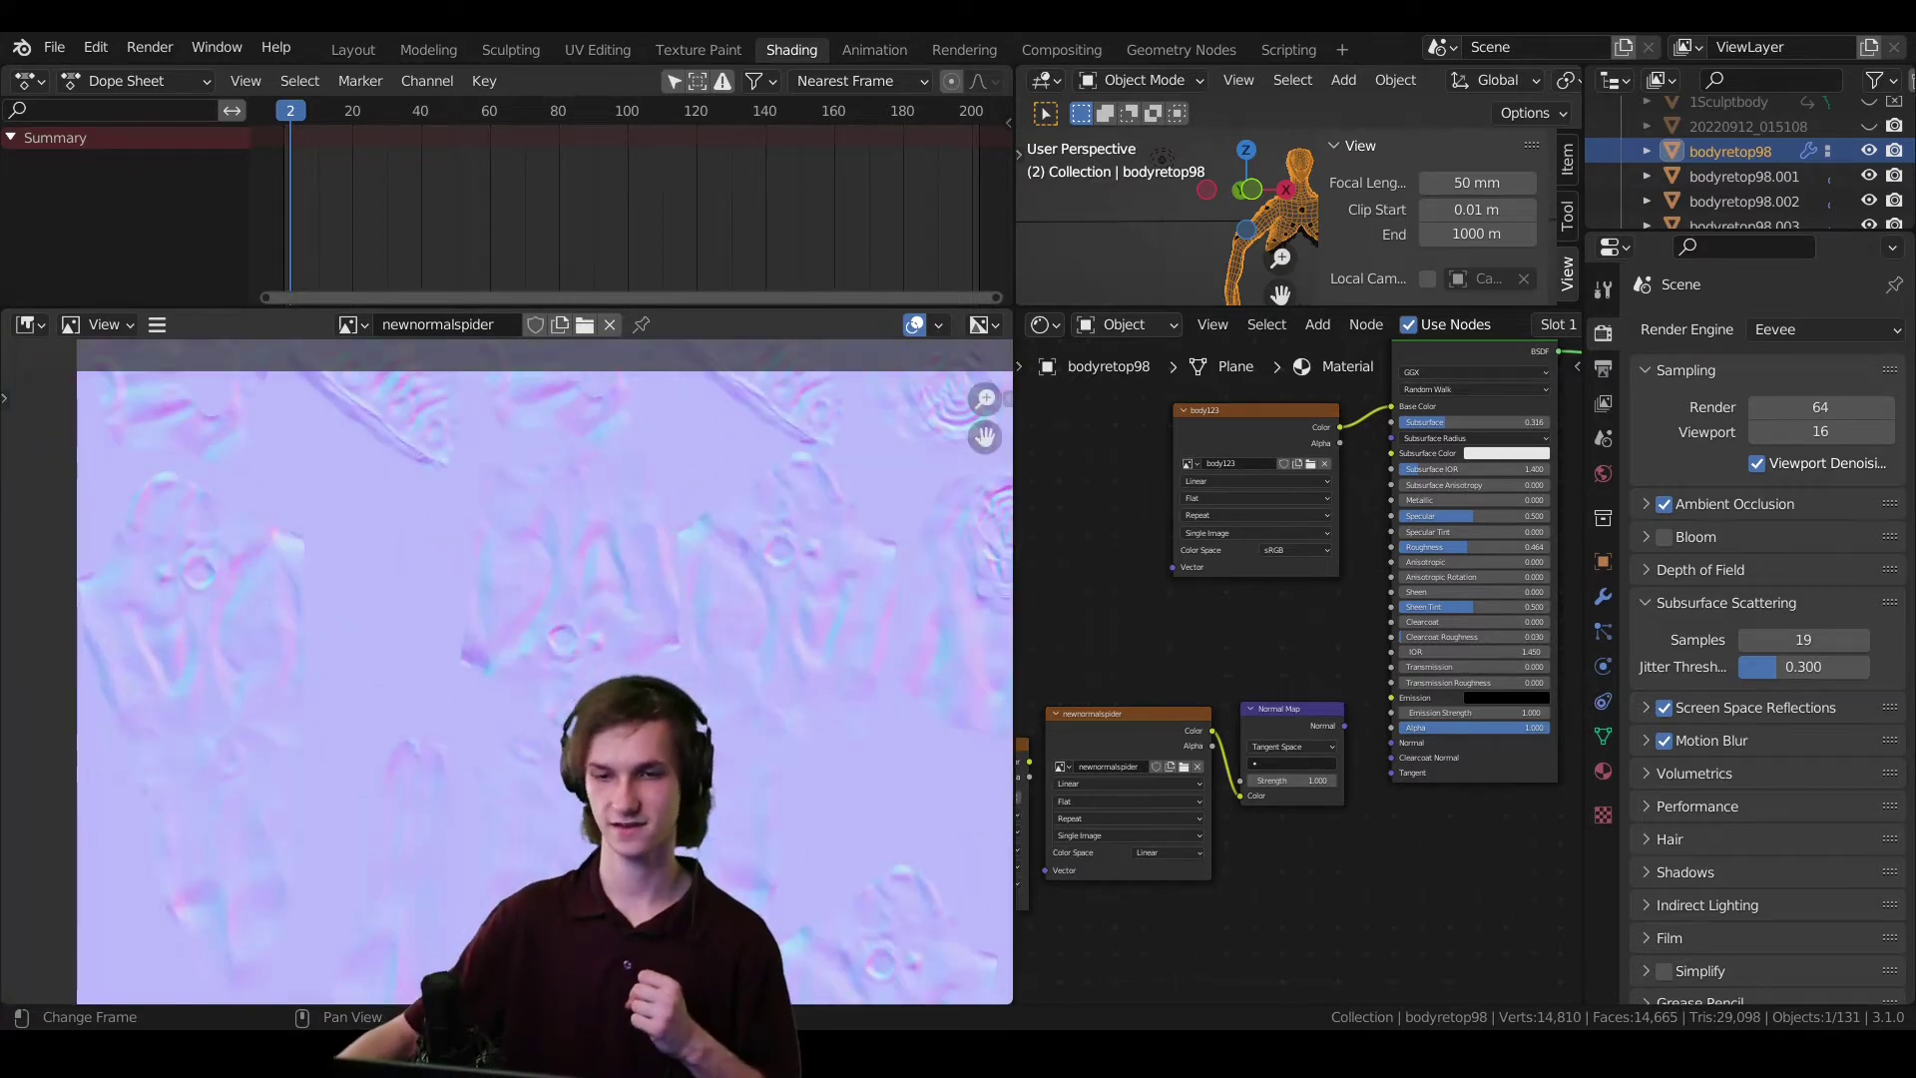
{"action": "scroll", "coordinate": [559, 649], "scroll_direction": "down", "scroll_amount": 2}
{"action": "middle_click_drag", "start_coordinate": [719, 519], "coordinate": [599, 639]}
{"action": "scroll", "coordinate": [599, 530], "scroll_direction": "up", "scroll_amount": 2}
{"action": "scroll", "coordinate": [587, 846], "scroll_direction": "up", "scroll_amount": 2}
{"action": "scroll", "coordinate": [231, 714], "scroll_direction": "up", "scroll_amount": 4}
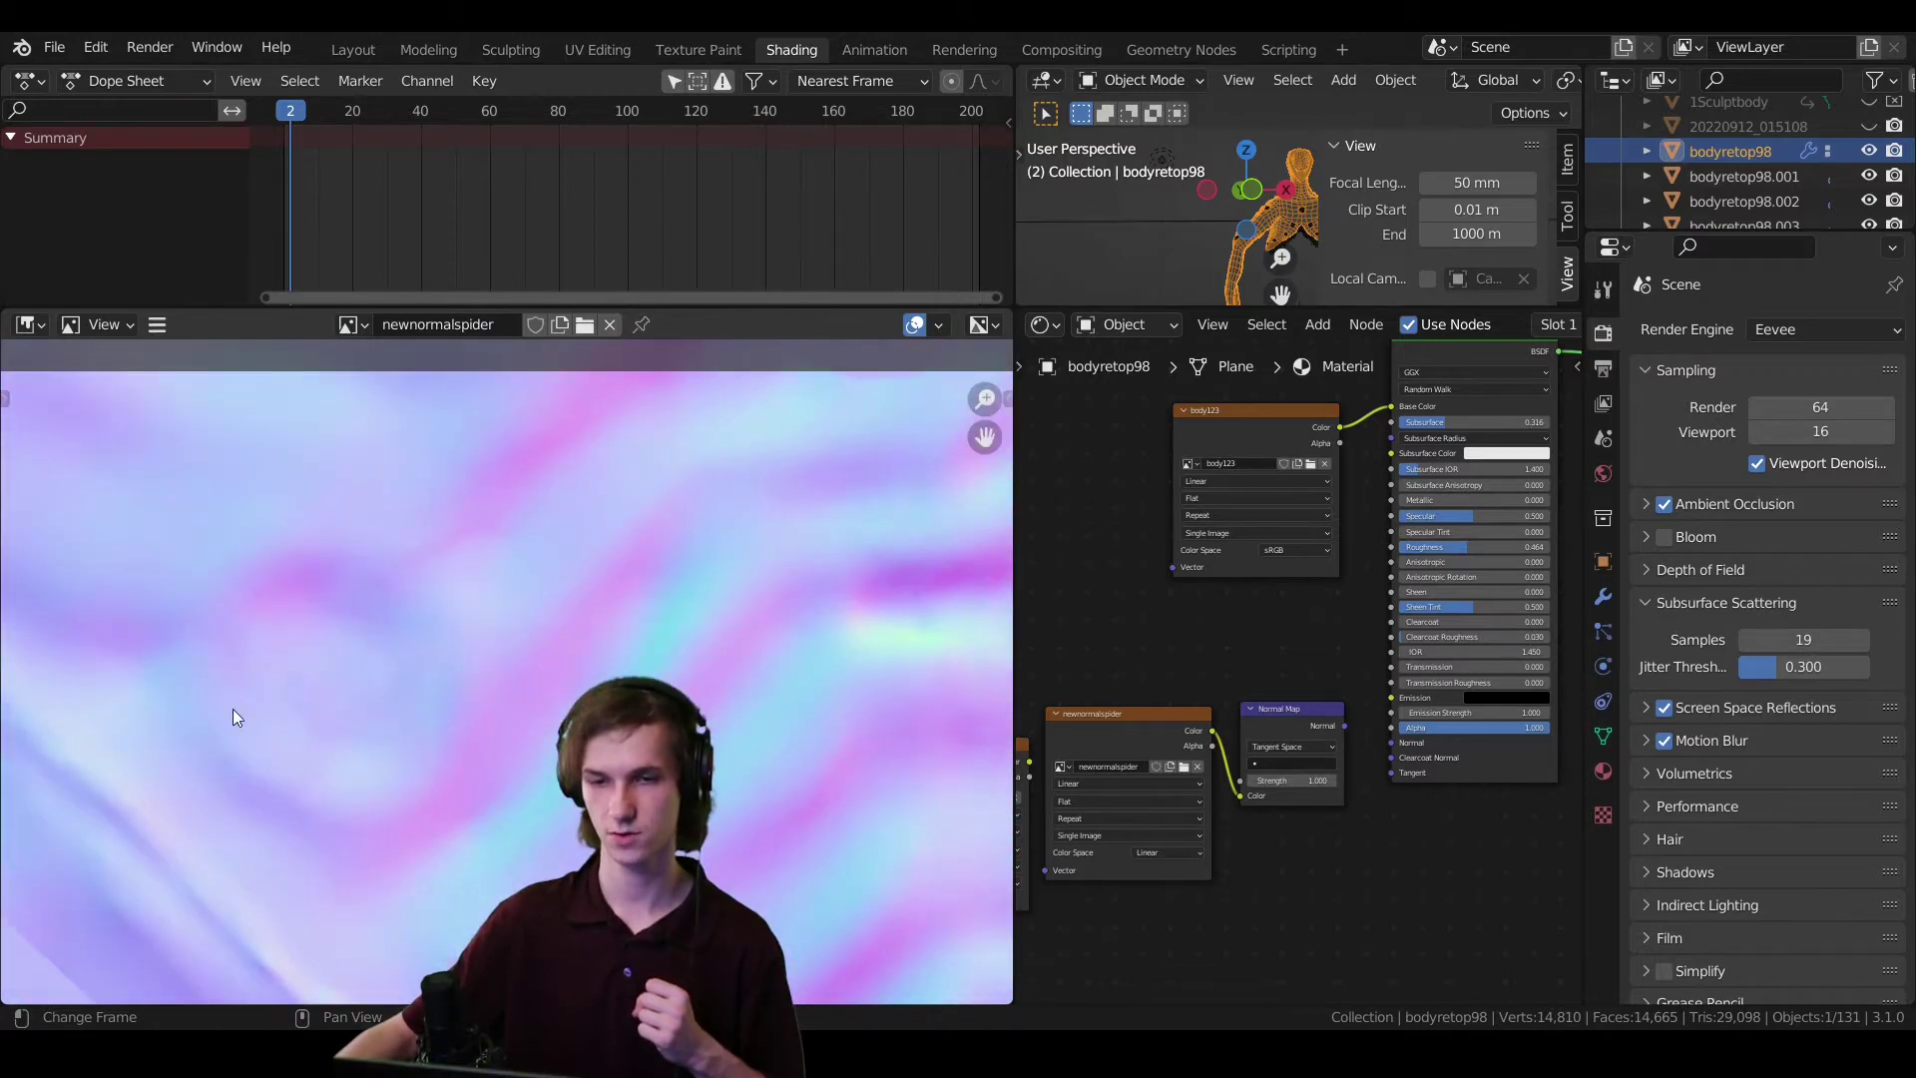
{"action": "scroll", "coordinate": [405, 695], "scroll_direction": "down", "scroll_amount": 7}
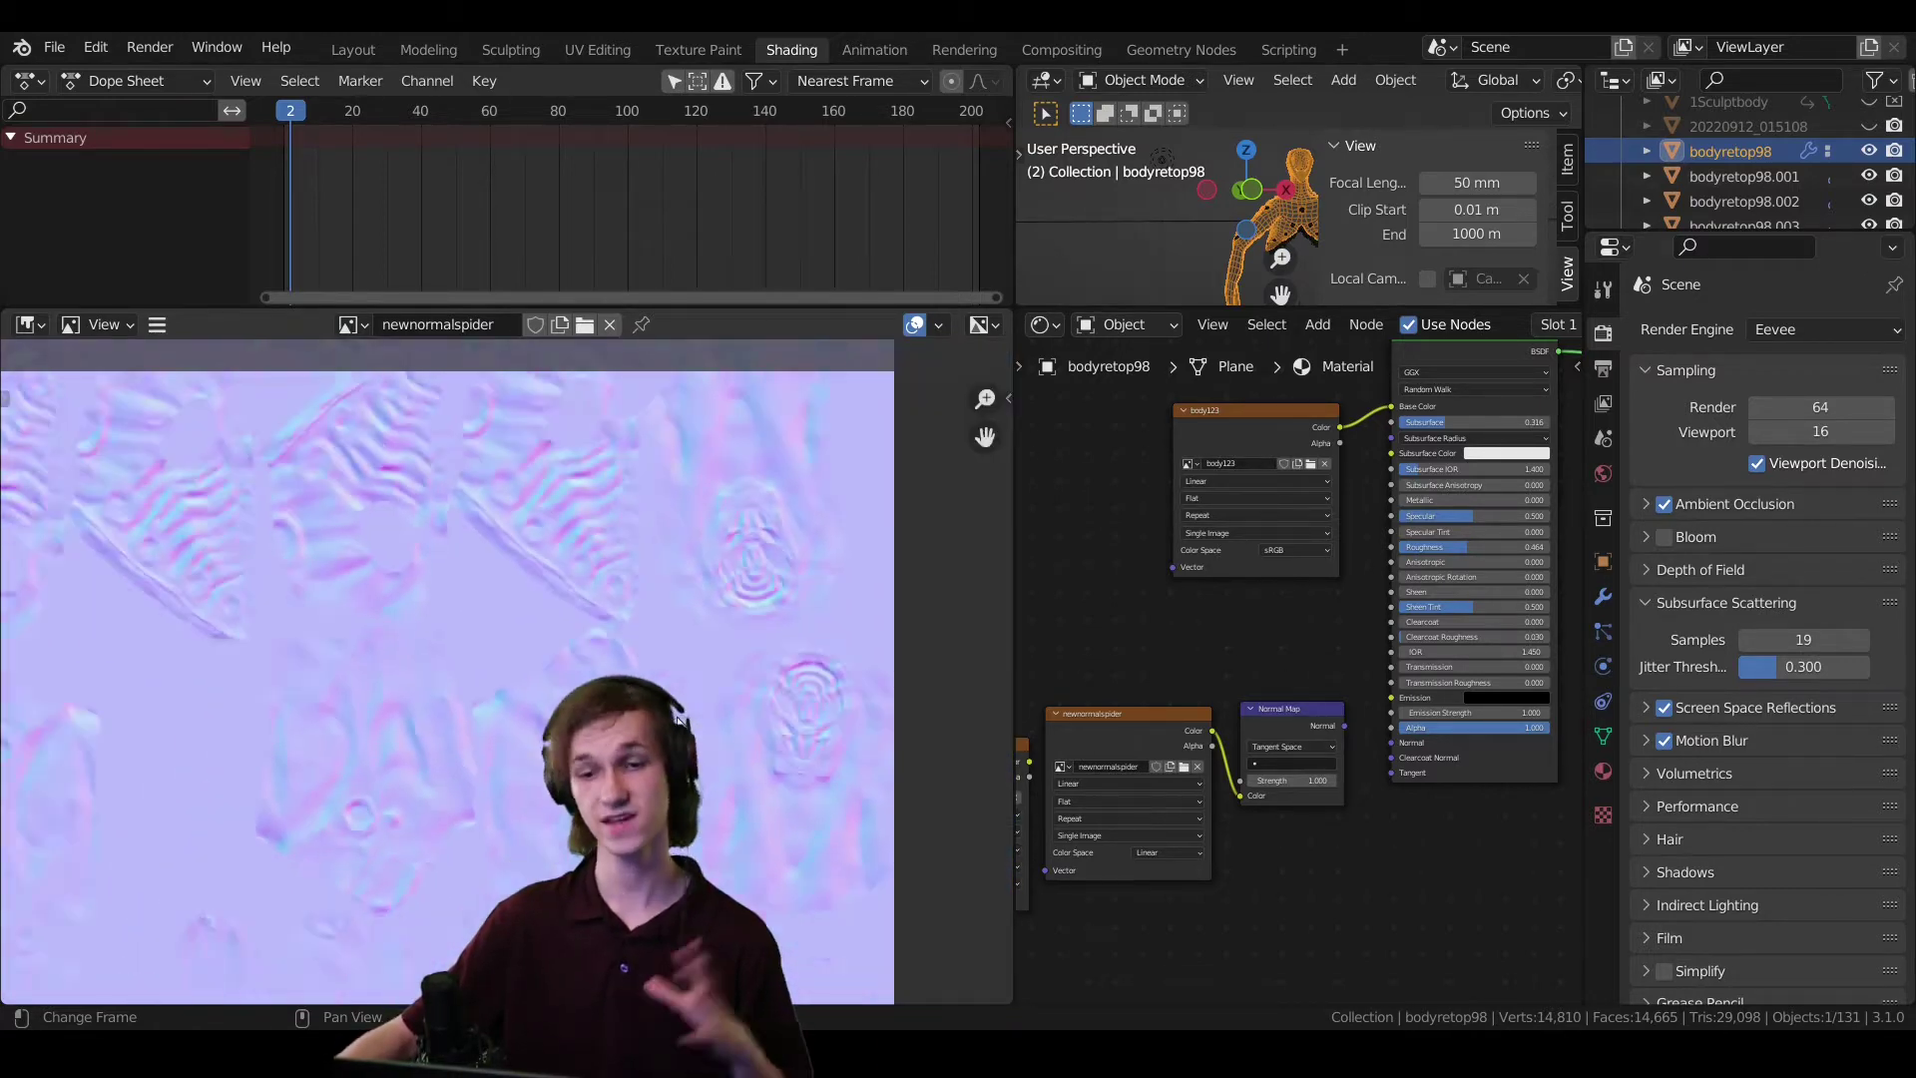
{"action": "left_click", "coordinate": [1164, 699]}
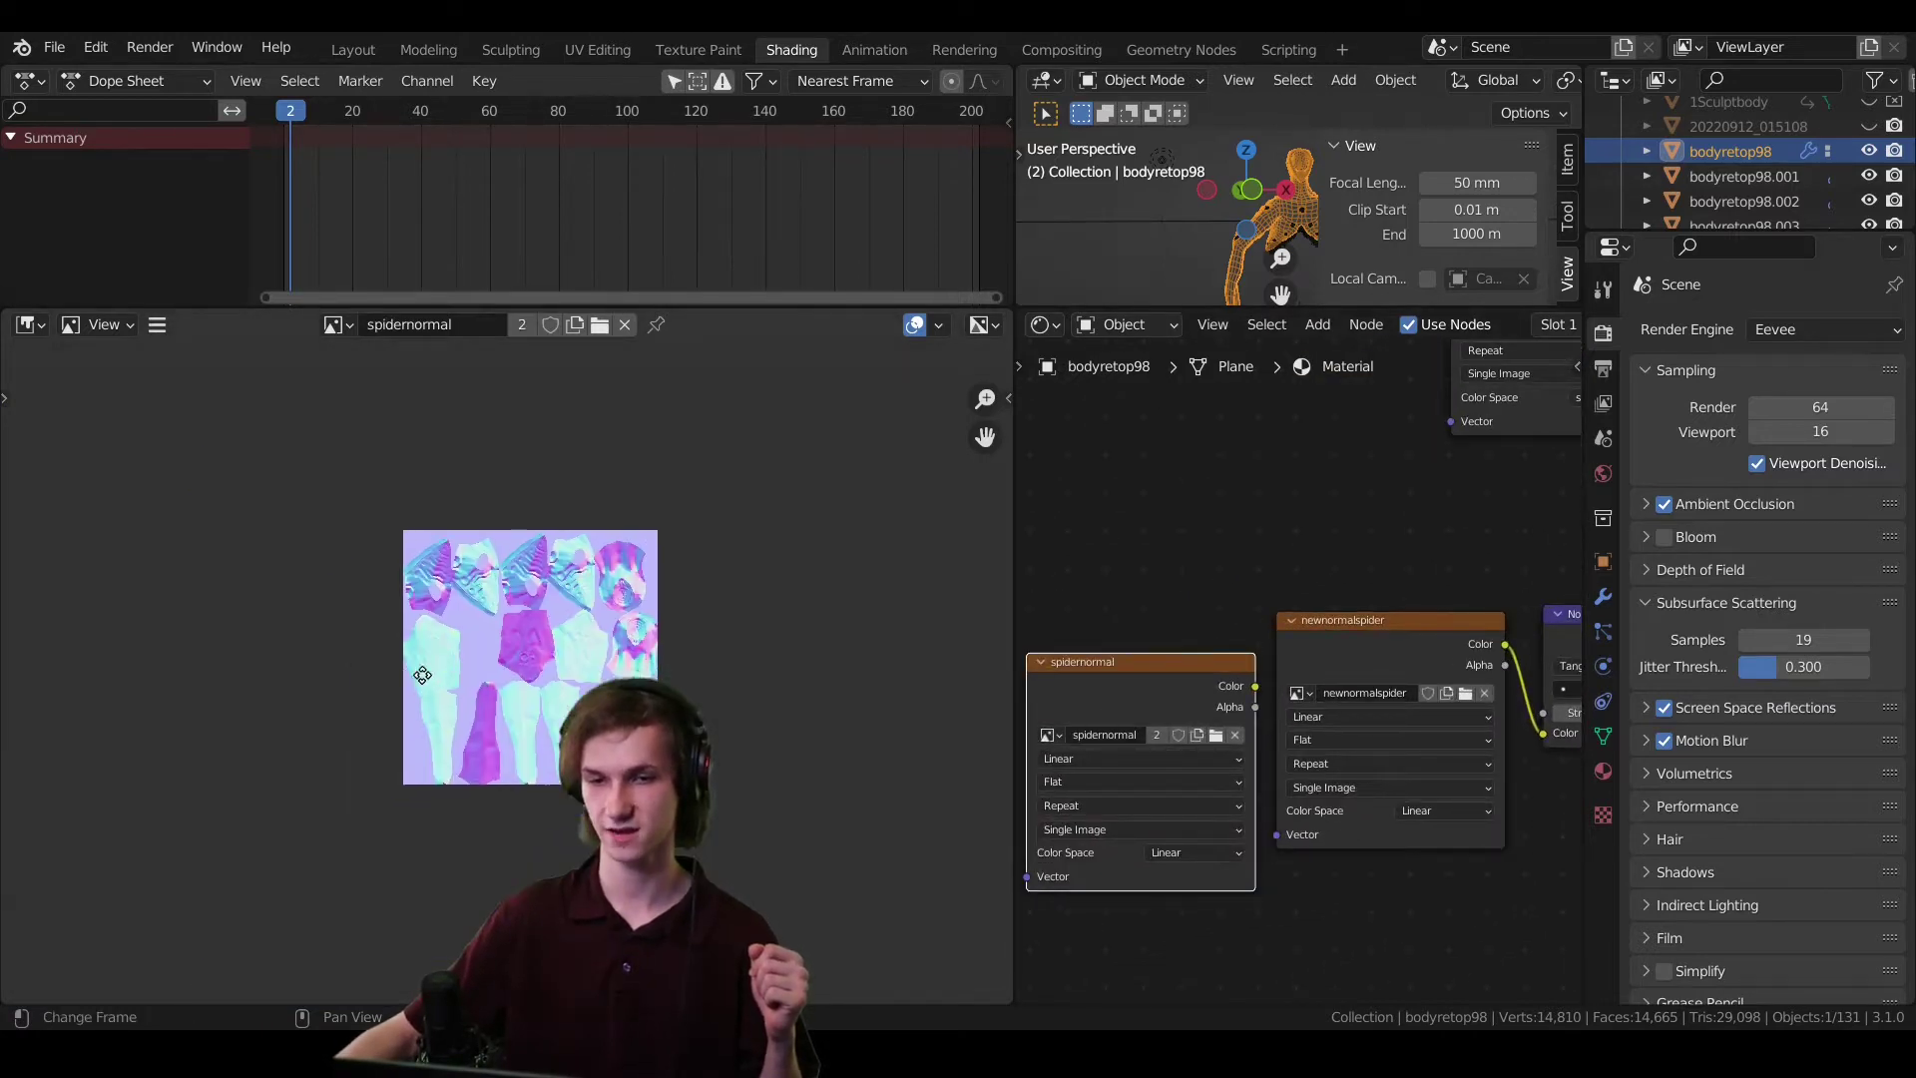
{"action": "scroll", "coordinate": [519, 878], "scroll_direction": "up", "scroll_amount": 5}
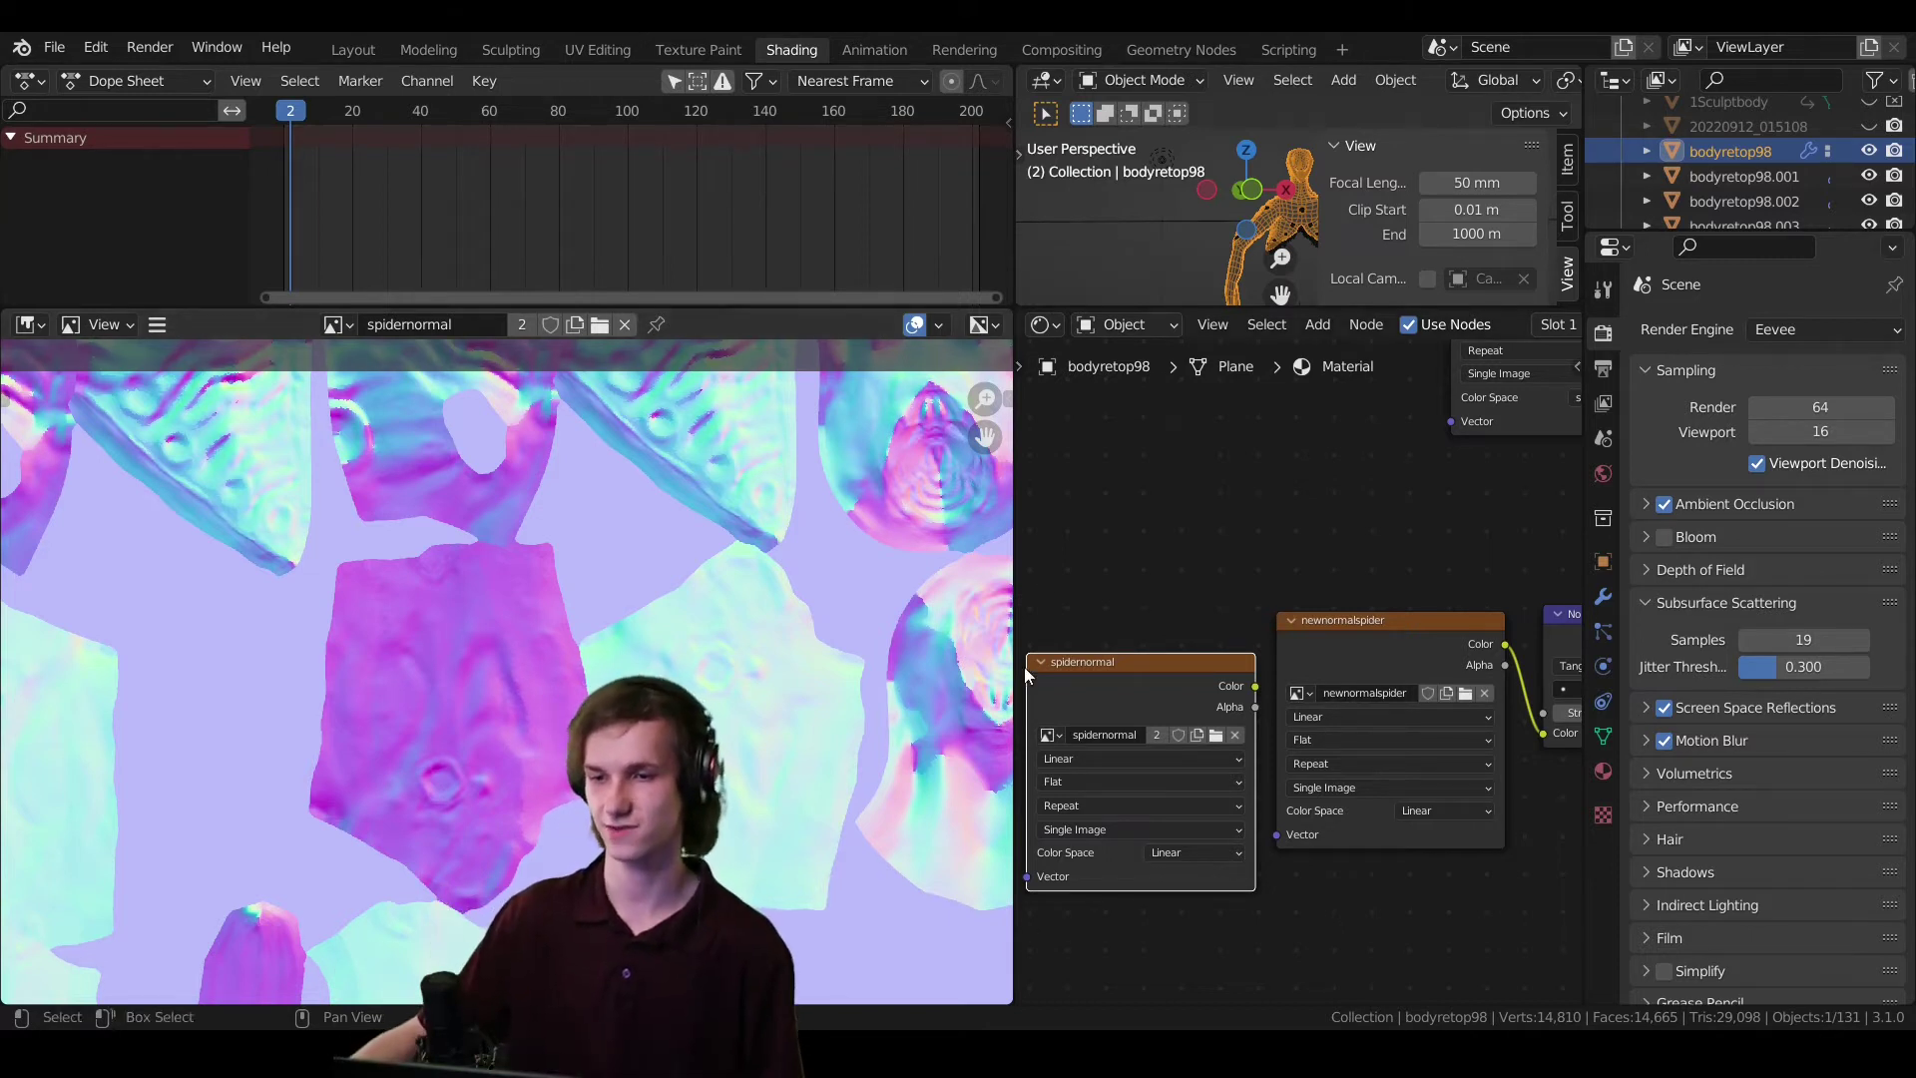
{"action": "left_click", "coordinate": [1357, 656]}
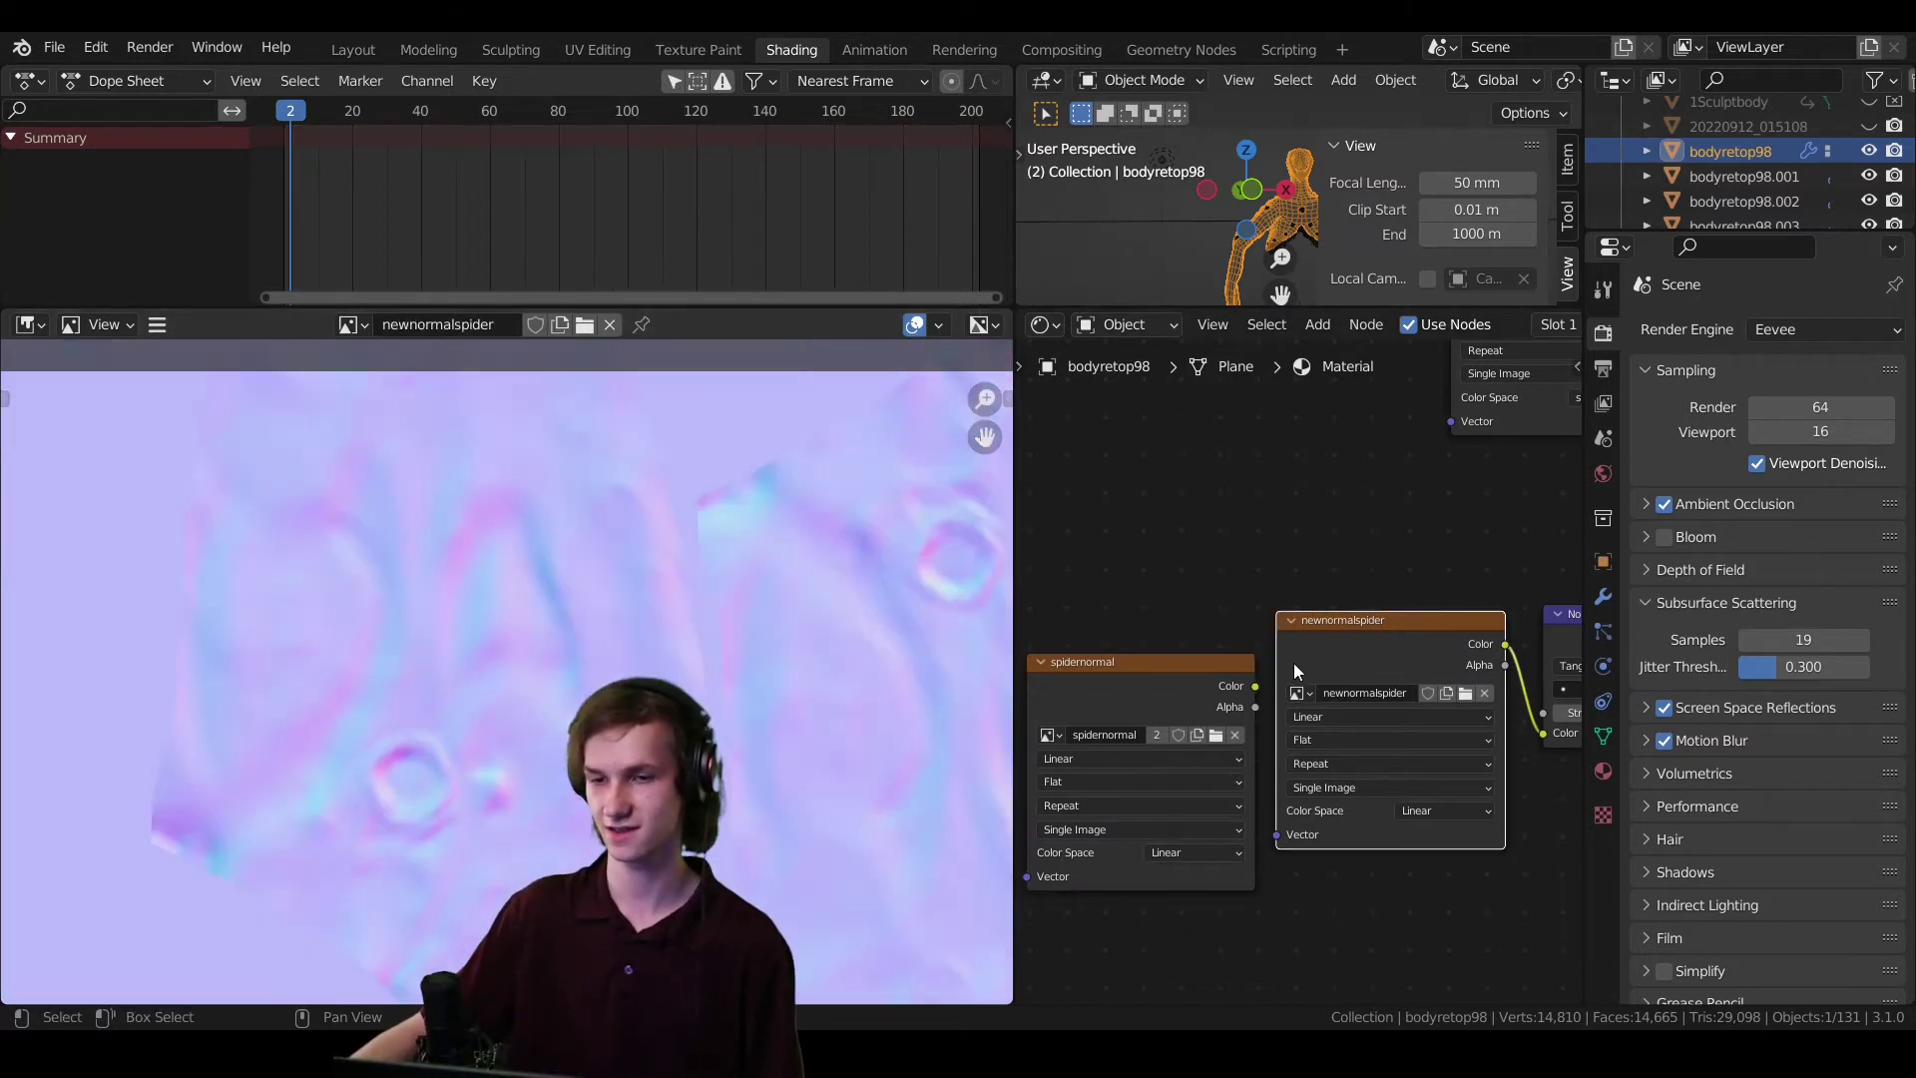
{"action": "left_click", "coordinate": [1142, 705]}
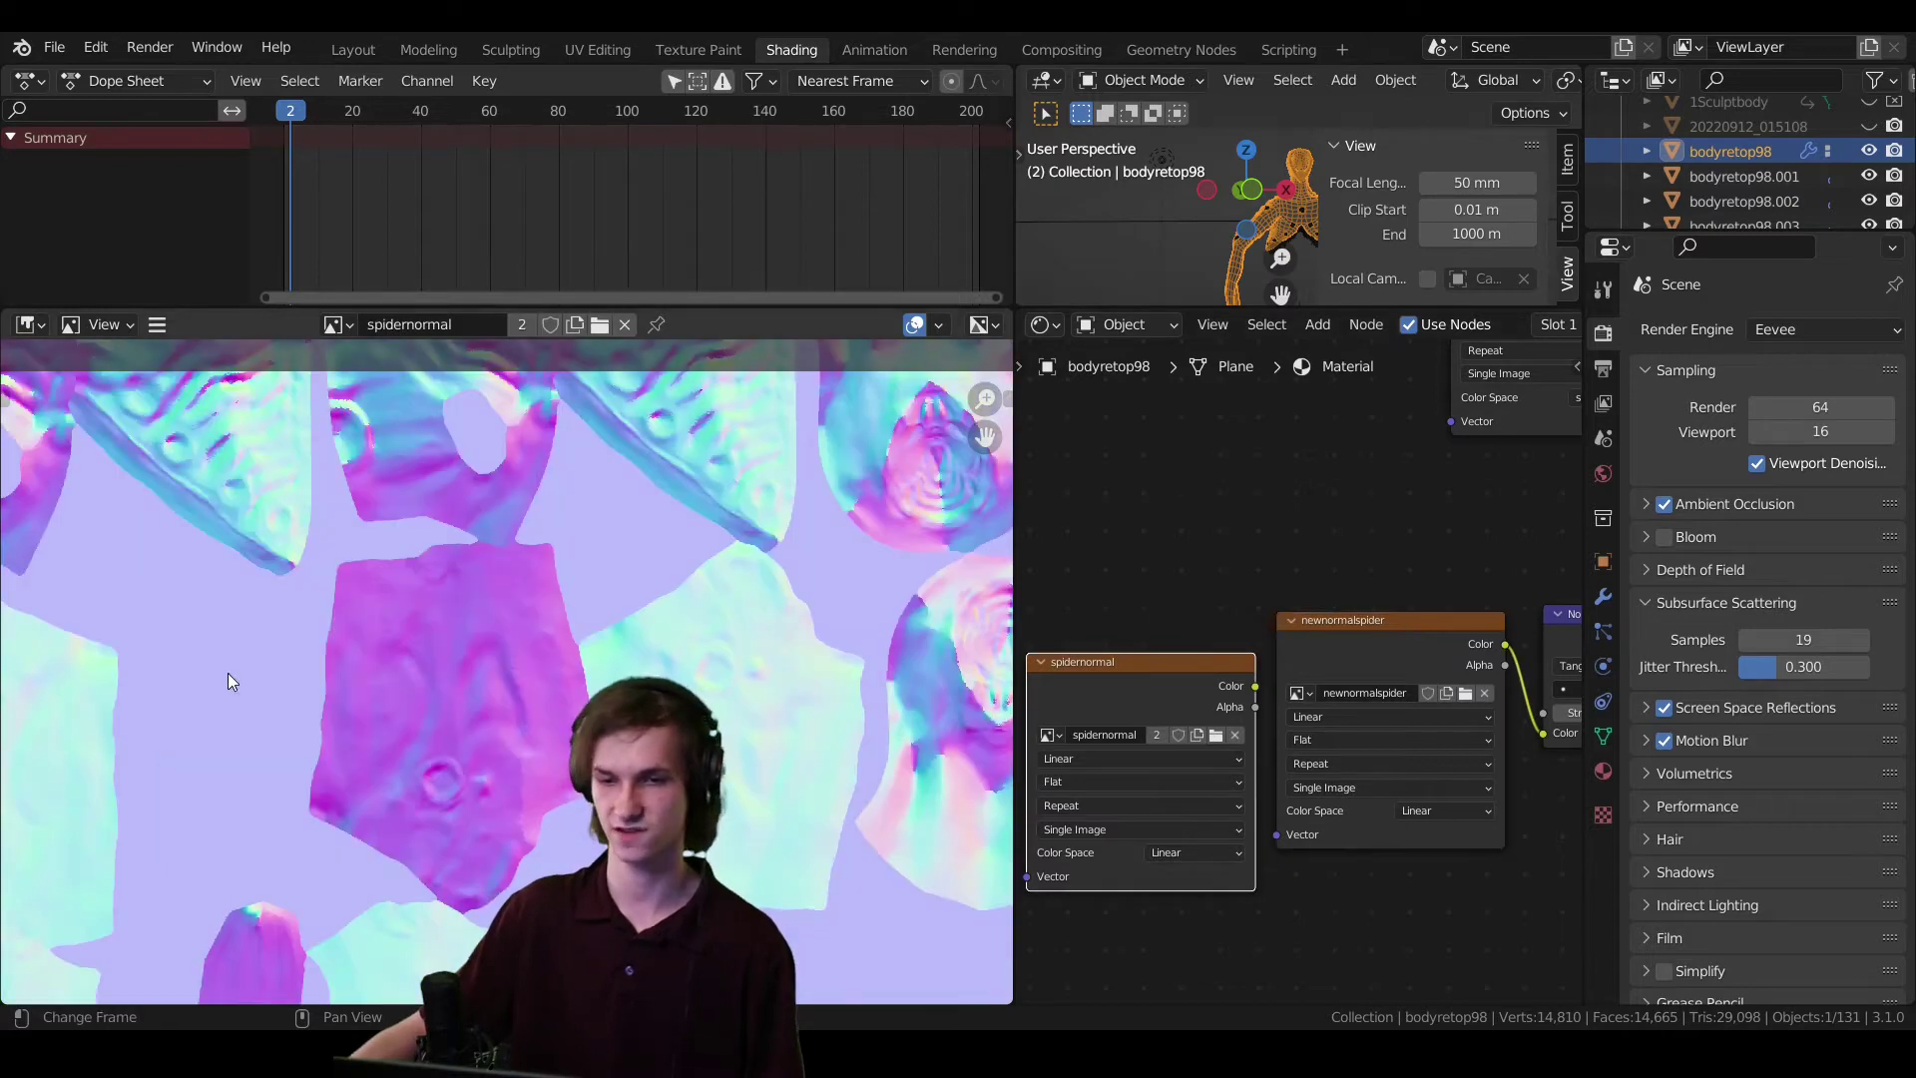
{"action": "left_click", "coordinate": [1336, 649]}
- Expand the 3D viewport over the lower editors and view the creature in Rendered shading
{"action": "scroll", "coordinate": [1335, 649], "scroll_direction": "down", "scroll_amount": 3}
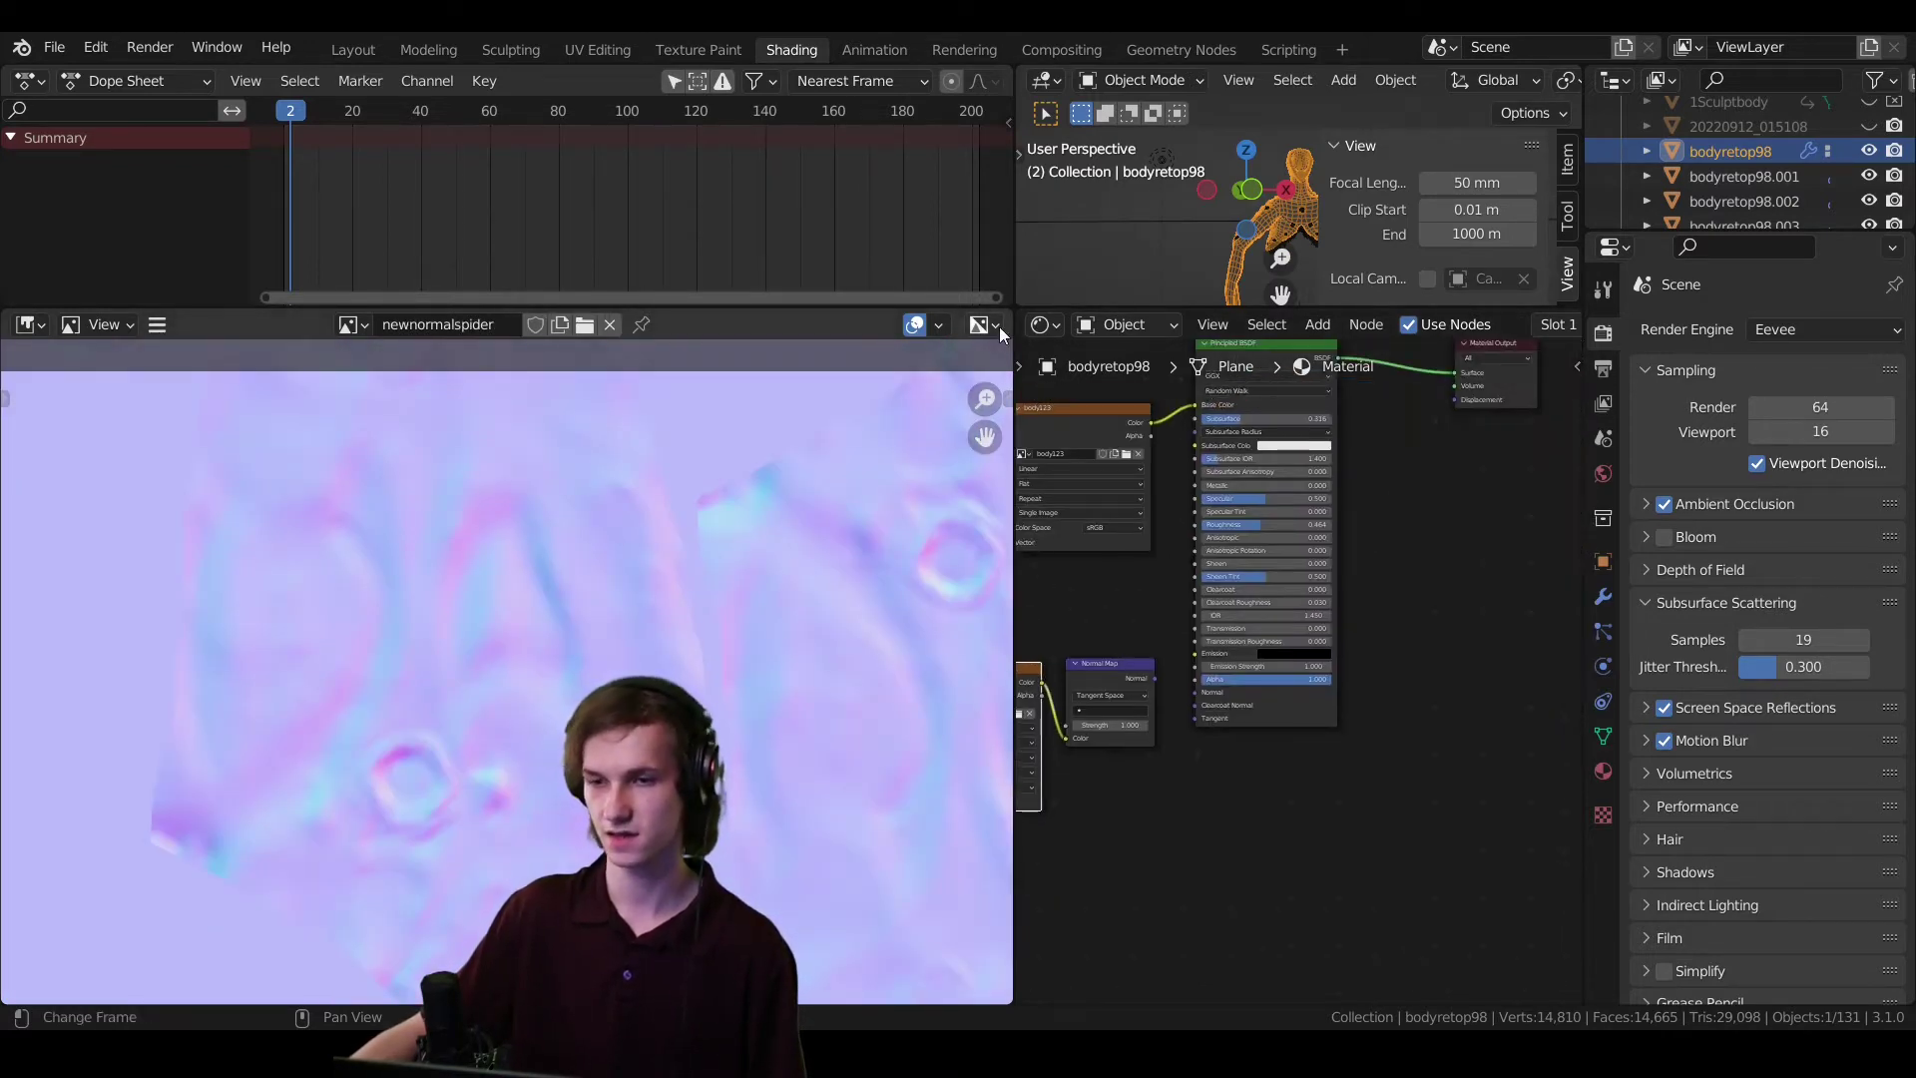
{"action": "left_click_drag", "start_coordinate": [1076, 423], "coordinate": [1043, 946]}
{"action": "left_click_drag", "start_coordinate": [1015, 832], "coordinate": [128, 804]}
{"action": "middle_click_drag", "start_coordinate": [237, 734], "coordinate": [1148, 619]}
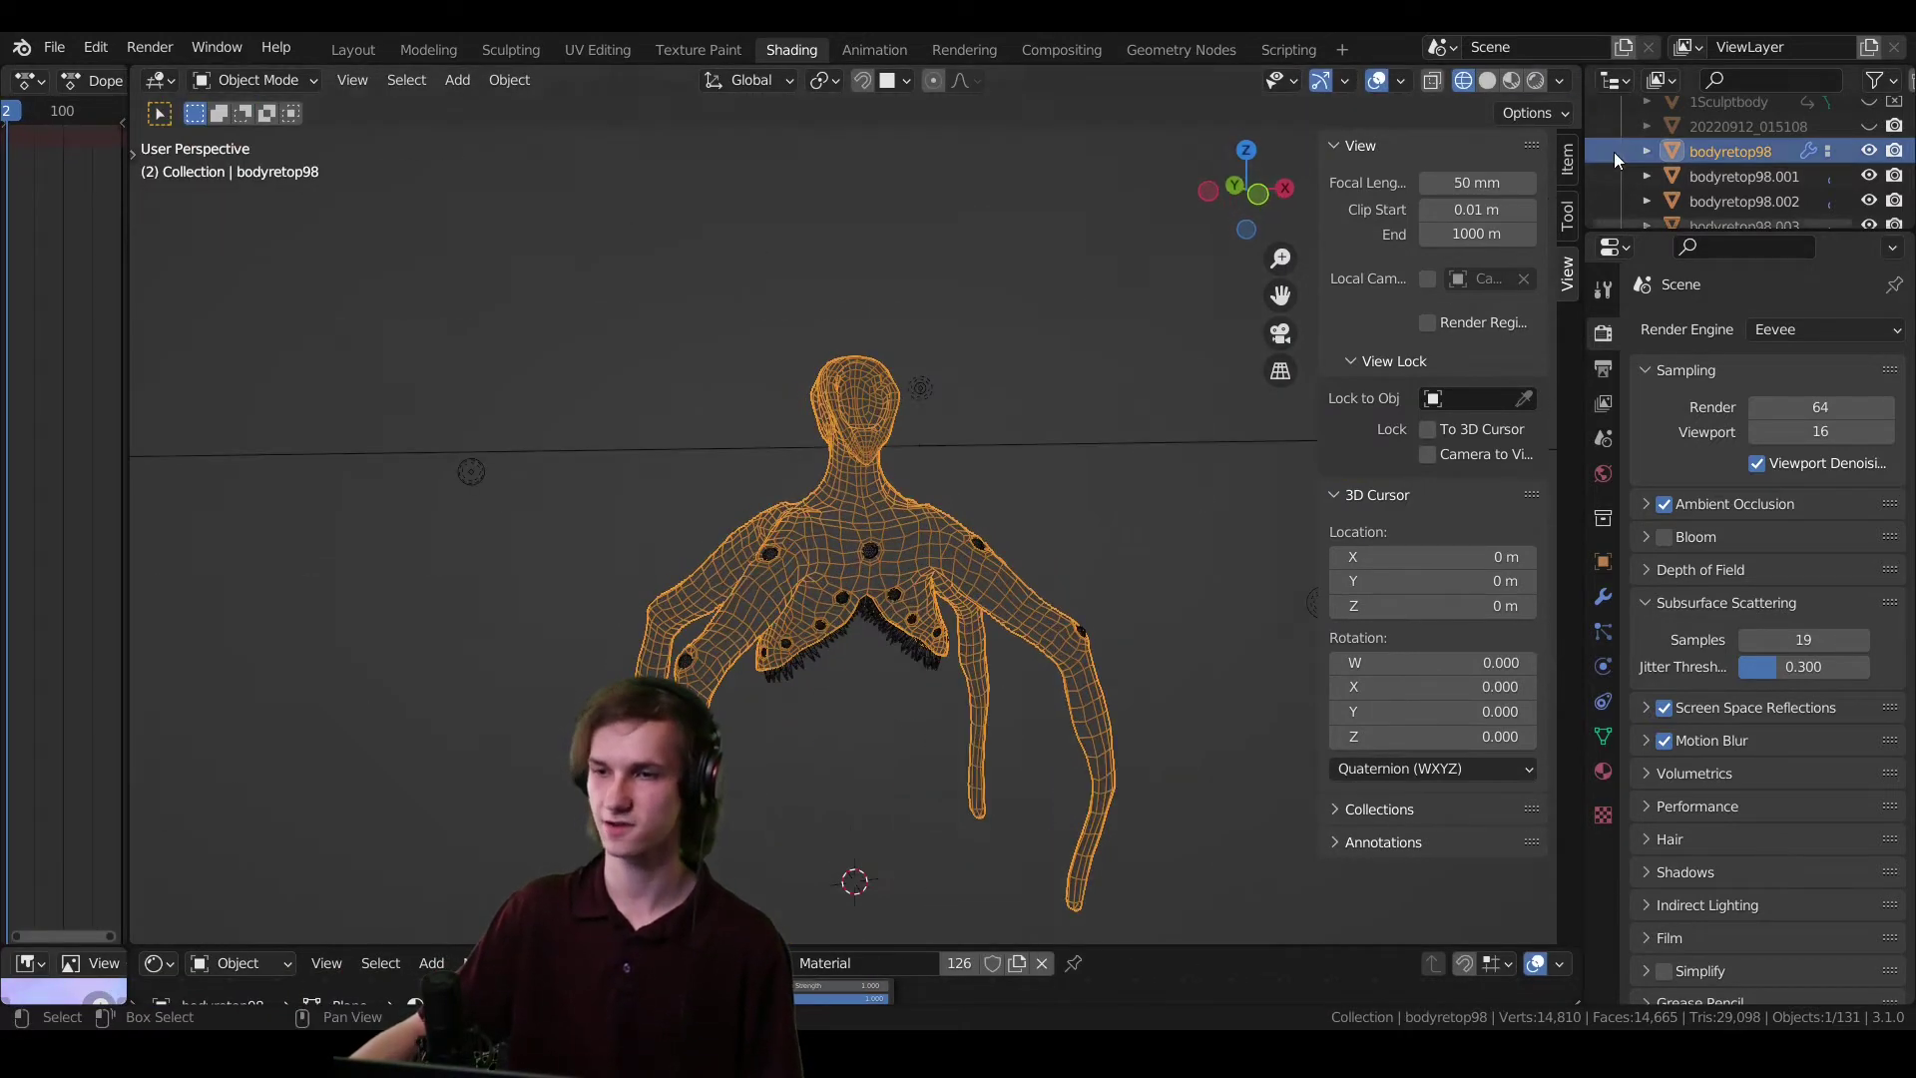
{"action": "left_click", "coordinate": [1531, 80]}
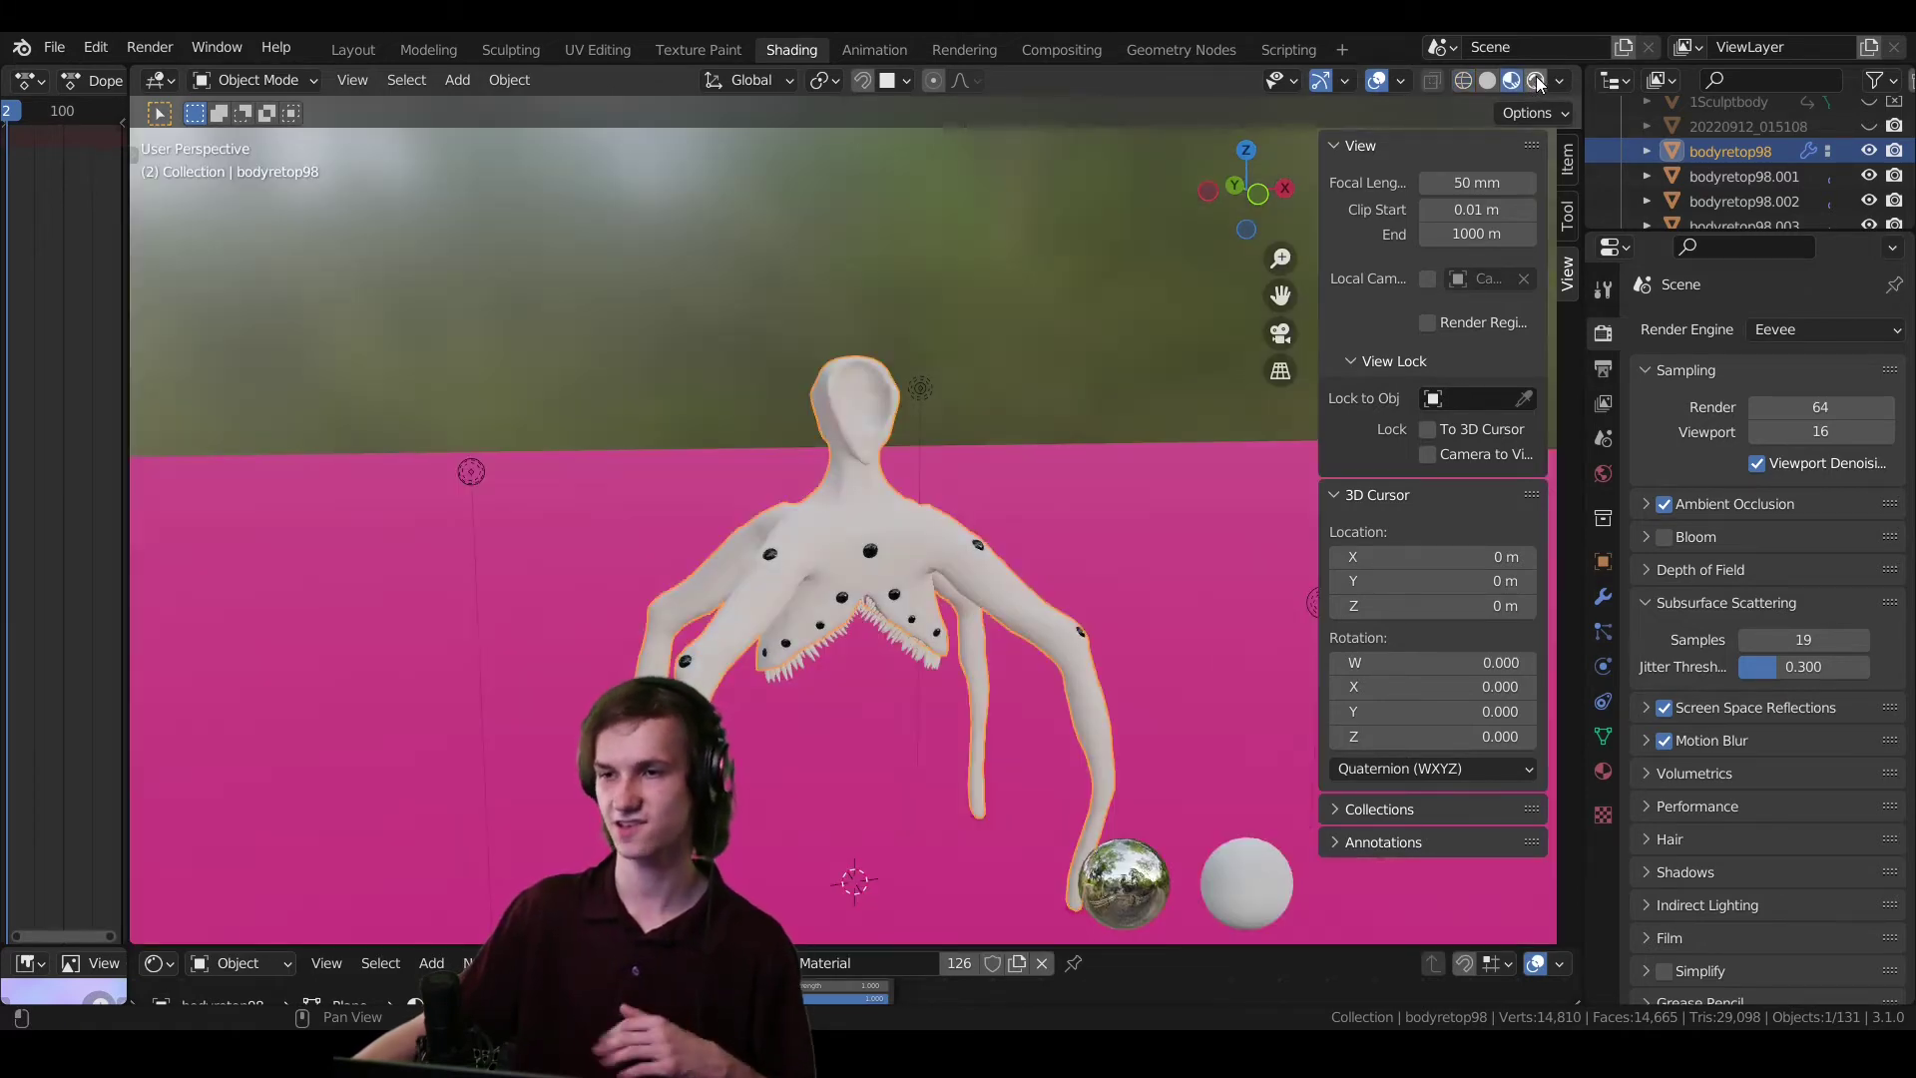
{"action": "left_click", "coordinate": [1536, 79]}
{"action": "middle_click_drag", "start_coordinate": [918, 404], "coordinate": [891, 404]}
{"action": "scroll", "coordinate": [891, 406], "scroll_direction": "up", "scroll_amount": 6}
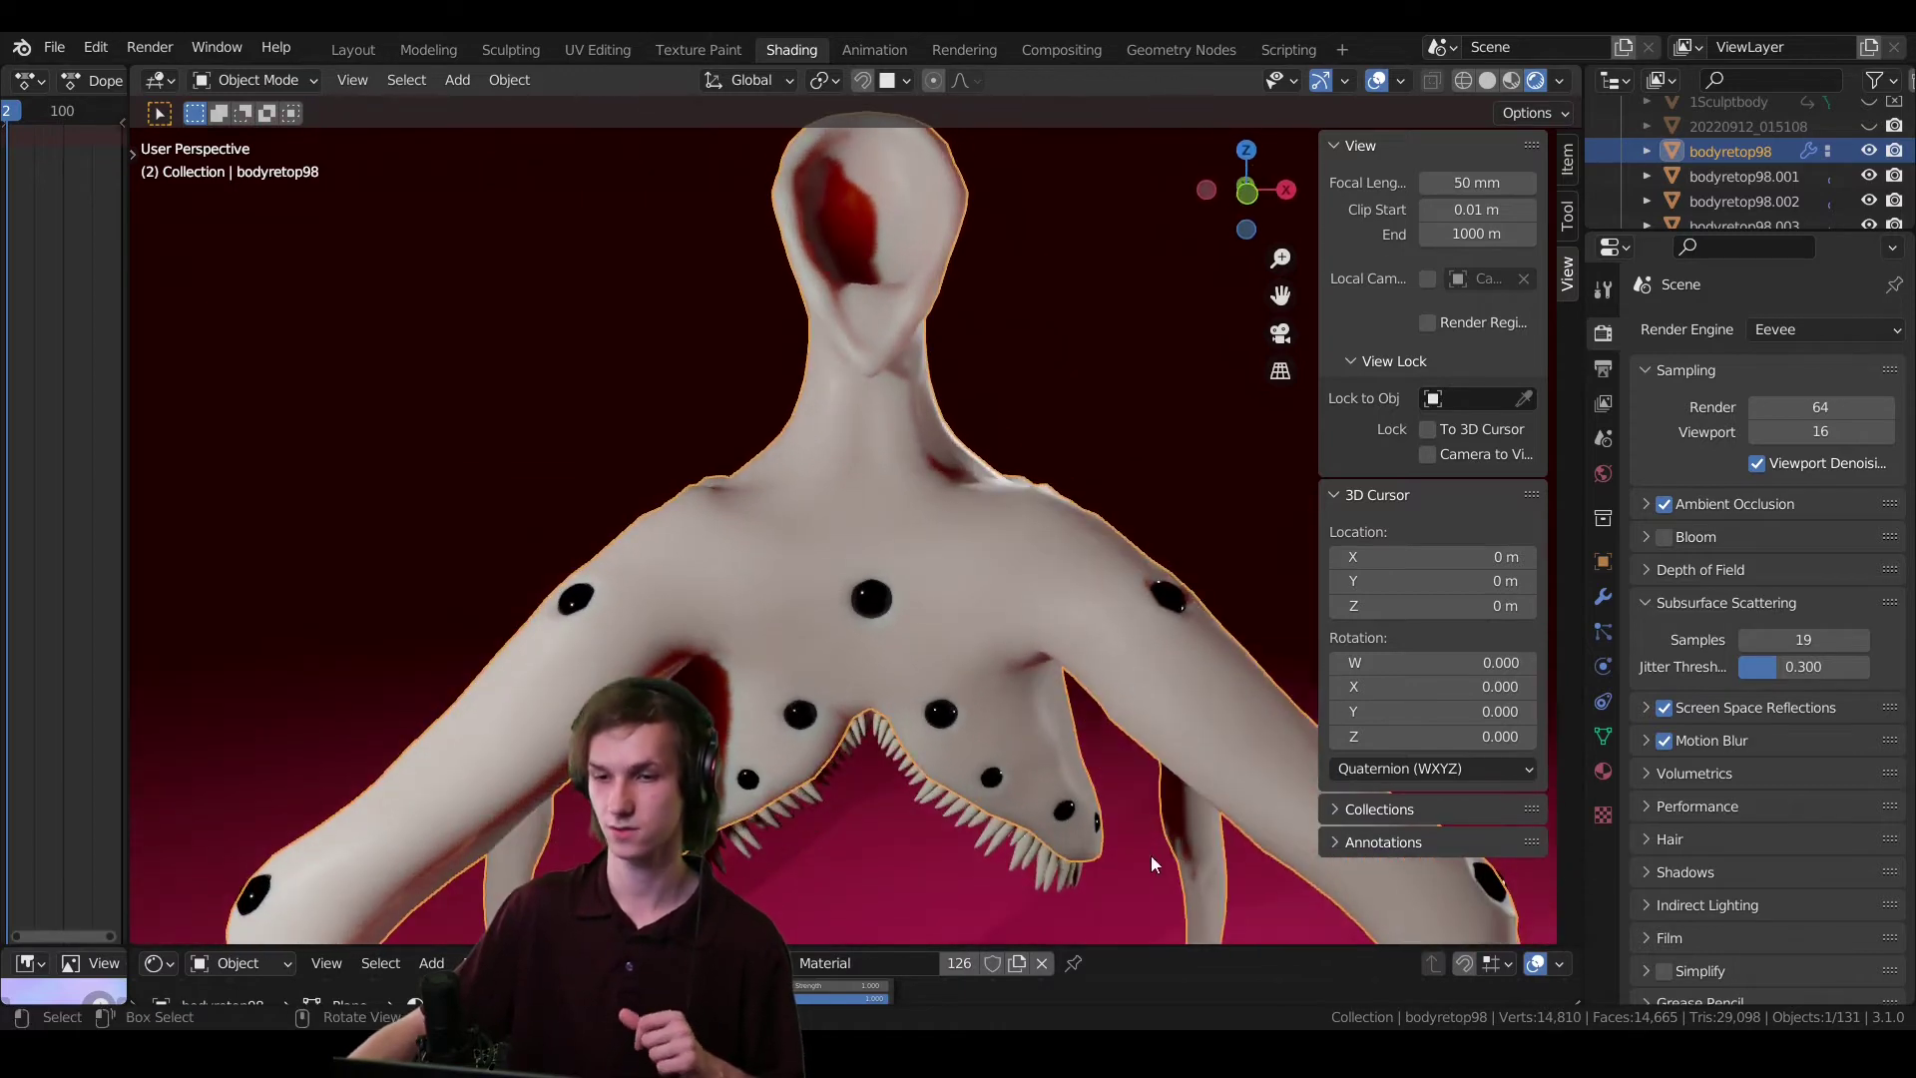
- Link the Normal Map node's Normal output to the Principled BSDF Normal input and check the shading
{"action": "left_click_drag", "start_coordinate": [1200, 776], "coordinate": [959, 581]}
{"action": "left_click_drag", "start_coordinate": [940, 828], "coordinate": [1008, 847]}
{"action": "scroll", "coordinate": [1349, 883], "scroll_direction": "up", "scroll_amount": 1}
{"action": "middle_click_drag", "start_coordinate": [1349, 882], "coordinate": [1651, 761]}
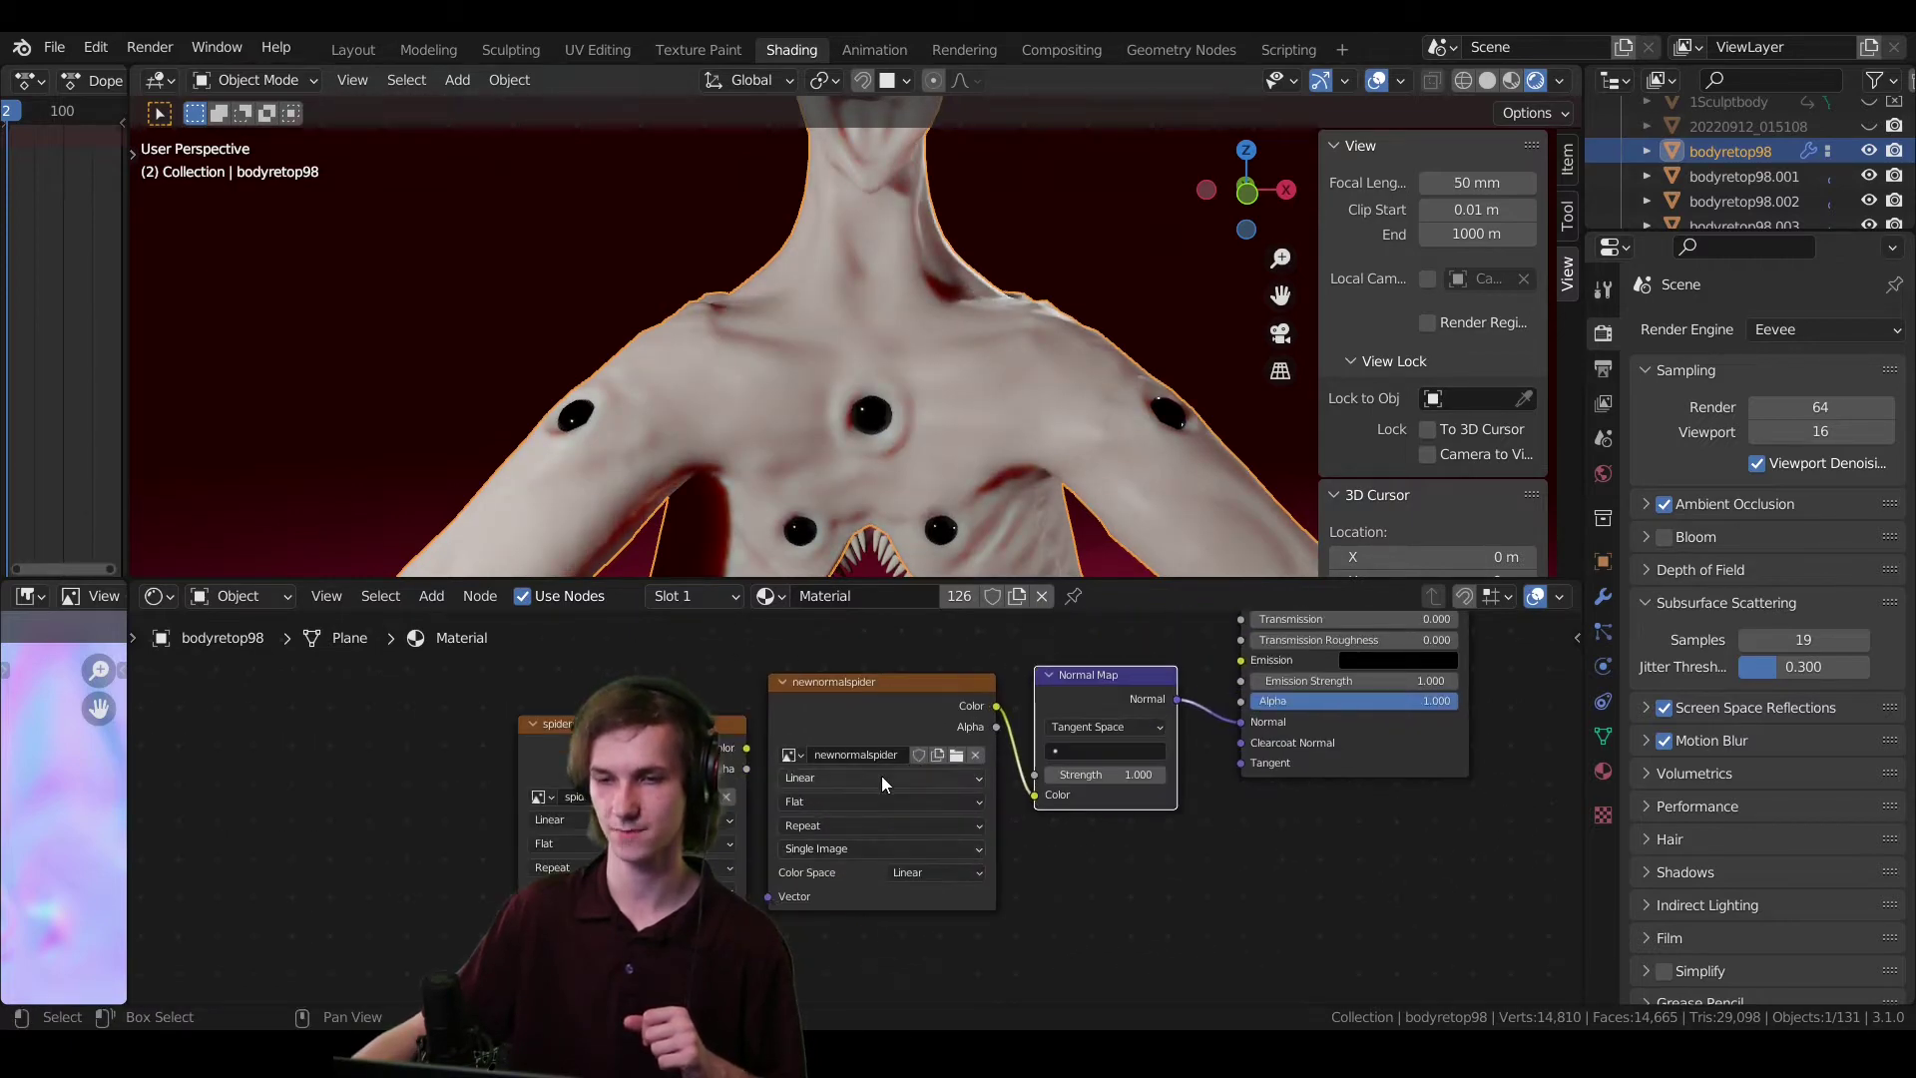
{"action": "scroll", "coordinate": [914, 263], "scroll_direction": "down", "scroll_amount": 2}
{"action": "middle_click_drag", "start_coordinate": [914, 264], "coordinate": [928, 344]}
{"action": "scroll", "coordinate": [1799, 154], "scroll_direction": "up", "scroll_amount": 3}
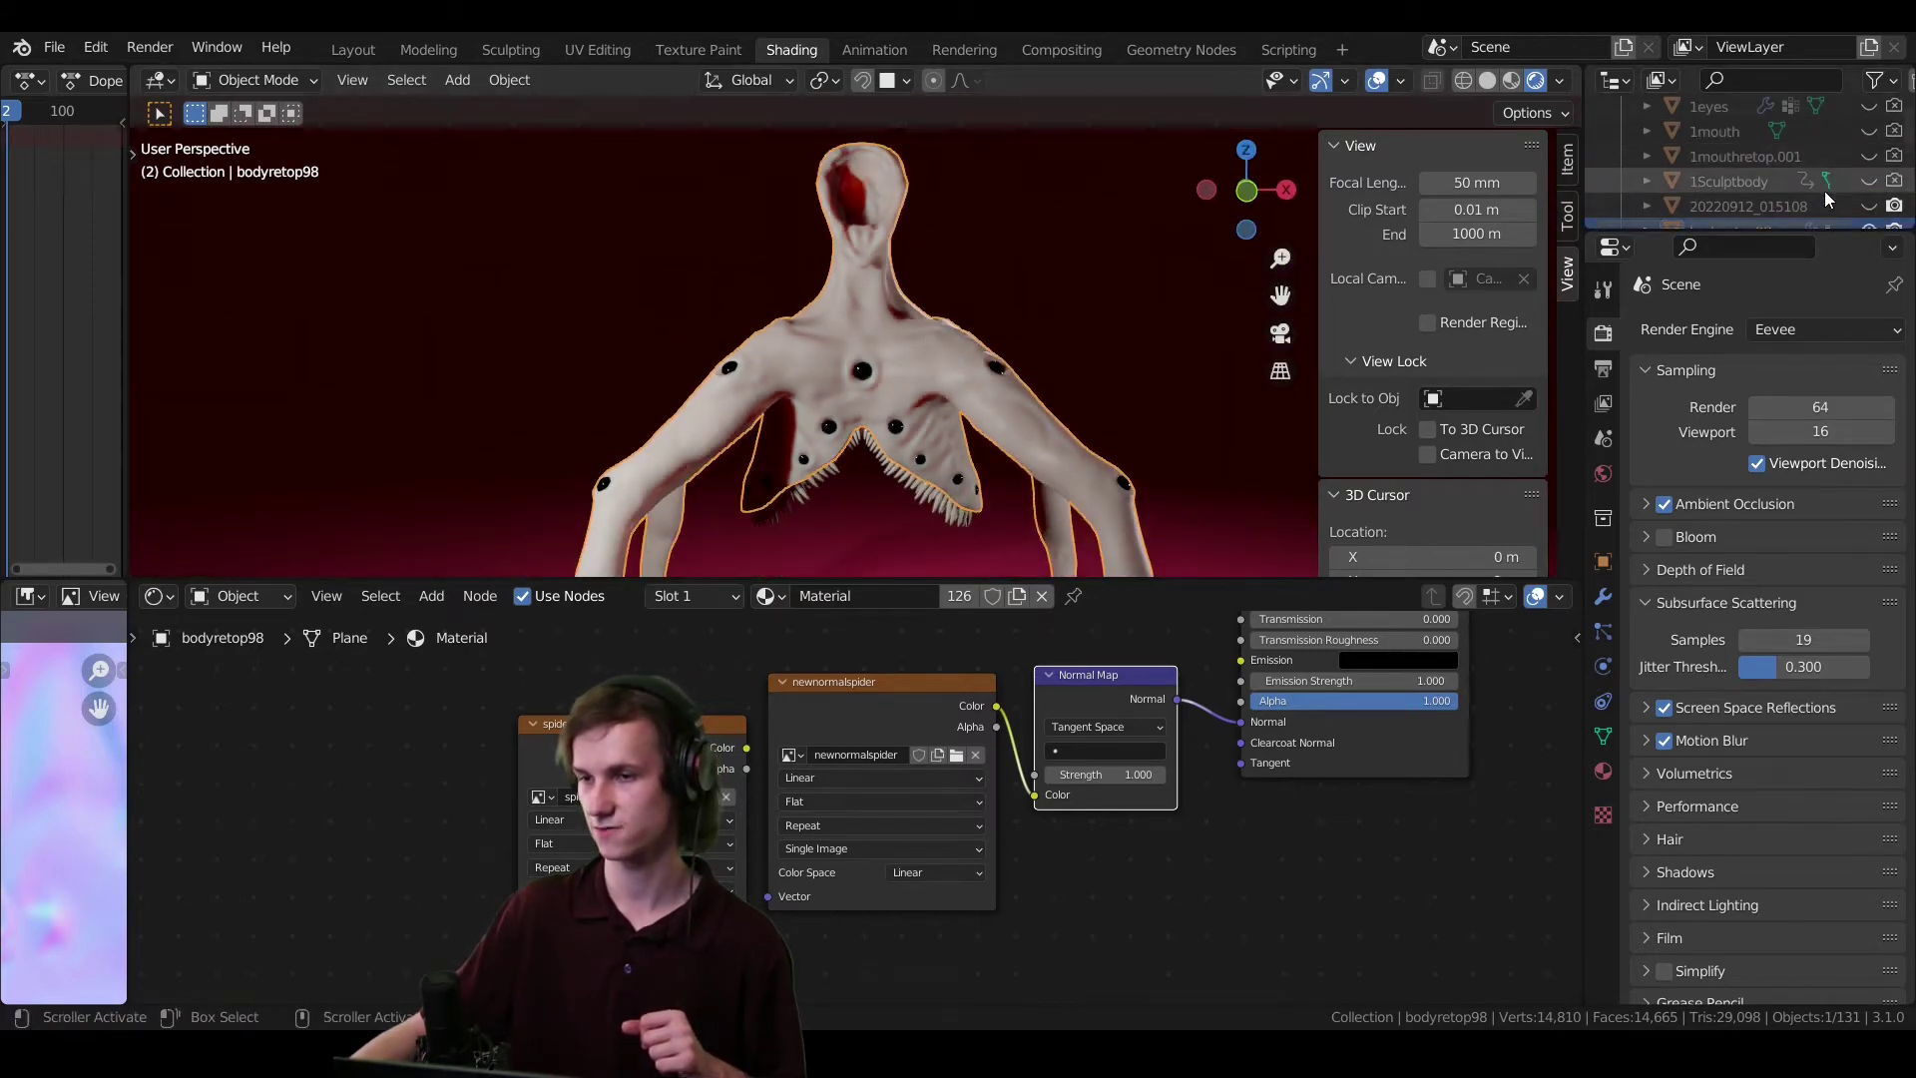
- Duplicate 1Sculptbody and move the copy along X beside the retopologised creature
{"action": "left_click", "coordinate": [1074, 276]}
{"action": "left_click", "coordinate": [902, 353]}
{"action": "key", "text": "shift+d"}
{"action": "key", "text": "x"}
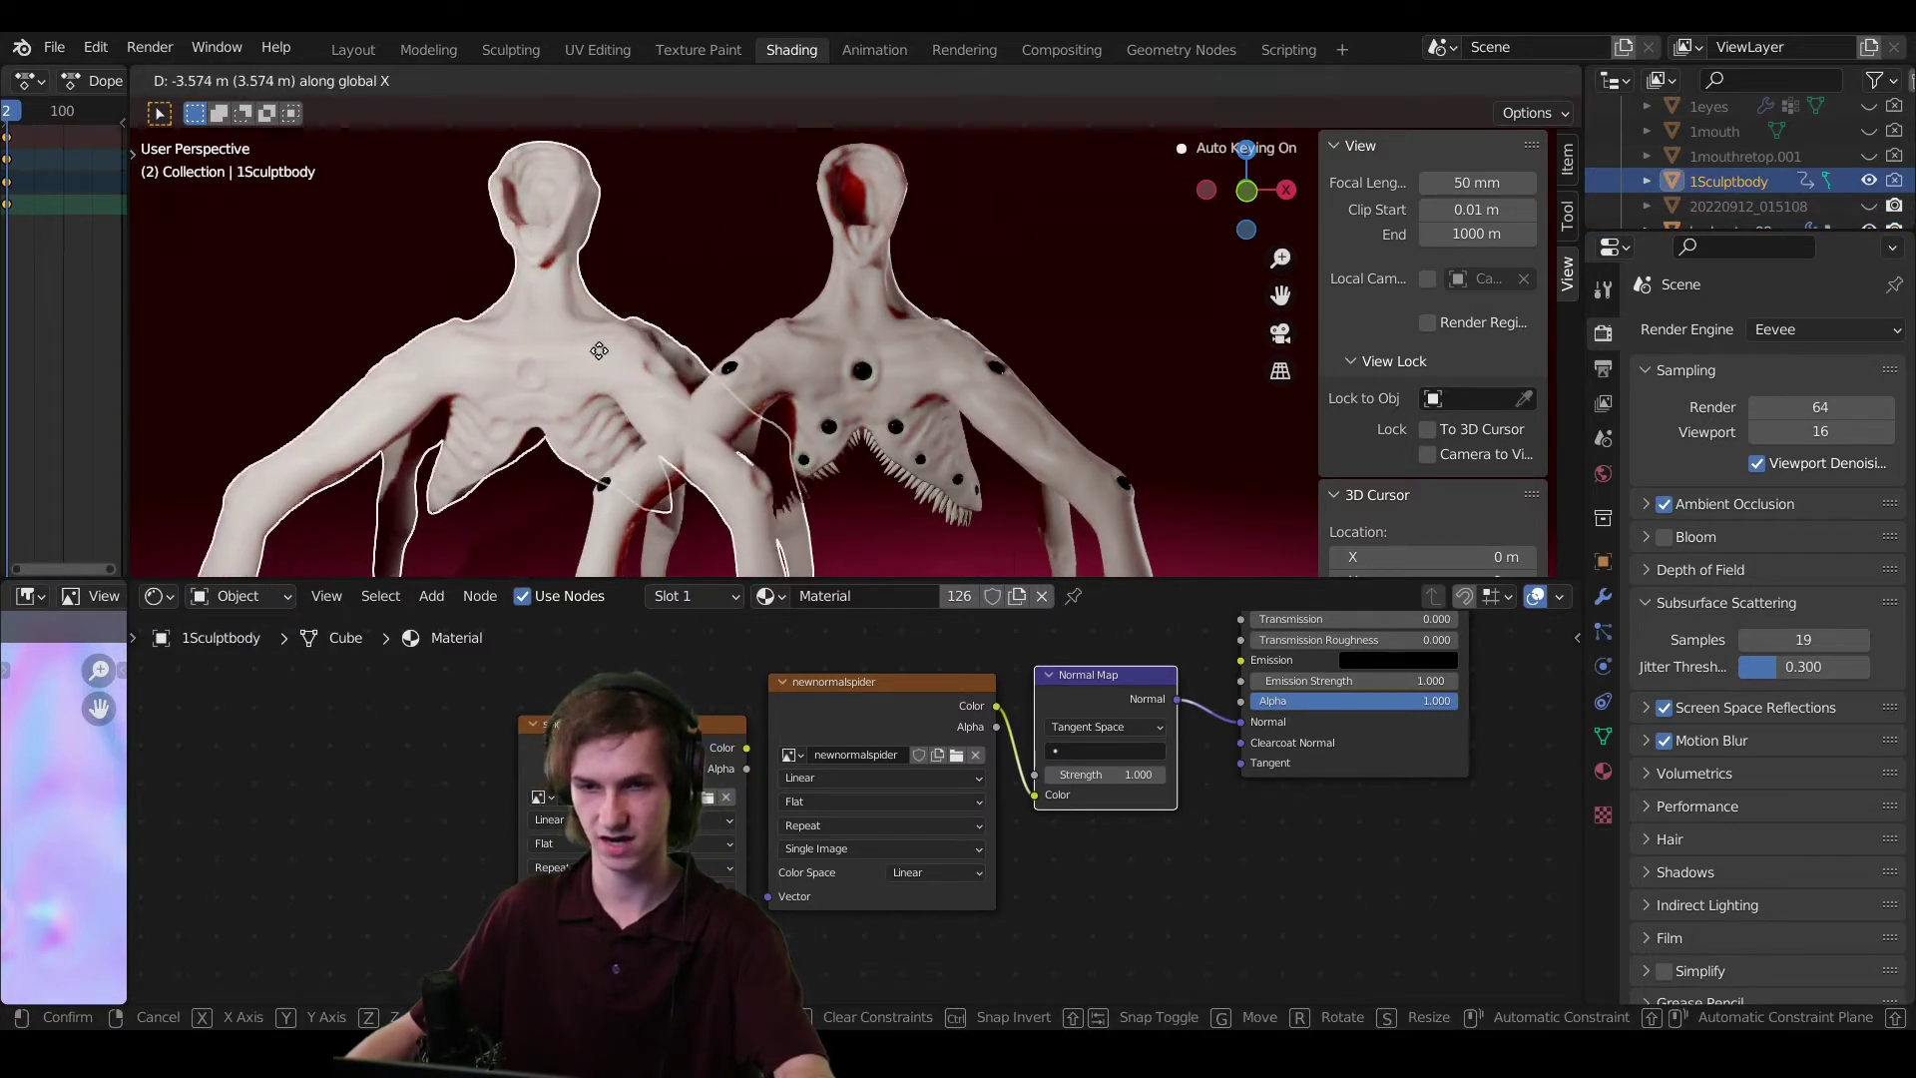
{"action": "left_click", "coordinate": [753, 395]}
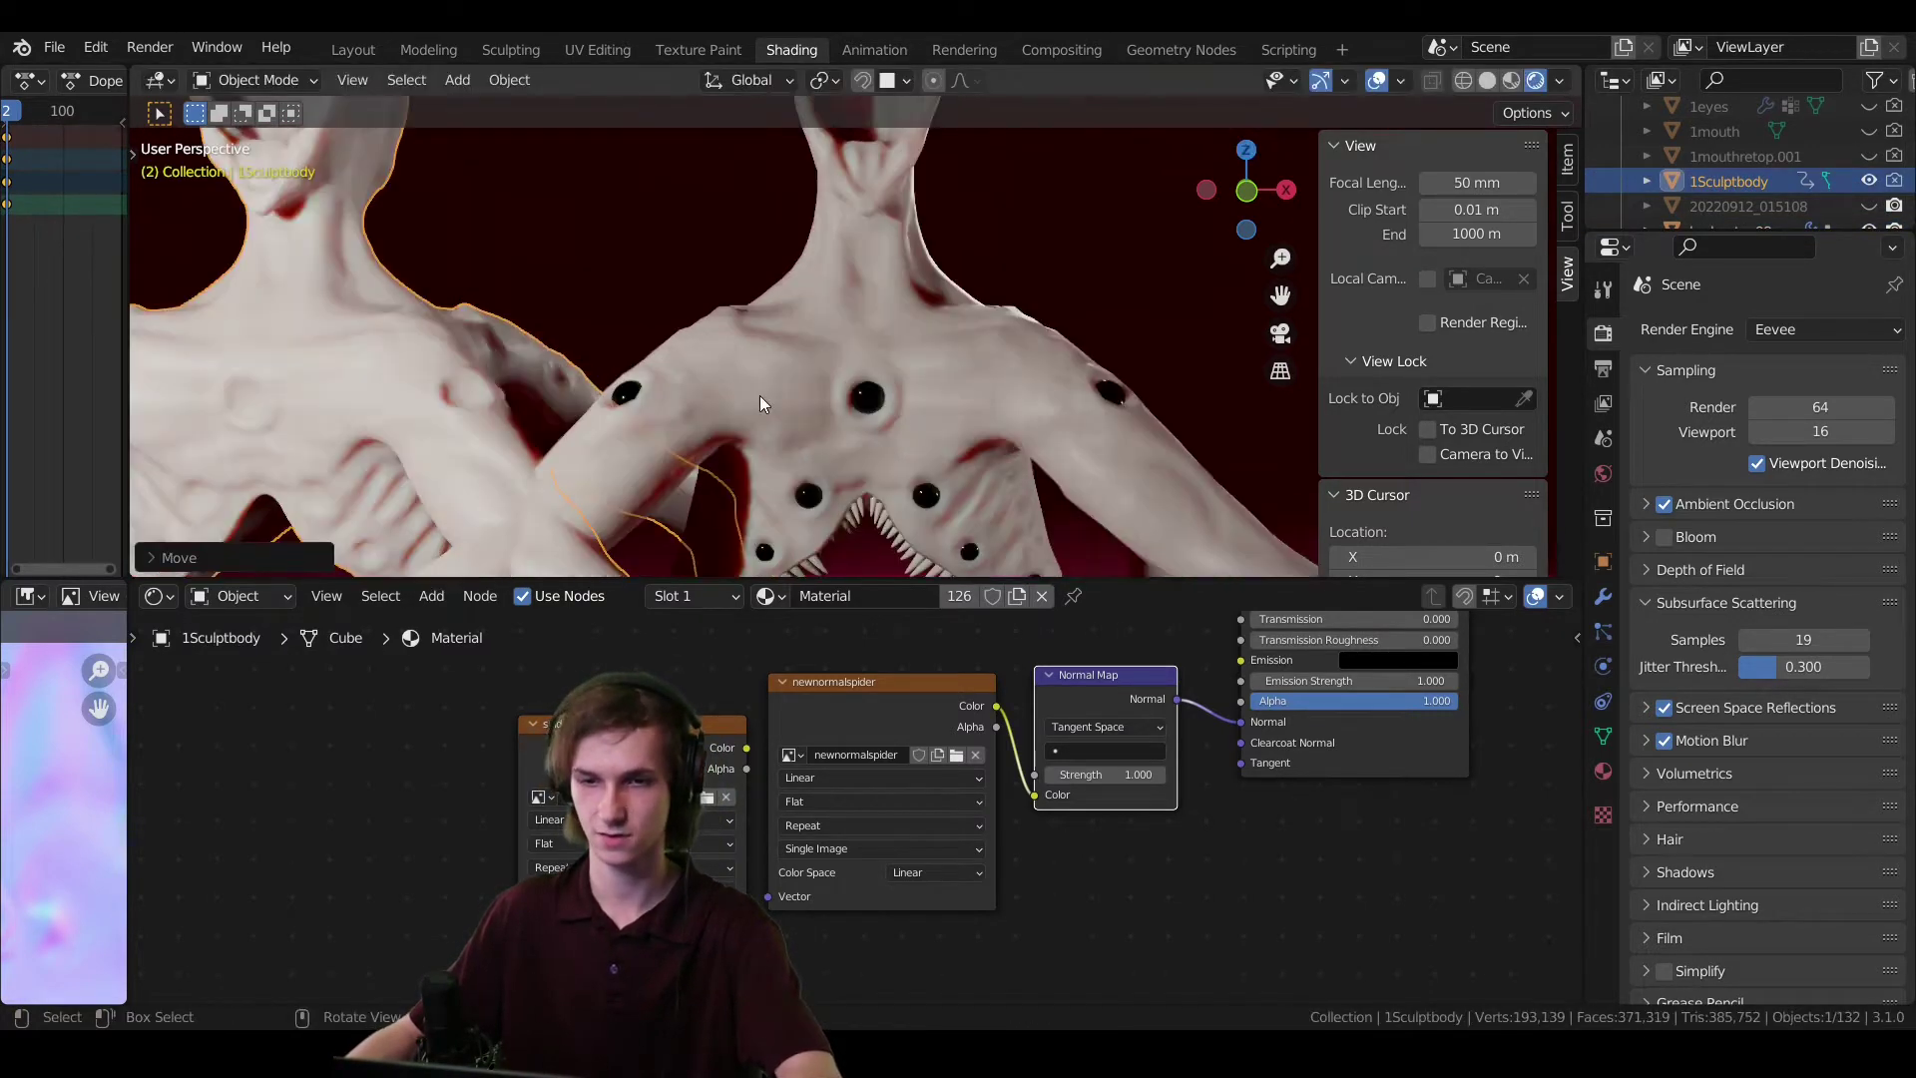
- Switch to Solid shading and orbit to compare both bodies, including the toothed mouth
{"action": "middle_click_drag", "start_coordinate": [752, 396], "coordinate": [841, 354]}
{"action": "scroll", "coordinate": [841, 353], "scroll_direction": "up", "scroll_amount": 3}
{"action": "middle_click_drag", "start_coordinate": [934, 310], "coordinate": [1519, 82], "text": "shift"}
{"action": "left_click", "coordinate": [1487, 80]}
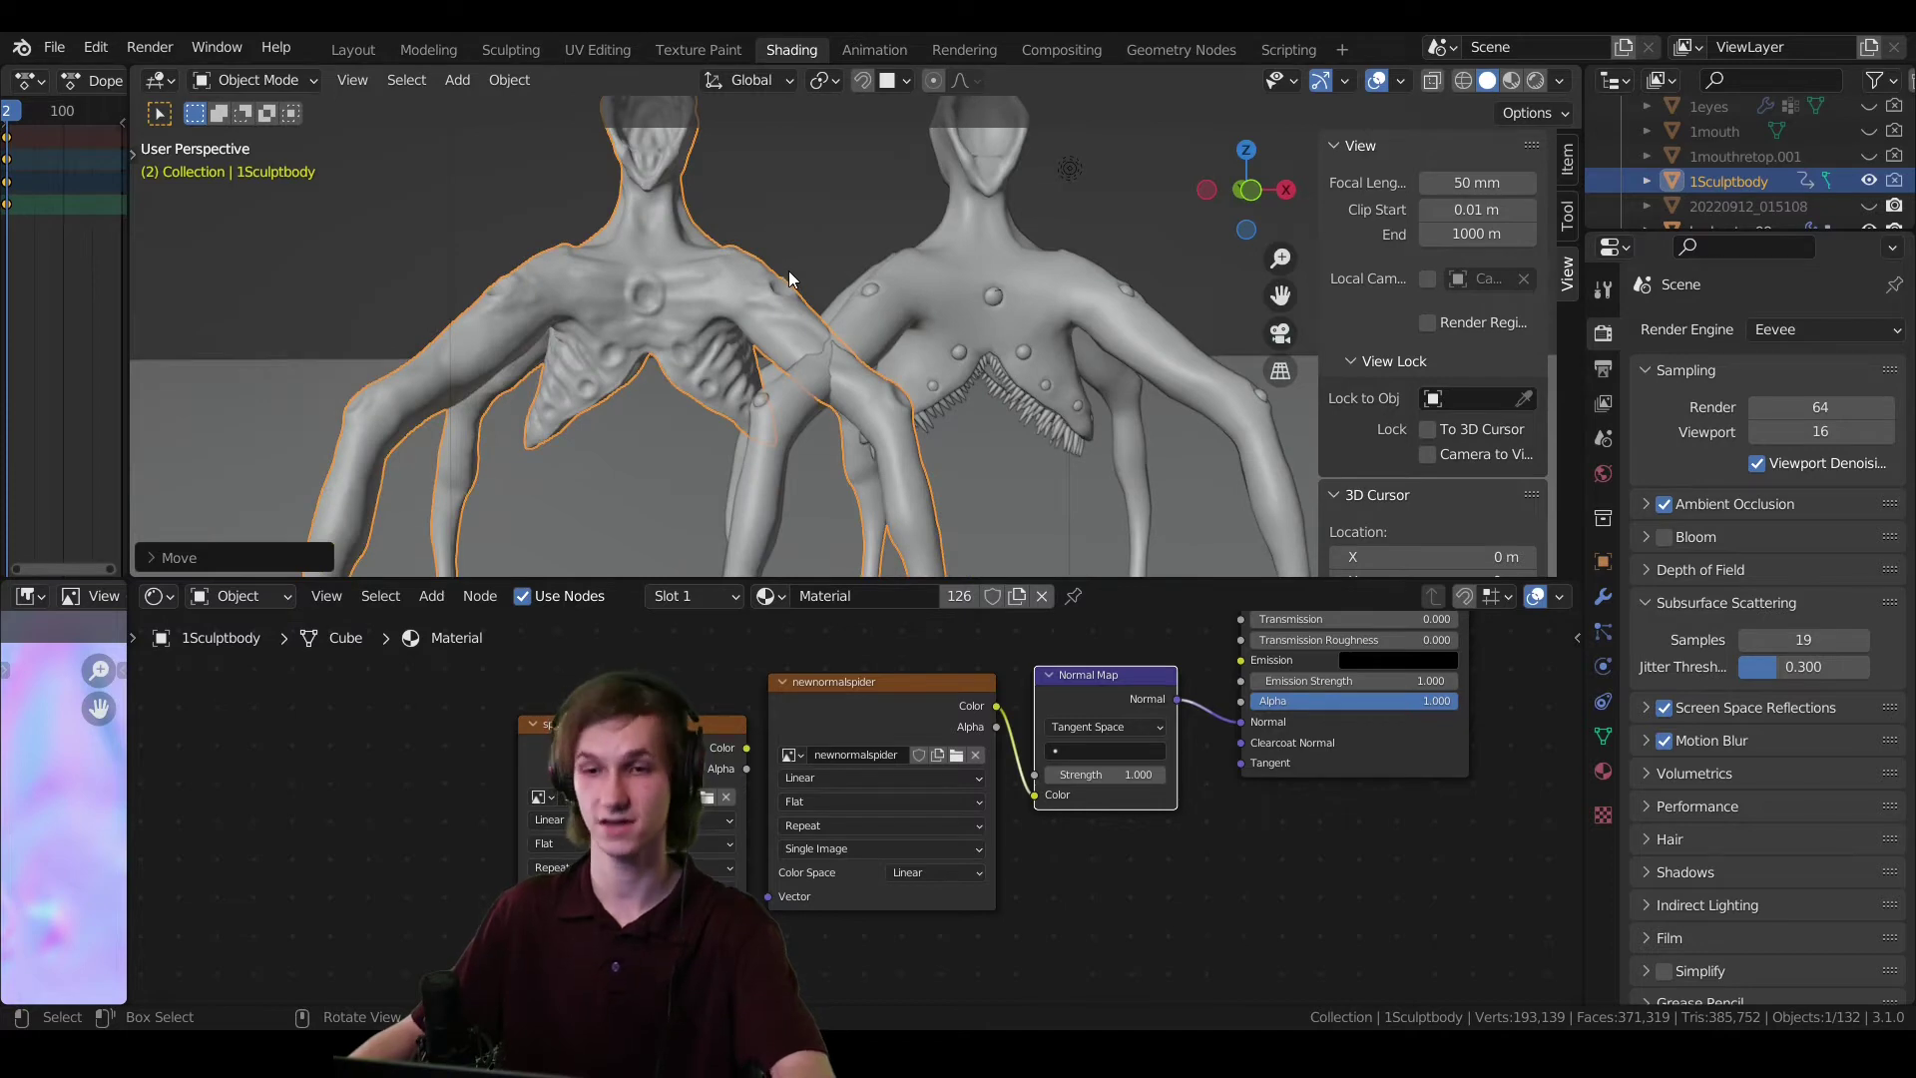
{"action": "middle_click_drag", "start_coordinate": [789, 272], "coordinate": [716, 309]}
{"action": "scroll", "coordinate": [759, 339], "scroll_direction": "up", "scroll_amount": 6}
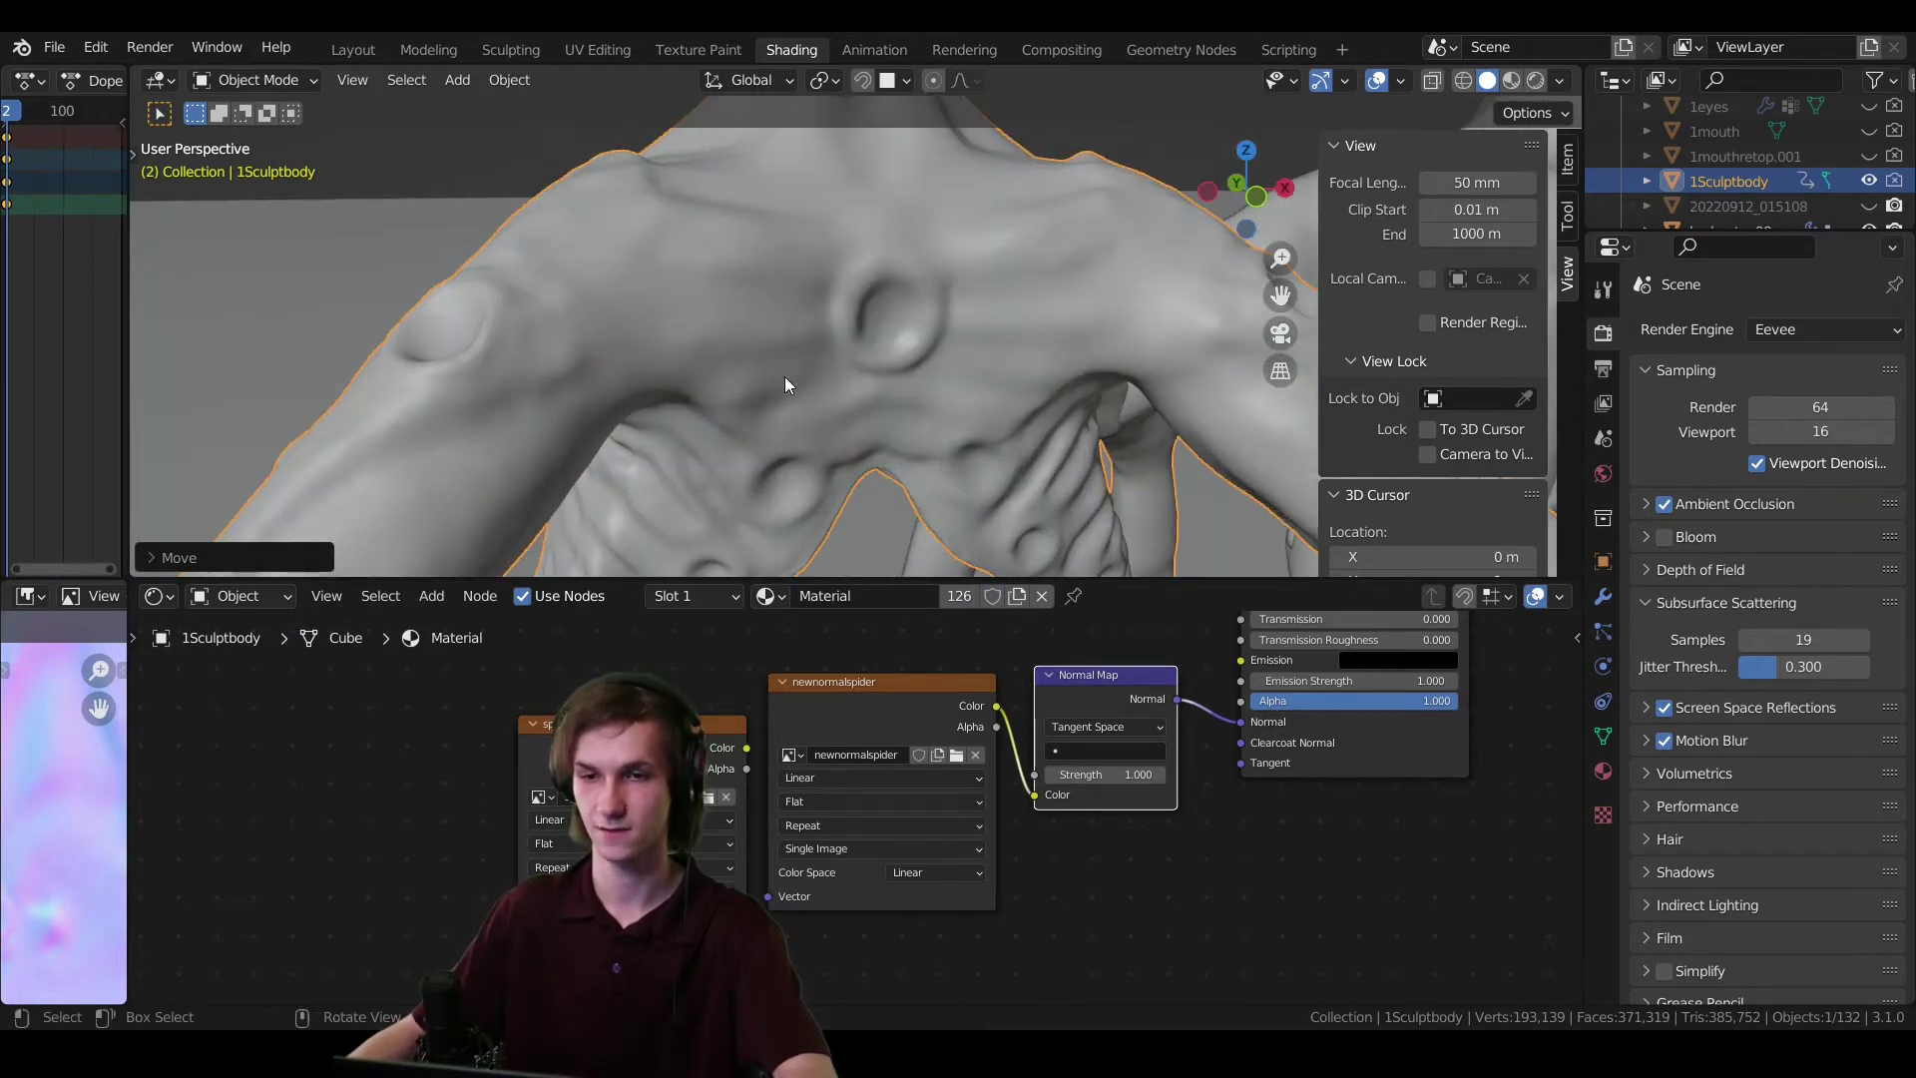
{"action": "middle_click_drag", "start_coordinate": [1032, 397], "coordinate": [661, 471], "text": "shift"}
{"action": "left_click", "coordinate": [1465, 80]}
{"action": "mouse_move", "coordinate": [669, 387]}
{"action": "middle_mouse_down"}
{"action": "mouse_move", "coordinate": [651, 339]}
{"action": "mouse_move", "coordinate": [882, 348]}
{"action": "mouse_move", "coordinate": [674, 347]}
{"action": "mouse_move", "coordinate": [889, 260]}
{"action": "mouse_move", "coordinate": [978, 407]}
{"action": "mouse_move", "coordinate": [599, 375]}
{"action": "mouse_move", "coordinate": [864, 349]}
{"action": "mouse_move", "coordinate": [845, 325]}
{"action": "mouse_move", "coordinate": [806, 453]}
{"action": "mouse_move", "coordinate": [817, 368]}
{"action": "mouse_move", "coordinate": [934, 349]}
{"action": "mouse_move", "coordinate": [1014, 362]}
{"action": "mouse_move", "coordinate": [871, 358]}
{"action": "middle_mouse_up"}
{"action": "scroll", "coordinate": [919, 367], "scroll_direction": "up", "scroll_amount": 3}
{"action": "scroll", "coordinate": [919, 354], "scroll_direction": "down", "scroll_amount": 3}
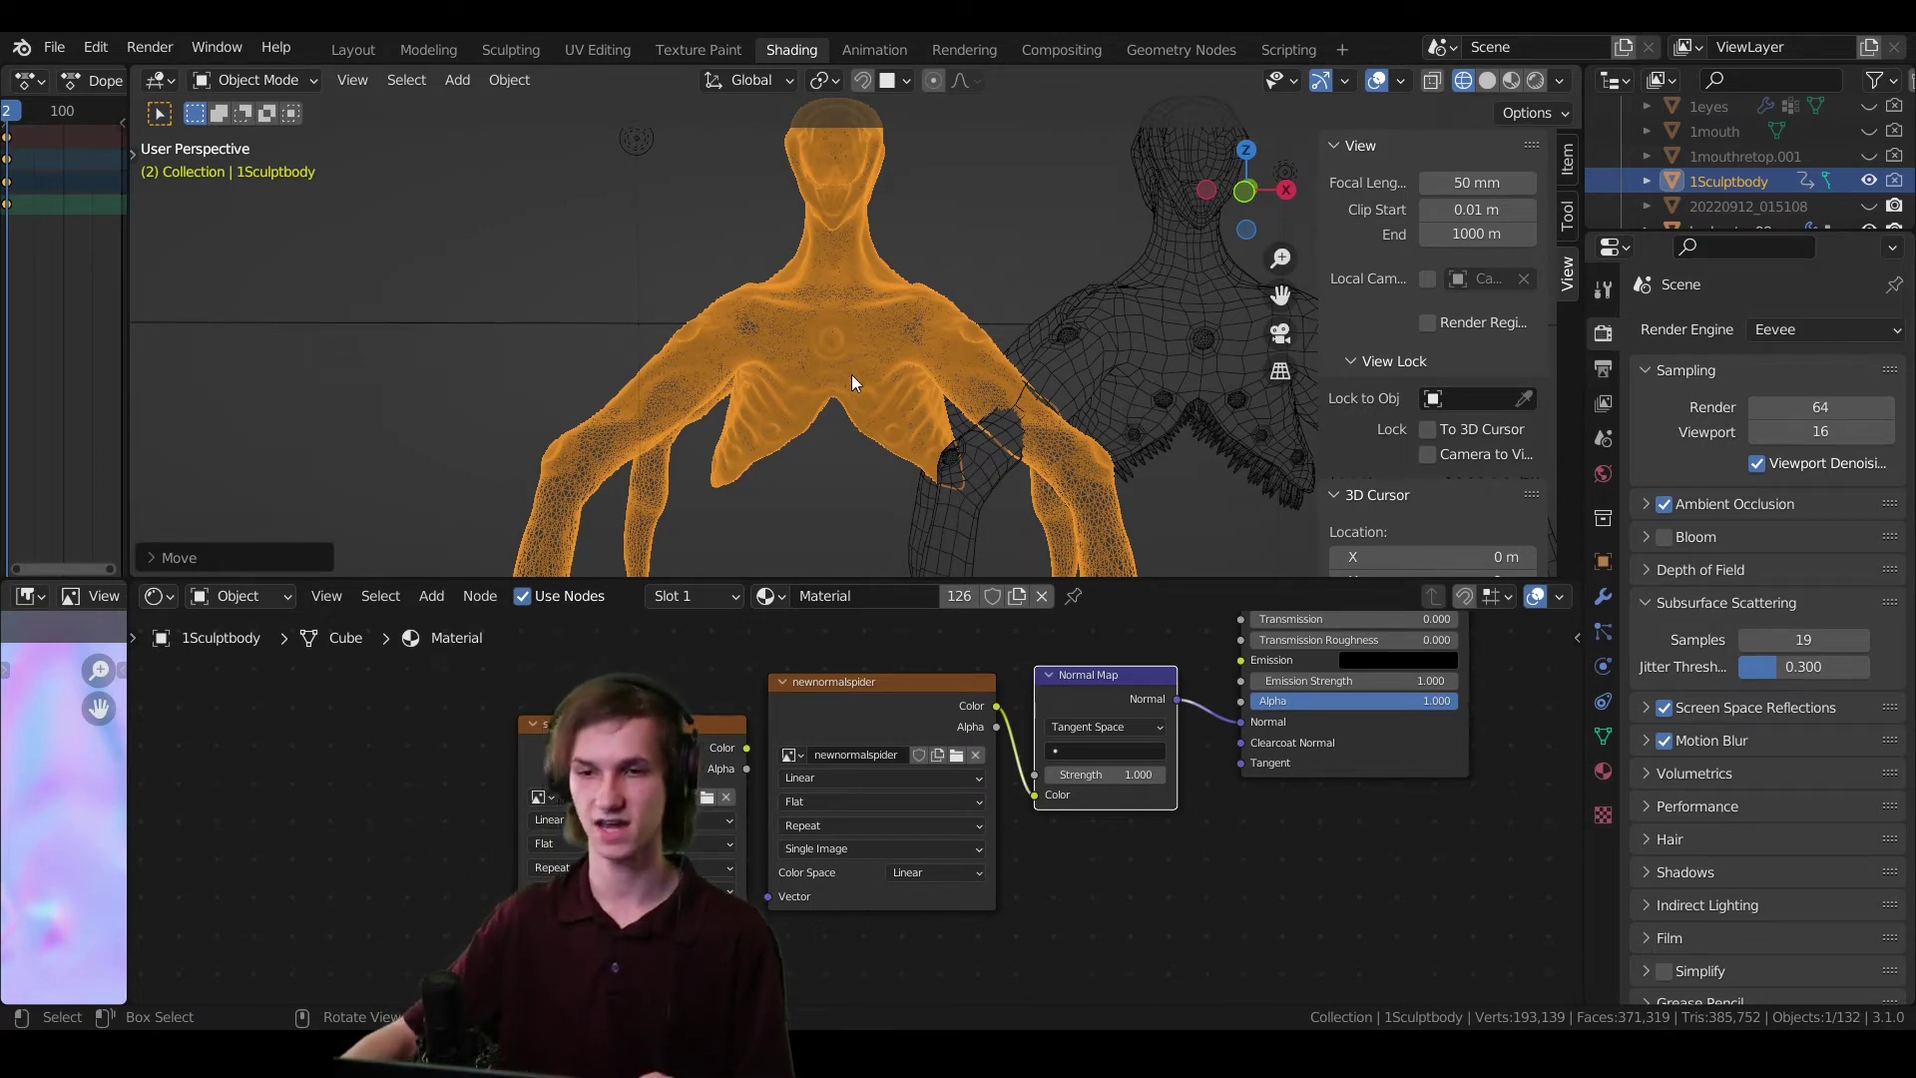
{"action": "middle_click_drag", "start_coordinate": [730, 387], "coordinate": [949, 511]}
{"action": "scroll", "coordinate": [930, 374], "scroll_direction": "up", "scroll_amount": 5}
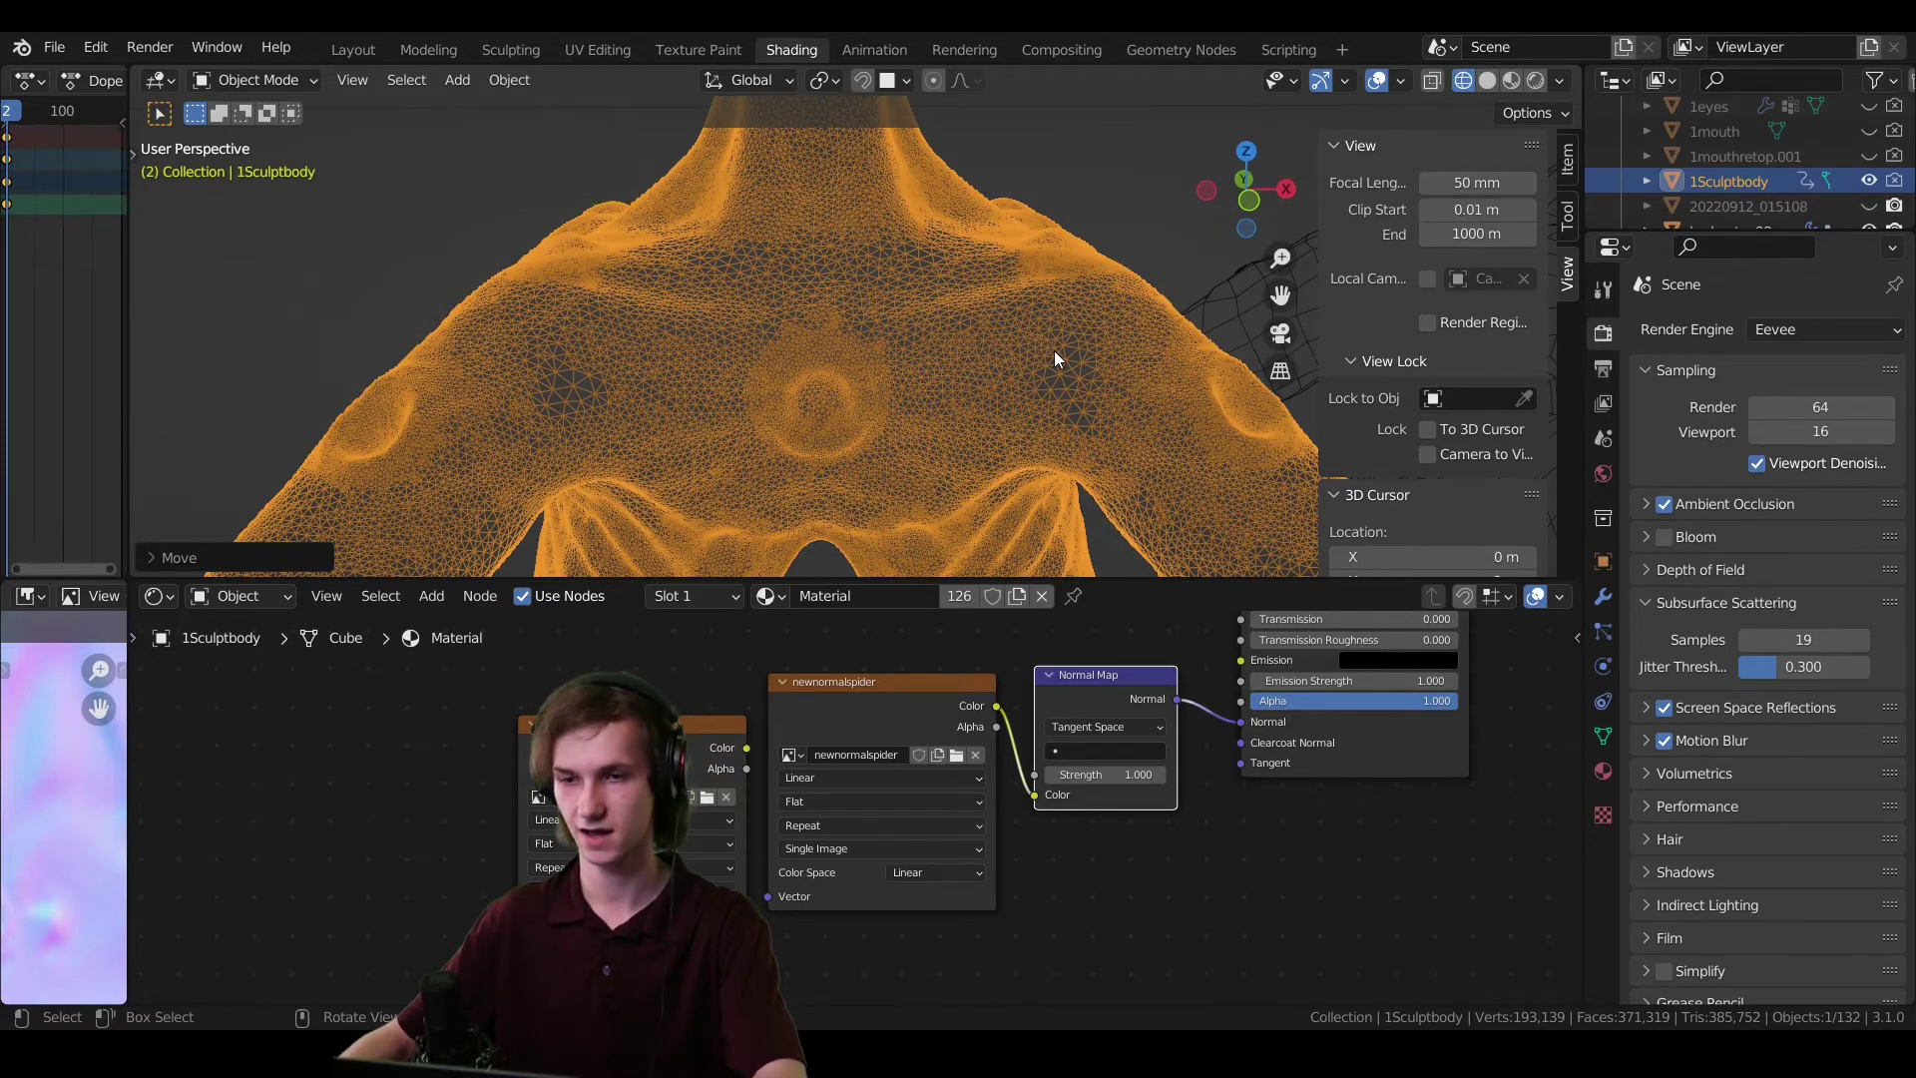
{"action": "mouse_move", "coordinate": [1054, 359]}
{"action": "middle_mouse_down"}
{"action": "mouse_move", "coordinate": [1114, 283]}
{"action": "mouse_move", "coordinate": [279, 296]}
{"action": "mouse_move", "coordinate": [494, 411]}
{"action": "mouse_move", "coordinate": [418, 456]}
{"action": "mouse_move", "coordinate": [659, 451]}
{"action": "mouse_move", "coordinate": [890, 277]}
{"action": "middle_mouse_up"}
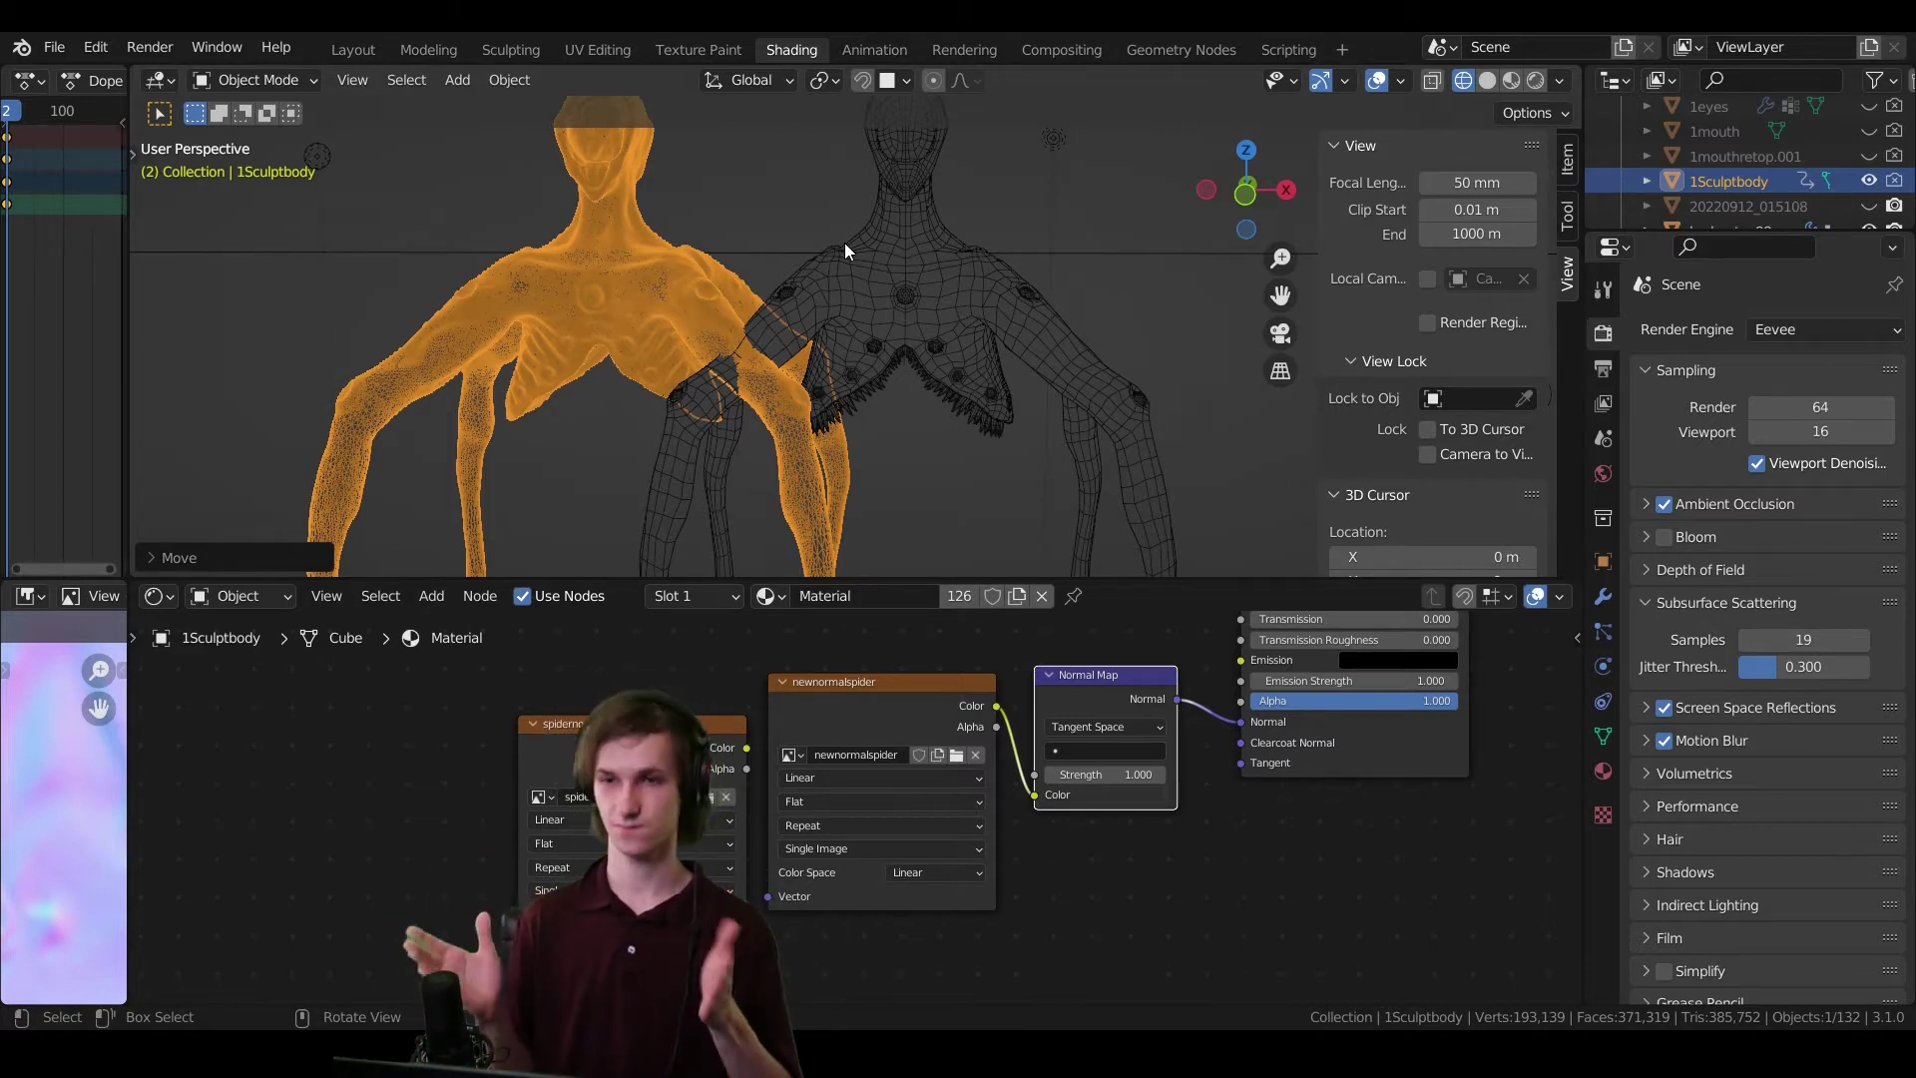
- Return the viewport to Rendered shading and orbit around both creatures
{"action": "left_click", "coordinate": [1535, 80]}
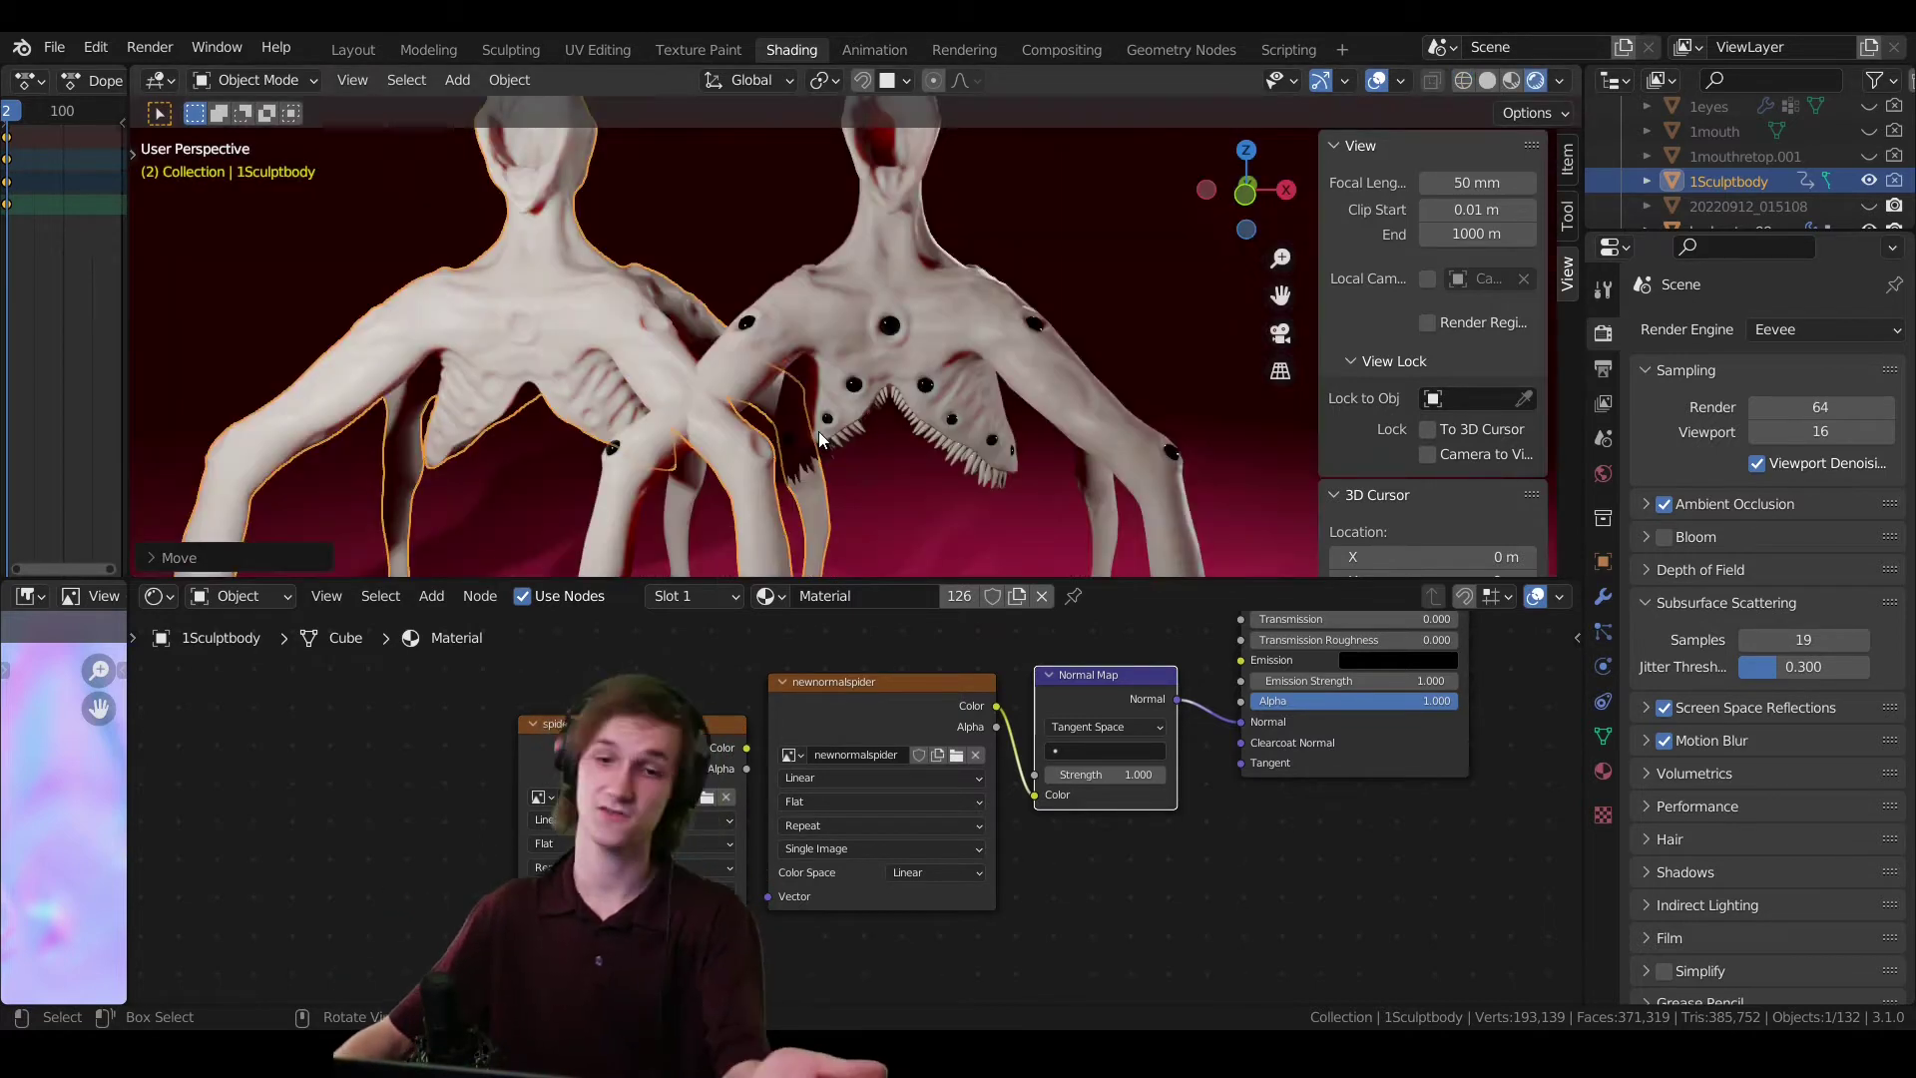
{"action": "middle_click_drag", "start_coordinate": [830, 376], "coordinate": [837, 337]}
{"action": "scroll", "coordinate": [836, 337], "scroll_direction": "down", "scroll_amount": 6}
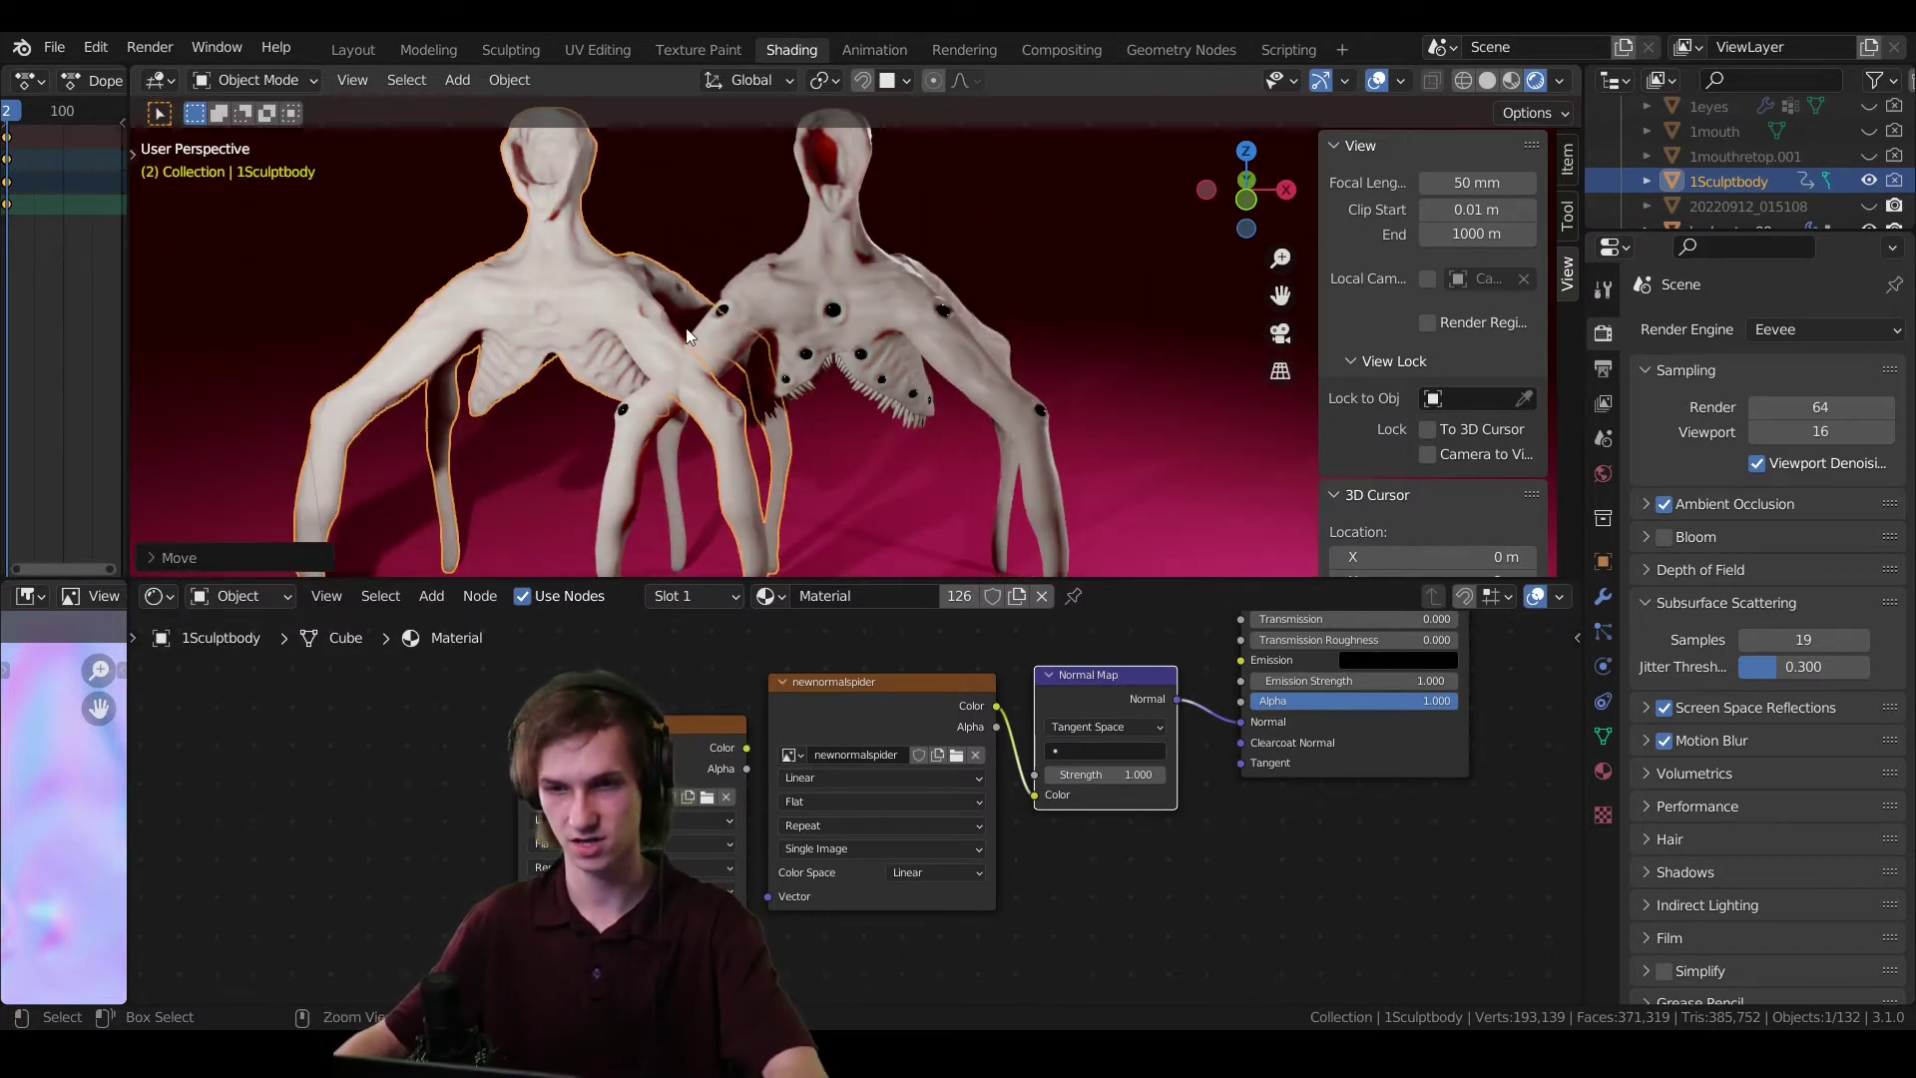
- Frame bodyretop98 and inspect its toothed chest in Solid shading
{"action": "left_click", "coordinate": [854, 347]}
{"action": "key", "text": "KP_Decimal"}
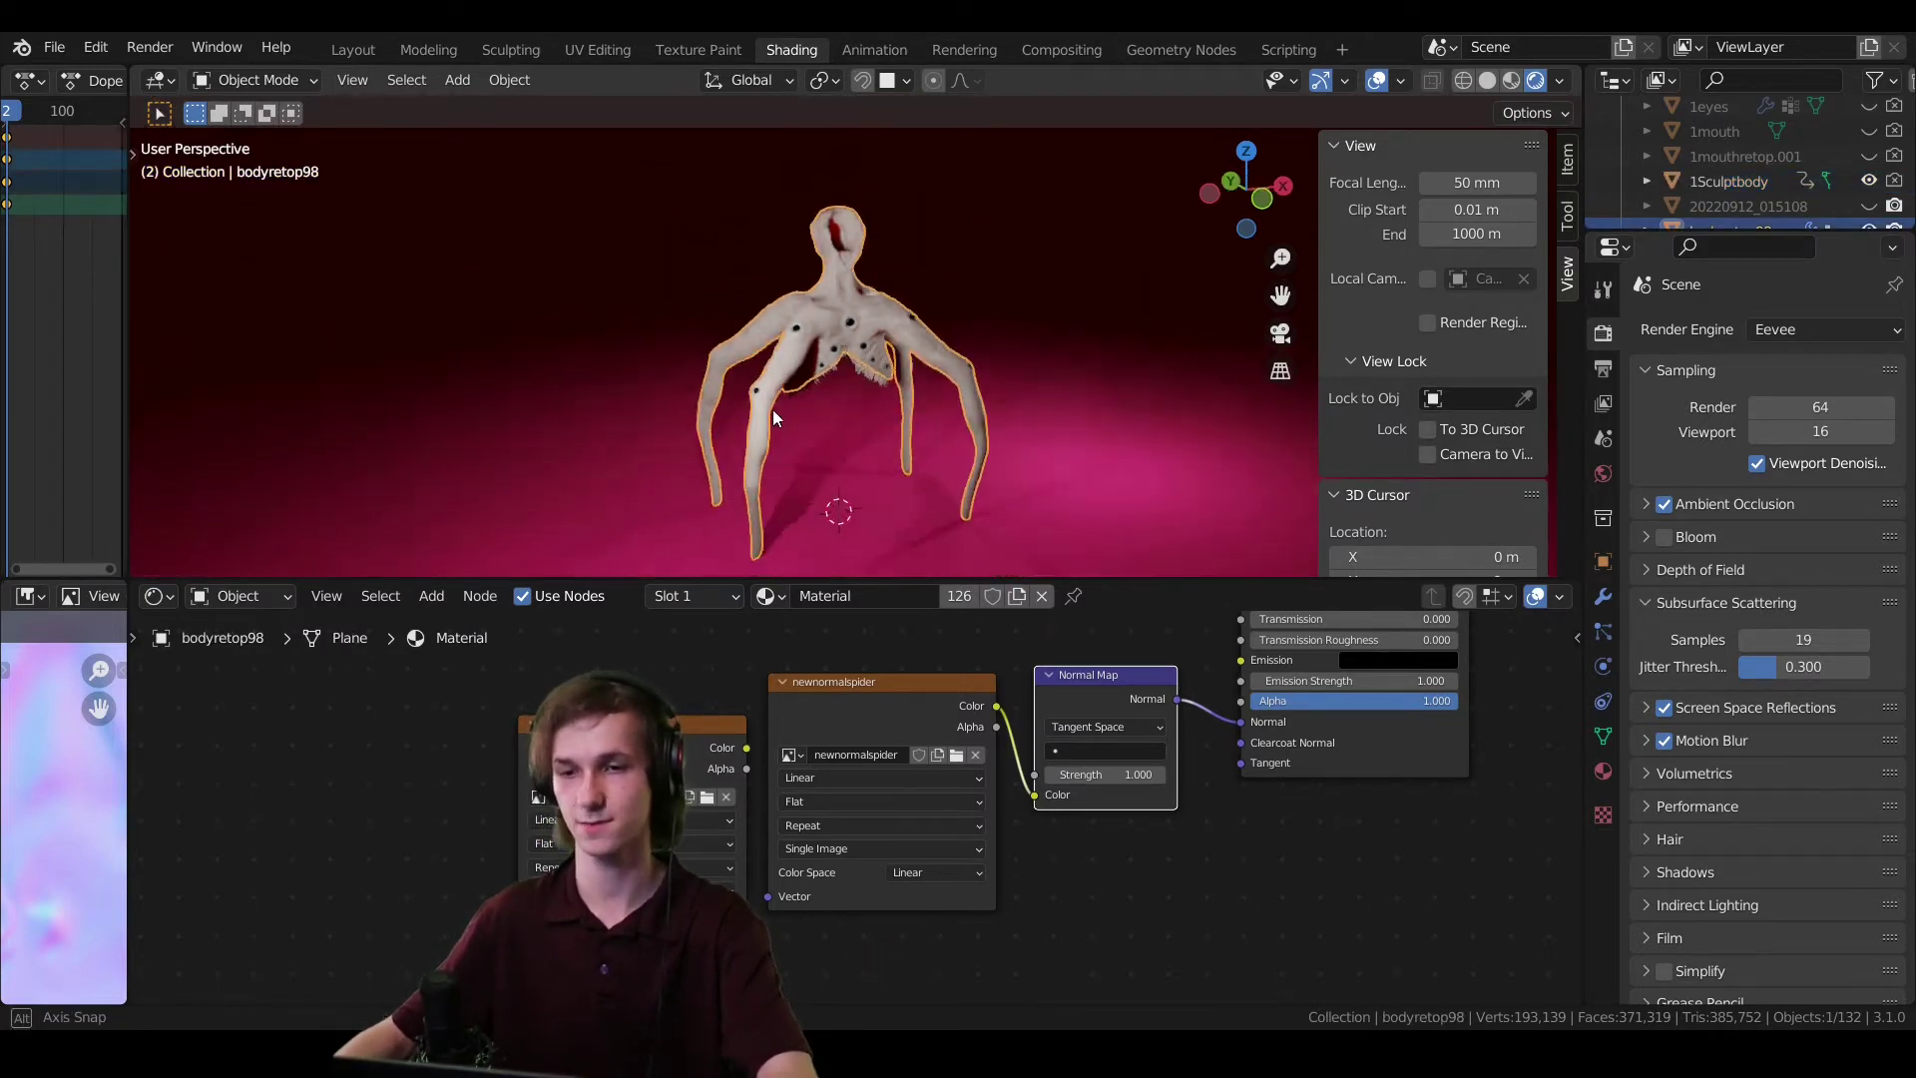
{"action": "scroll", "coordinate": [1129, 236], "scroll_direction": "up", "scroll_amount": 5}
{"action": "left_click", "coordinate": [1486, 80]}
{"action": "middle_click_drag", "start_coordinate": [1021, 291], "coordinate": [811, 332]}
{"action": "scroll", "coordinate": [810, 333], "scroll_direction": "up", "scroll_amount": 3}
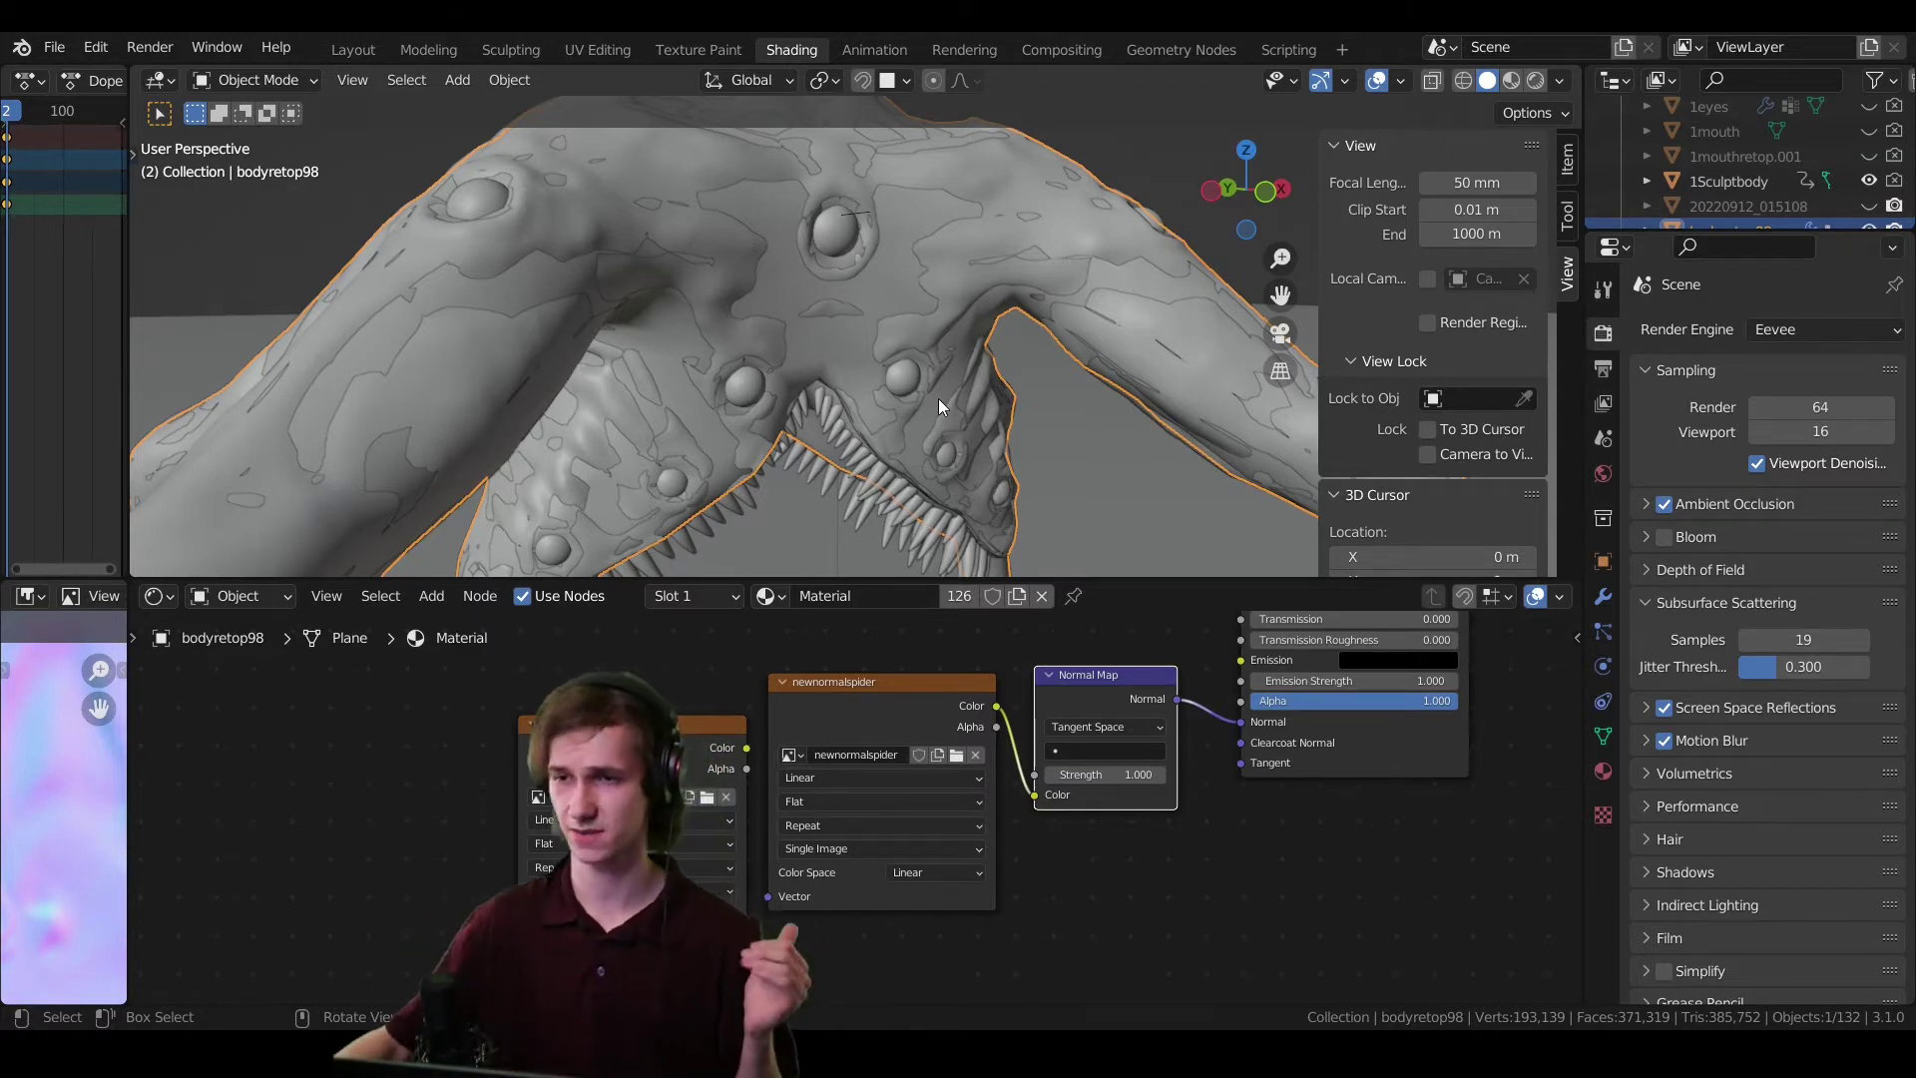
{"action": "middle_click_drag", "start_coordinate": [1050, 375], "coordinate": [1006, 367]}
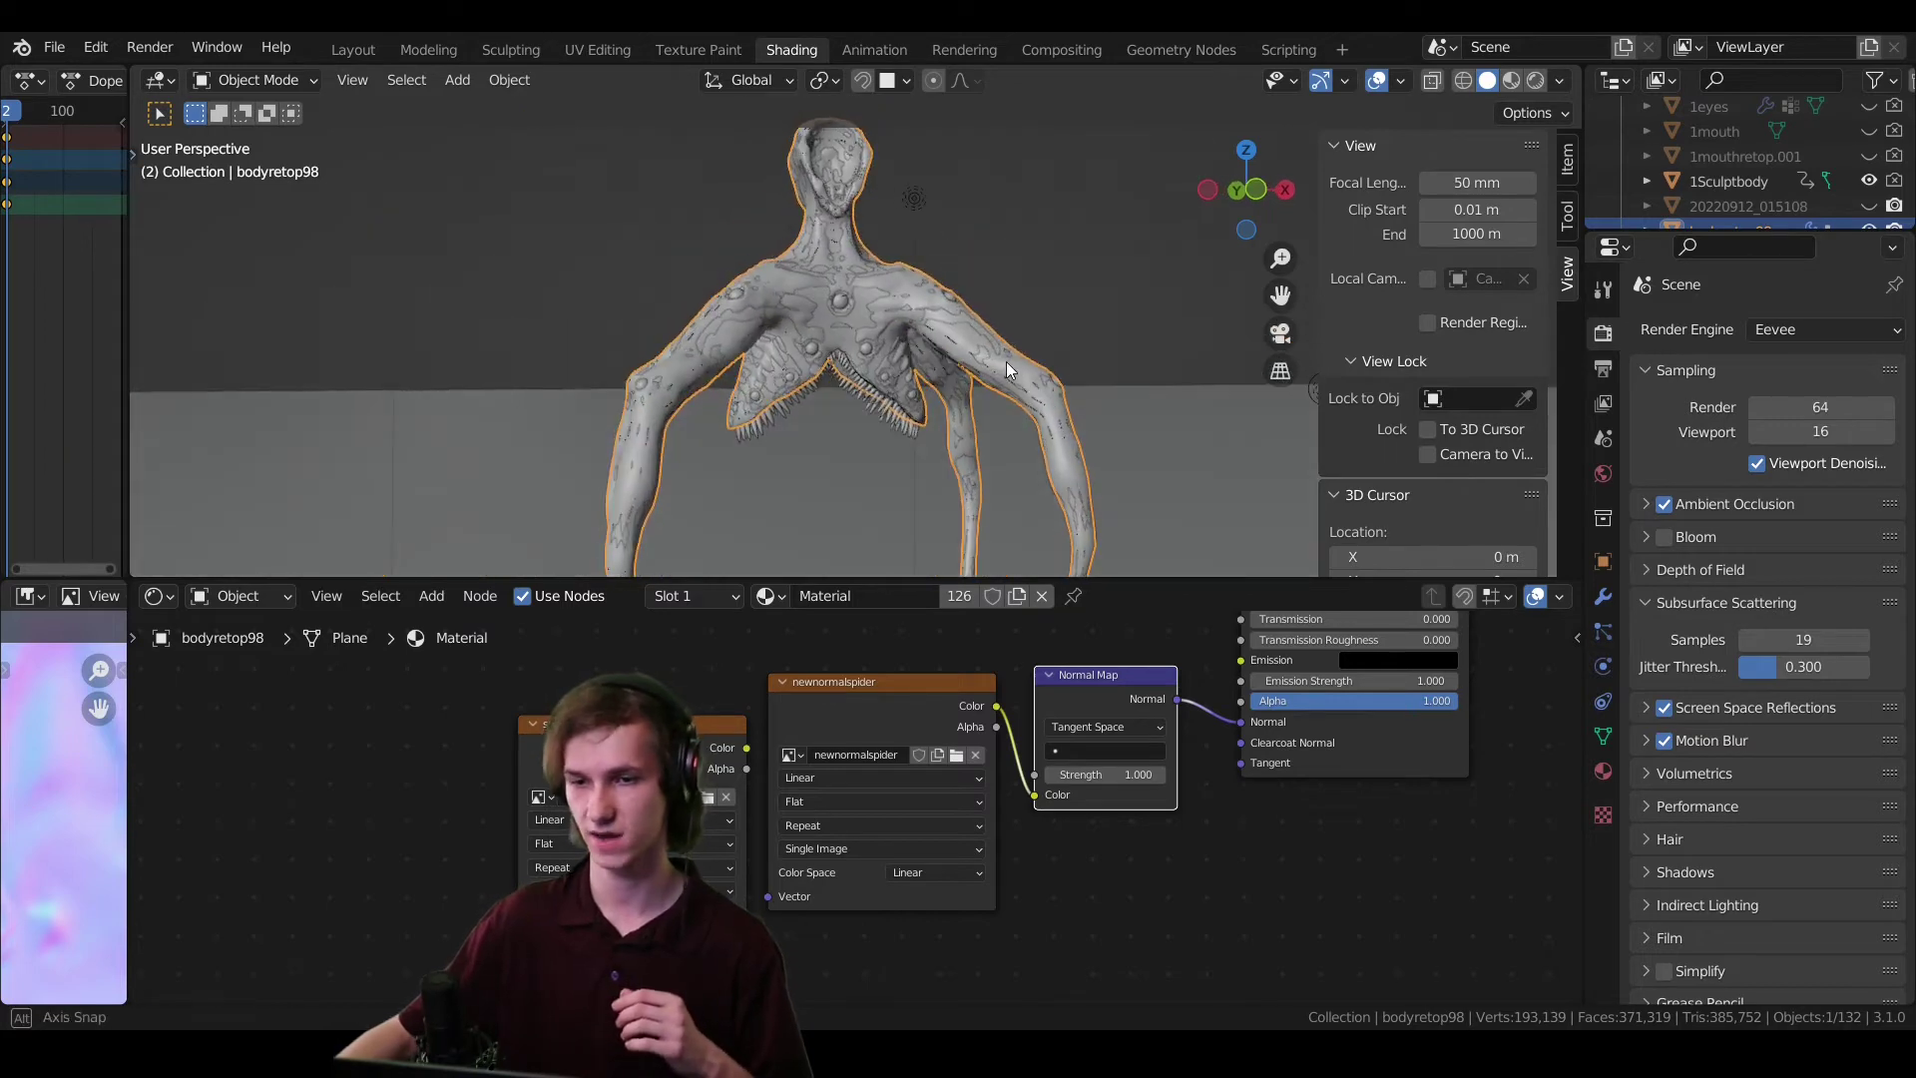
{"action": "middle_click_drag", "start_coordinate": [1120, 889], "coordinate": [1096, 844]}
{"action": "left_click", "coordinate": [596, 48]}
{"action": "middle_click_drag", "start_coordinate": [1098, 419], "coordinate": [1148, 407]}
{"action": "key", "text": "a"}
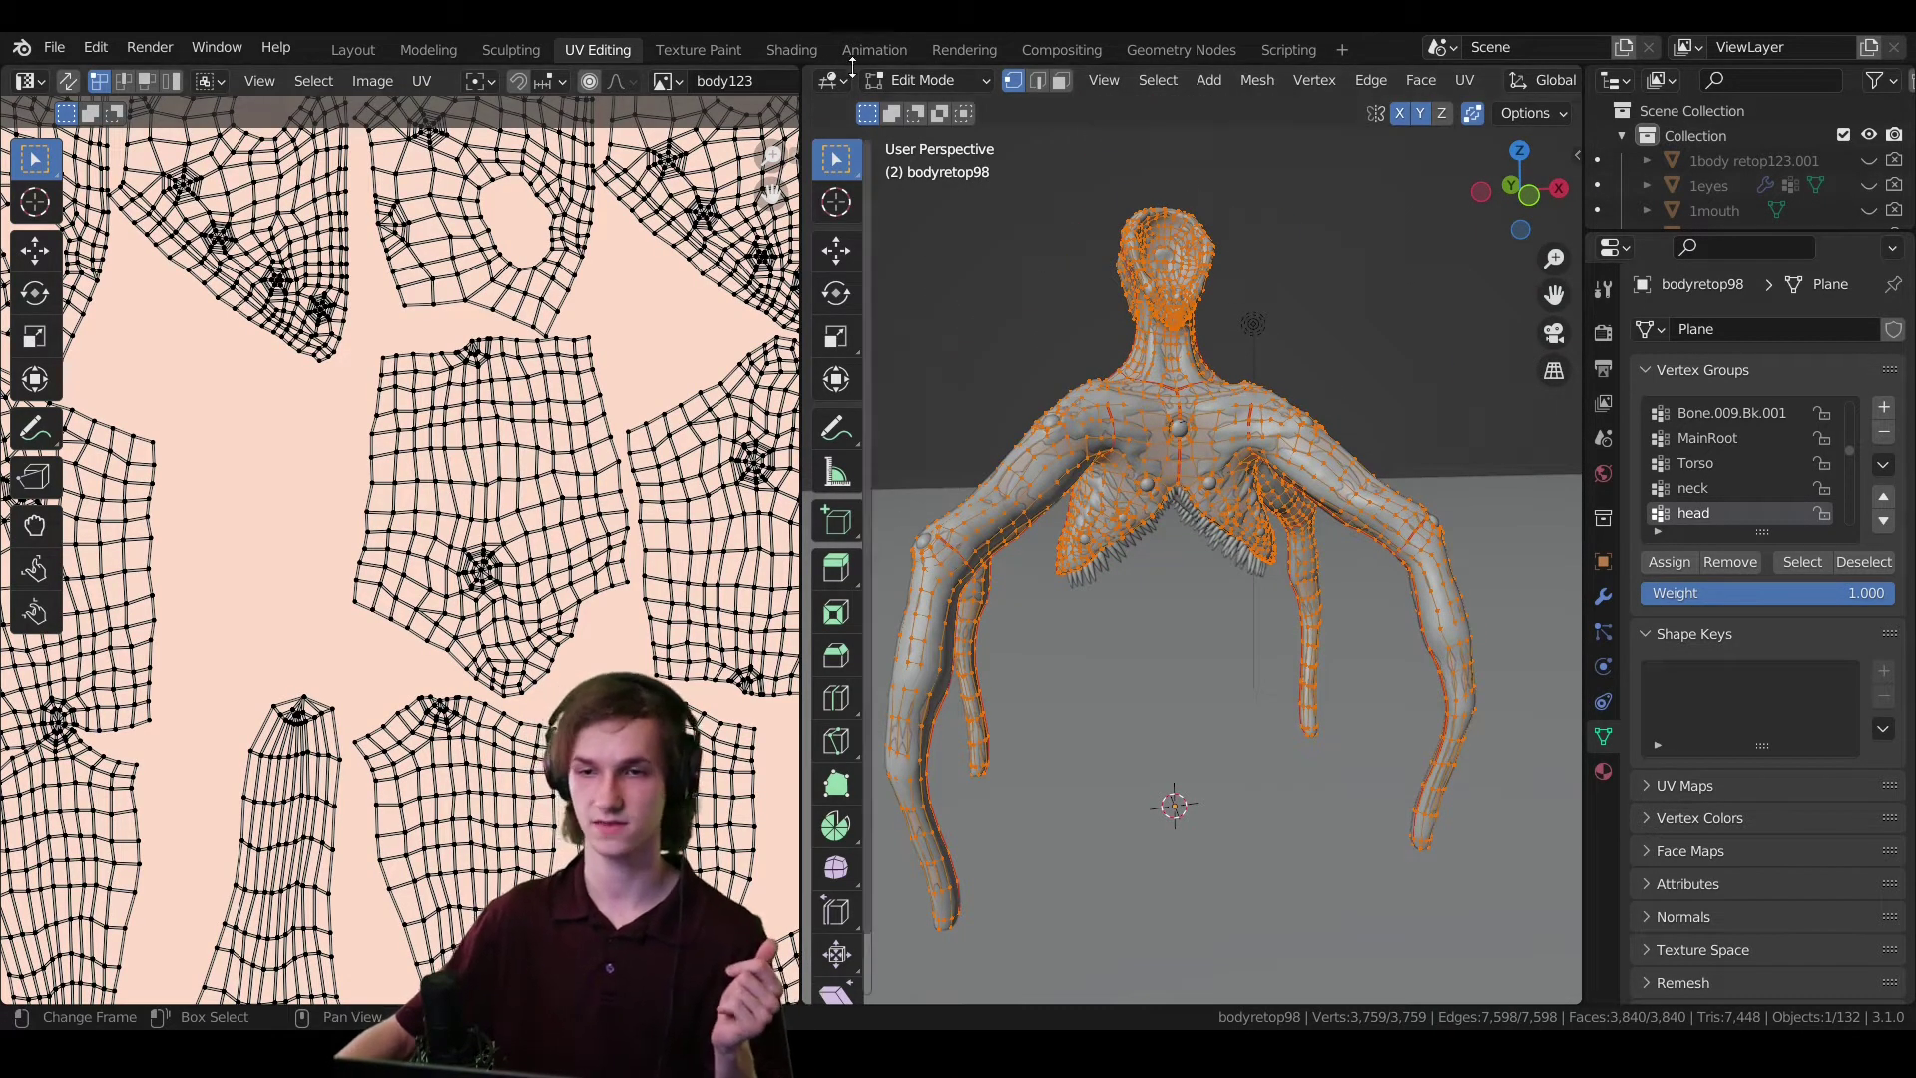
{"action": "scroll", "coordinate": [552, 565], "scroll_direction": "down", "scroll_amount": 5}
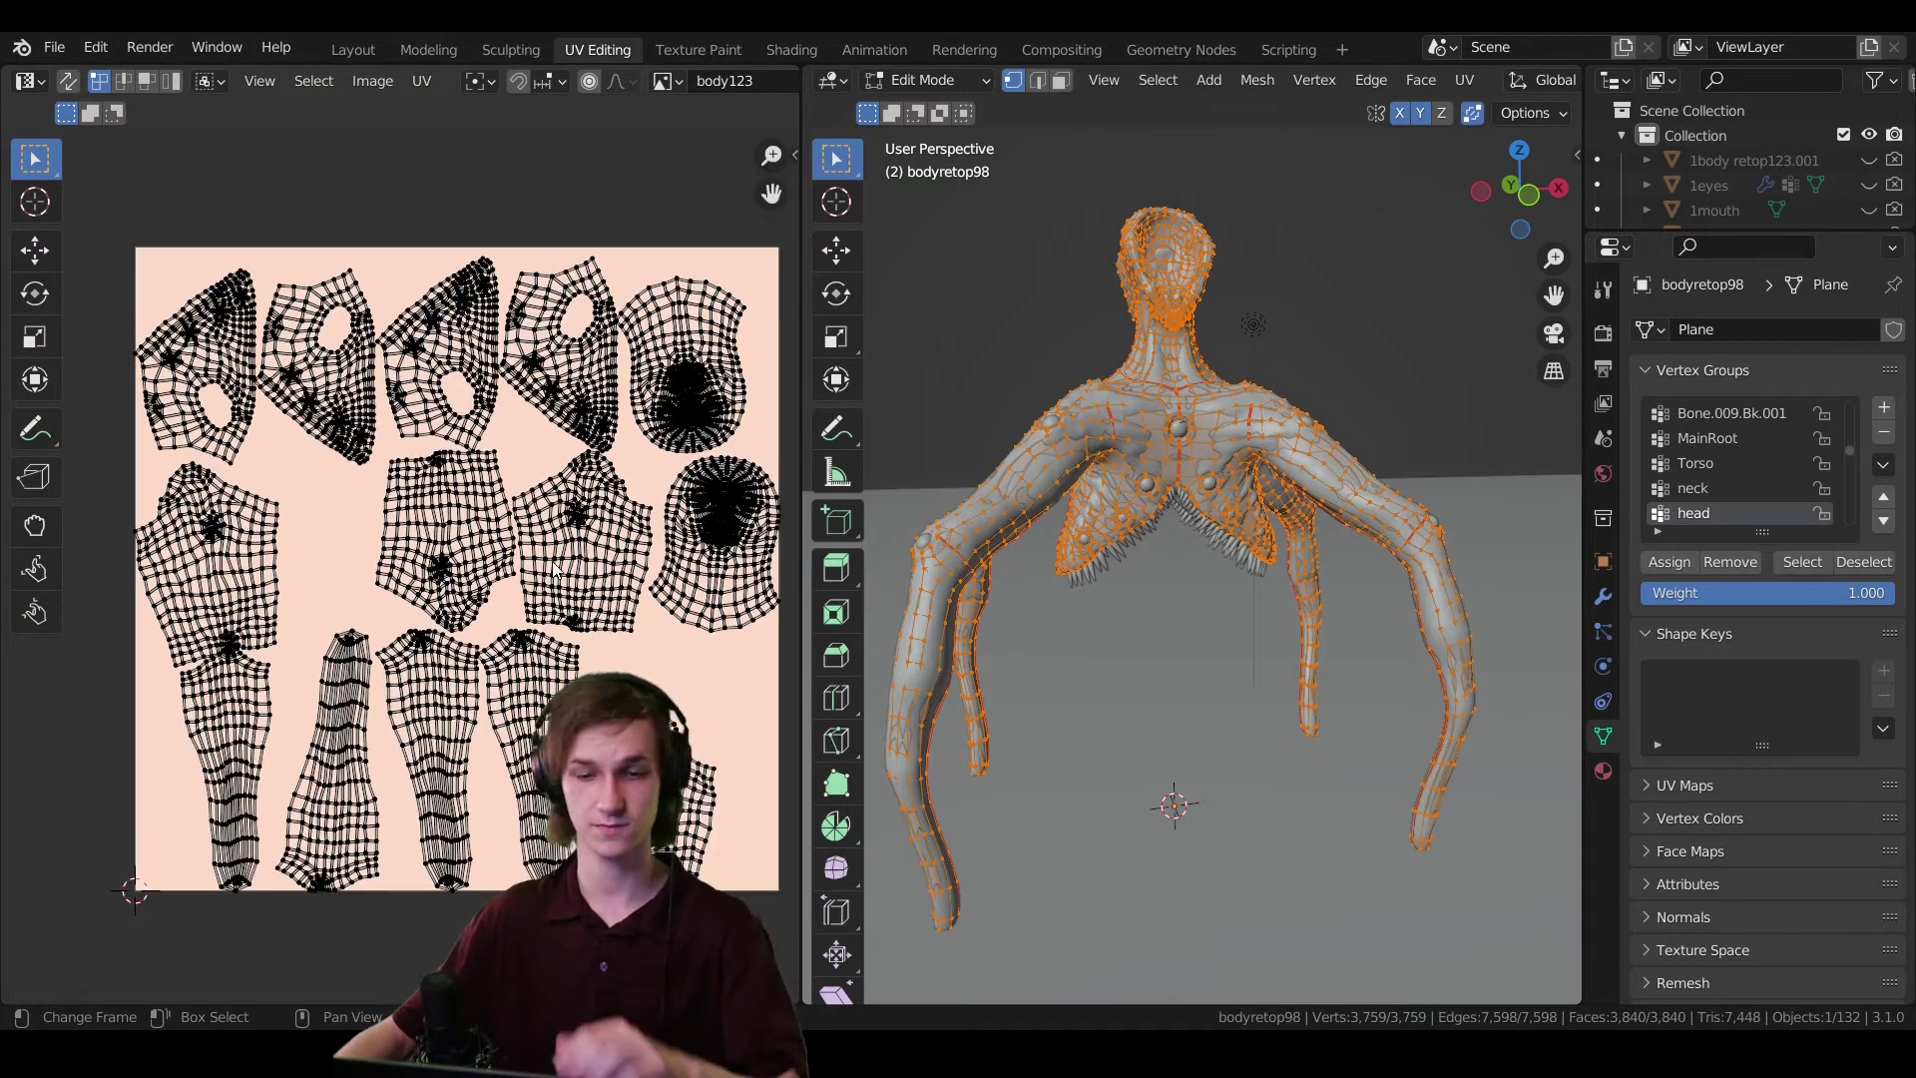
{"action": "key", "text": "a"}
{"action": "left_click", "coordinate": [631, 651]}
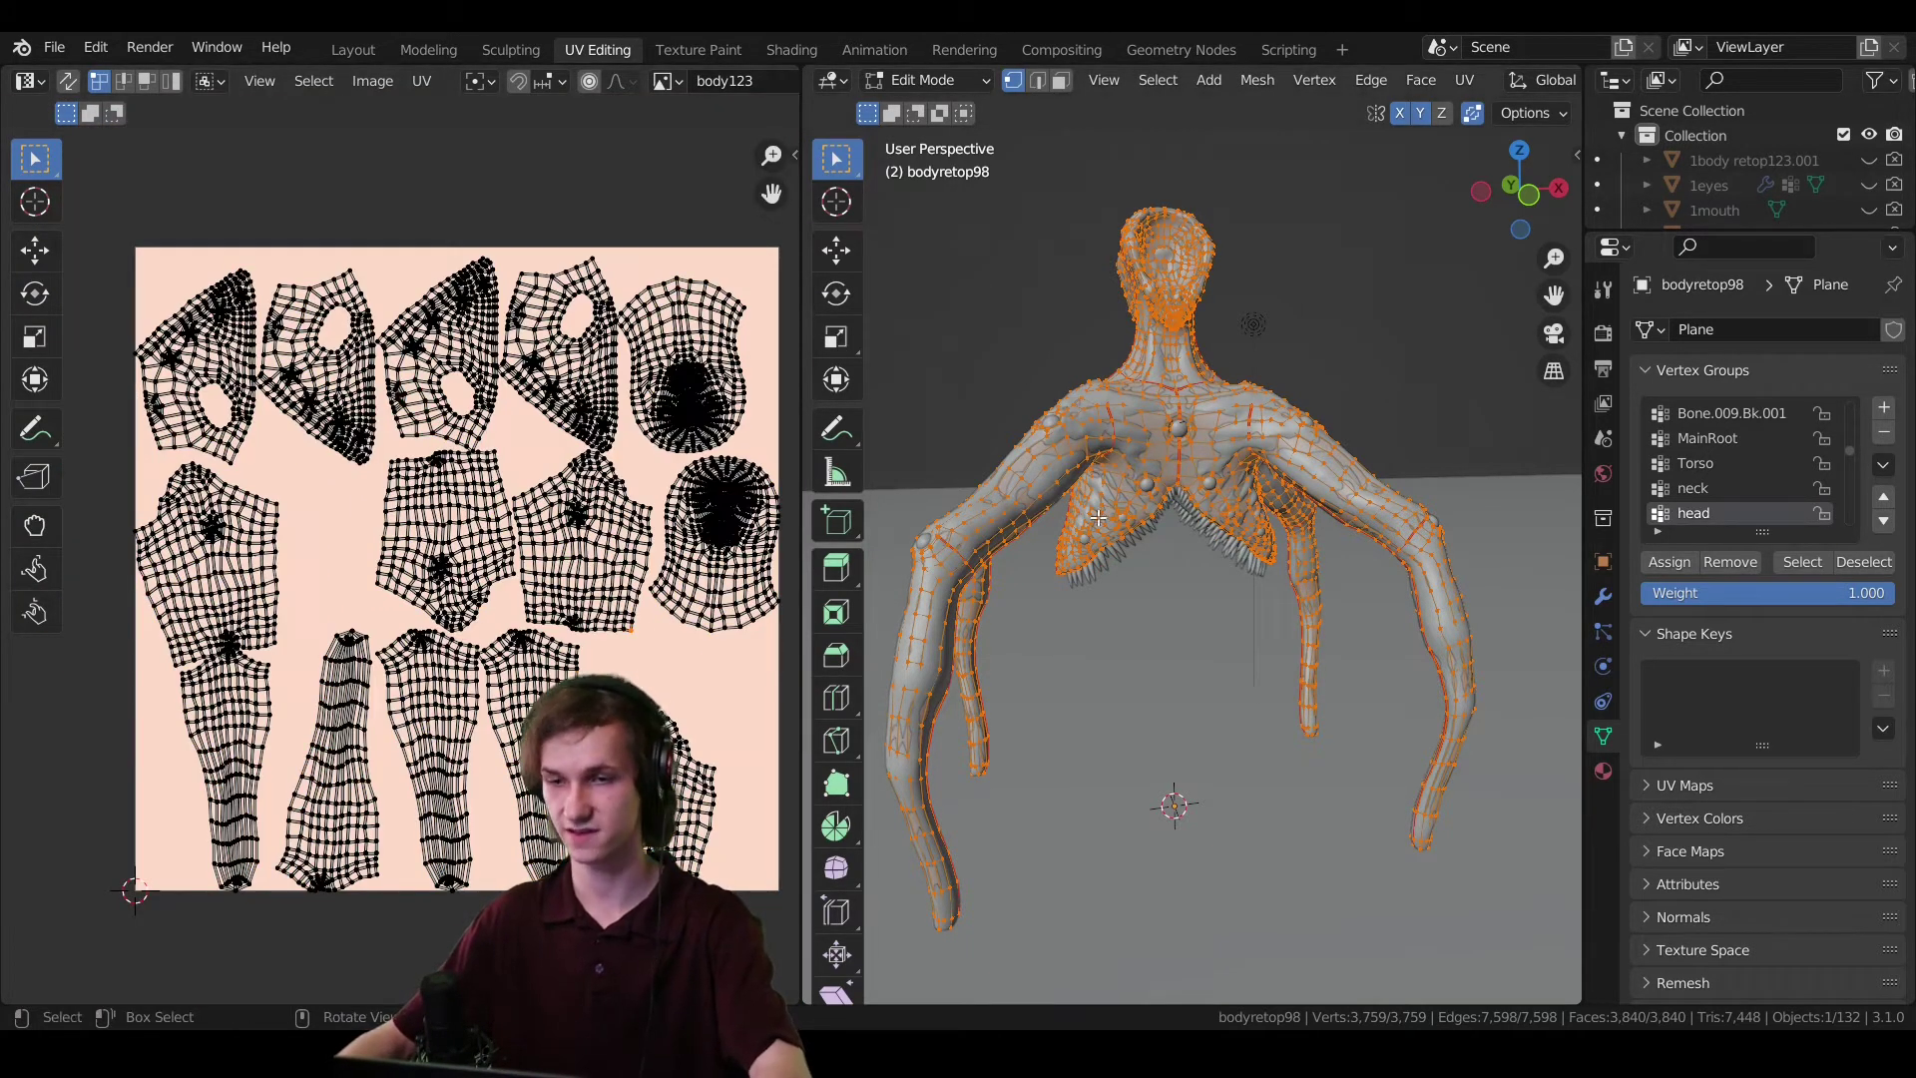
{"action": "middle_click_drag", "start_coordinate": [1177, 519], "coordinate": [1257, 561]}
{"action": "scroll", "coordinate": [1238, 549], "scroll_direction": "up", "scroll_amount": 4}
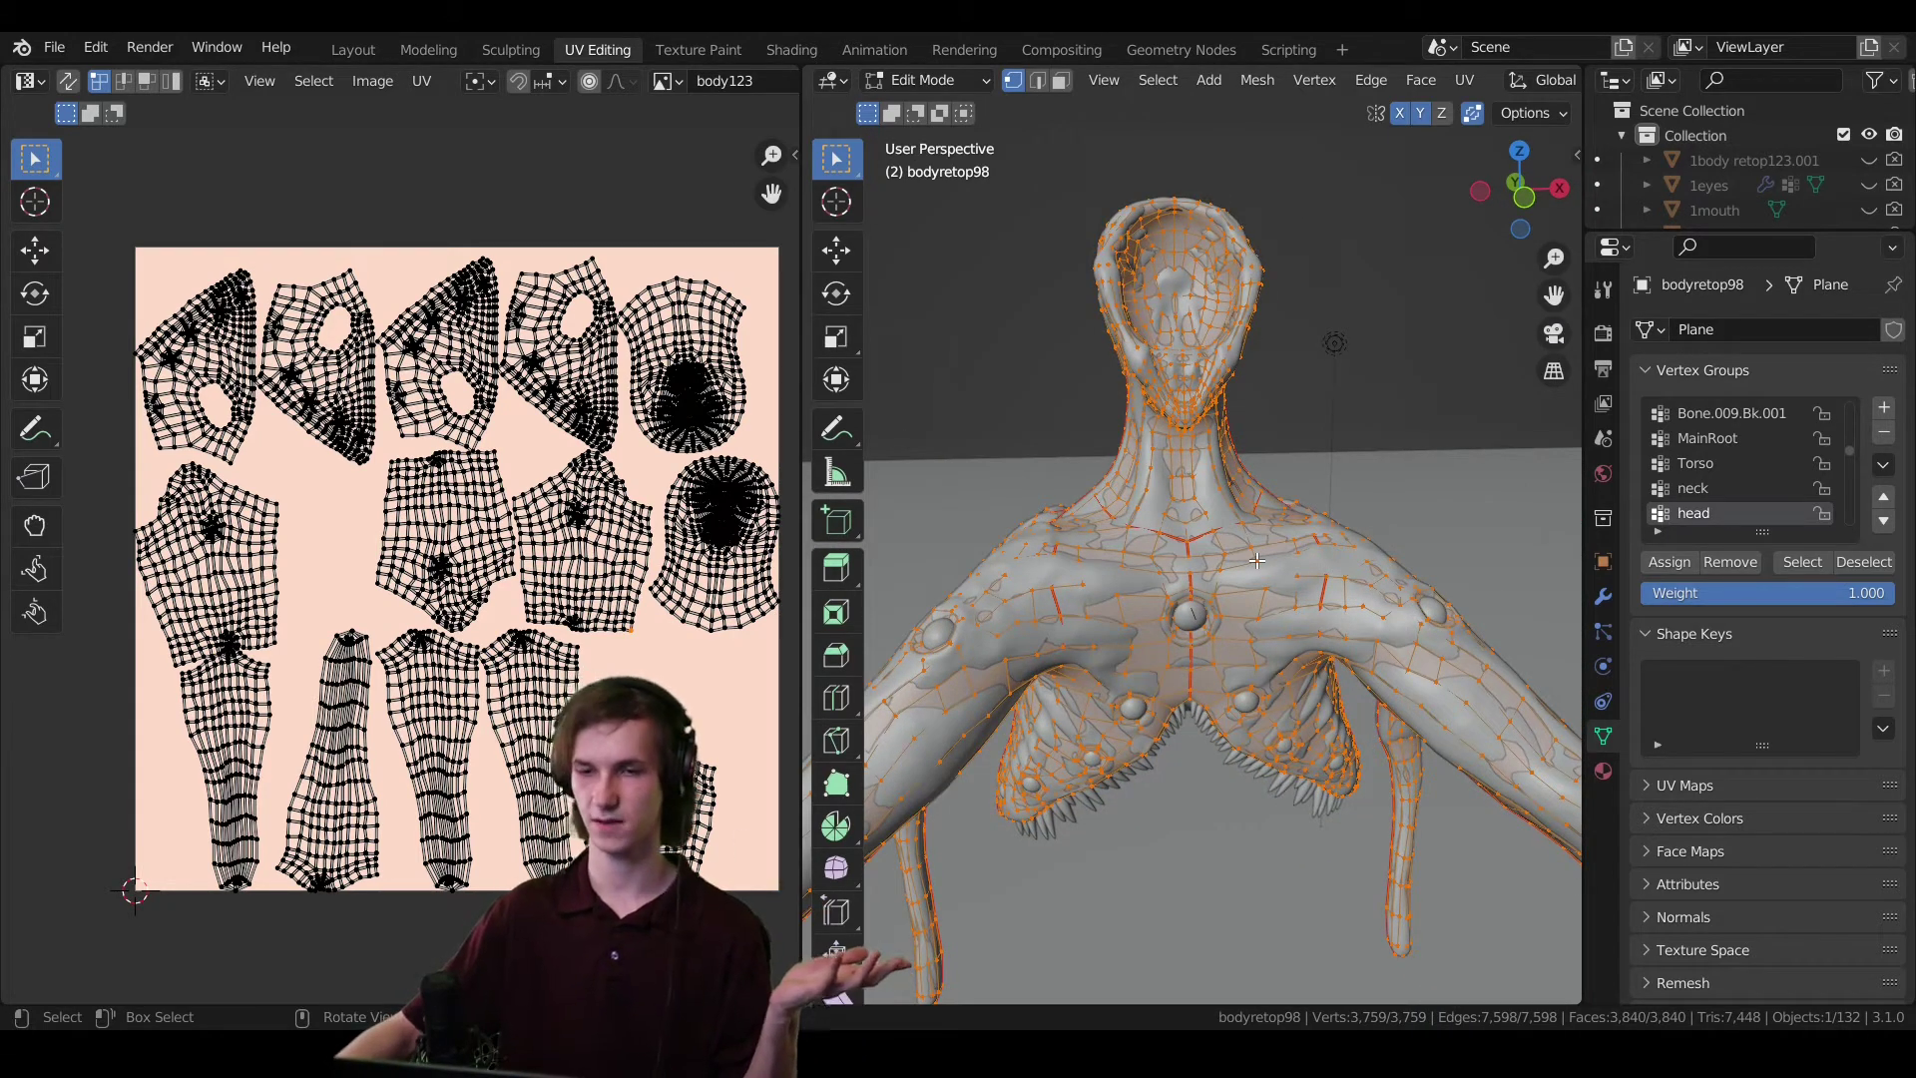
{"action": "scroll", "coordinate": [1271, 561], "scroll_direction": "down", "scroll_amount": 2}
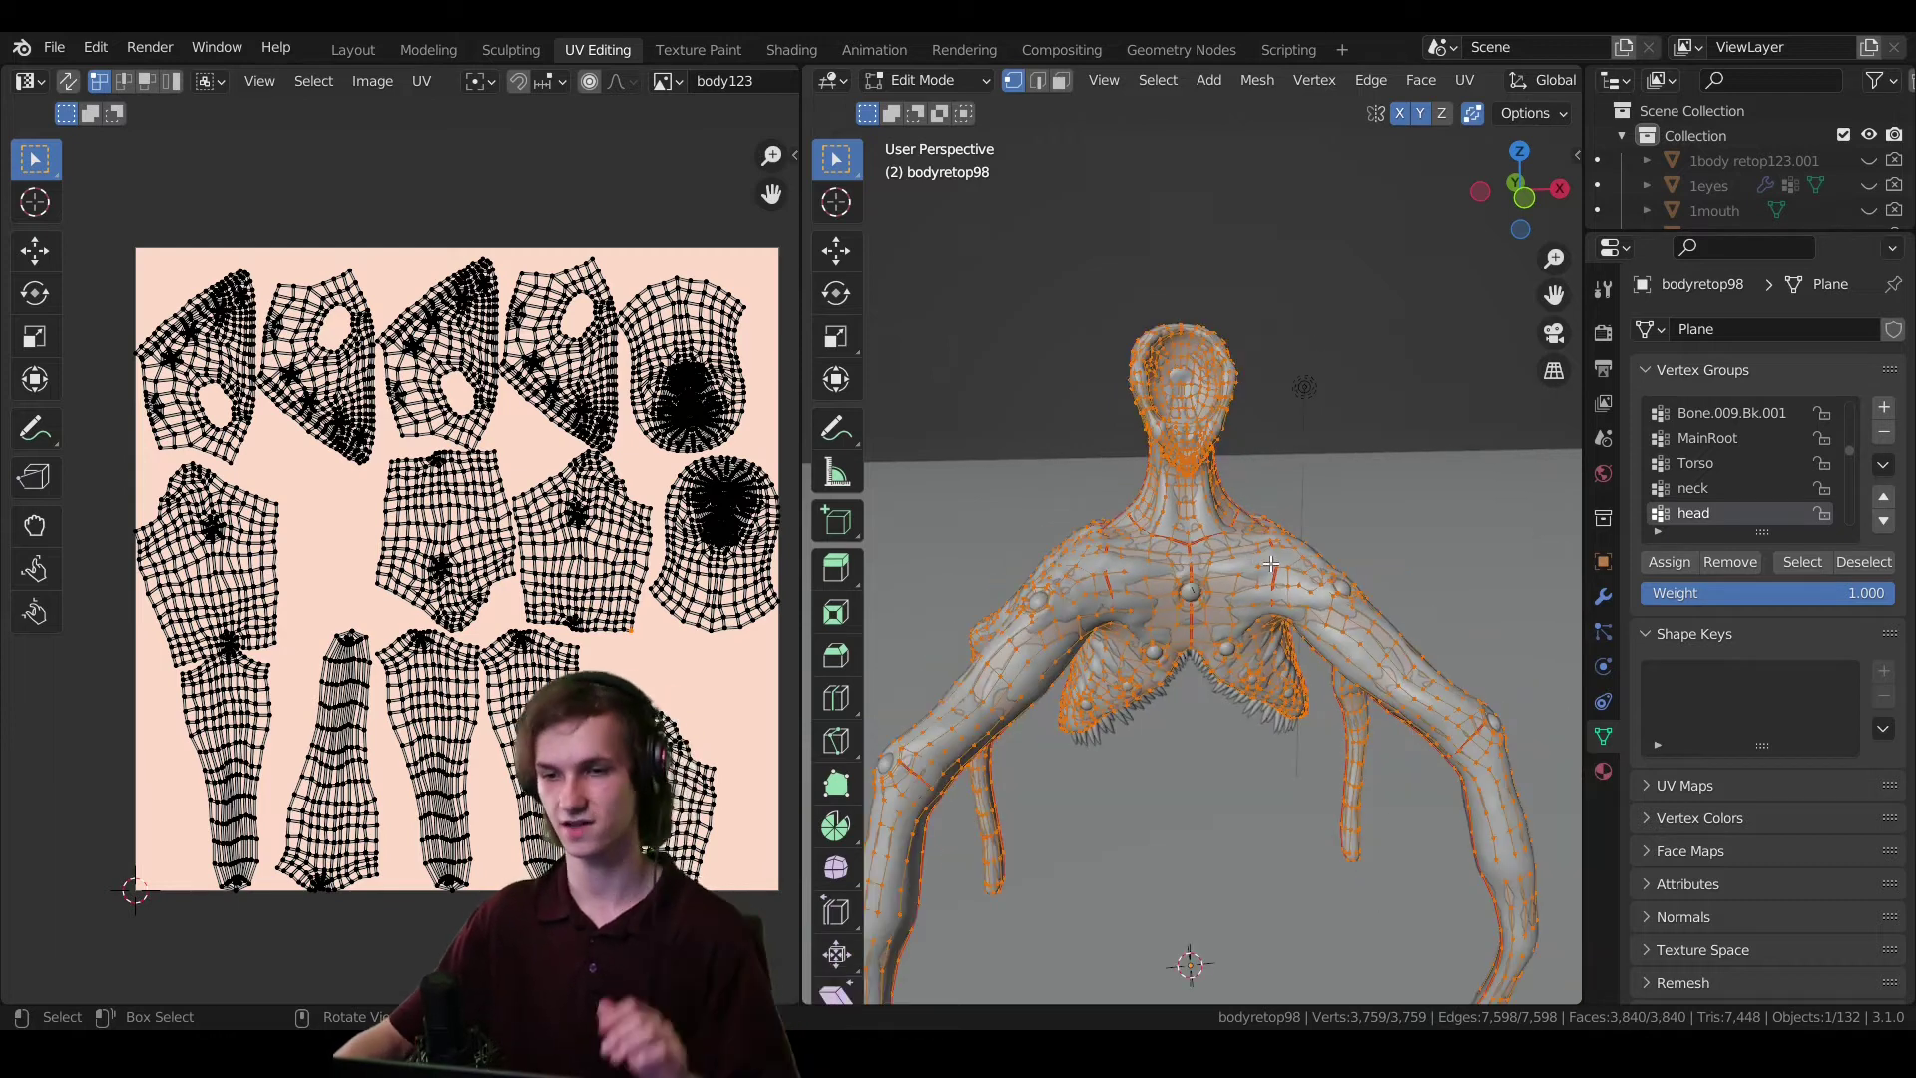
- Unwrap bodyretop98 with U > Unwrap, then orbit and zoom to check the torso
{"action": "right_click", "coordinate": [1192, 493]}
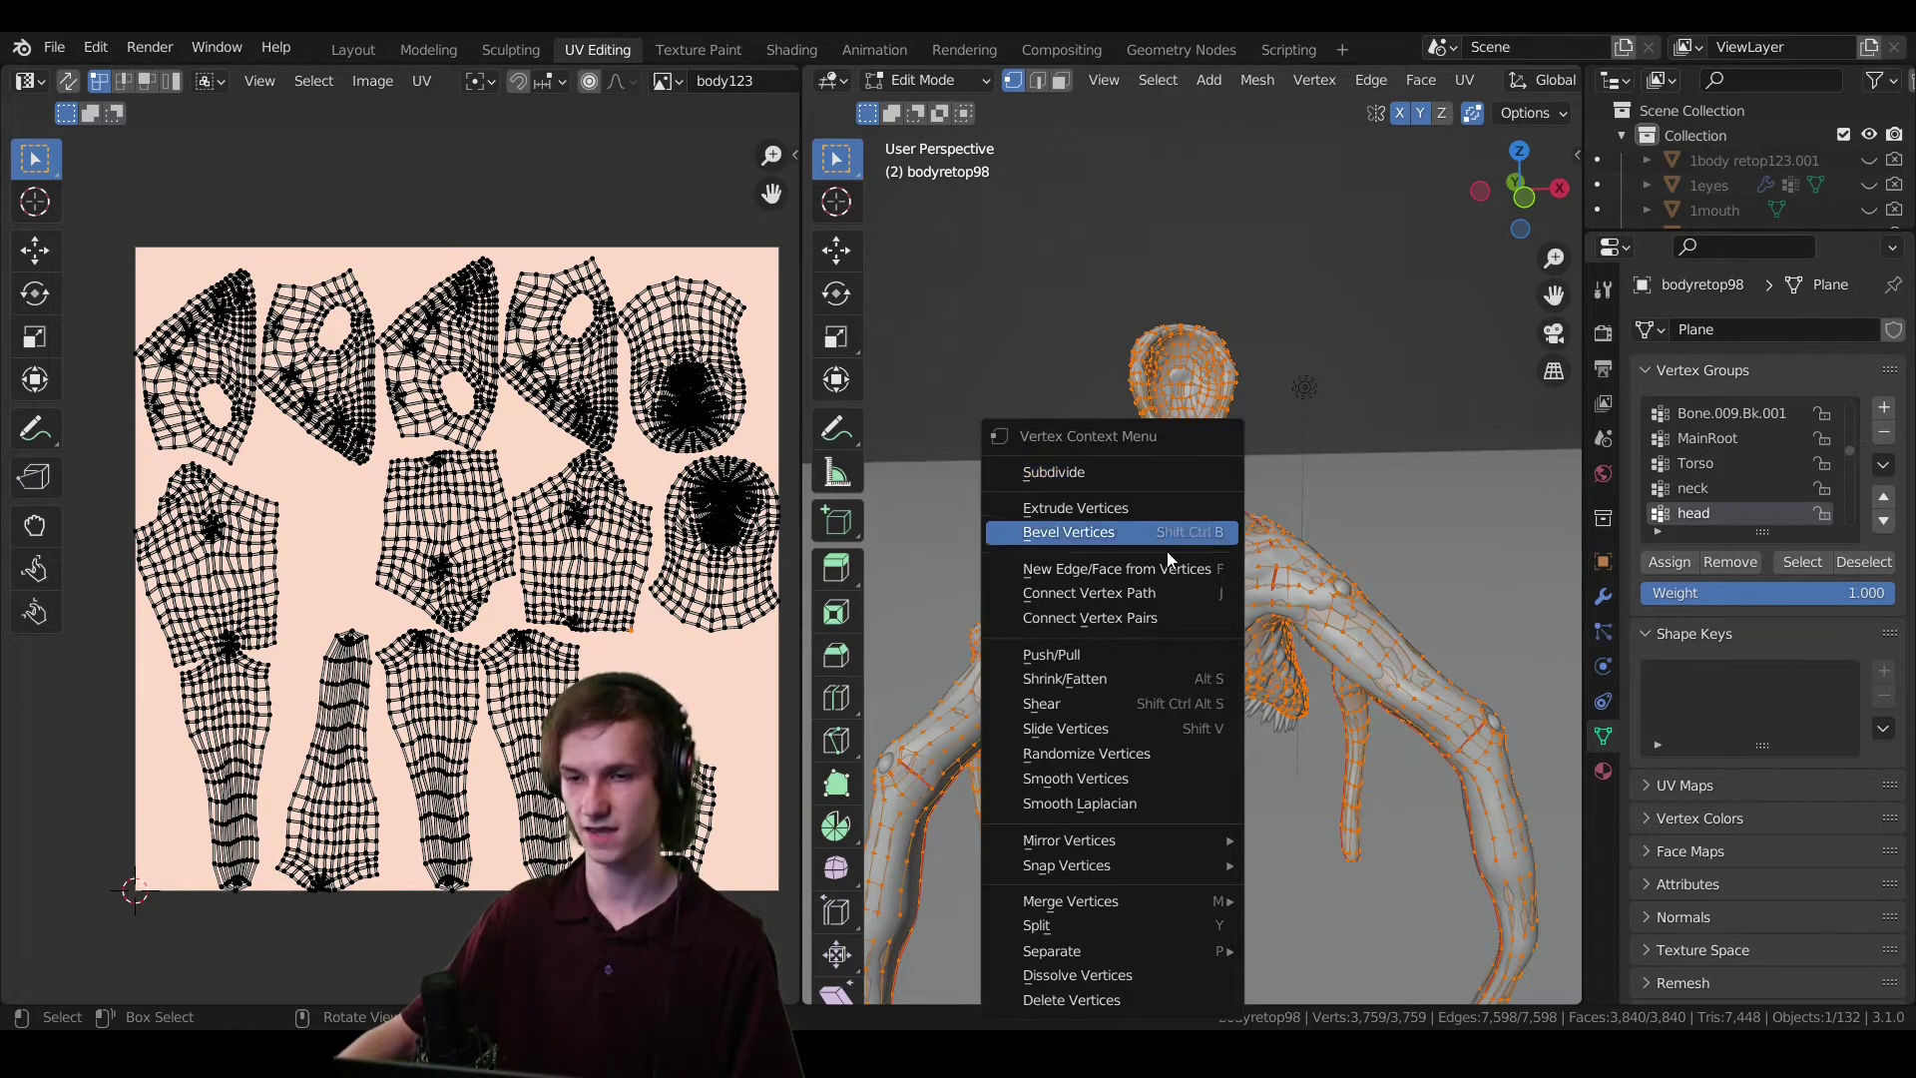
{"action": "key", "text": "u"}
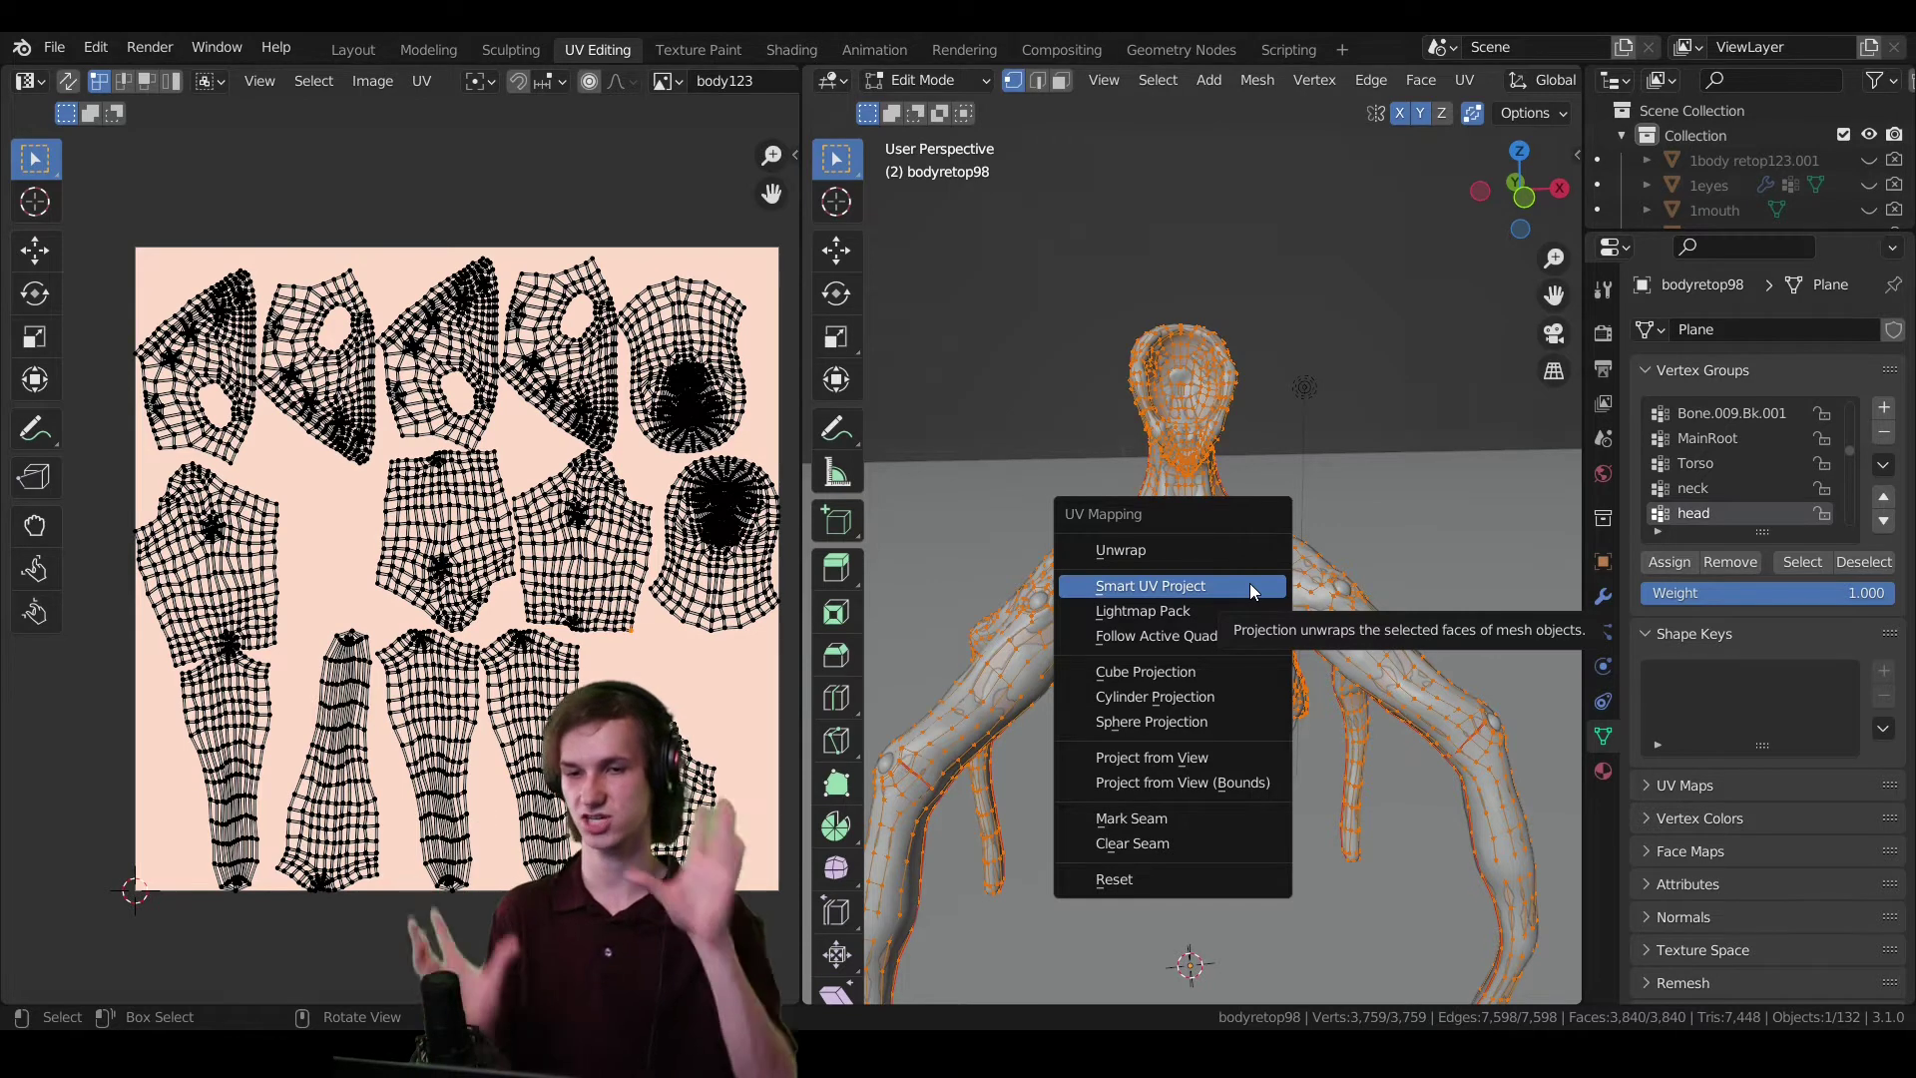
{"action": "left_click", "coordinate": [1204, 550]}
{"action": "middle_click_drag", "start_coordinate": [1204, 550], "coordinate": [1393, 642]}
{"action": "scroll", "coordinate": [1349, 613], "scroll_direction": "up", "scroll_amount": 5}
{"action": "scroll", "coordinate": [1349, 612], "scroll_direction": "up", "scroll_amount": 3}
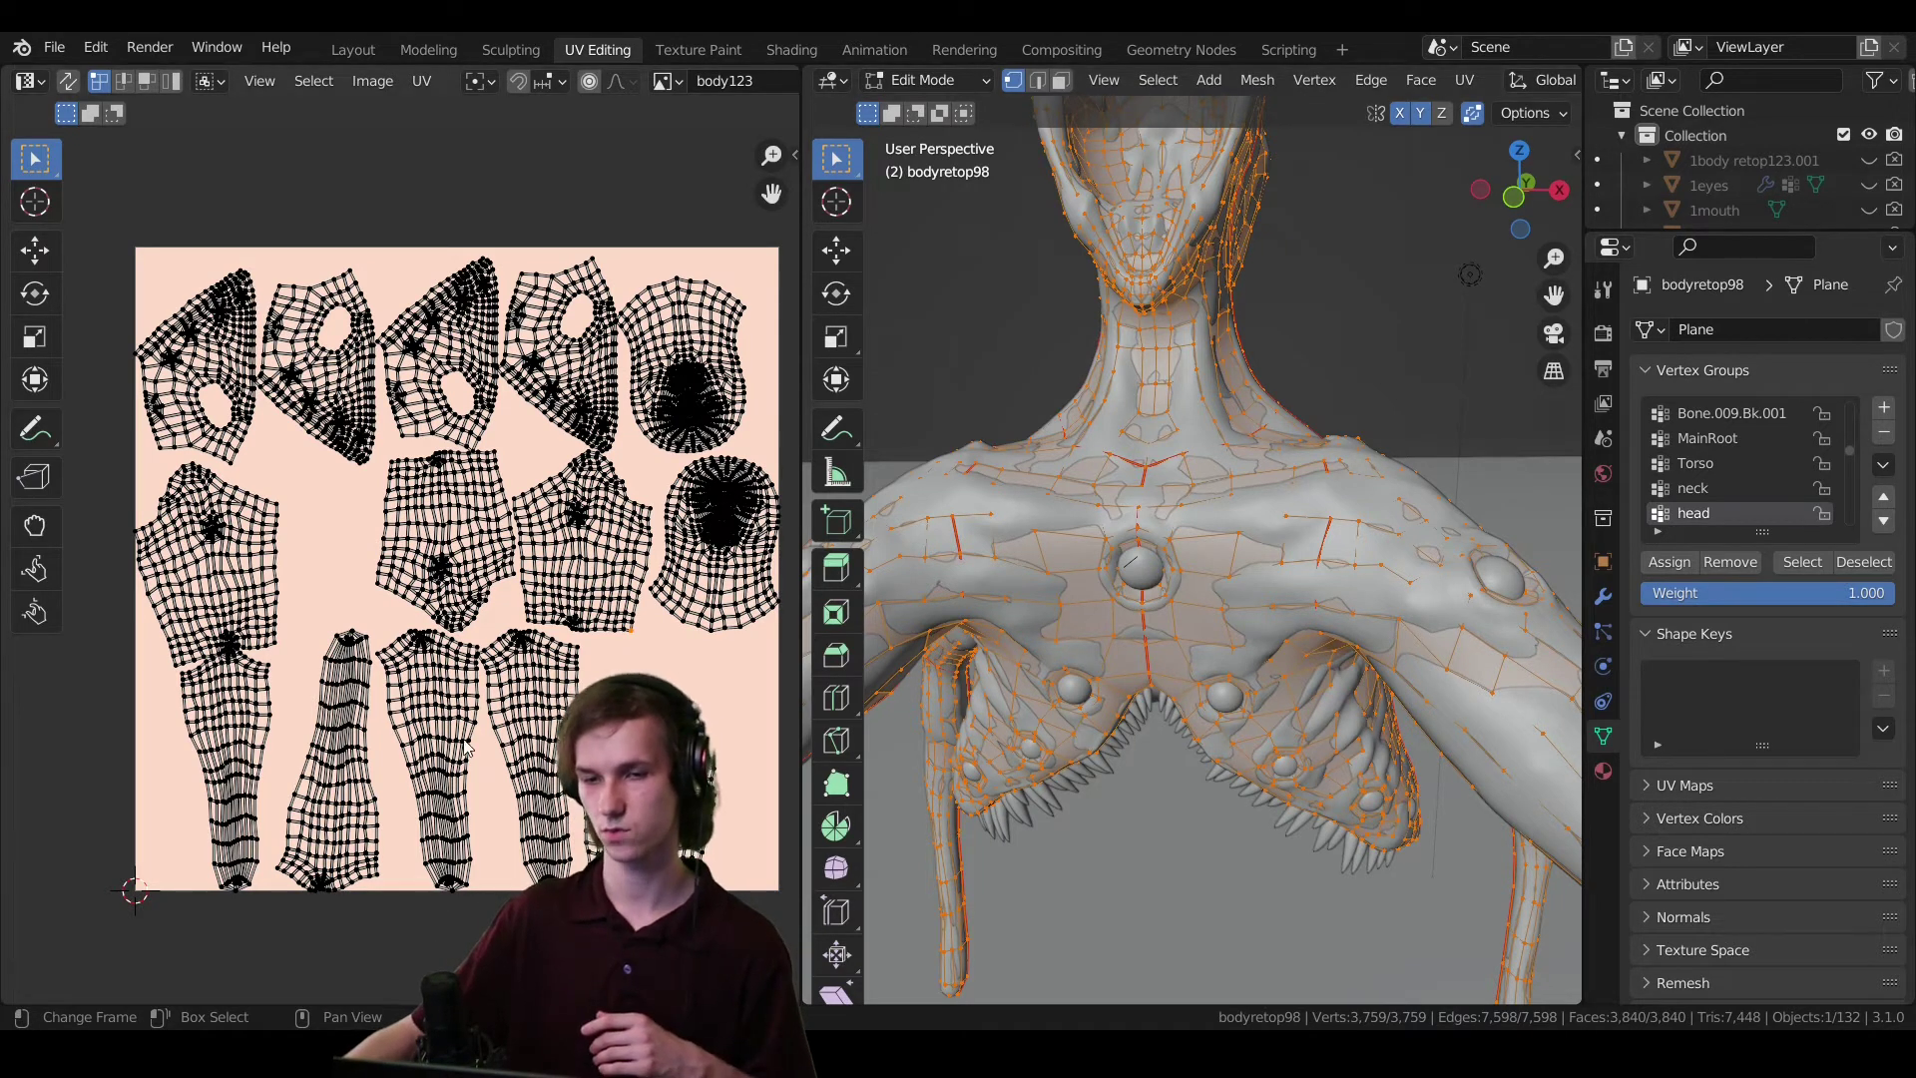
{"action": "scroll", "coordinate": [466, 747], "scroll_direction": "down", "scroll_amount": 3}
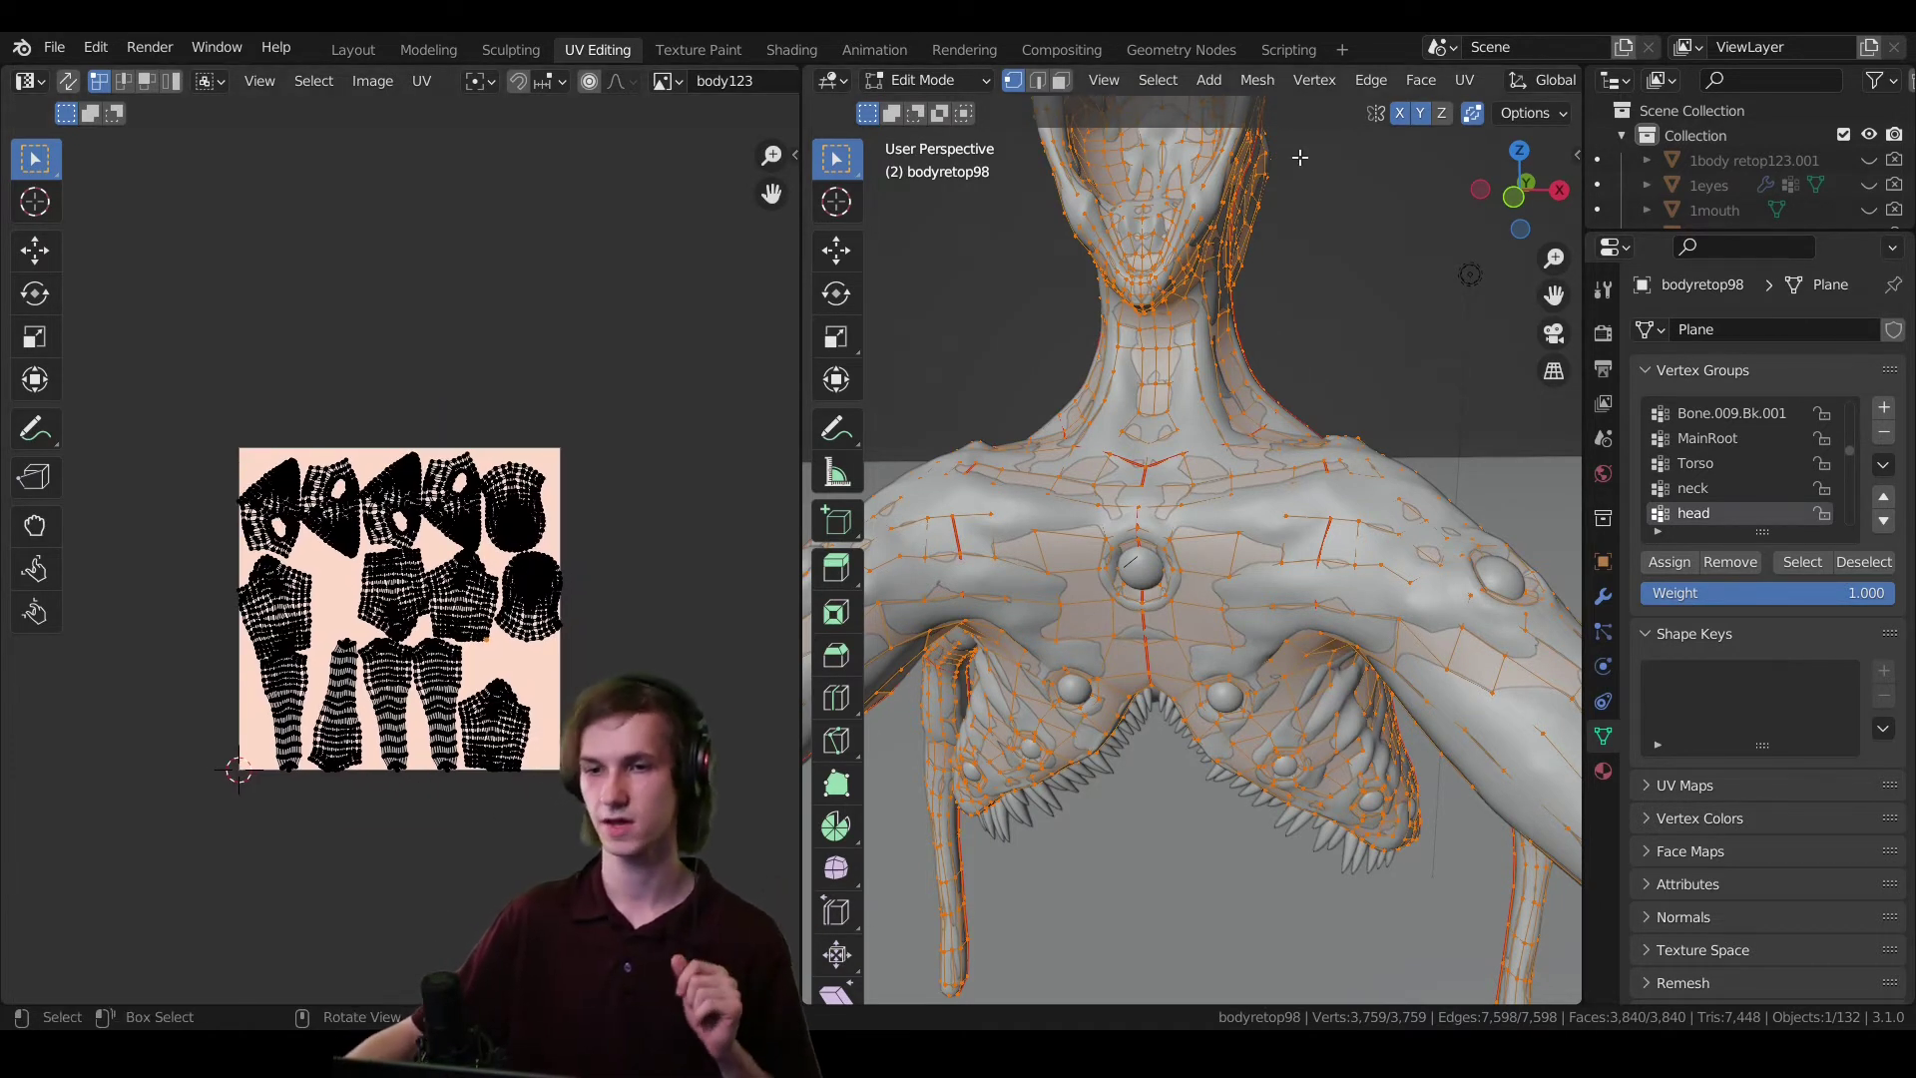
{"action": "left_click", "coordinate": [793, 53]}
{"action": "scroll", "coordinate": [959, 789], "scroll_direction": "down", "scroll_amount": 2}
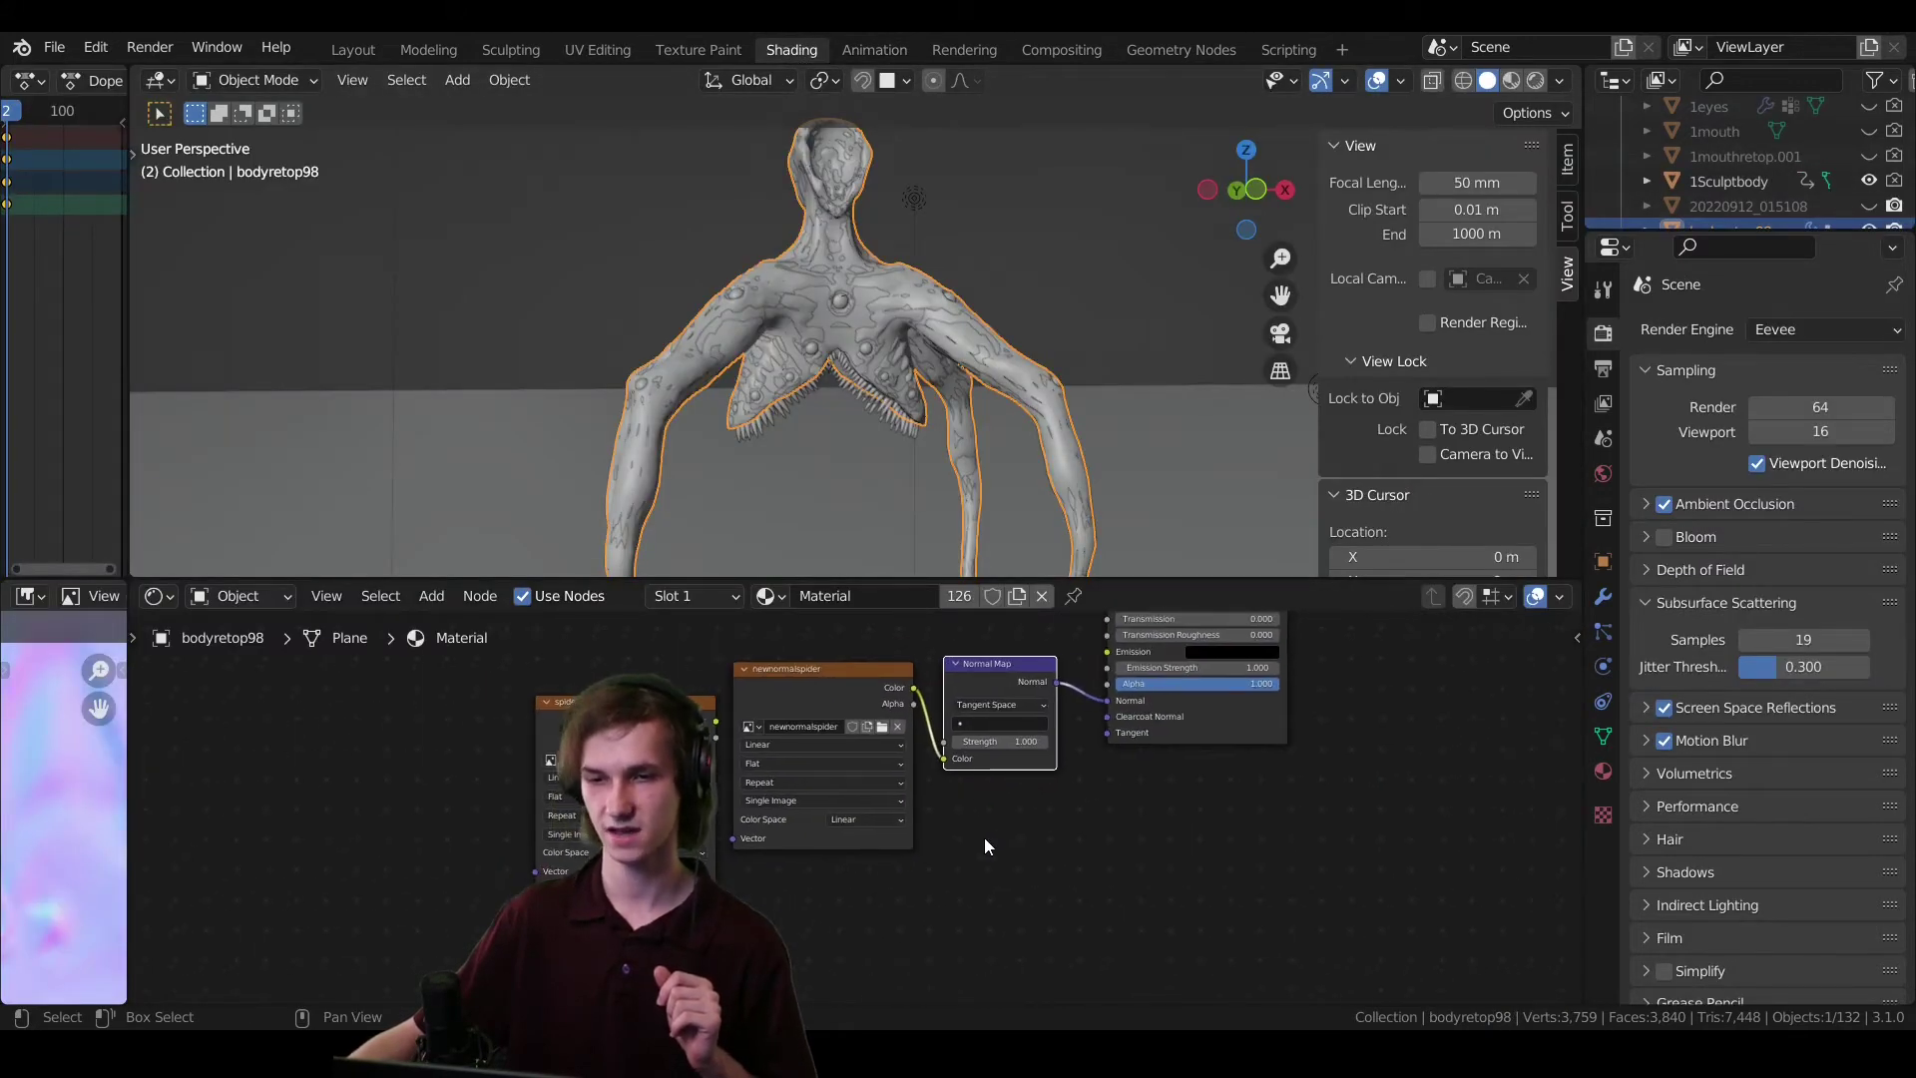
{"action": "left_click", "coordinate": [615, 50]}
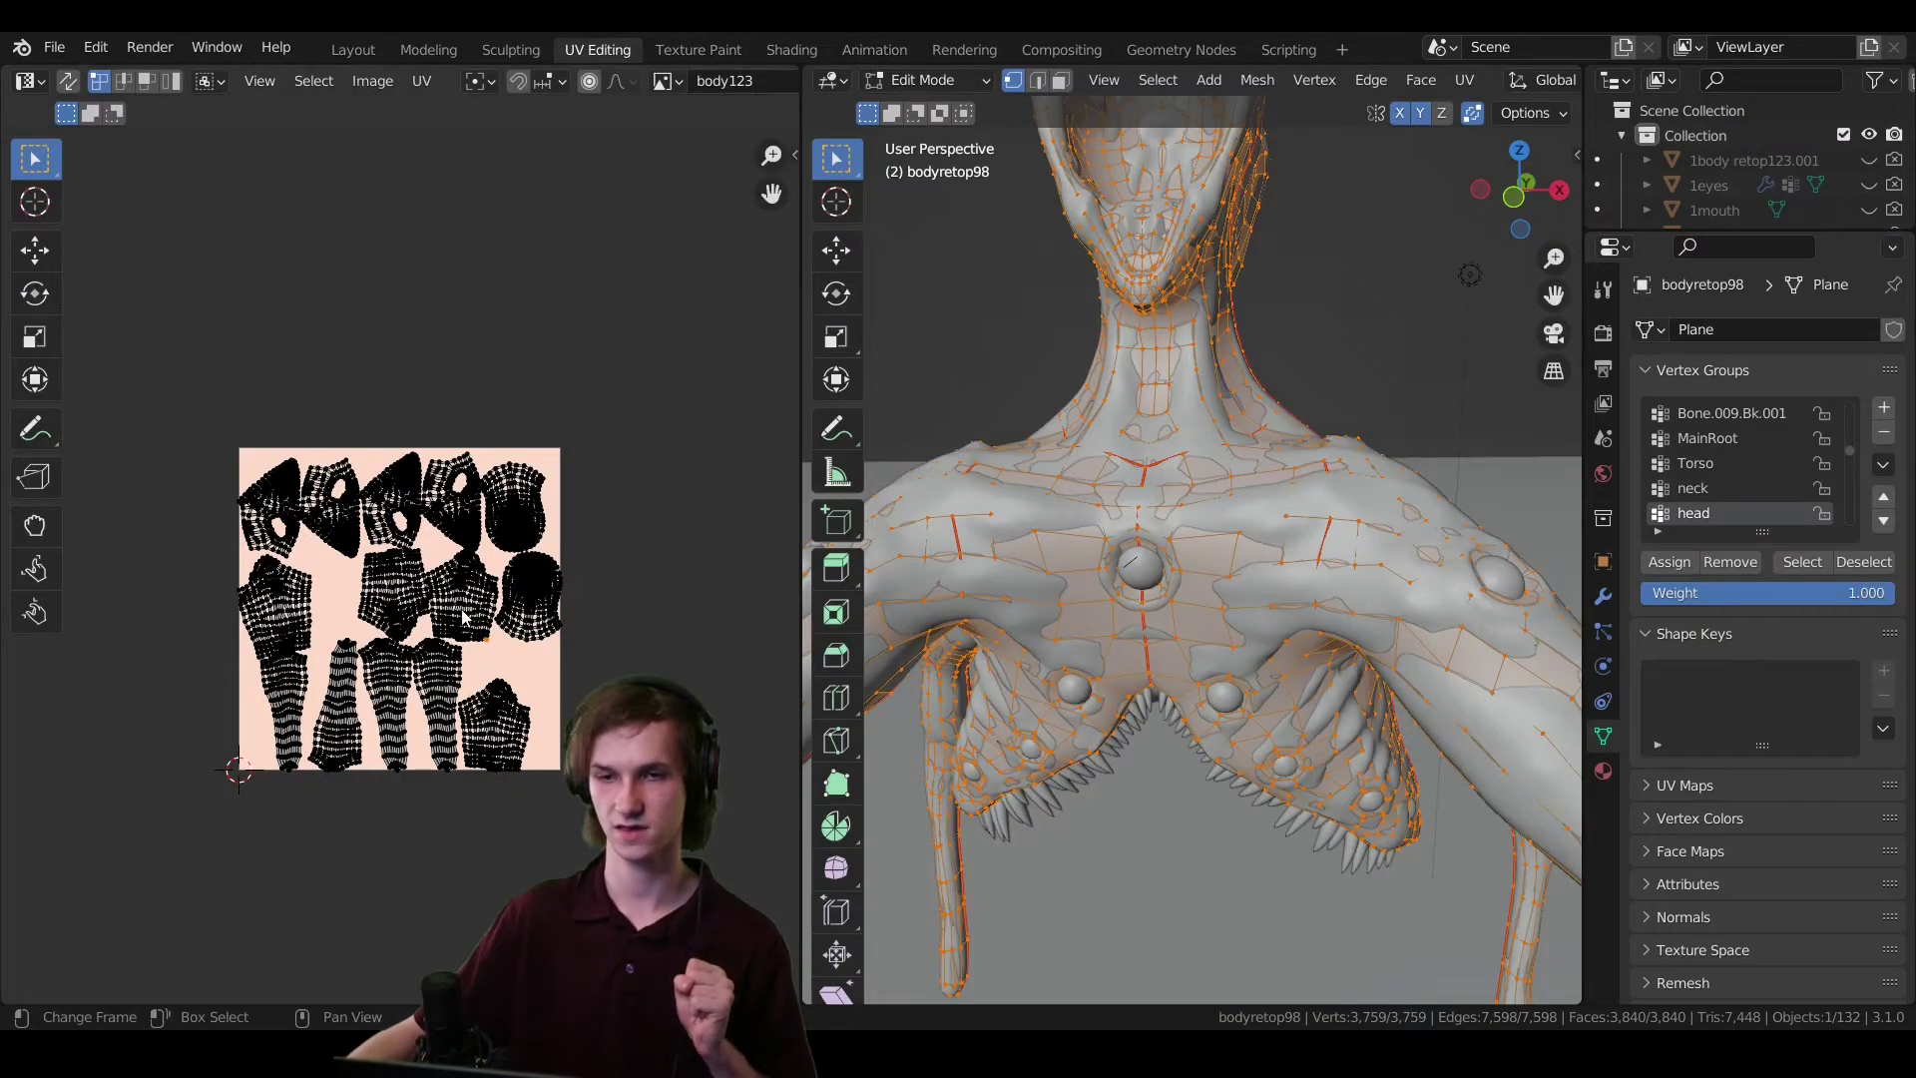
{"action": "scroll", "coordinate": [462, 617], "scroll_direction": "up", "scroll_amount": 2}
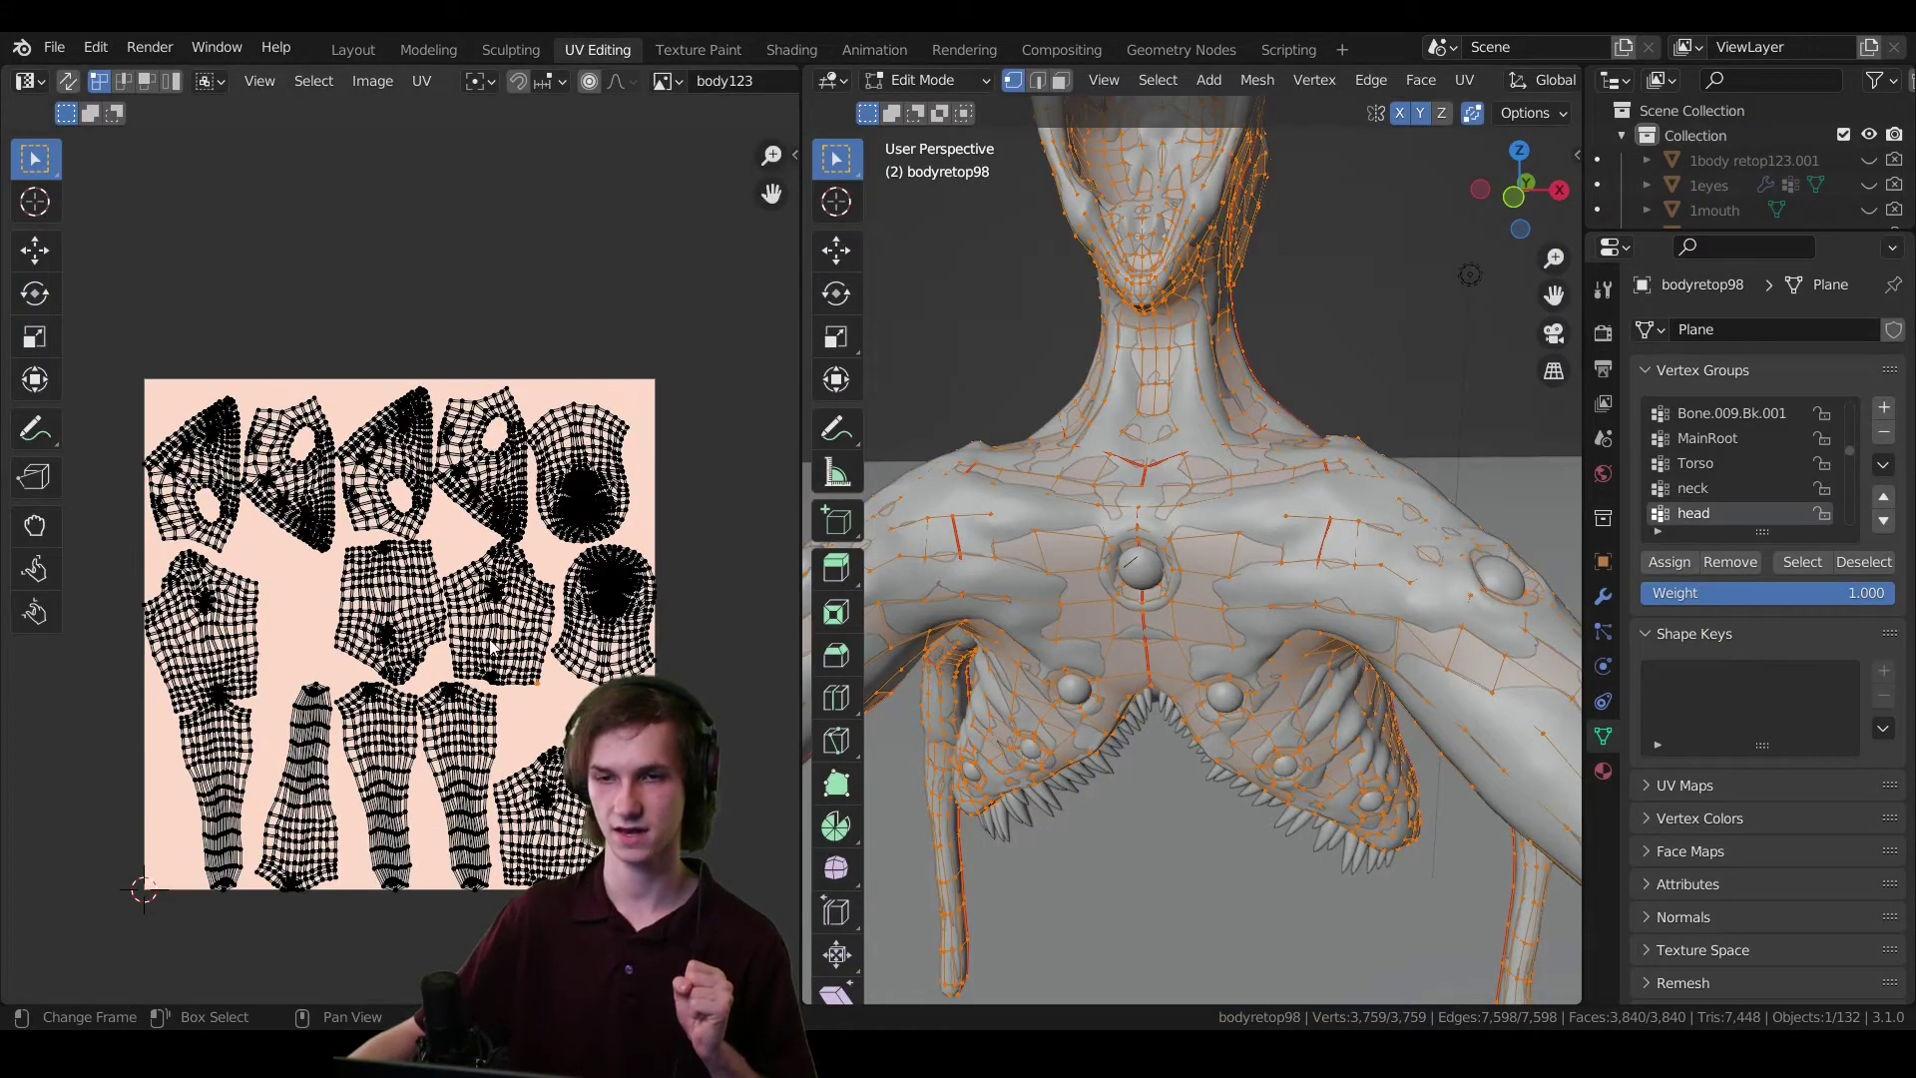
- Create a new 4096 × 4096 px image named AnotherNormalMap
{"action": "left_click", "coordinate": [371, 83]}
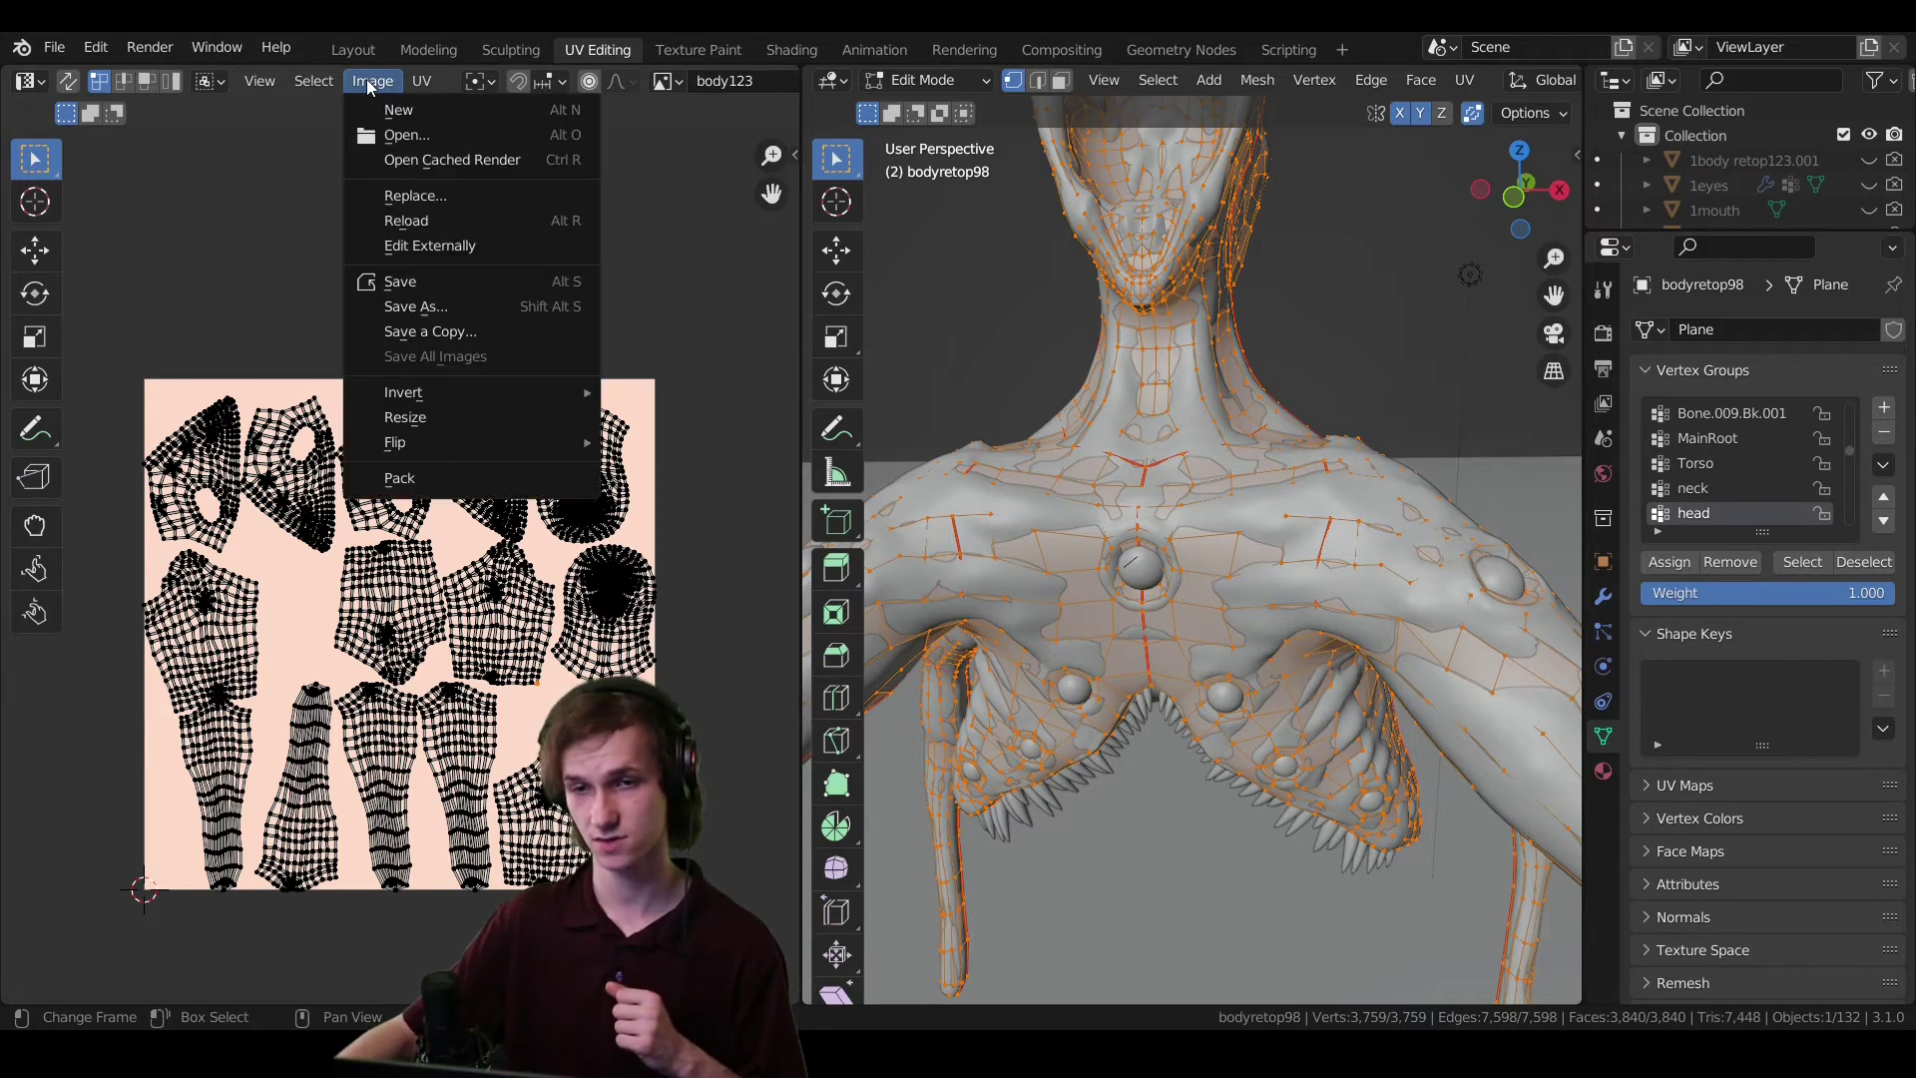
{"action": "left_click", "coordinate": [435, 112]}
{"action": "left_click", "coordinate": [466, 160]}
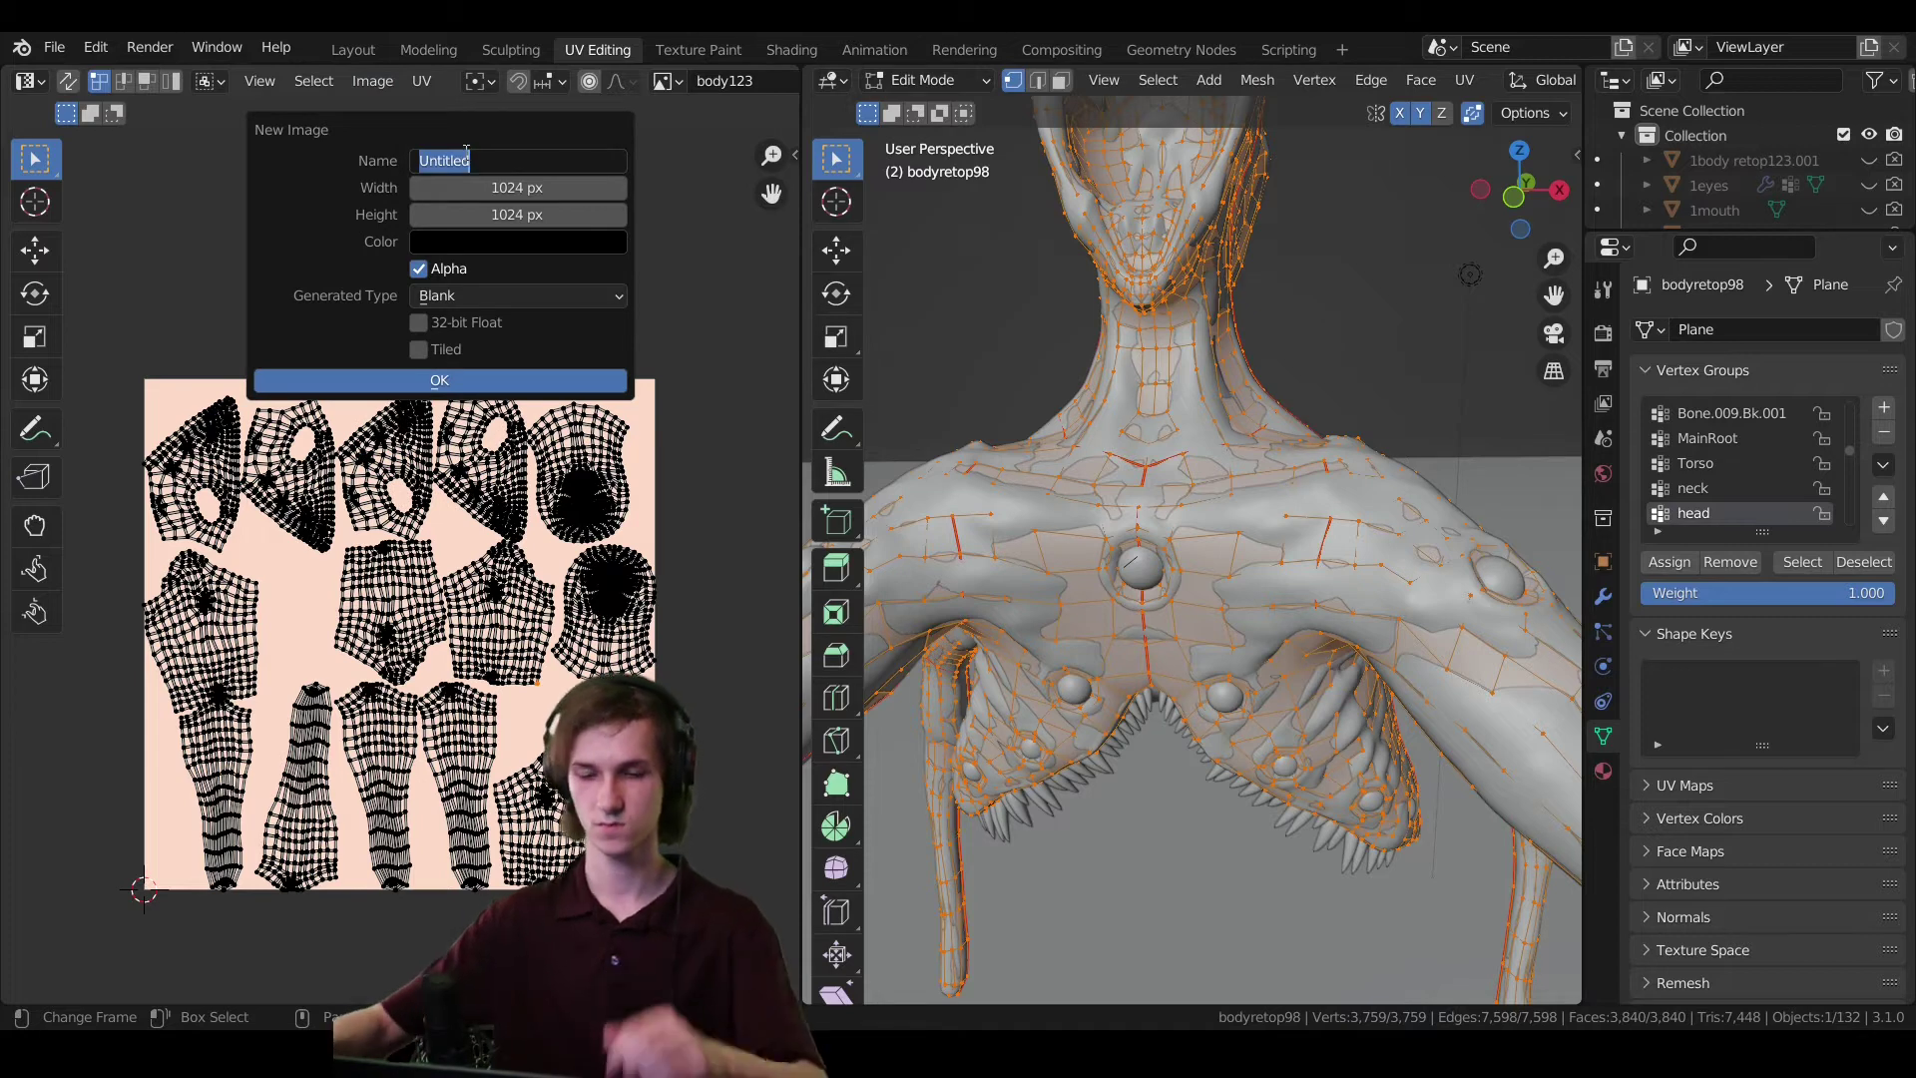
{"action": "type", "text": "And"}
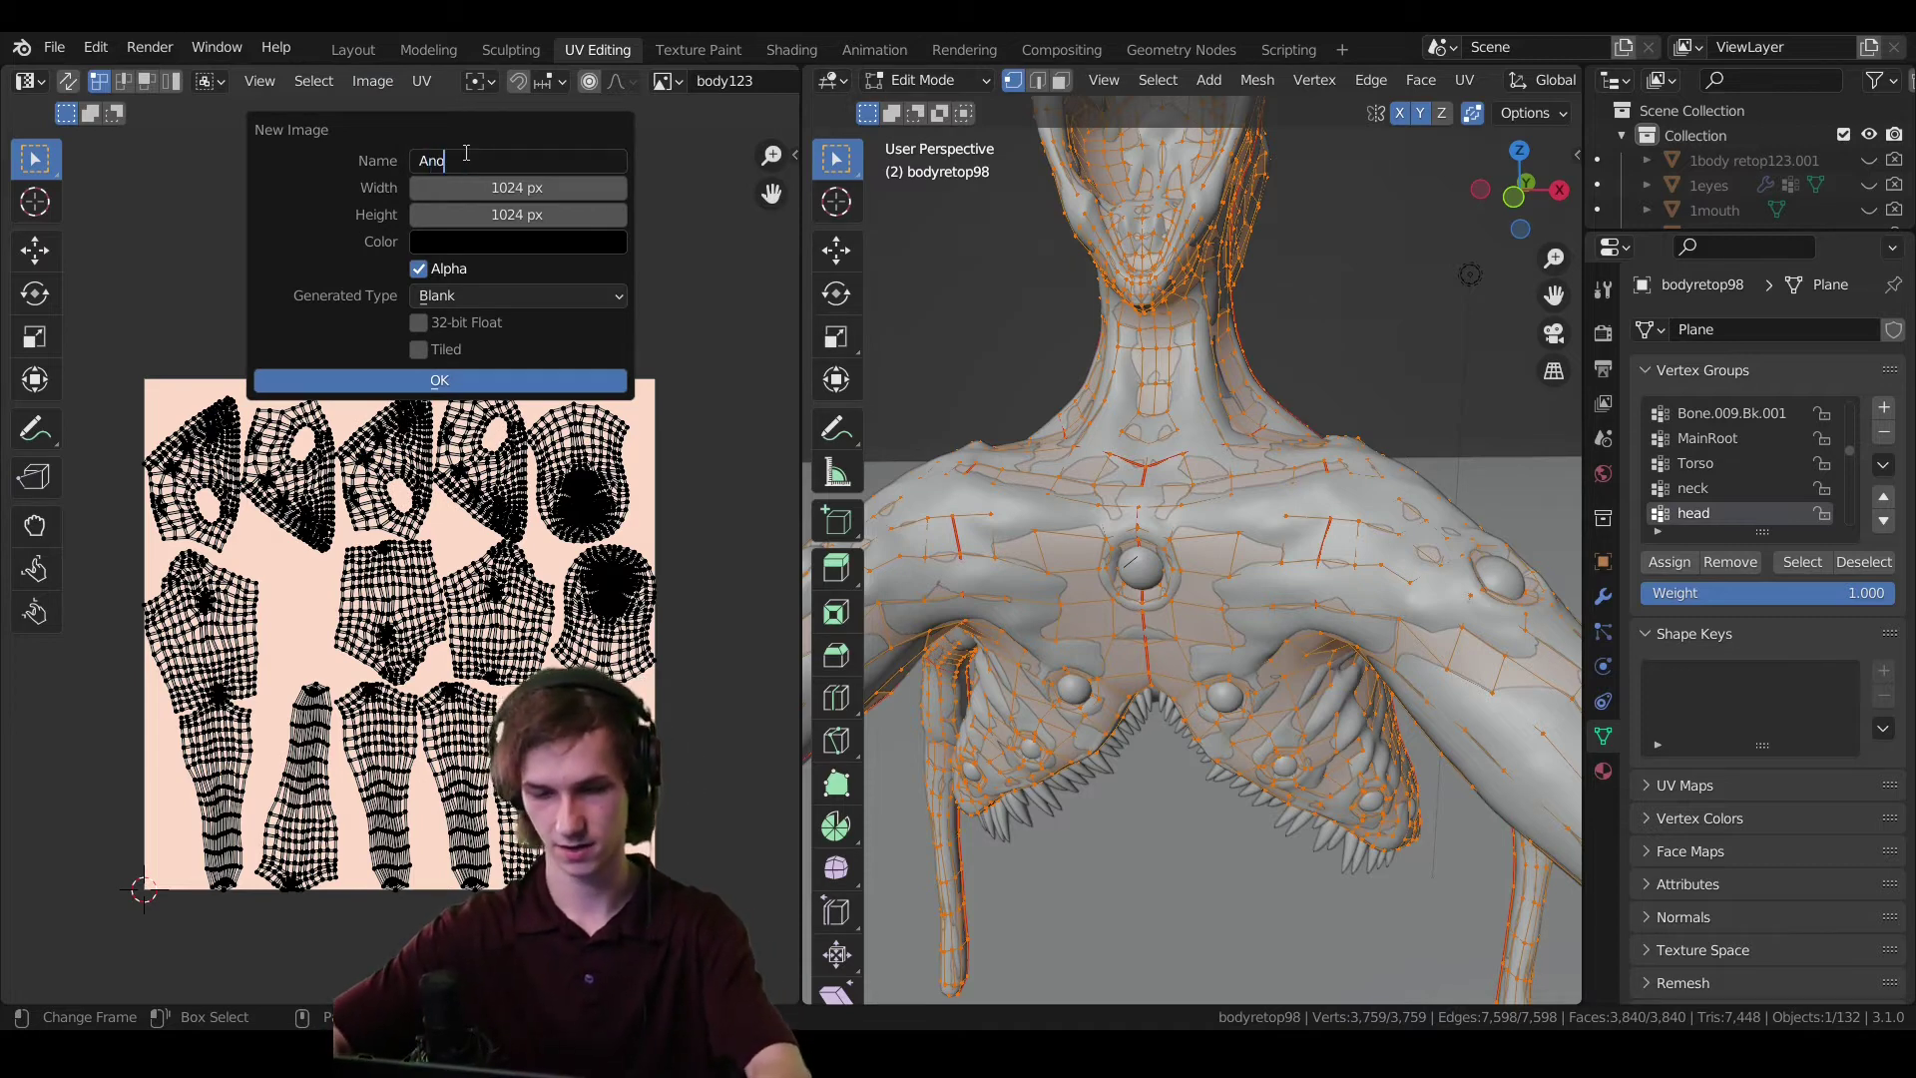
{"action": "type", "text": "therNormal"}
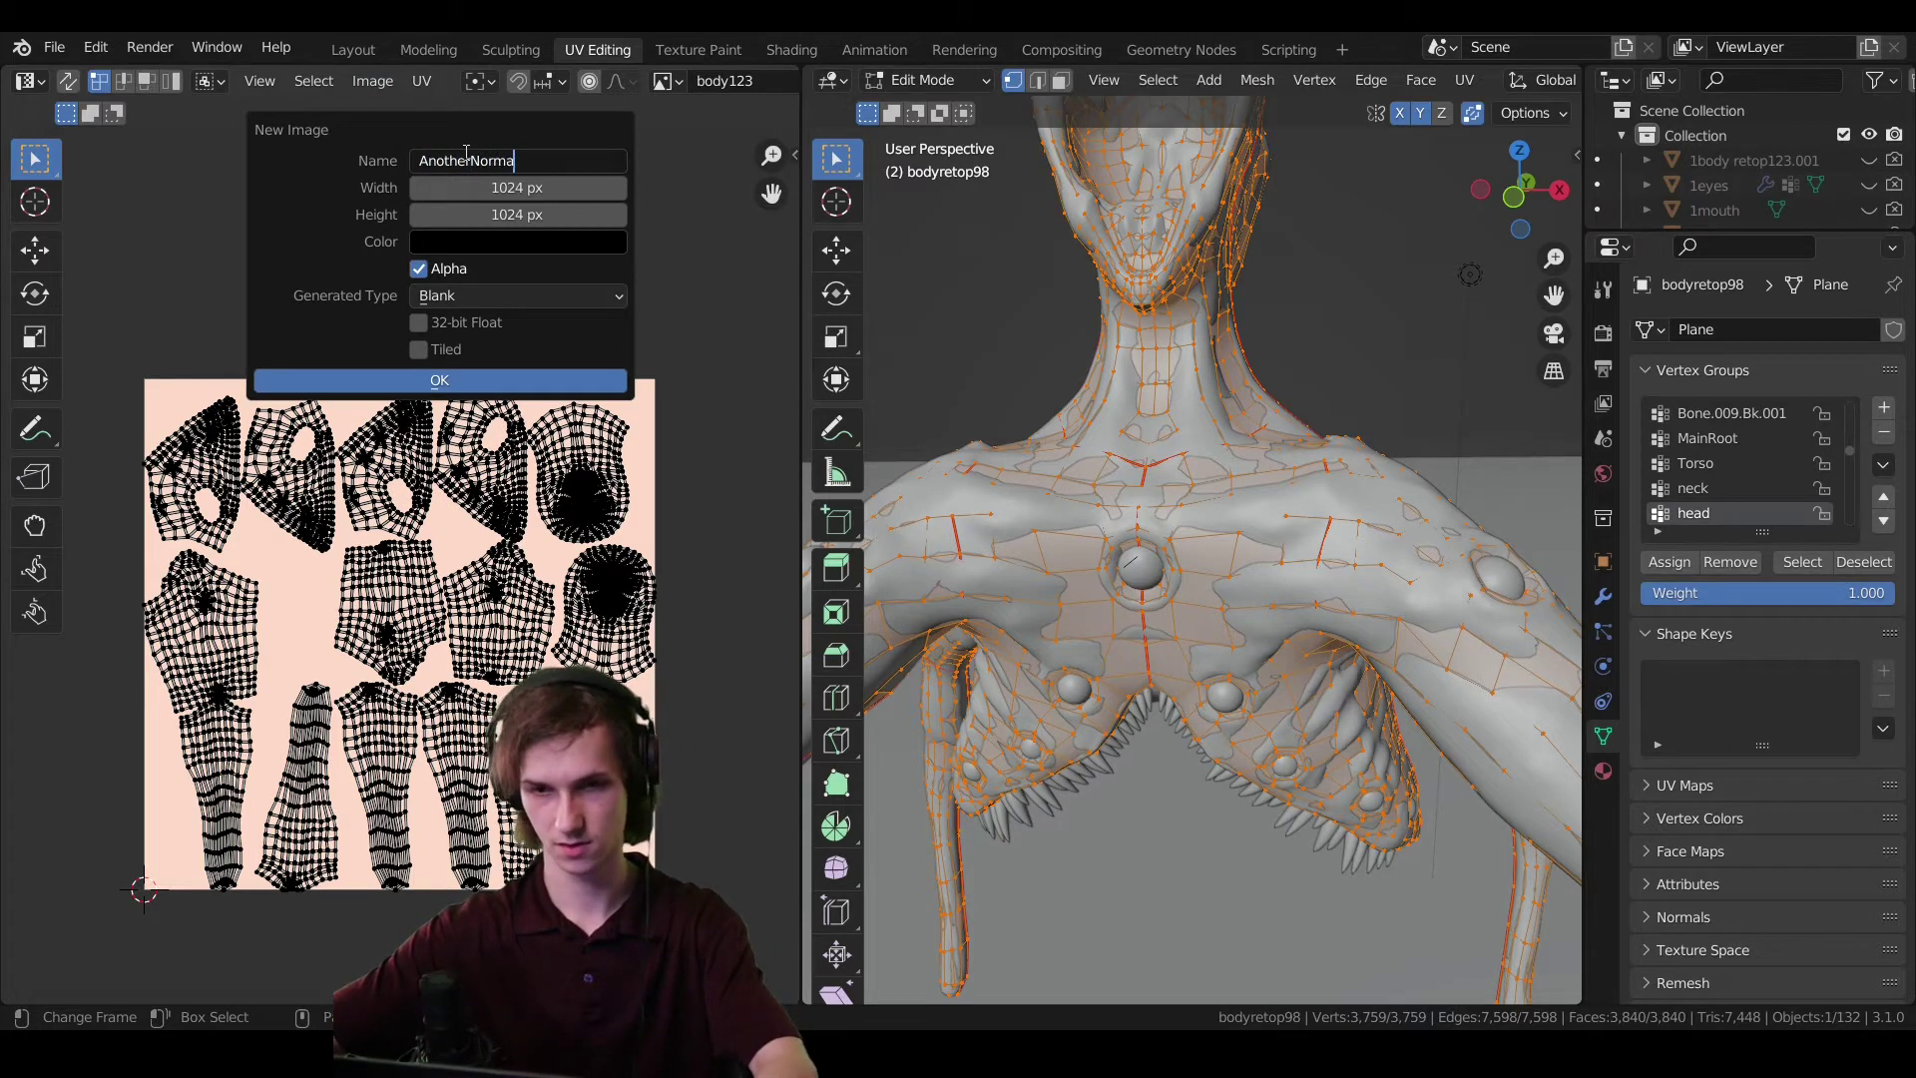
{"action": "type", "text": "Map"}
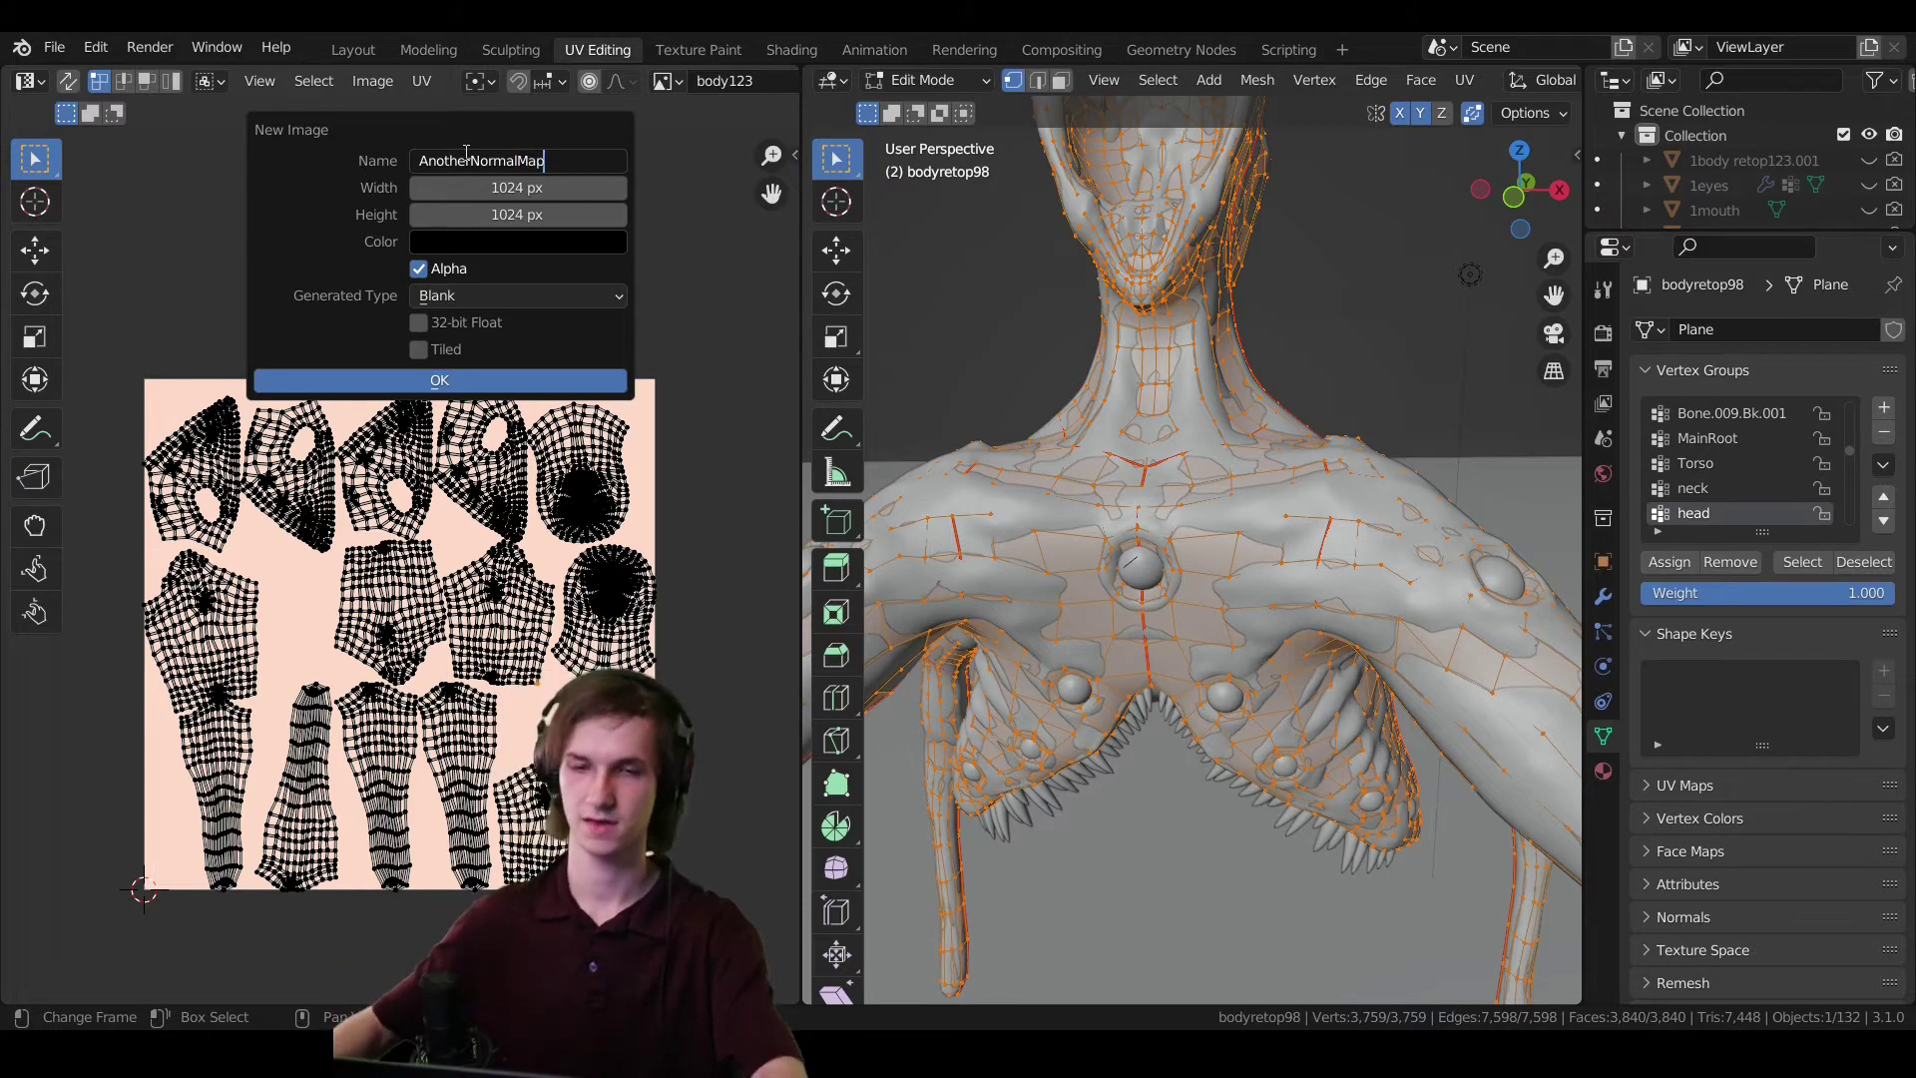
{"action": "left_click", "coordinate": [525, 192]}
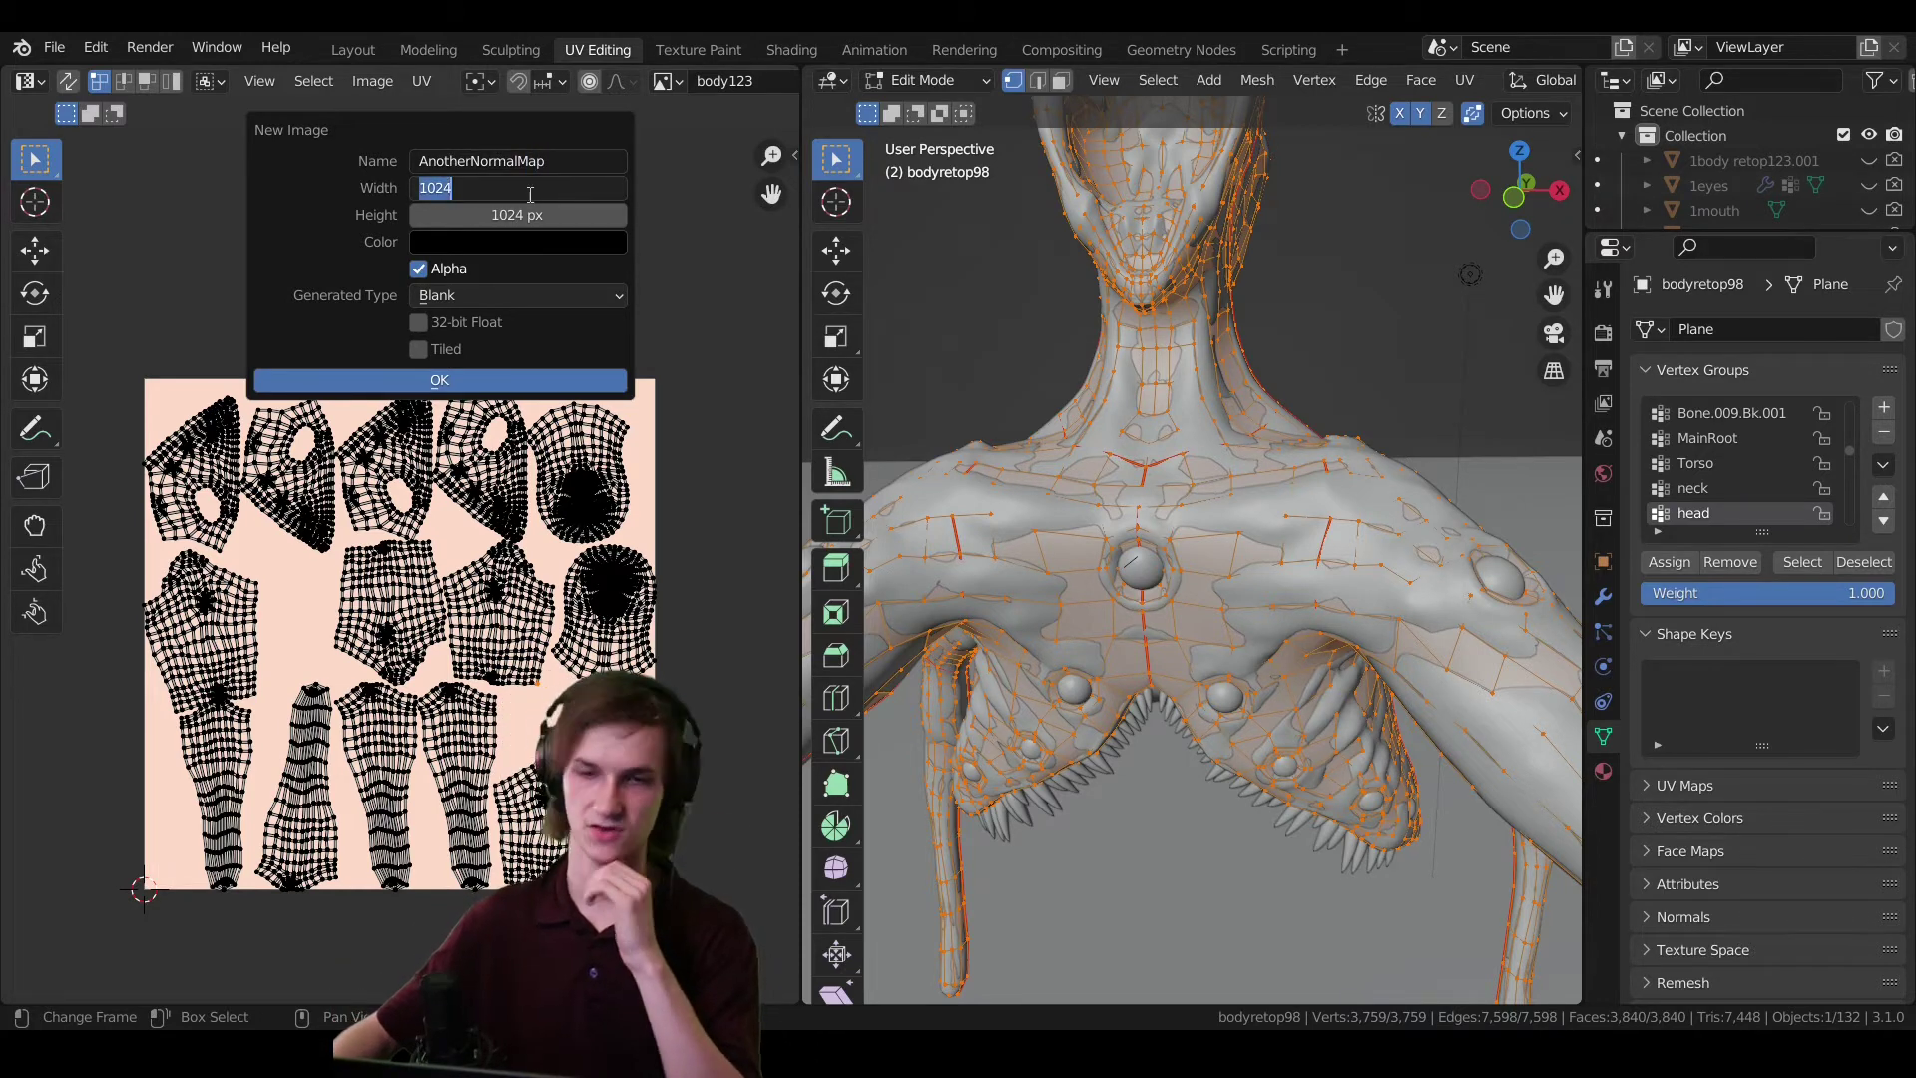
{"action": "type", "text": "4096"}
{"action": "key", "text": "Tab"}
{"action": "type", "text": "4096"}
{"action": "key", "text": "Return"}
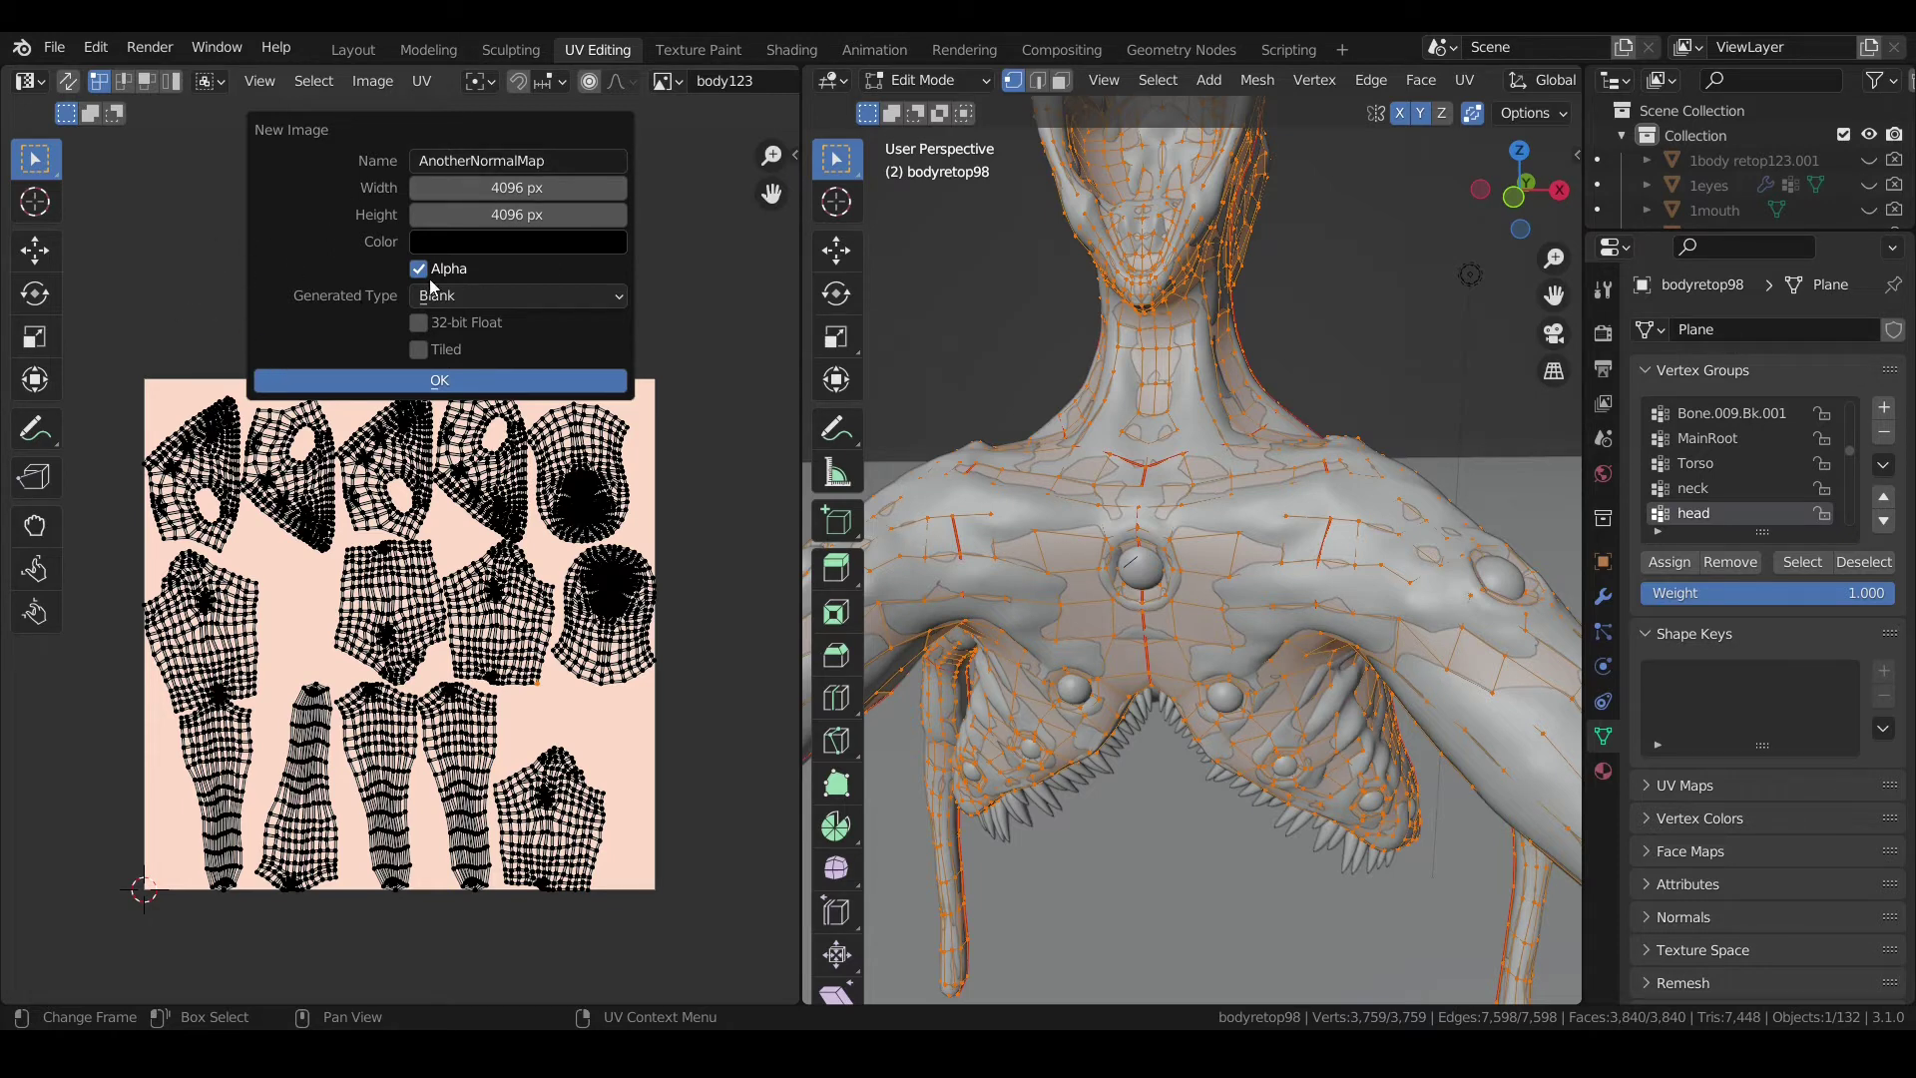
{"action": "left_click", "coordinate": [505, 381]}
{"action": "scroll", "coordinate": [495, 608], "scroll_direction": "down", "scroll_amount": 3}
{"action": "scroll", "coordinate": [519, 642], "scroll_direction": "up", "scroll_amount": 2}
{"action": "mouse_move", "coordinate": [519, 643]}
{"action": "middle_mouse_down"}
{"action": "mouse_move", "coordinate": [494, 539]}
{"action": "mouse_move", "coordinate": [440, 506]}
{"action": "mouse_move", "coordinate": [497, 626]}
{"action": "middle_mouse_up"}
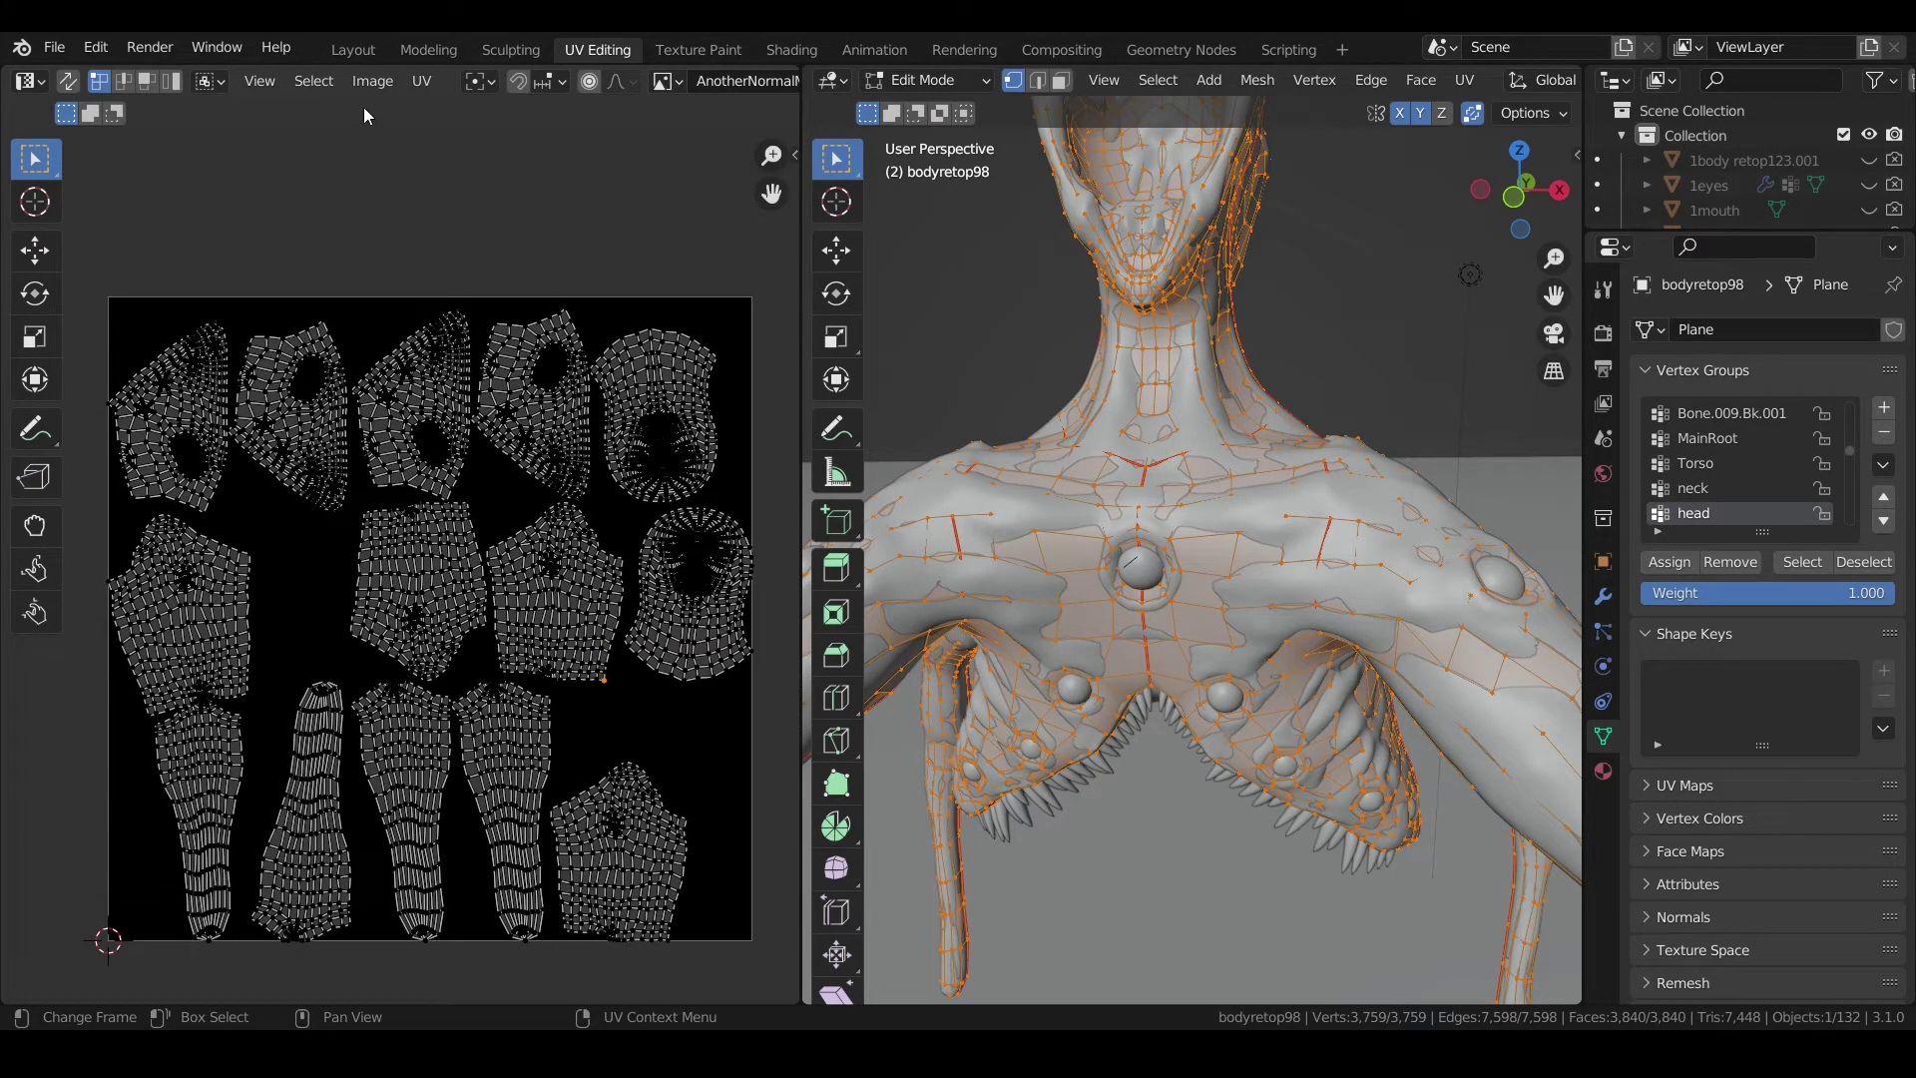
- Save the image as AnotherNormalMap.png in the Blender folder
{"action": "left_click", "coordinate": [379, 85]}
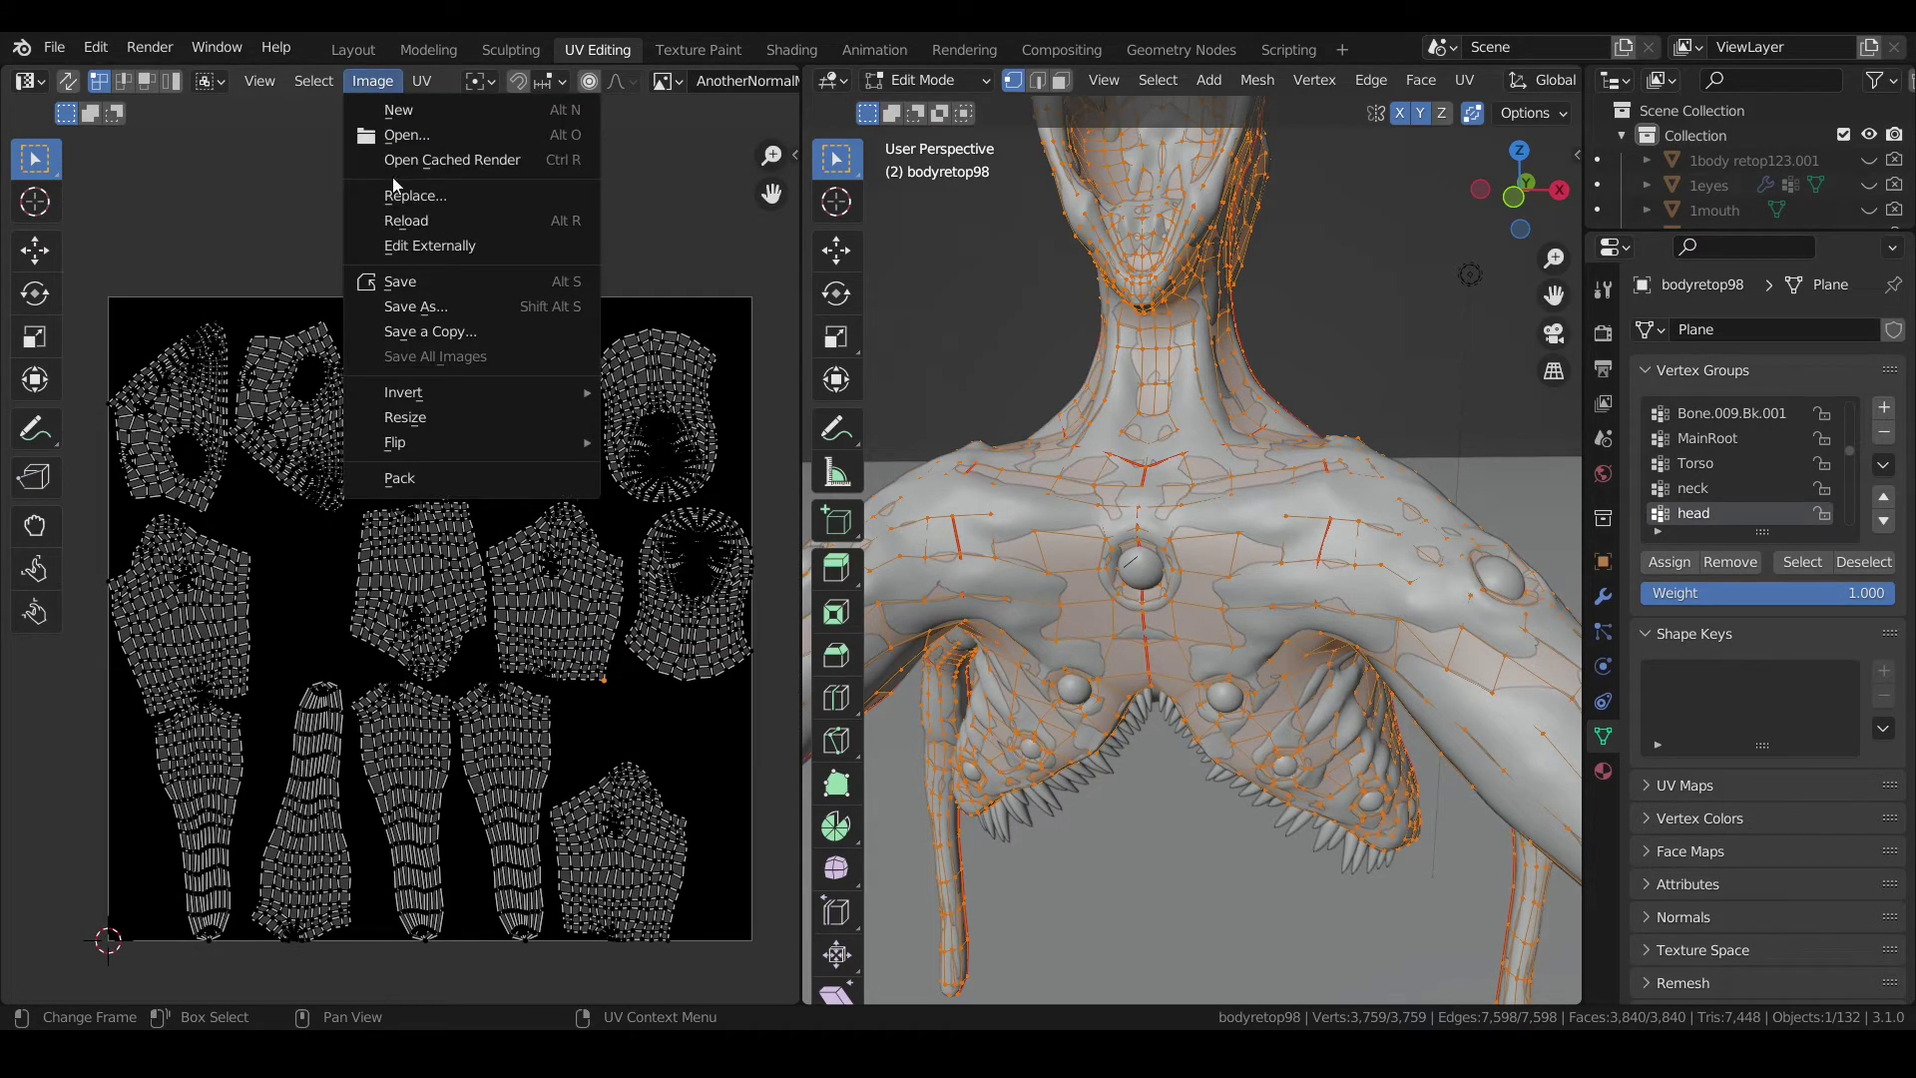
{"action": "left_click", "coordinate": [441, 307]}
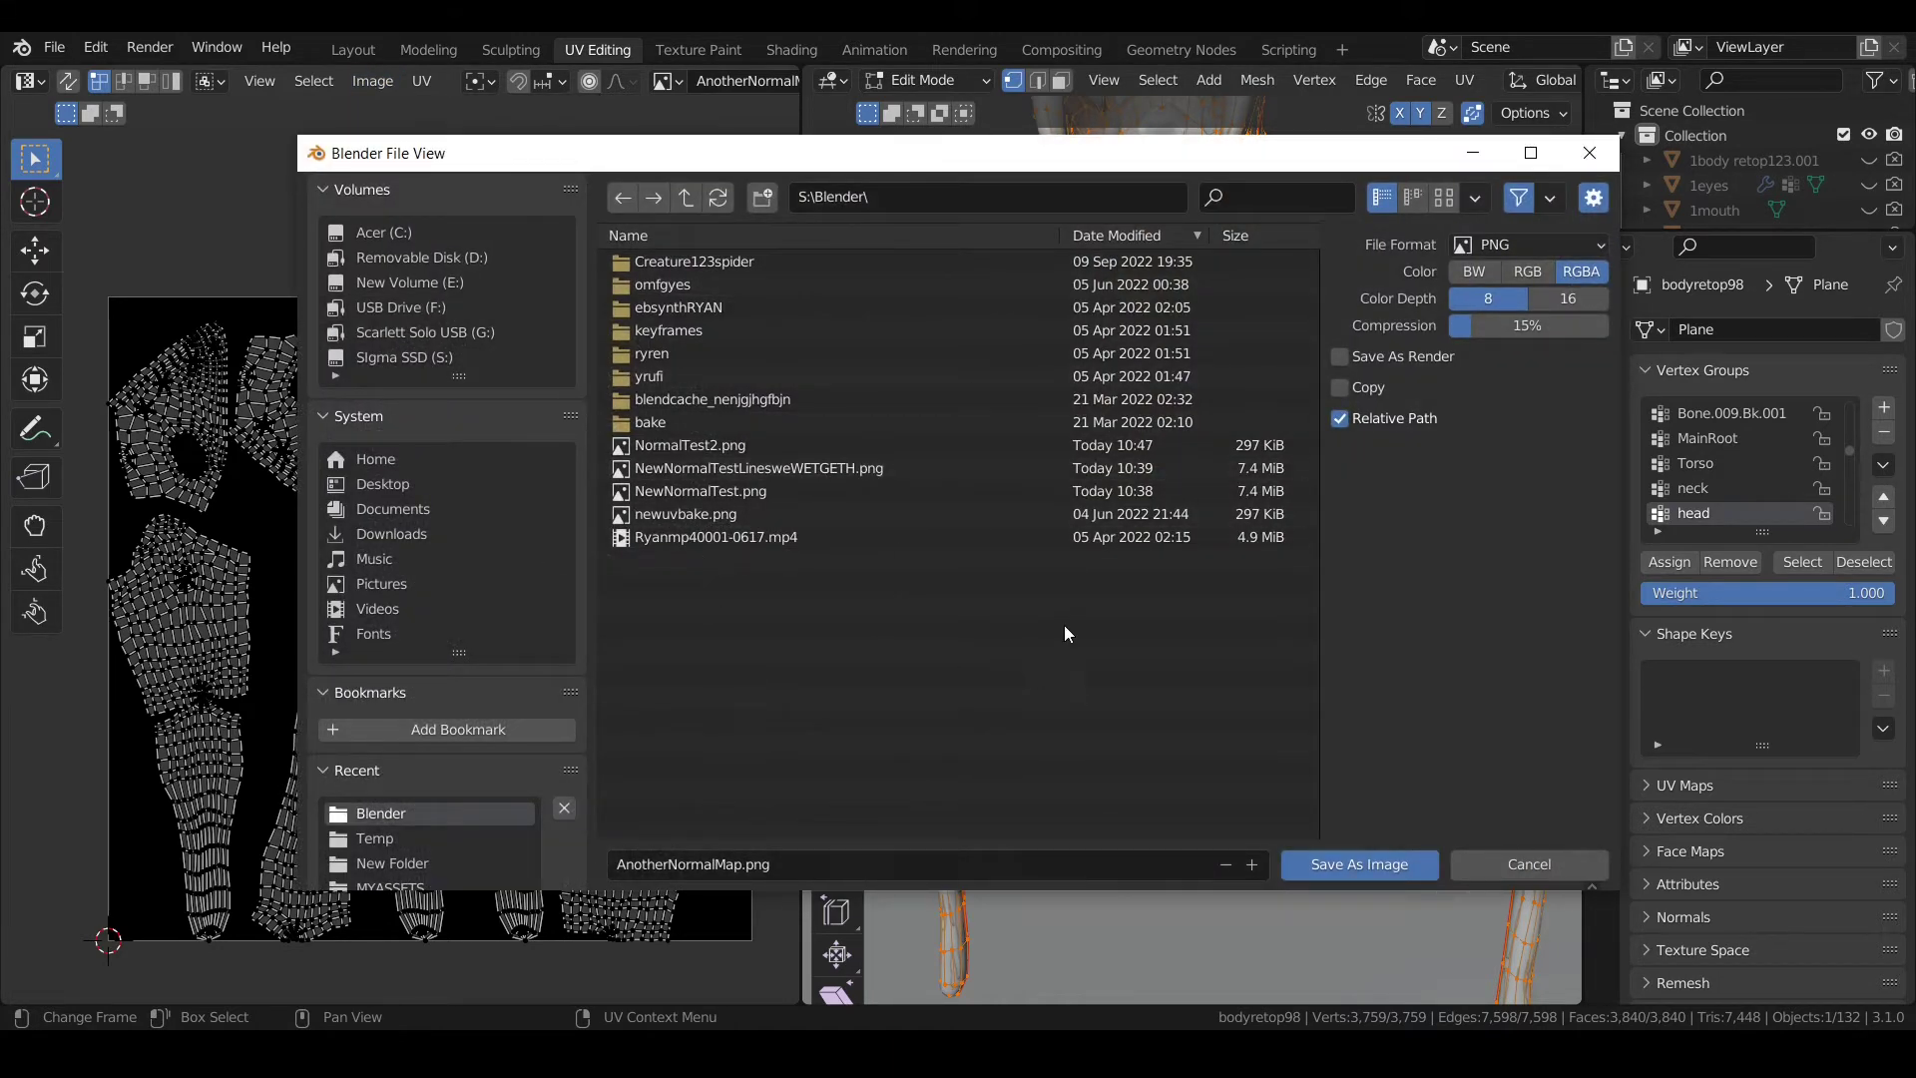
{"action": "left_click", "coordinate": [1357, 862]}
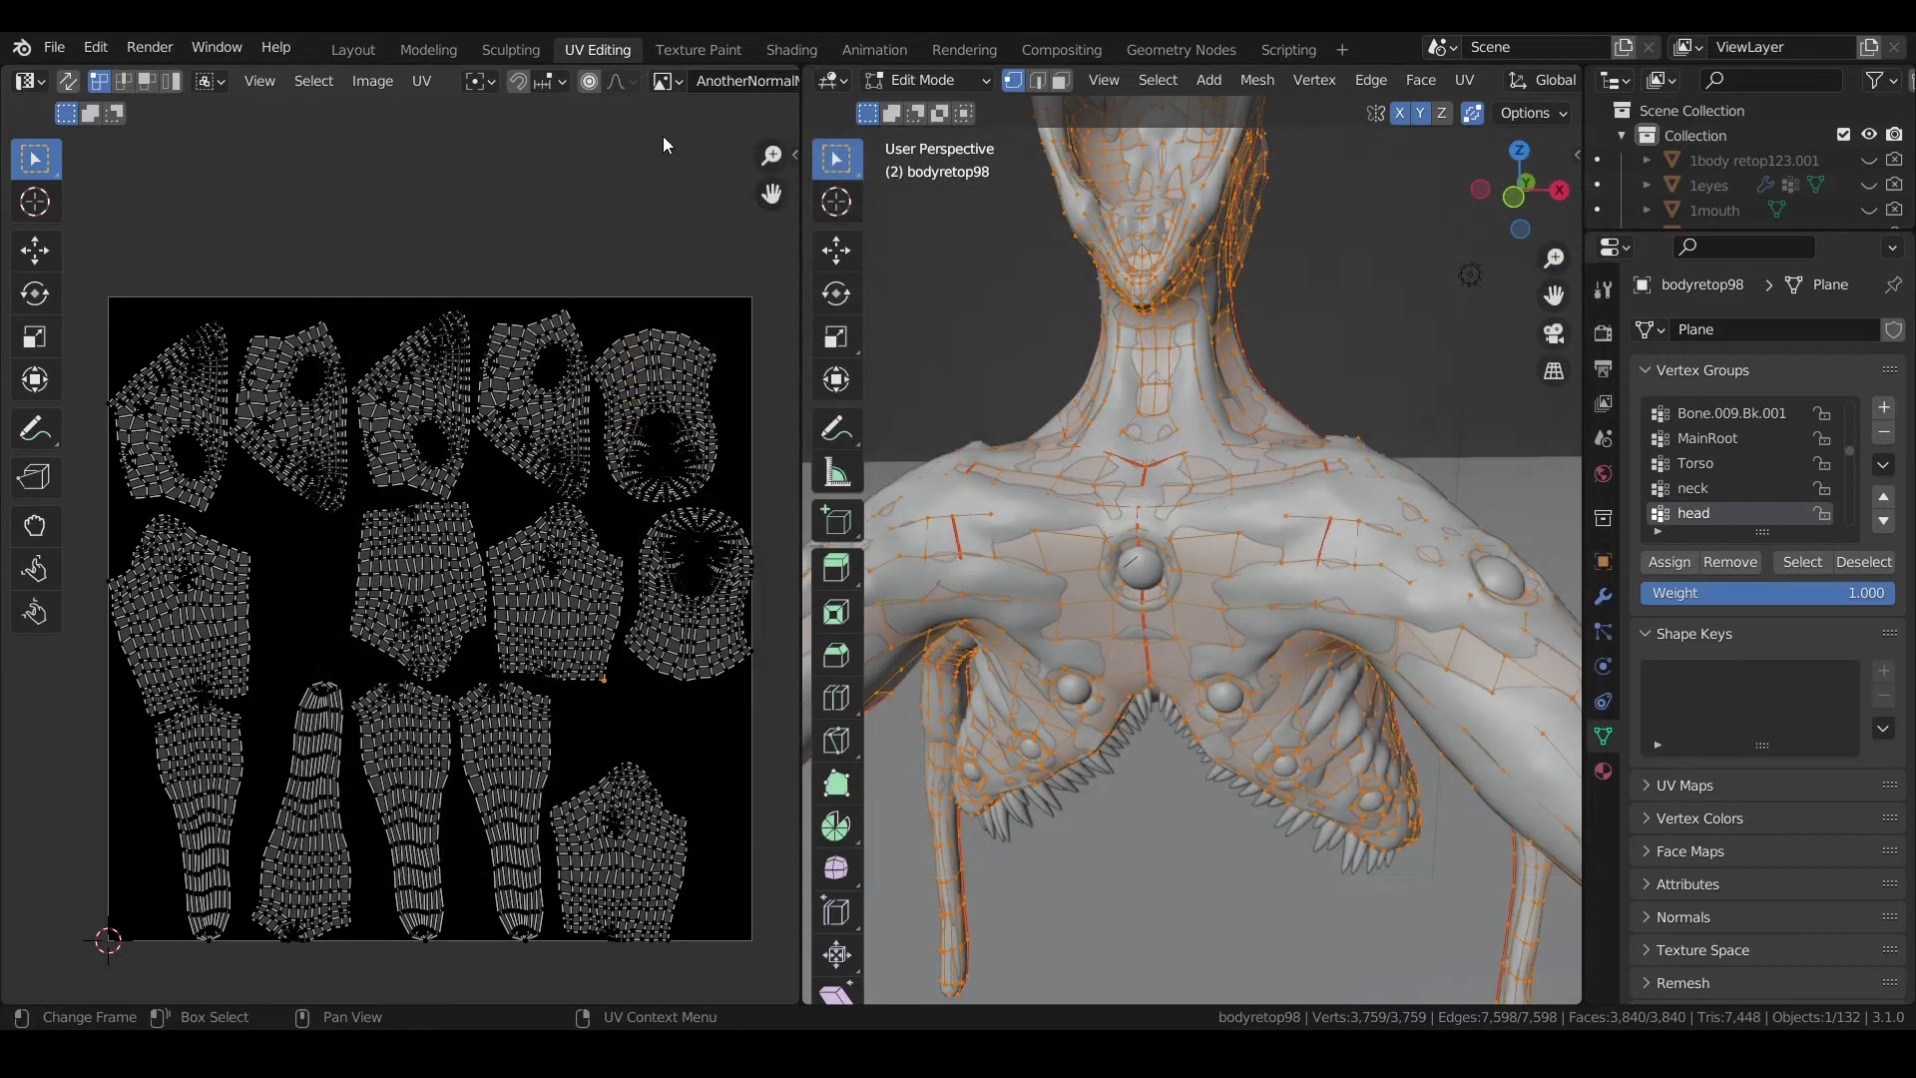
- In the Shading workspace, drag AnotherNormalMap.png from the Blender folder into the node editor
{"action": "left_click", "coordinate": [805, 52]}
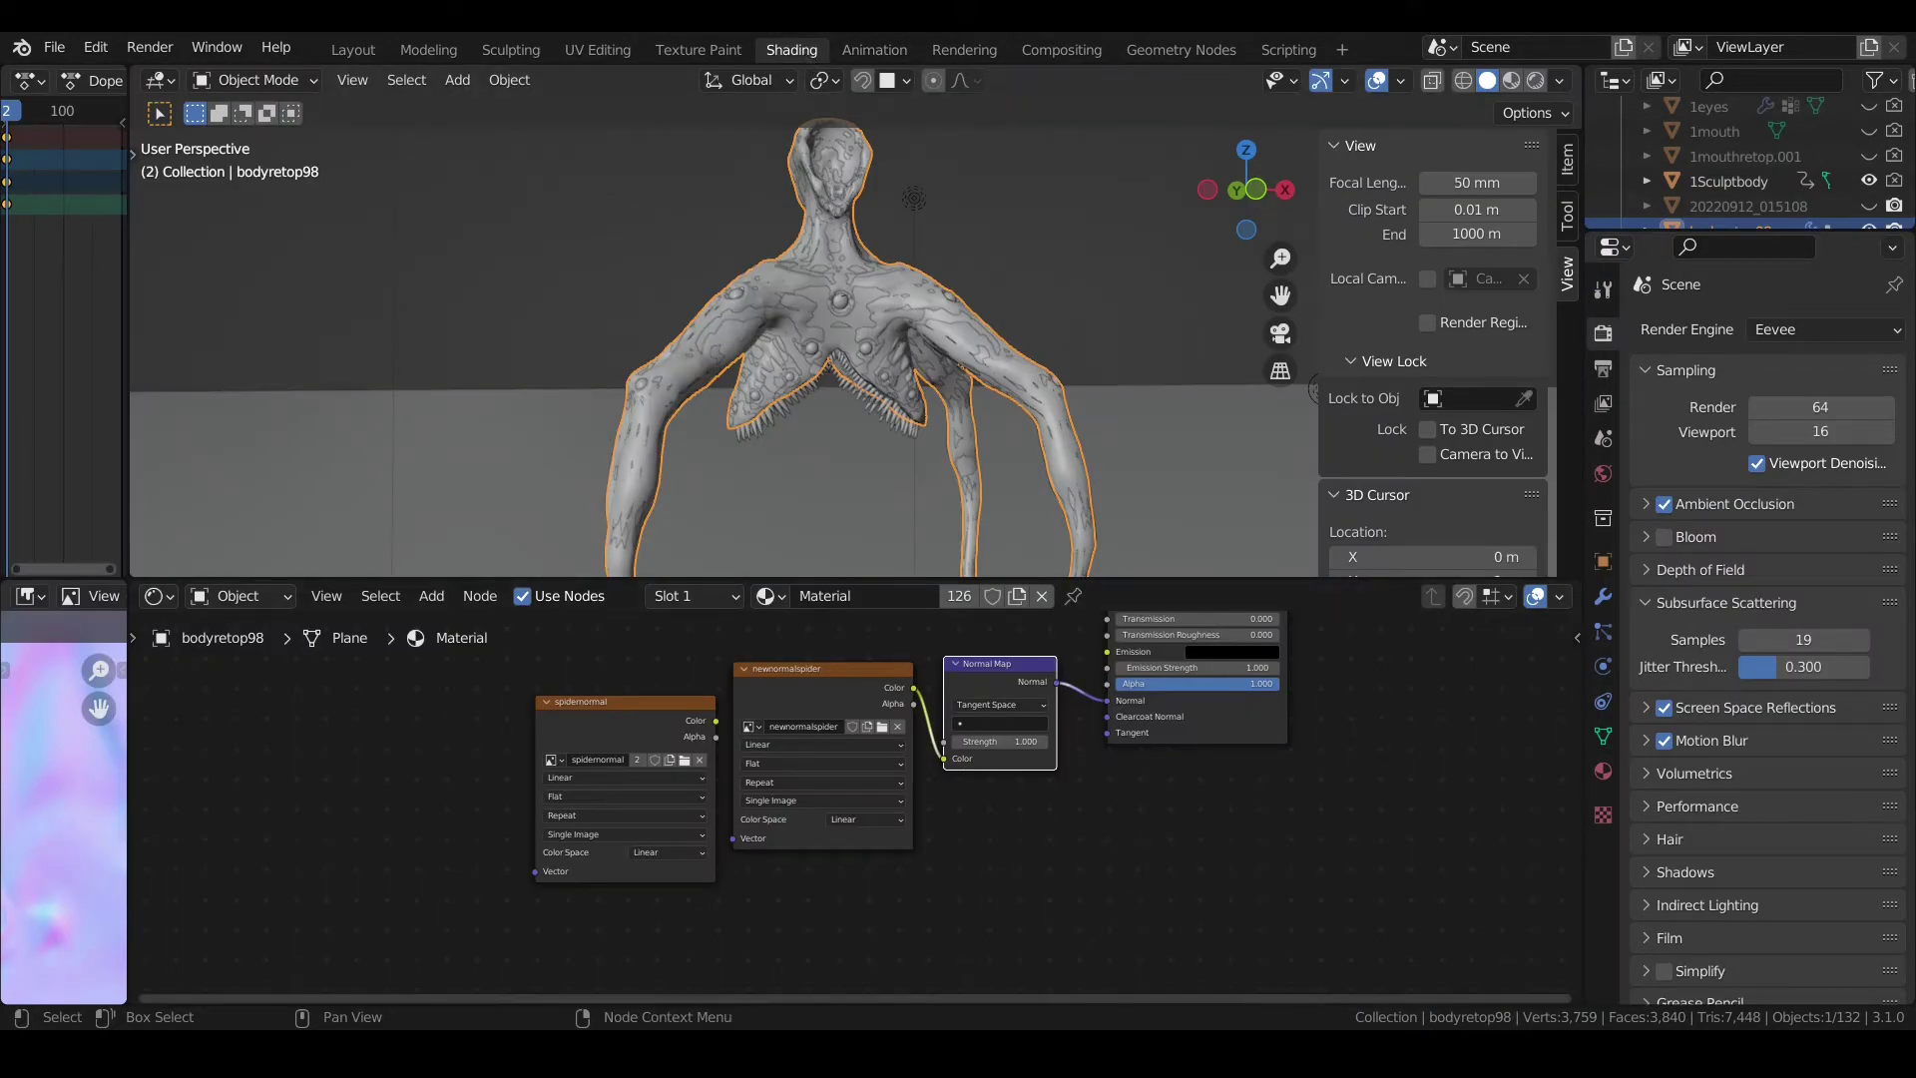
{"action": "key", "text": "super+e"}
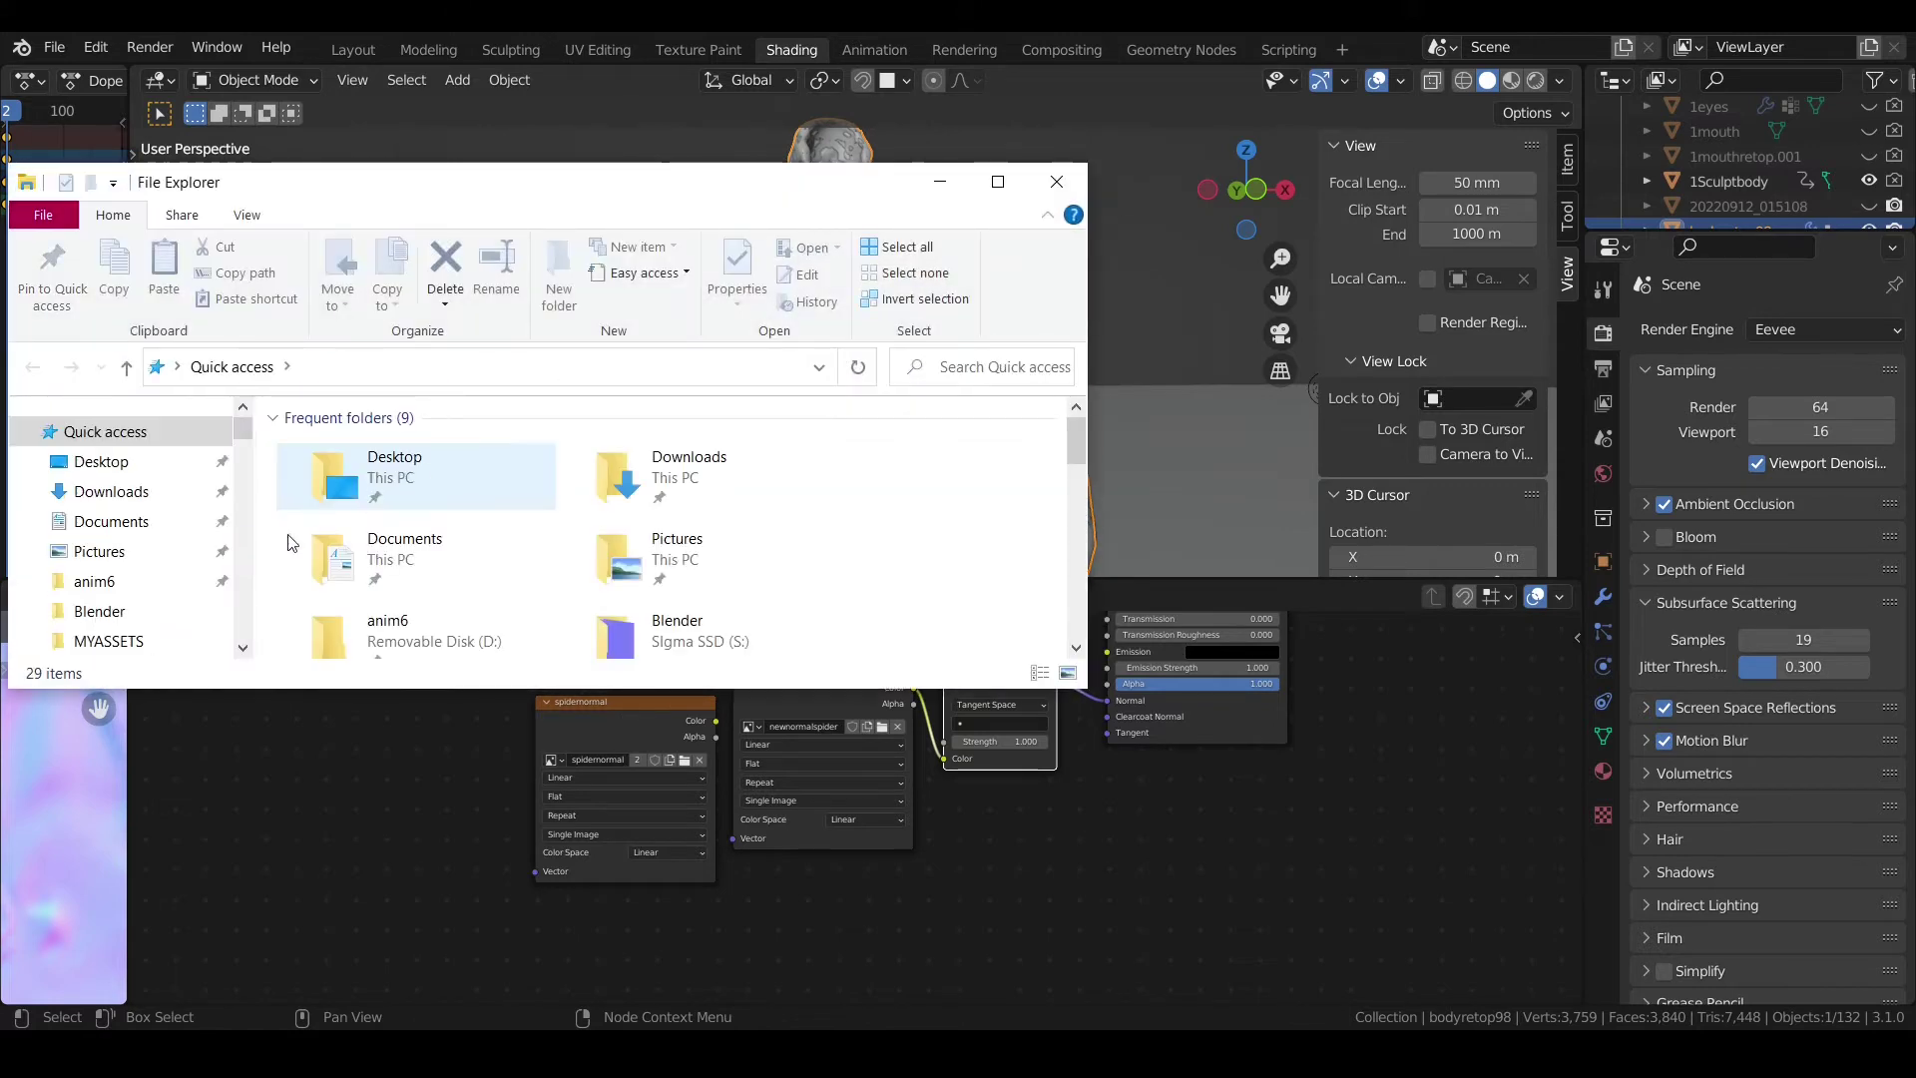
{"action": "scroll", "coordinate": [86, 631], "scroll_direction": "down", "scroll_amount": 3}
{"action": "scroll", "coordinate": [110, 599], "scroll_direction": "up", "scroll_amount": 2}
{"action": "scroll", "coordinate": [145, 562], "scroll_direction": "down", "scroll_amount": 2}
{"action": "scroll", "coordinate": [145, 562], "scroll_direction": "down", "scroll_amount": 3}
{"action": "left_click", "coordinate": [115, 471]}
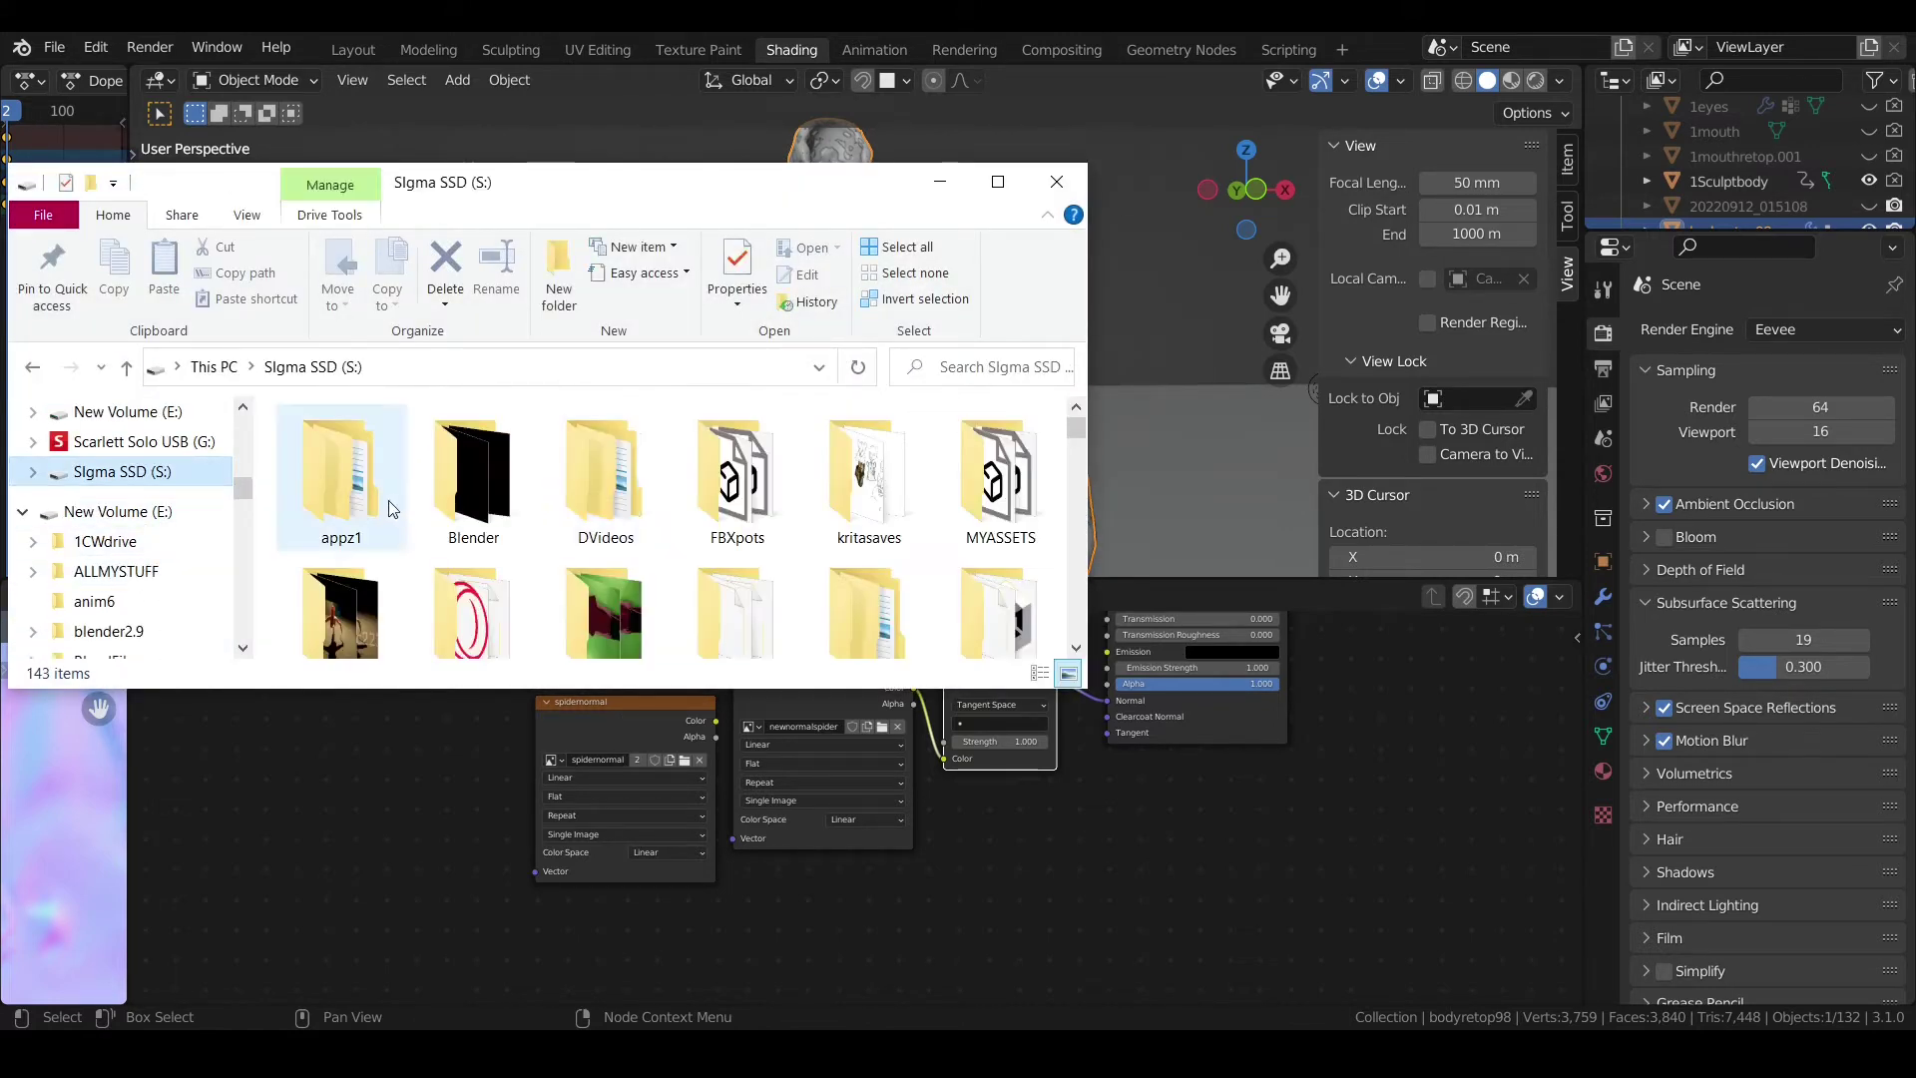
{"action": "double_click", "coordinate": [463, 487]}
{"action": "left_click", "coordinate": [469, 454]}
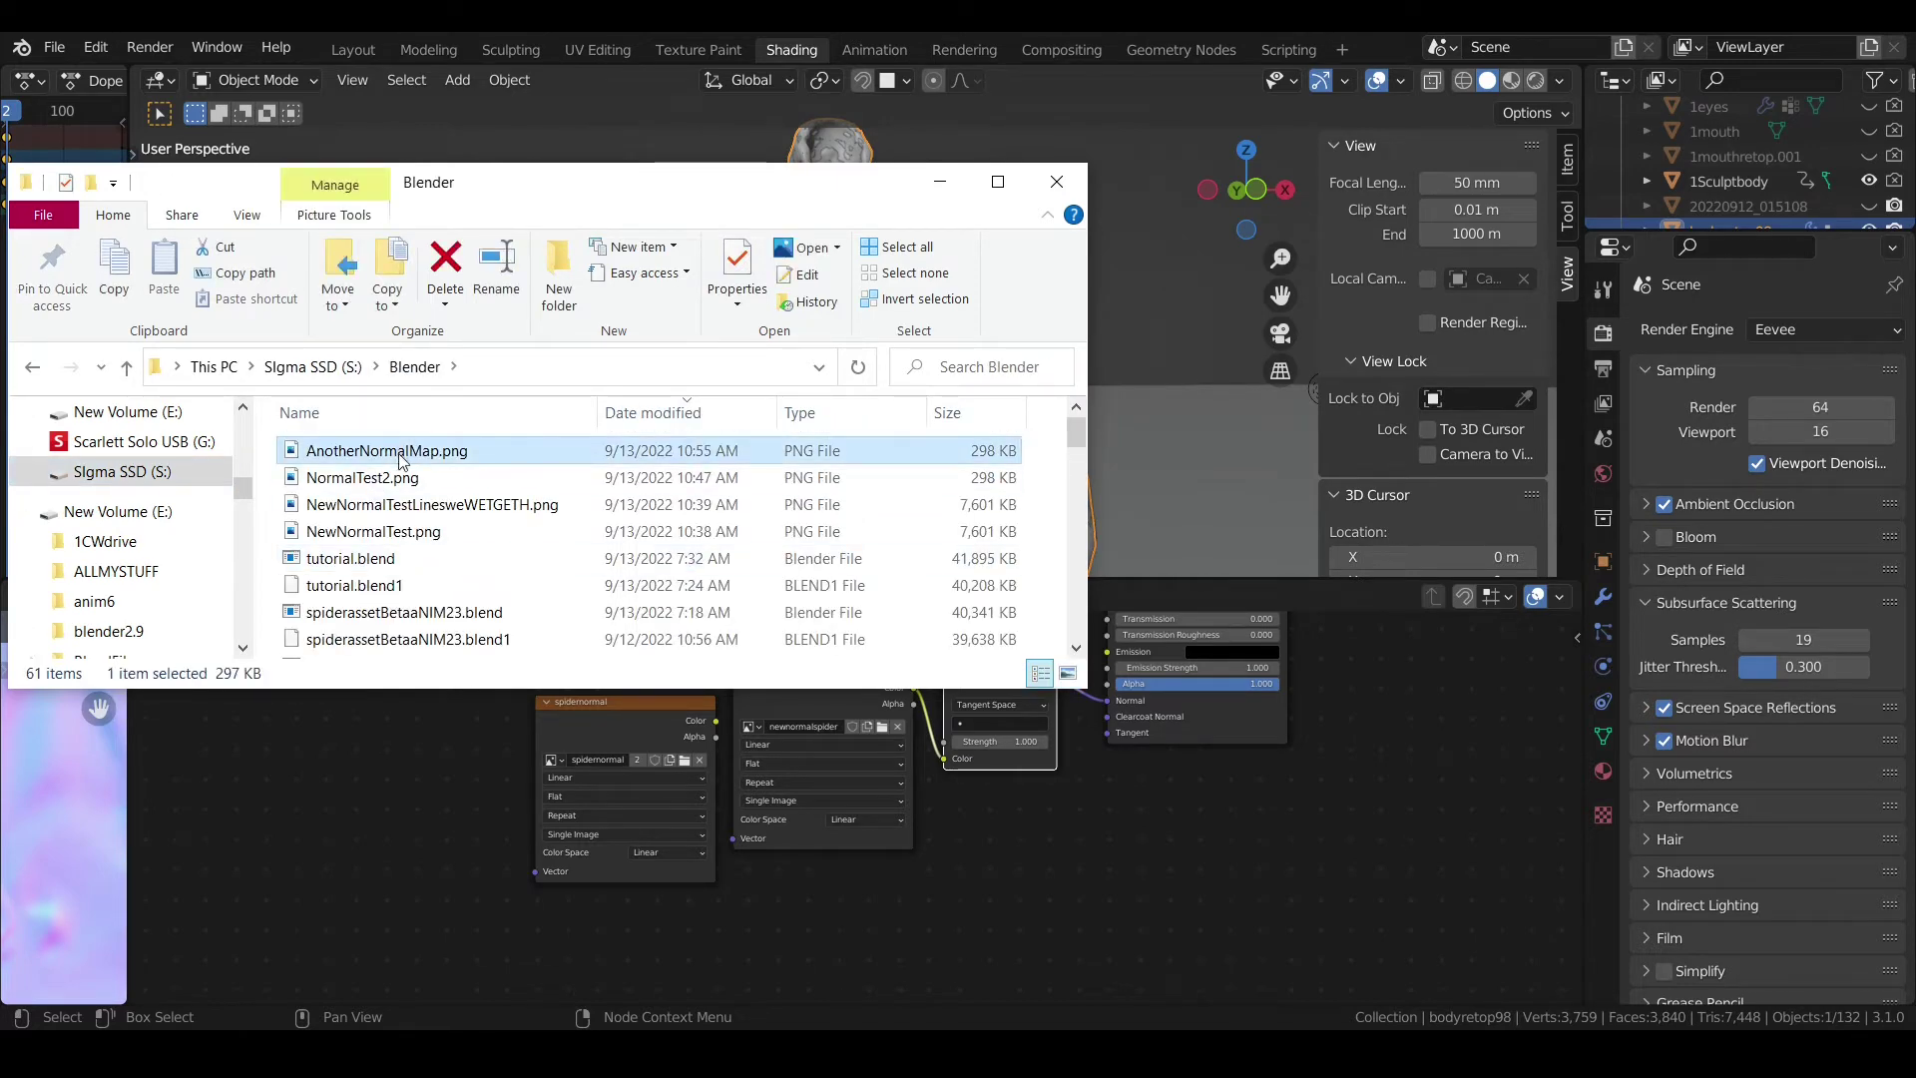
{"action": "left_click_drag", "start_coordinate": [471, 457], "coordinate": [823, 896]}
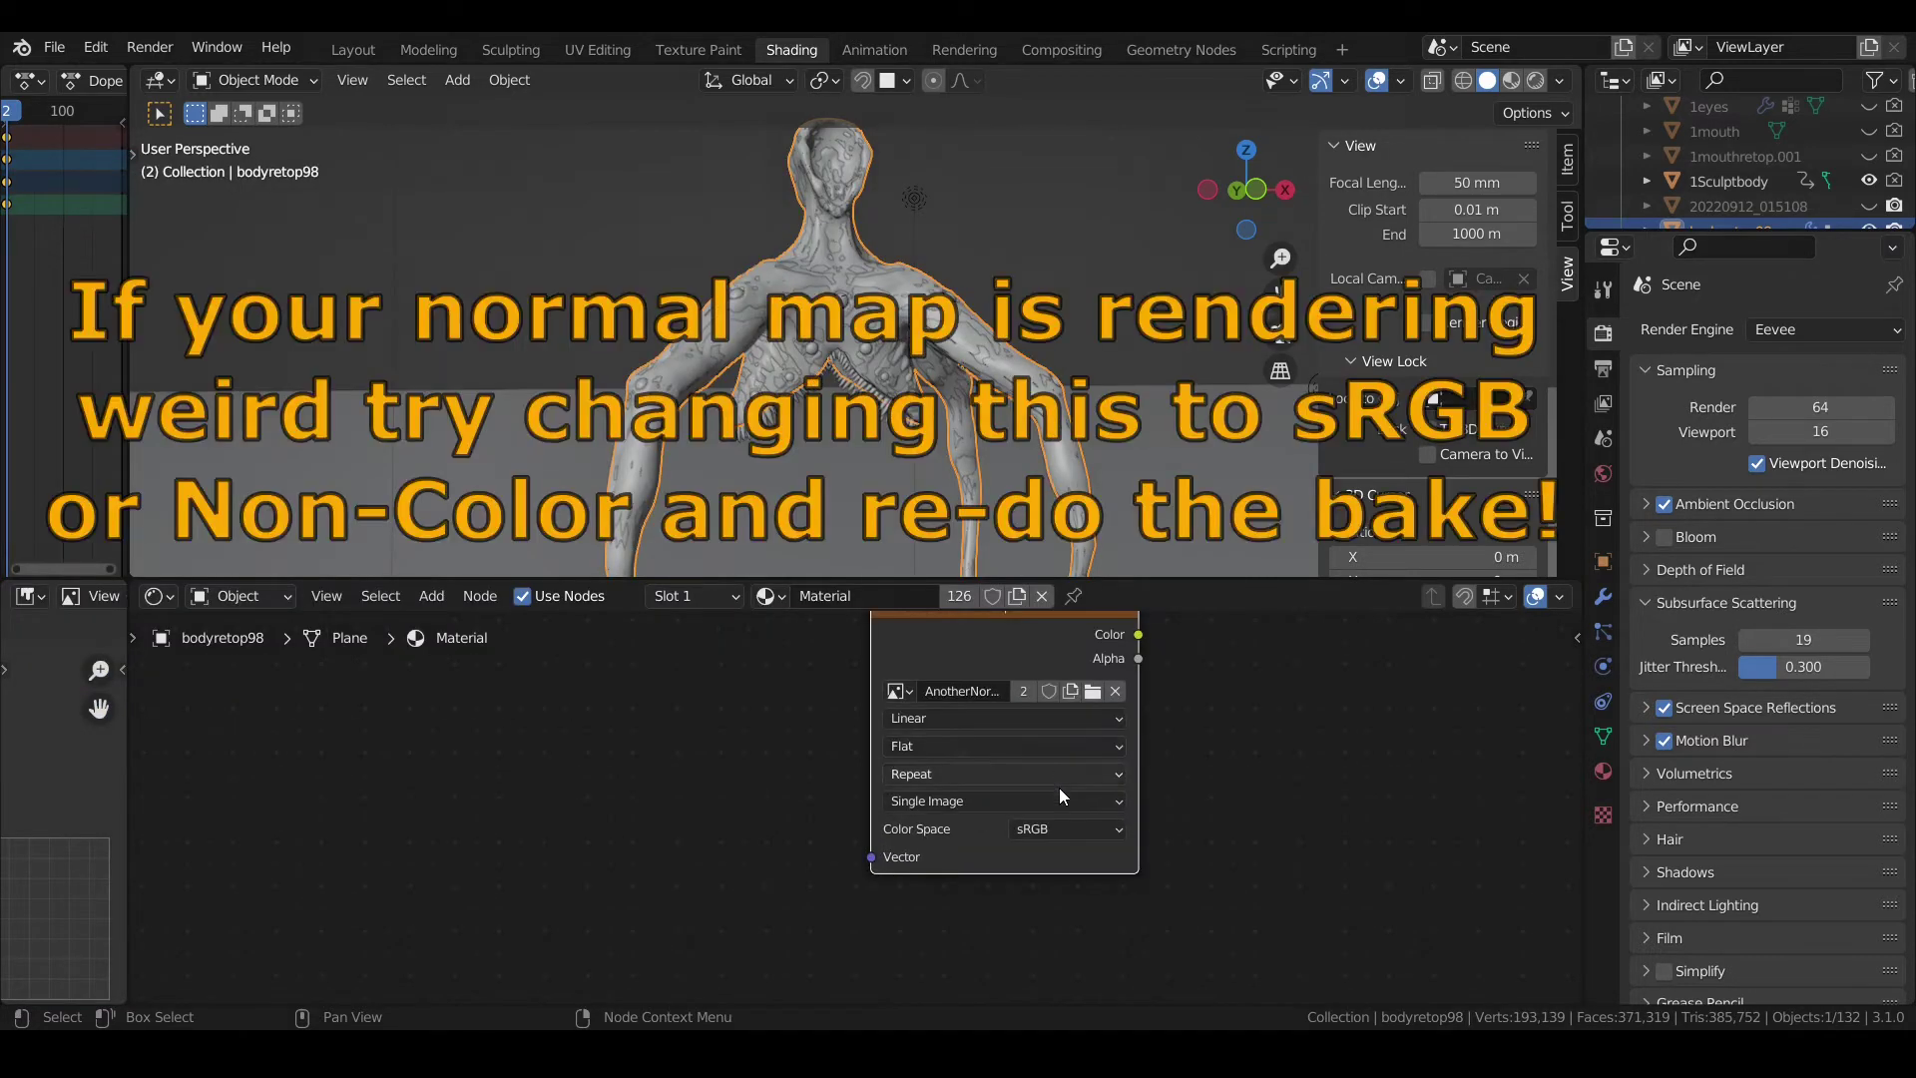
- Set the new image node's colour space to Linear and reposition the node view
{"action": "left_click", "coordinate": [1104, 826]}
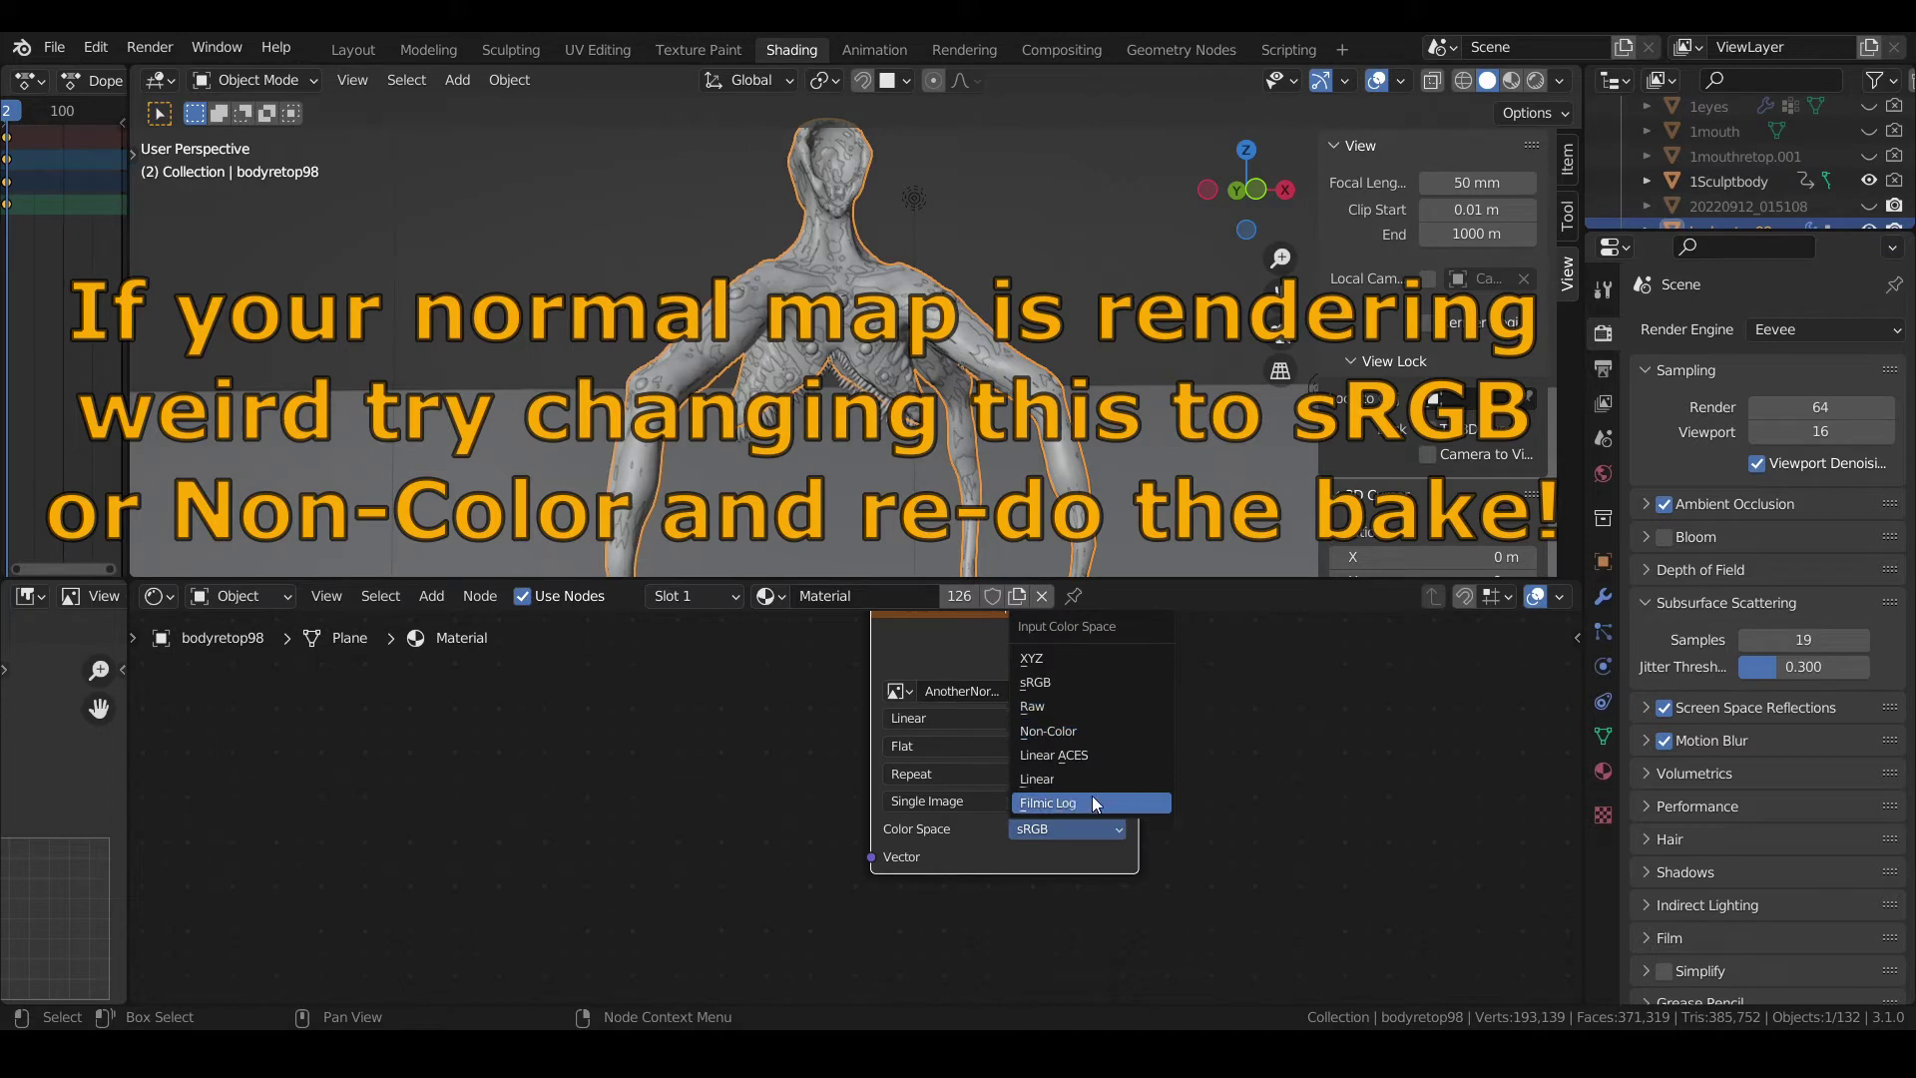
{"action": "left_click", "coordinate": [1090, 792]}
{"action": "middle_click_drag", "start_coordinate": [1184, 733], "coordinate": [1050, 770]}
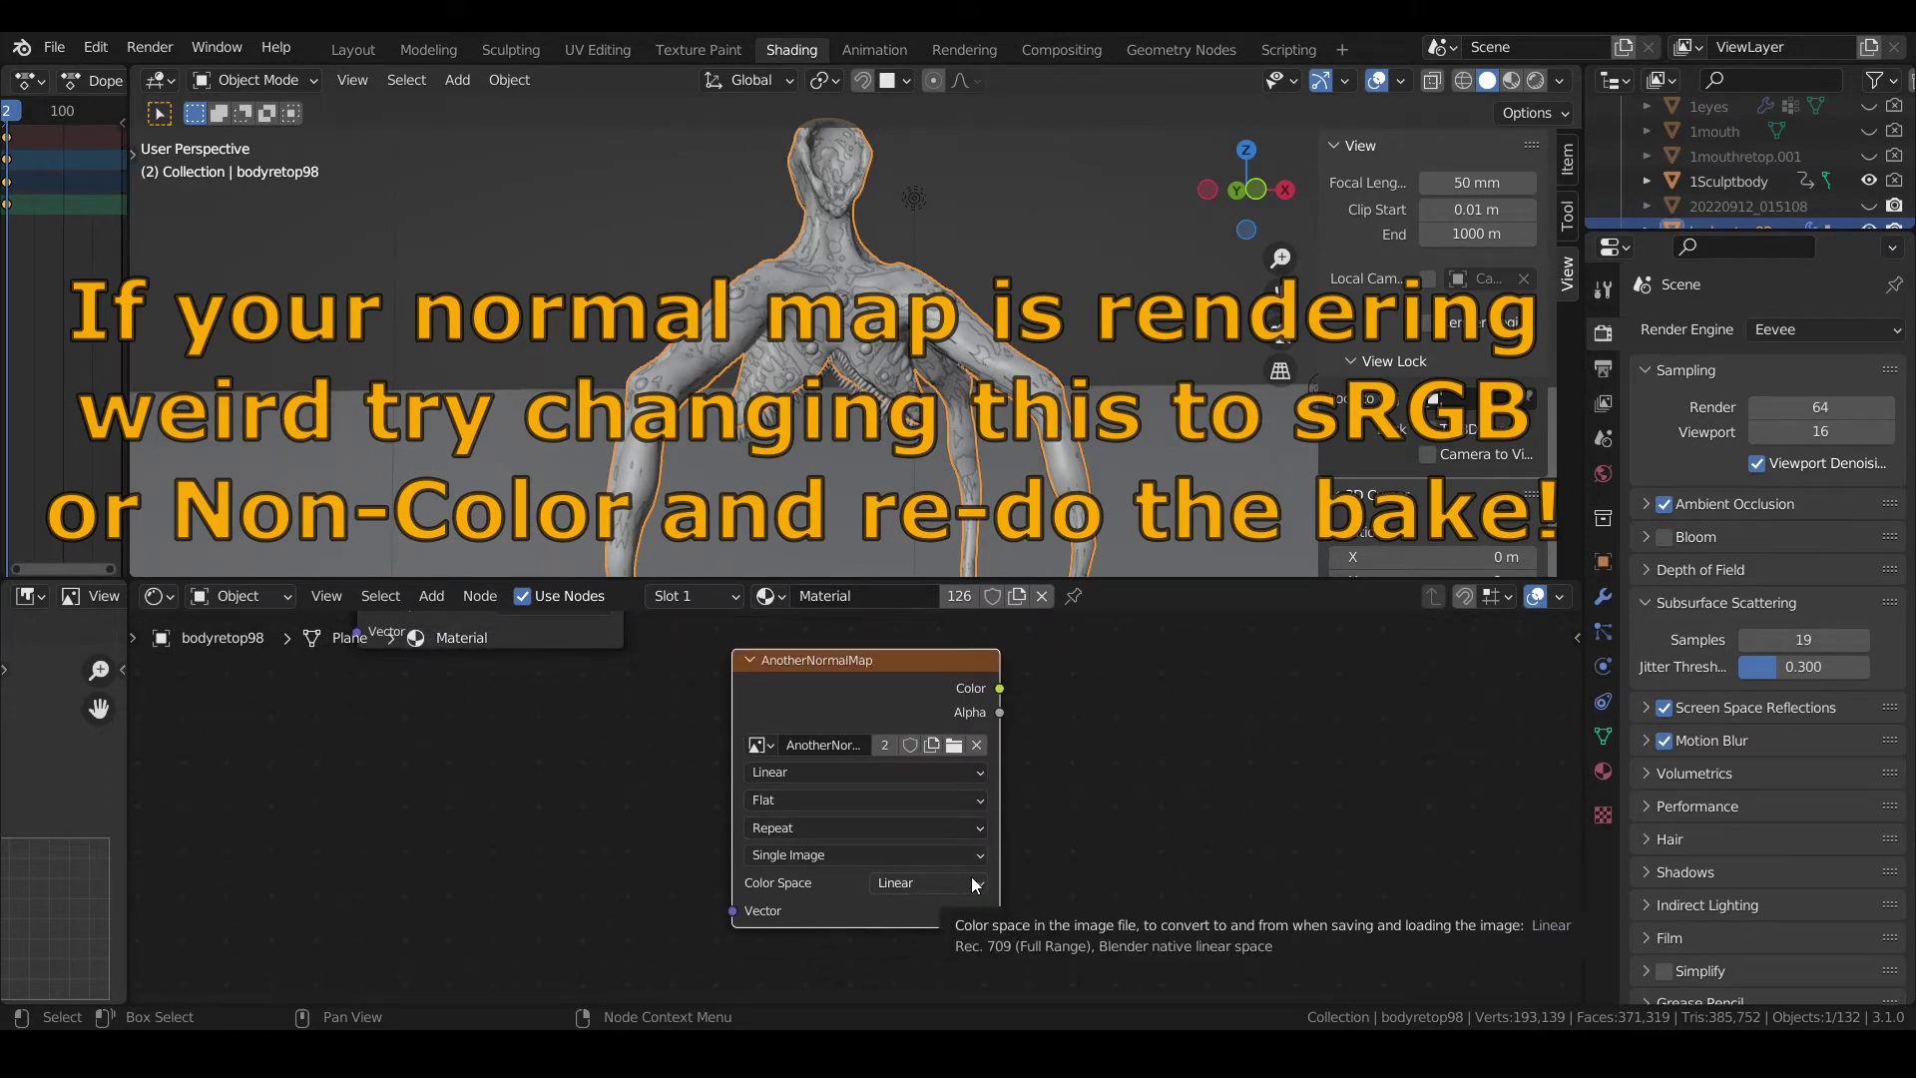
{"action": "scroll", "coordinate": [898, 727], "scroll_direction": "down", "scroll_amount": 3}
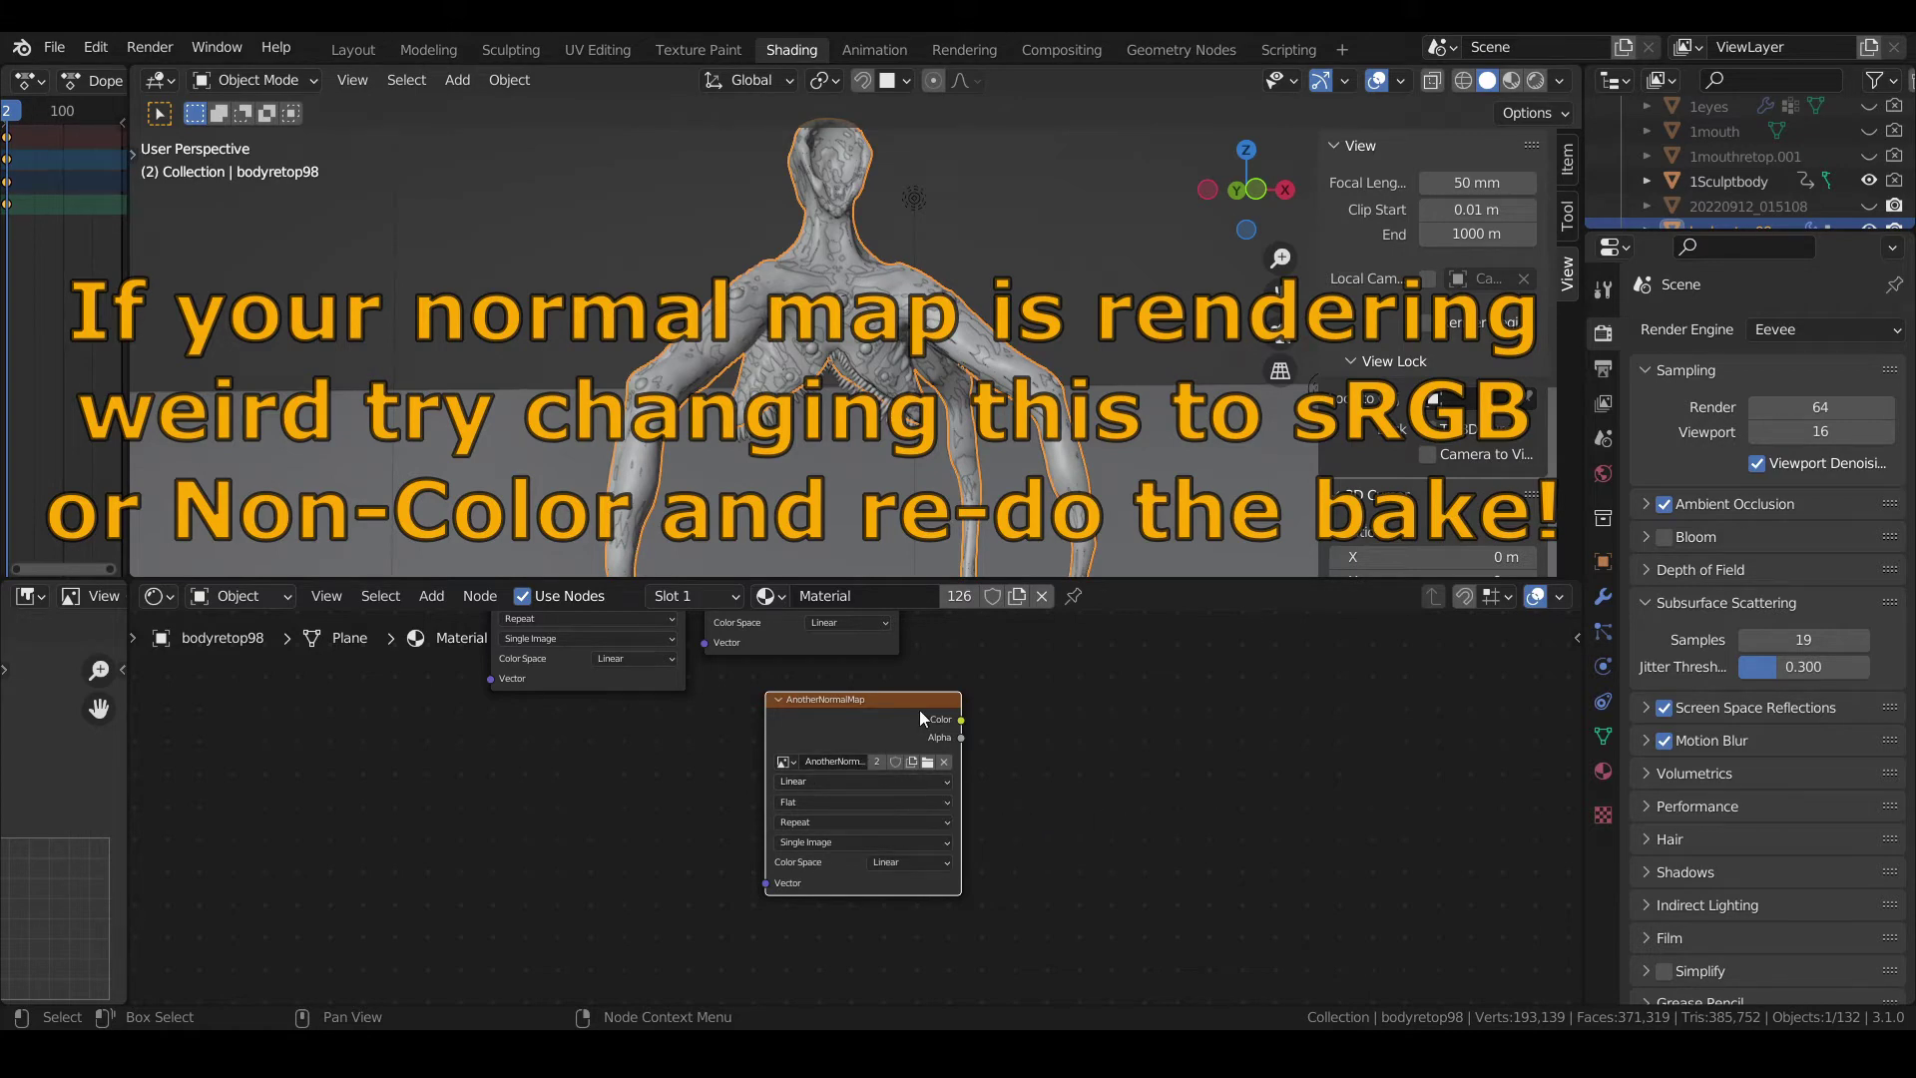
{"action": "middle_click_drag", "start_coordinate": [530, 646], "coordinate": [491, 758]}
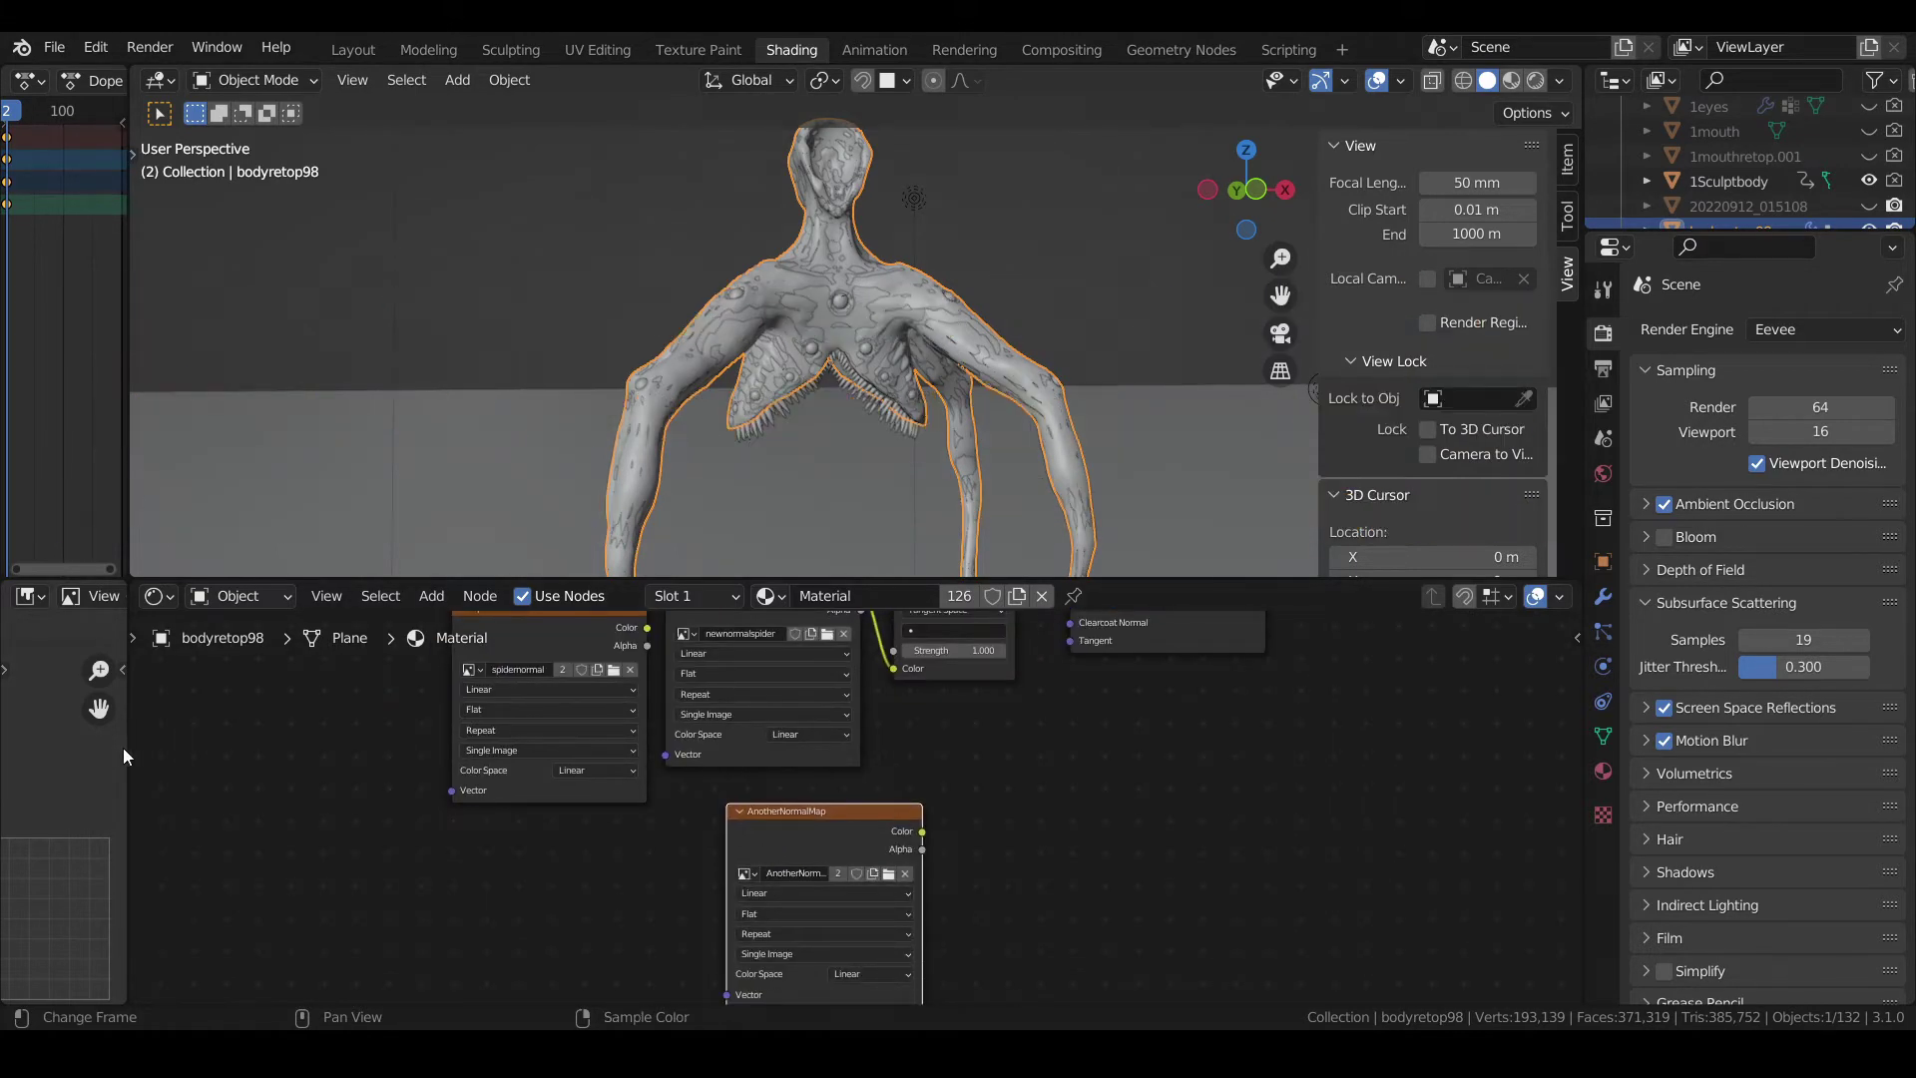
- Widen the image editor and display the blank AnotherNormalMap image in it
{"action": "left_click_drag", "start_coordinate": [128, 741], "coordinate": [455, 724]}
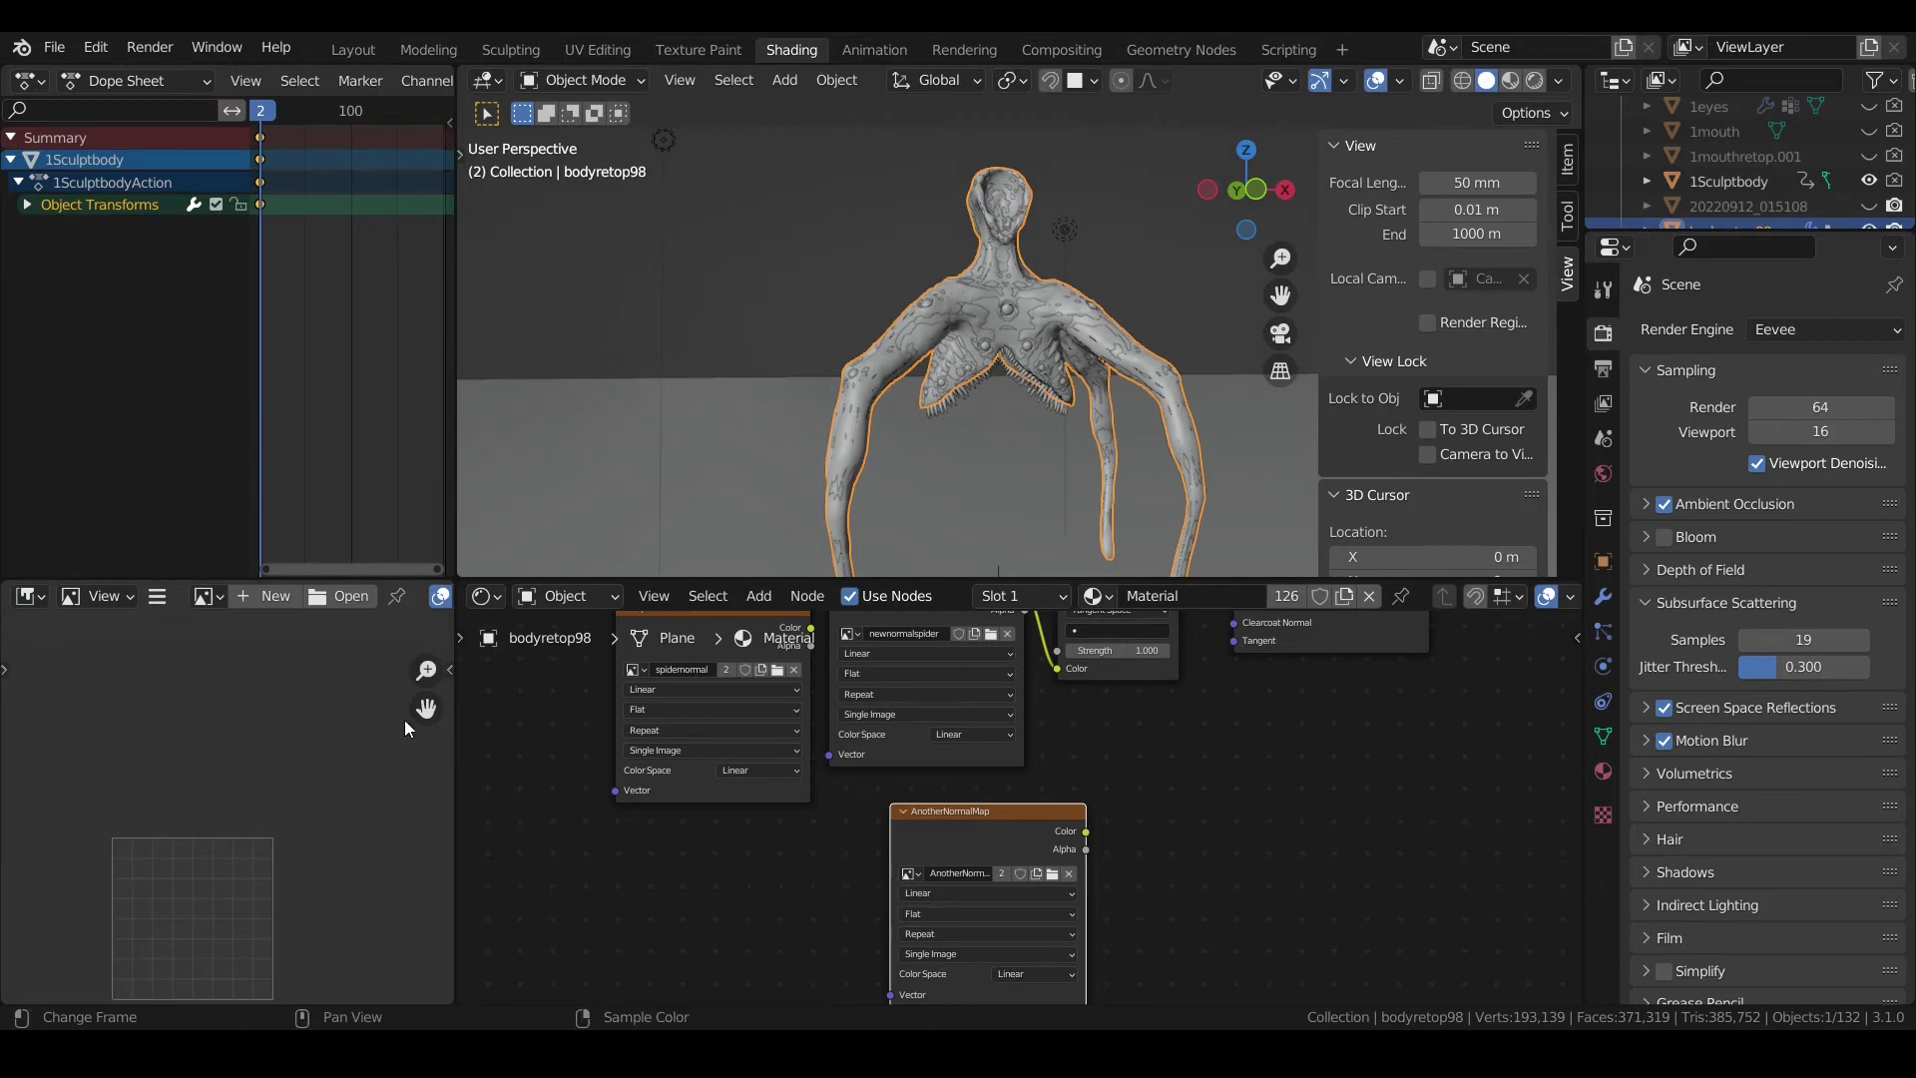
{"action": "left_click", "coordinate": [209, 599]}
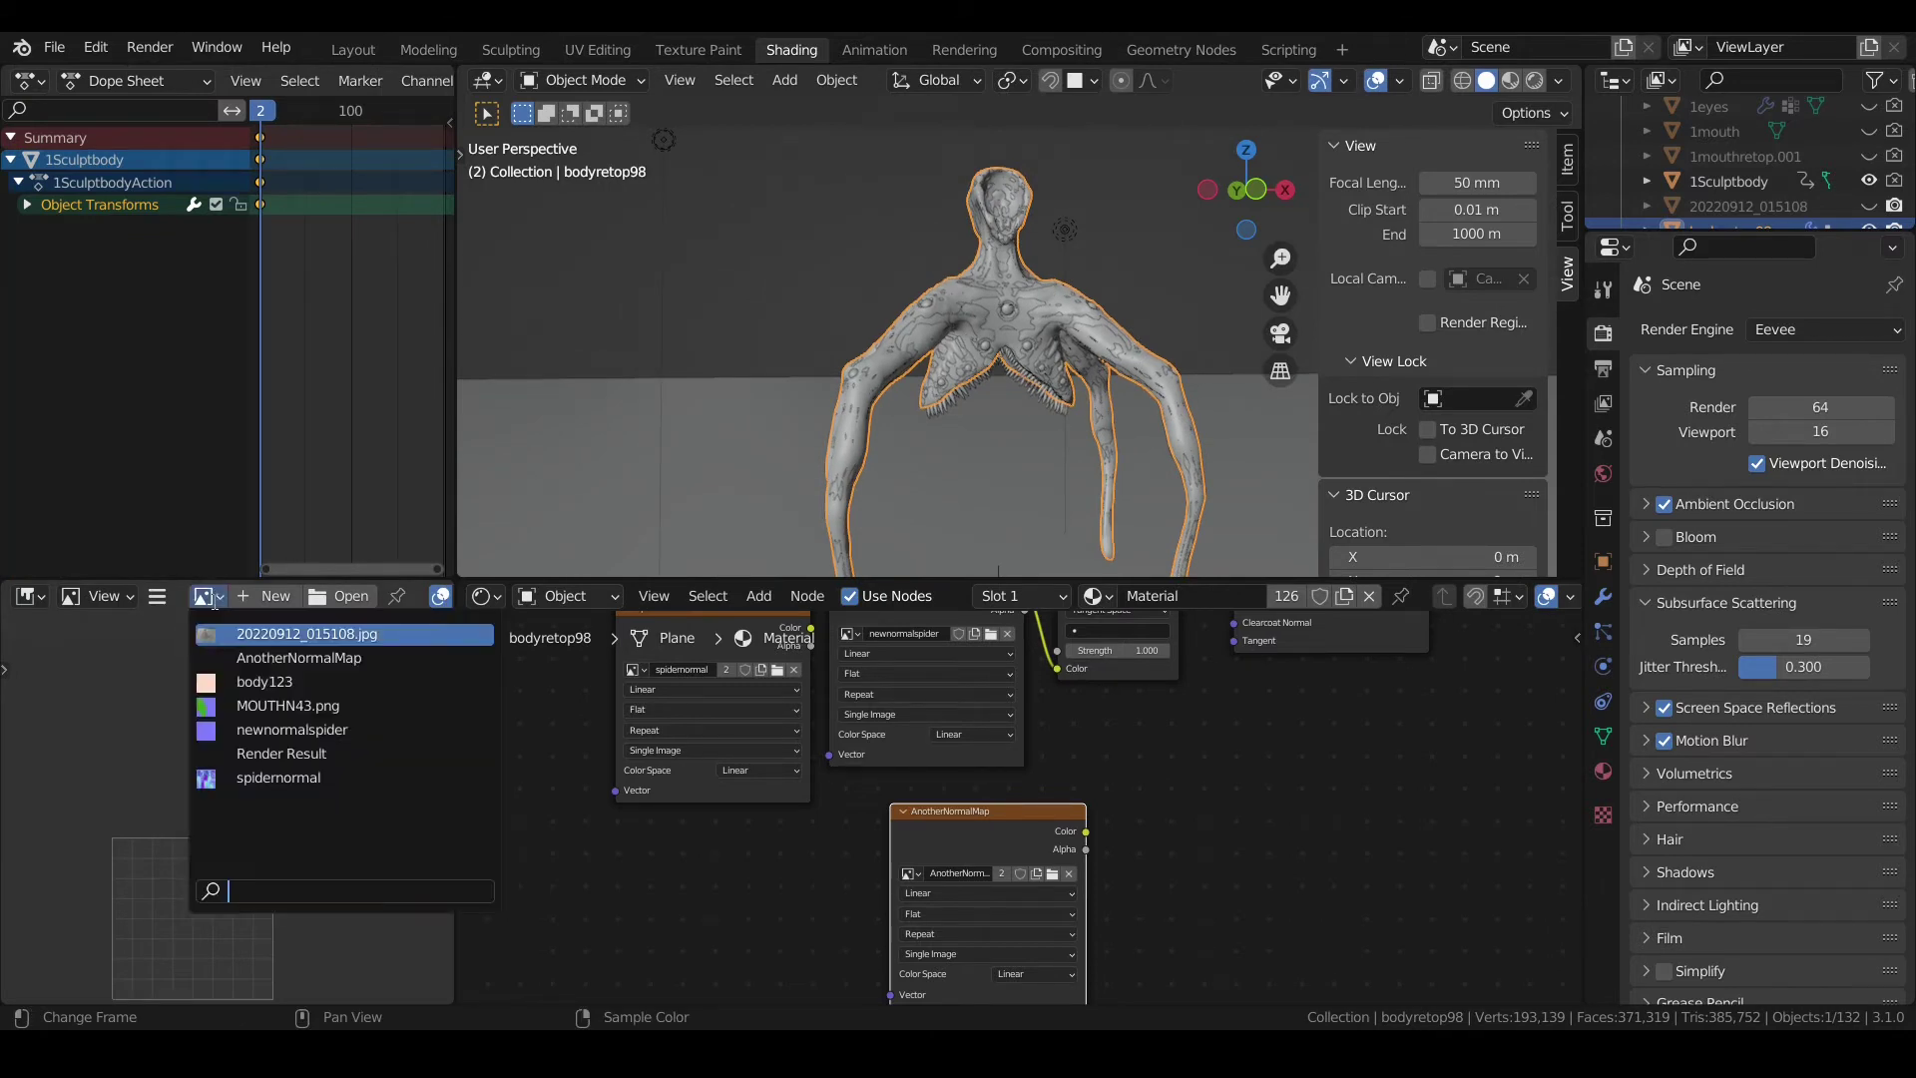
{"action": "left_click", "coordinate": [312, 657]}
{"action": "scroll", "coordinate": [284, 876], "scroll_direction": "down", "scroll_amount": 3}
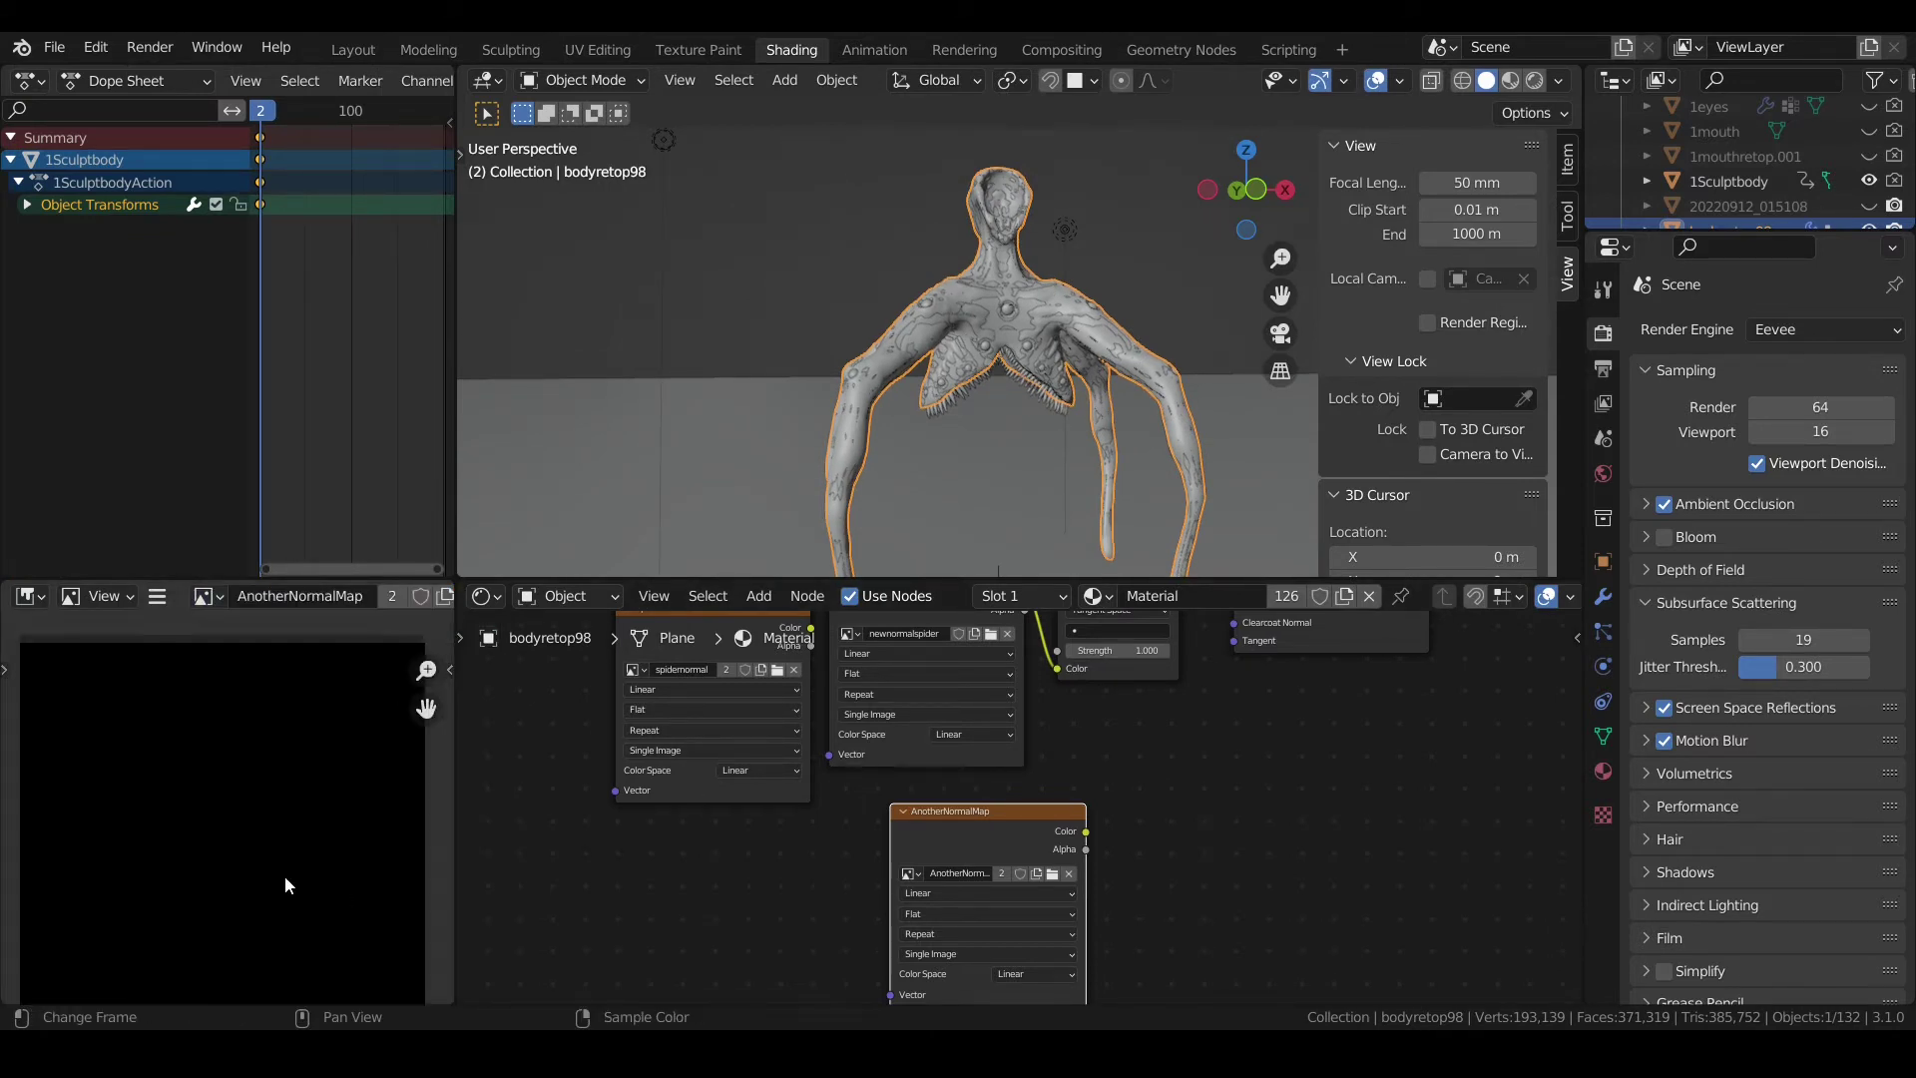
{"action": "scroll", "coordinate": [289, 869], "scroll_direction": "up", "scroll_amount": 3}
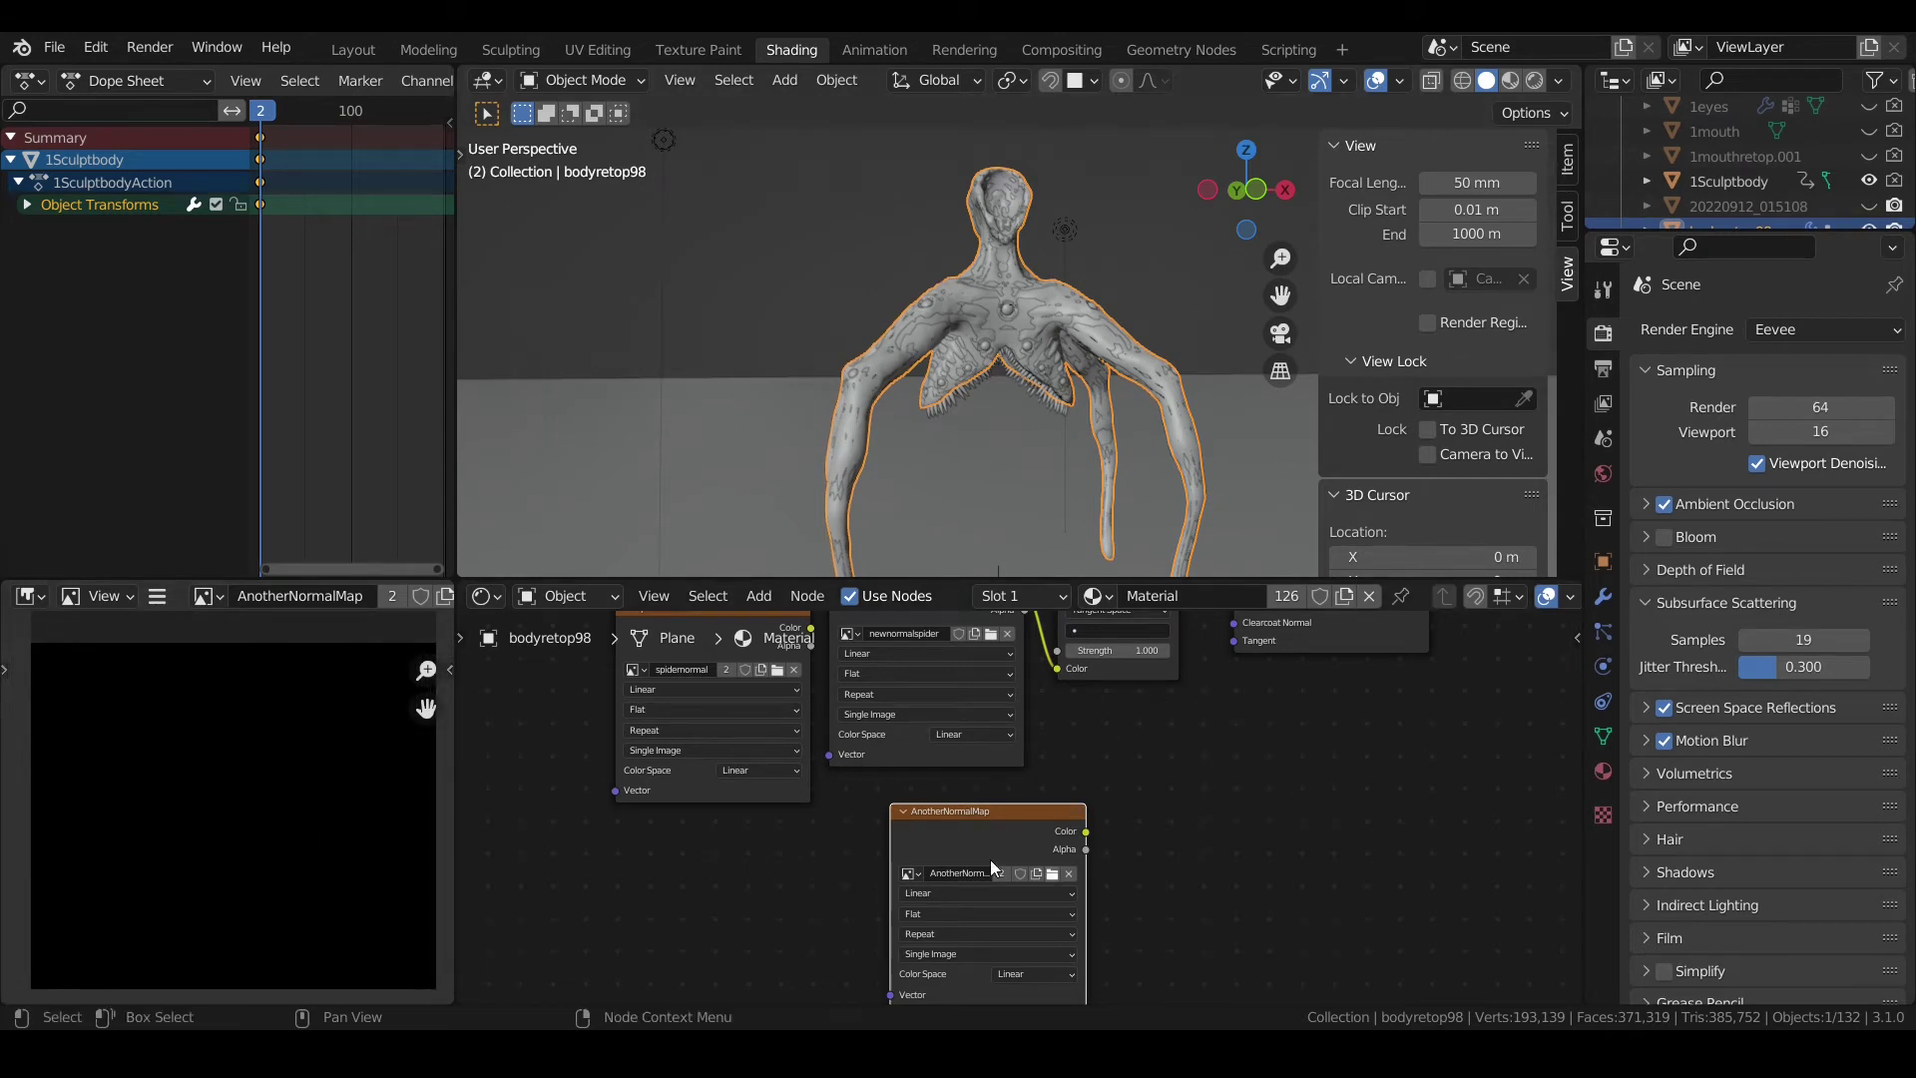
{"action": "left_click_drag", "start_coordinate": [948, 834], "coordinate": [1136, 746]}
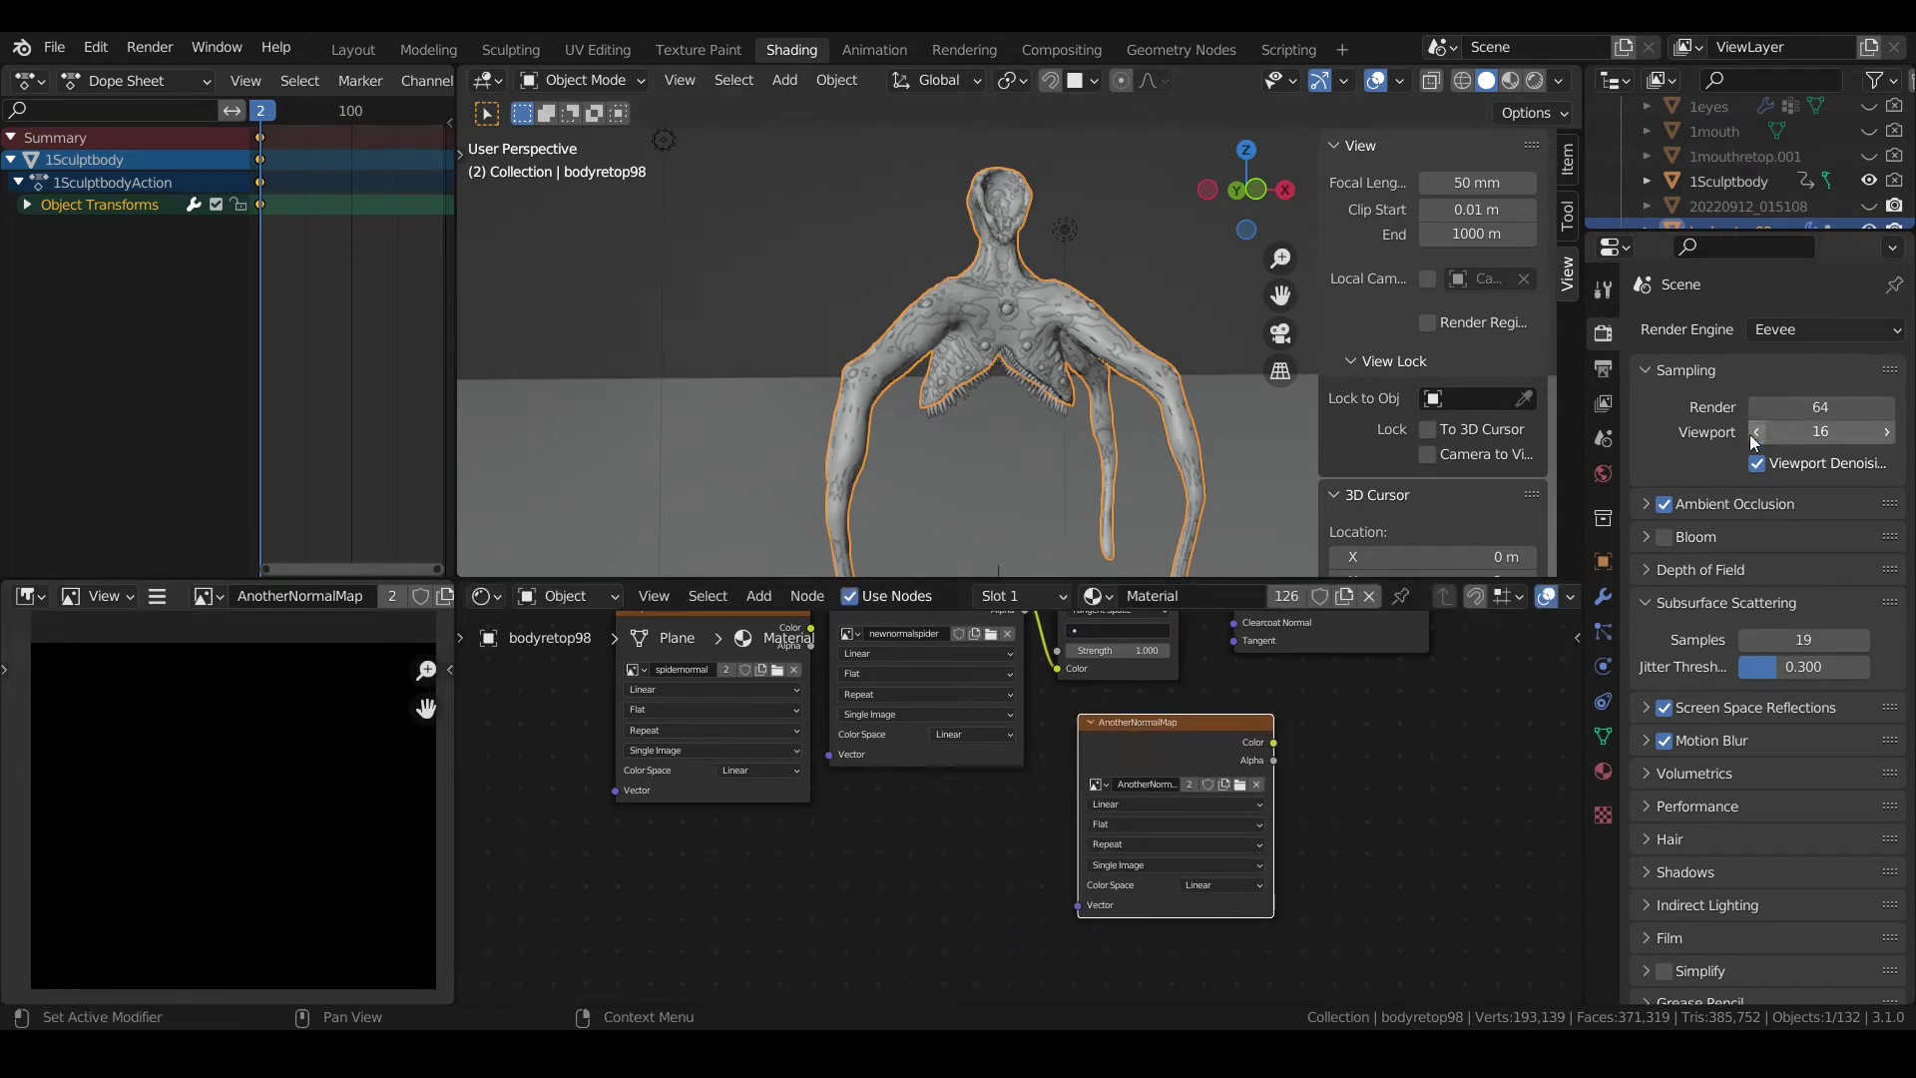
- Switch the render engine to Cycles
{"action": "left_click", "coordinate": [1768, 328]}
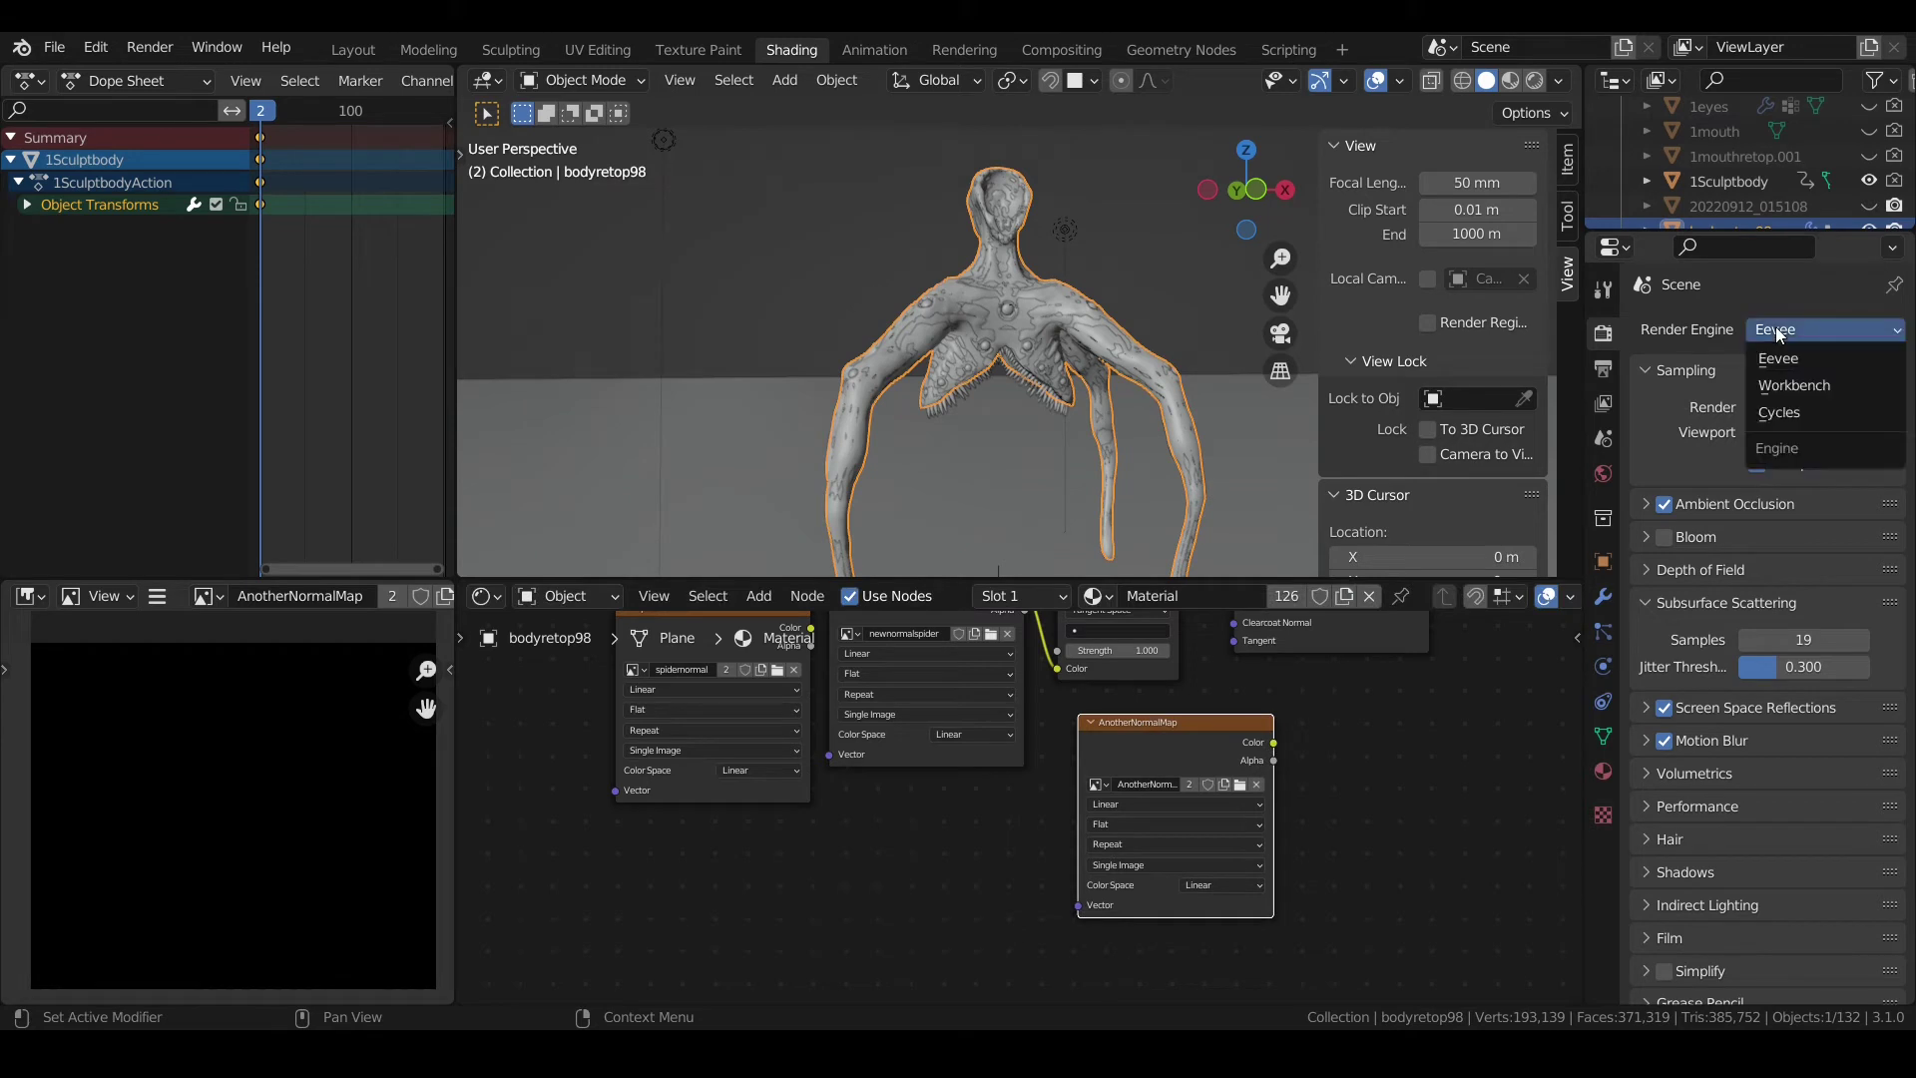
{"action": "left_click", "coordinate": [1824, 414]}
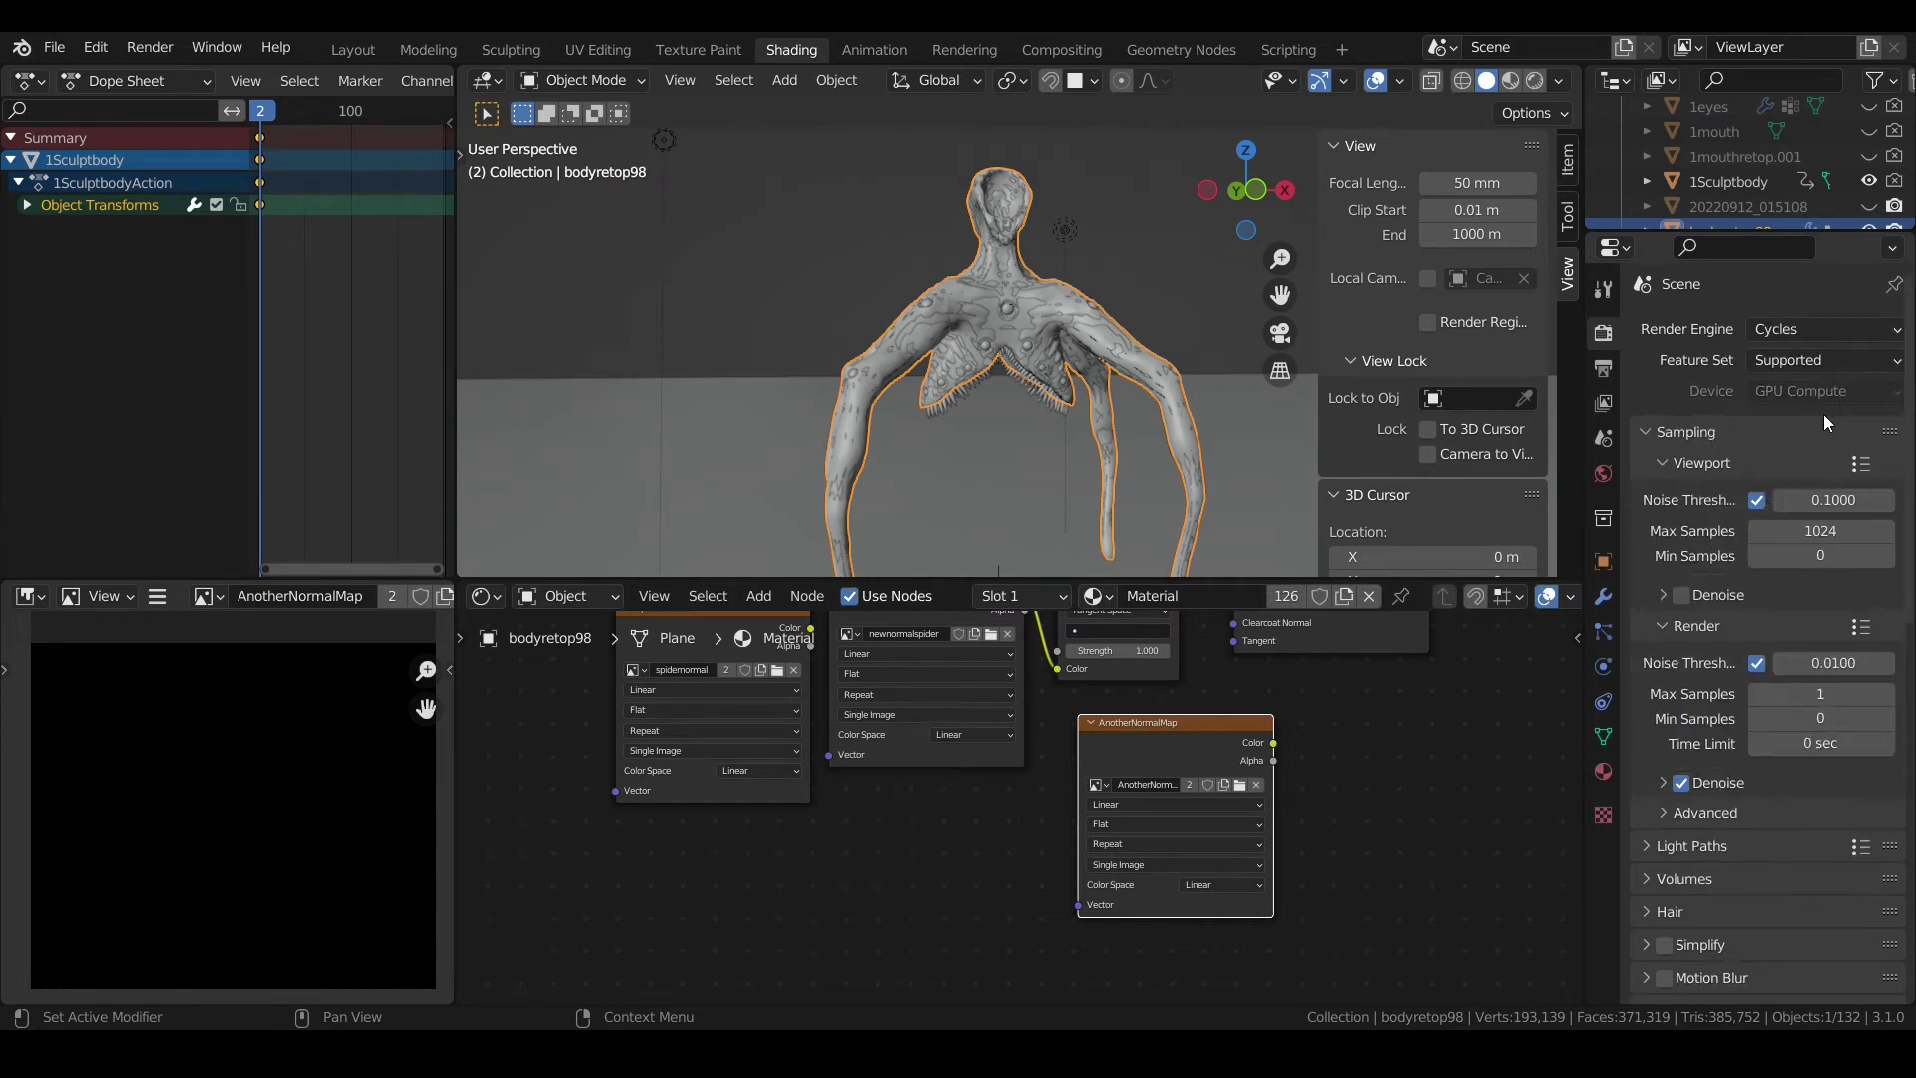
{"action": "scroll", "coordinate": [1667, 439], "scroll_direction": "down", "scroll_amount": 2}
{"action": "scroll", "coordinate": [1672, 437], "scroll_direction": "down", "scroll_amount": 5}
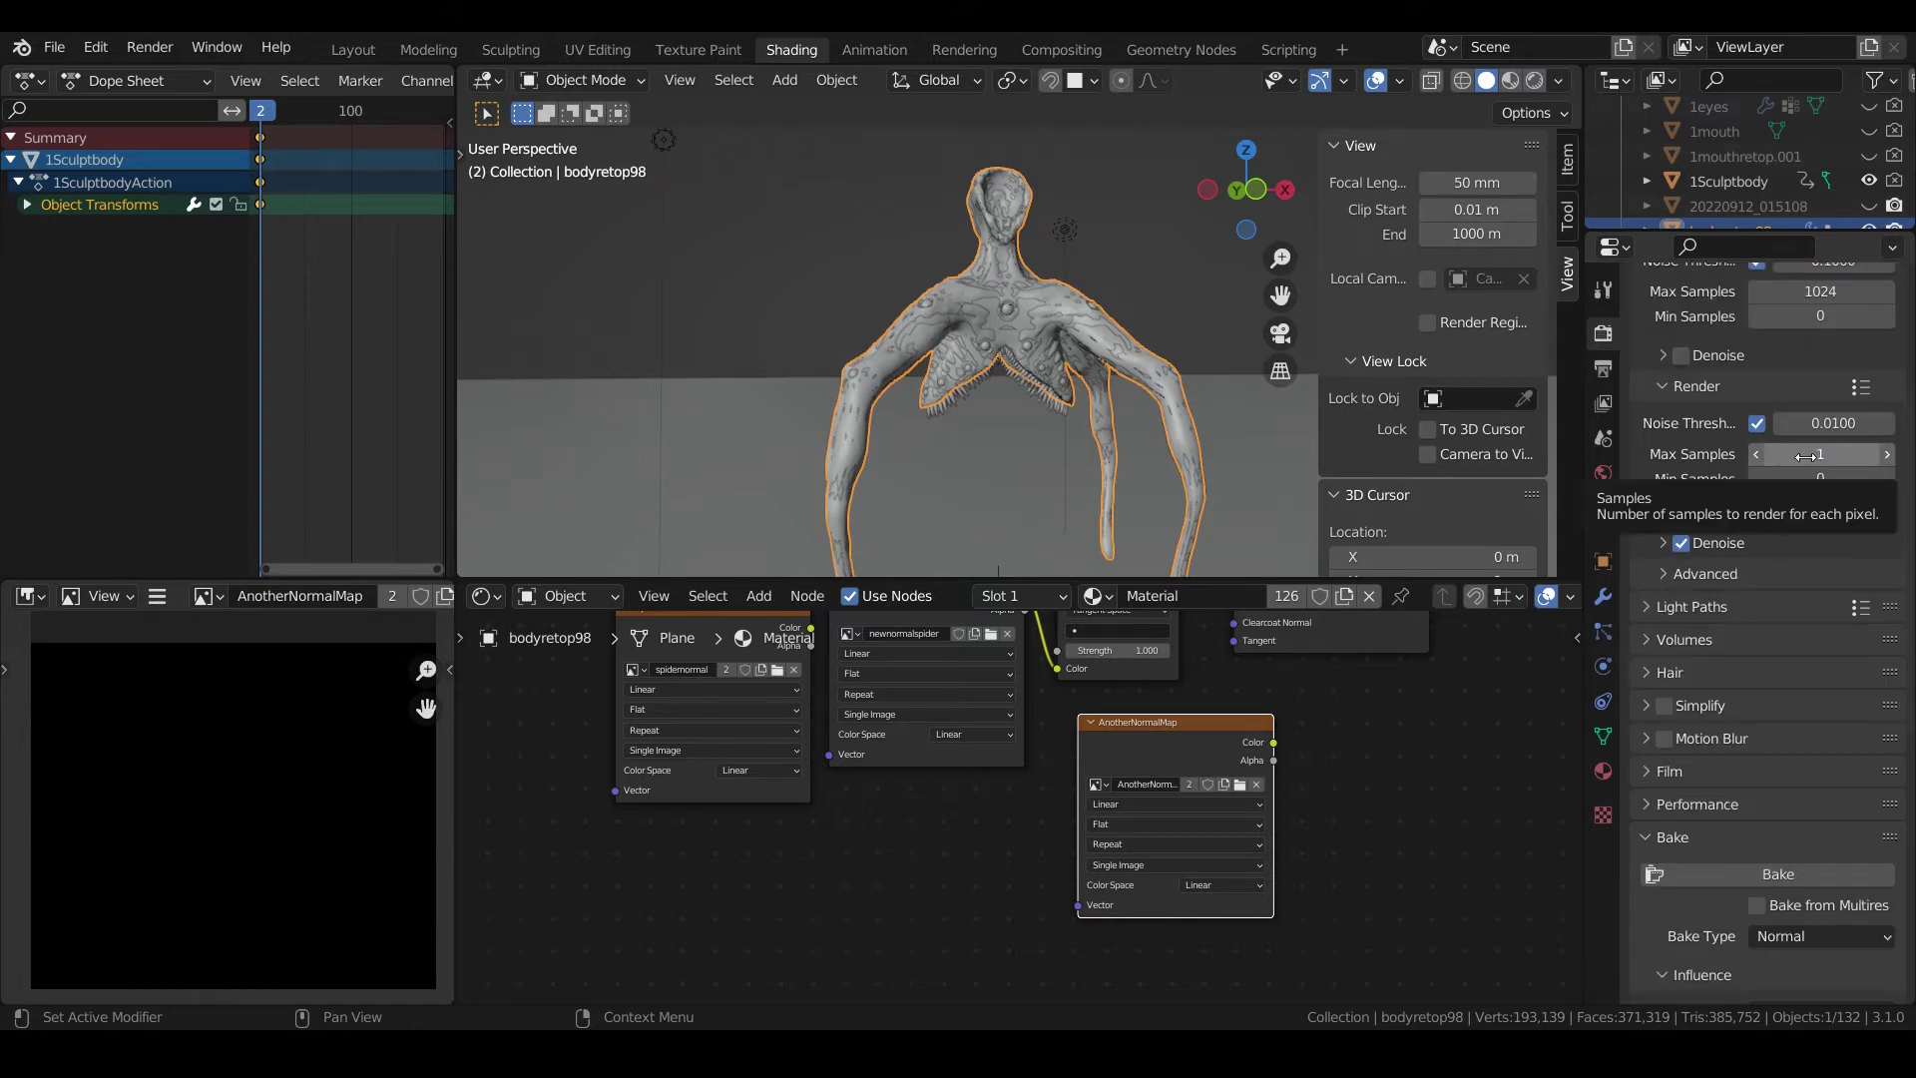
- Set up the Normal bake with Selected to Active and 0.05 m extrusion
{"action": "scroll", "coordinate": [1722, 582], "scroll_direction": "down", "scroll_amount": 3}
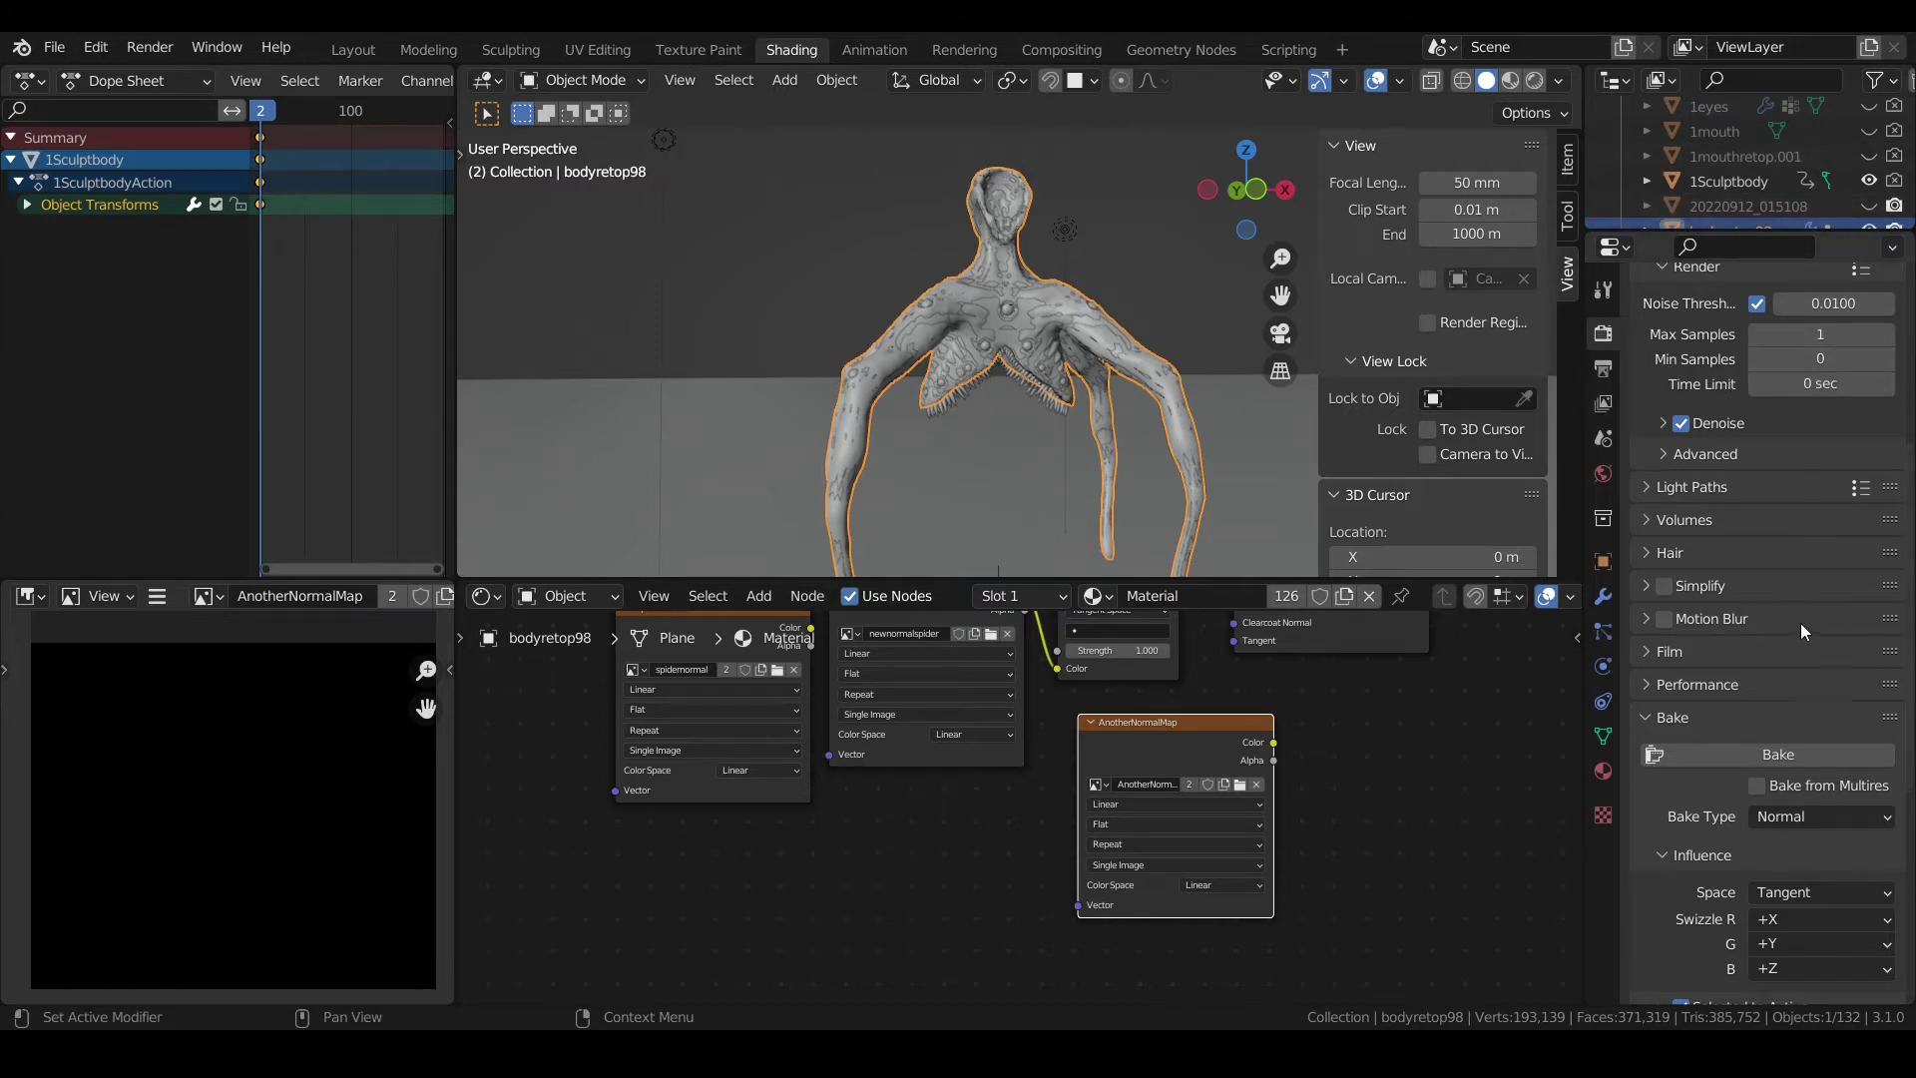
{"action": "scroll", "coordinate": [1799, 625], "scroll_direction": "down", "scroll_amount": 8}
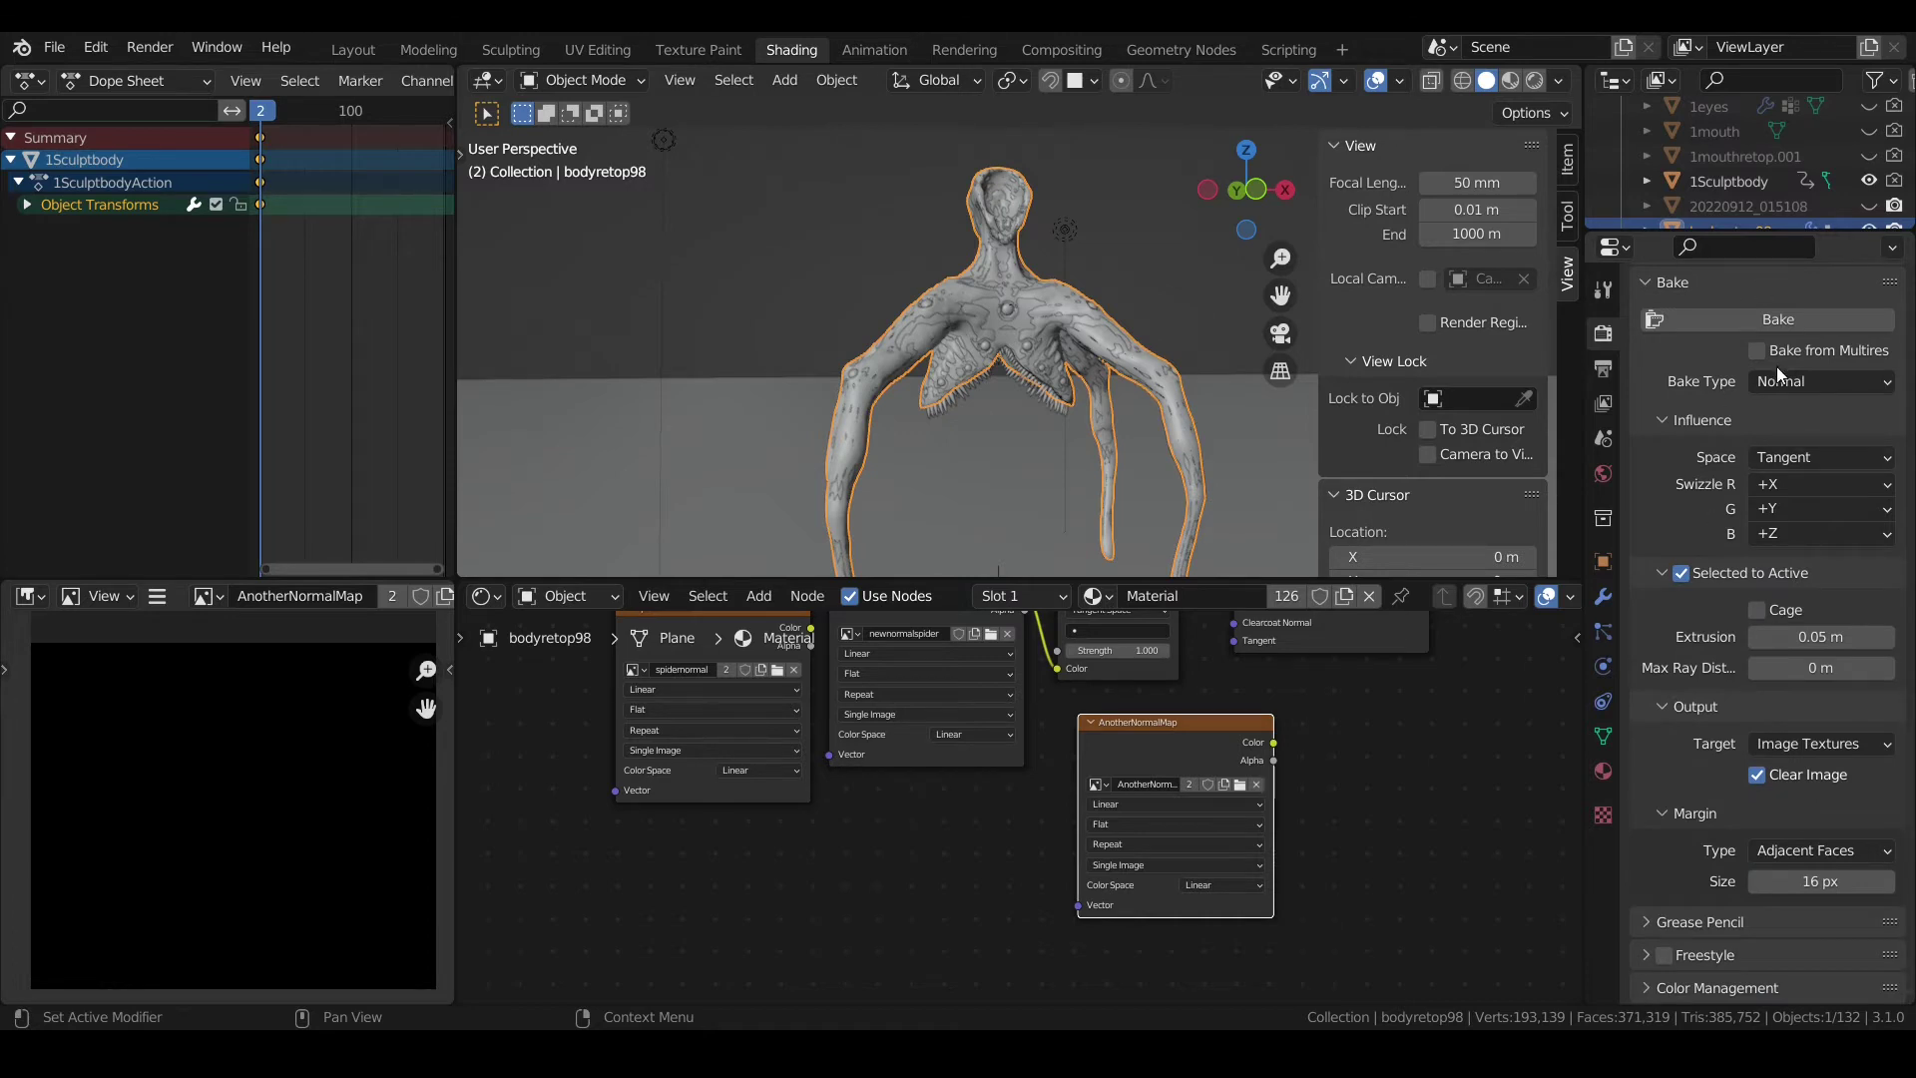
{"action": "left_click", "coordinate": [1717, 286]}
{"action": "left_click", "coordinate": [1710, 887]}
{"action": "scroll", "coordinate": [1681, 707], "scroll_direction": "down", "scroll_amount": 10}
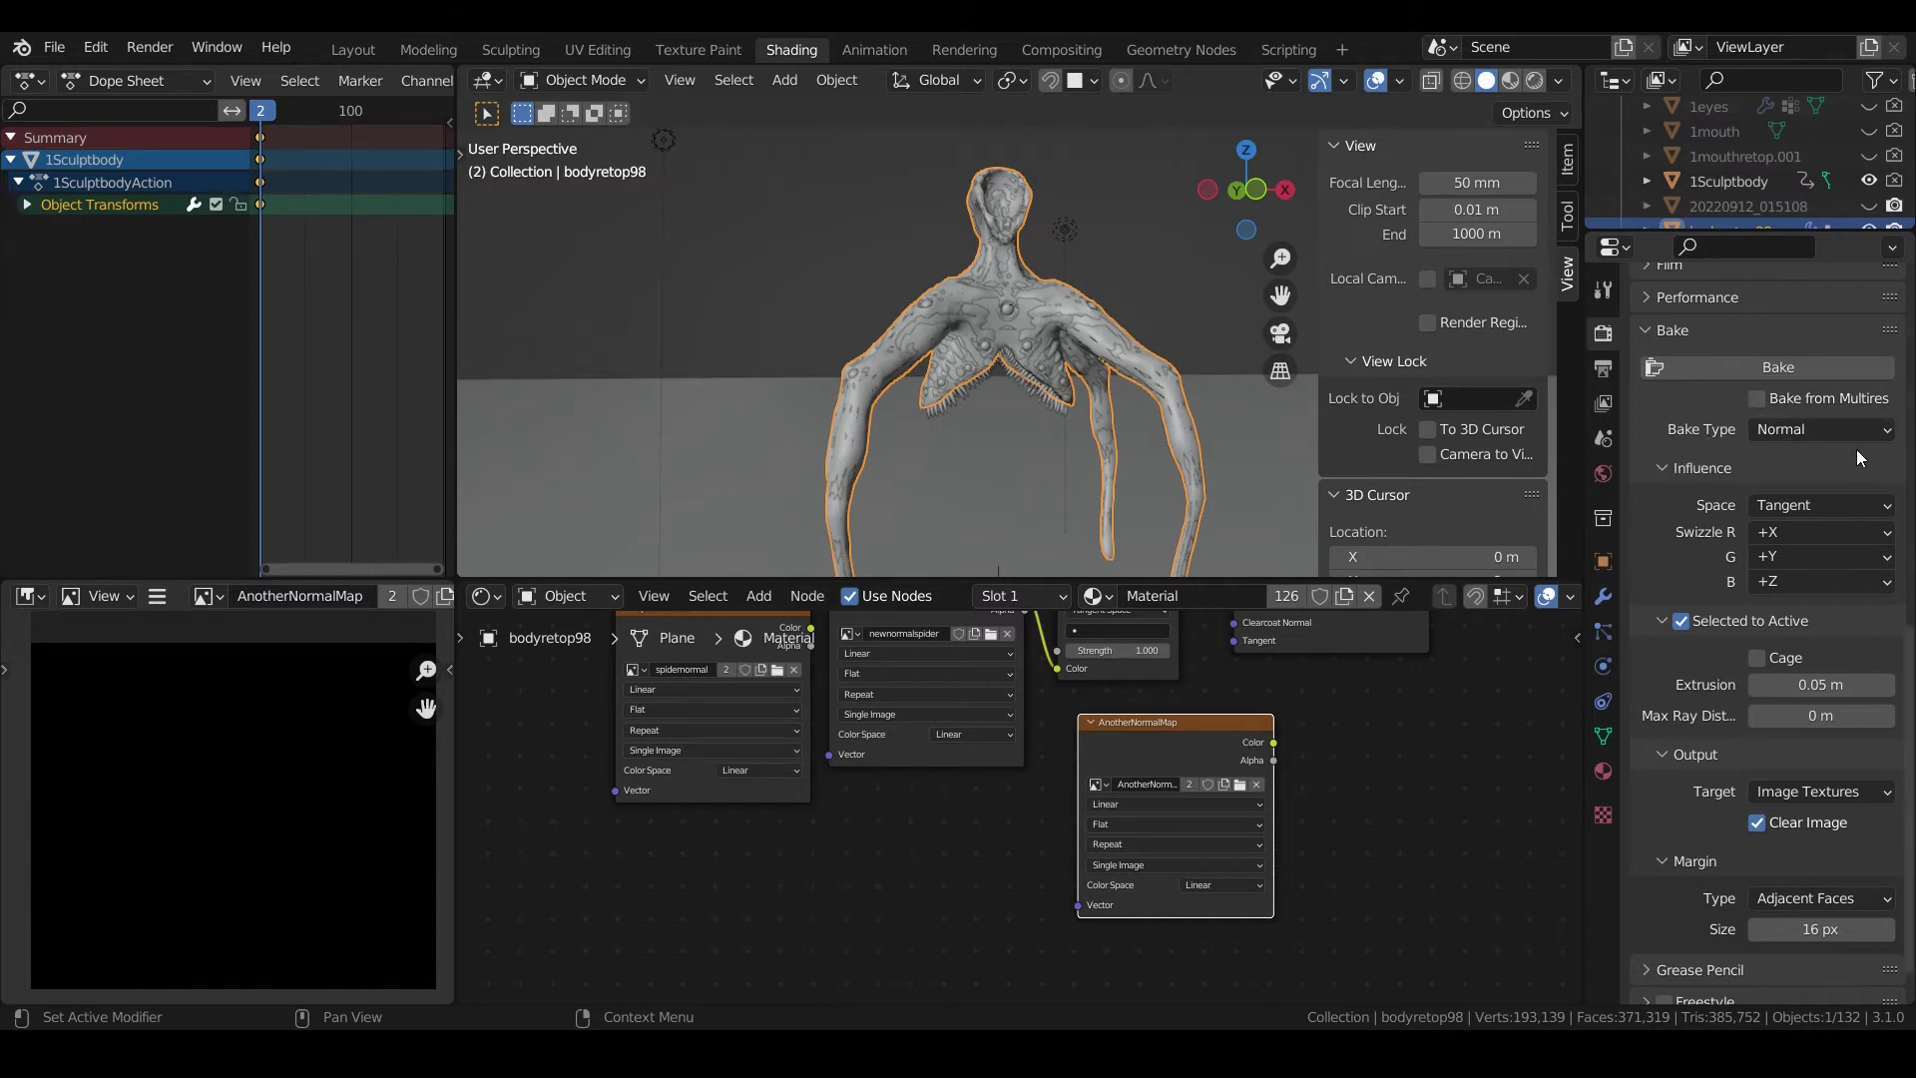
{"action": "scroll", "coordinate": [1725, 445], "scroll_direction": "down", "scroll_amount": 1}
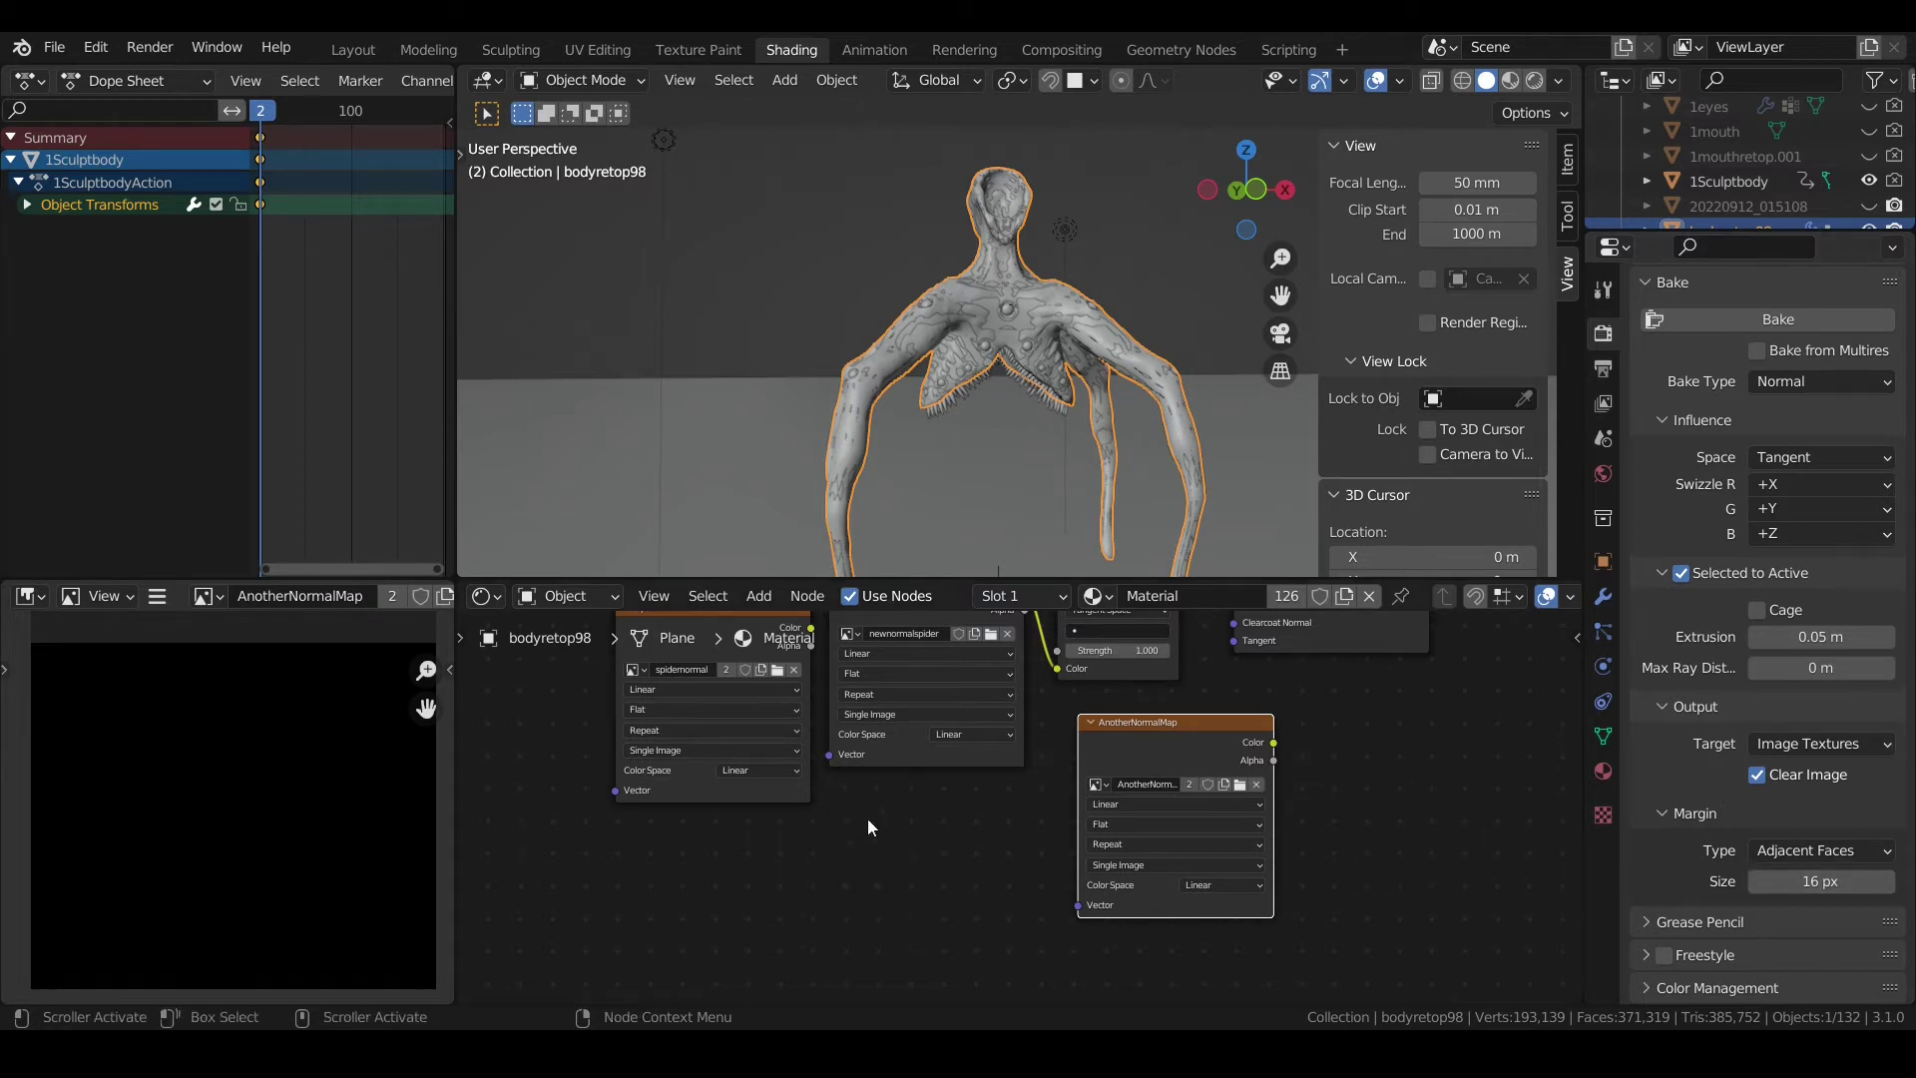
- Select 1Sculptbody, make bodyretop98 active, and bake the normal map
{"action": "scroll", "coordinate": [1722, 490], "scroll_direction": "up", "scroll_amount": 5}
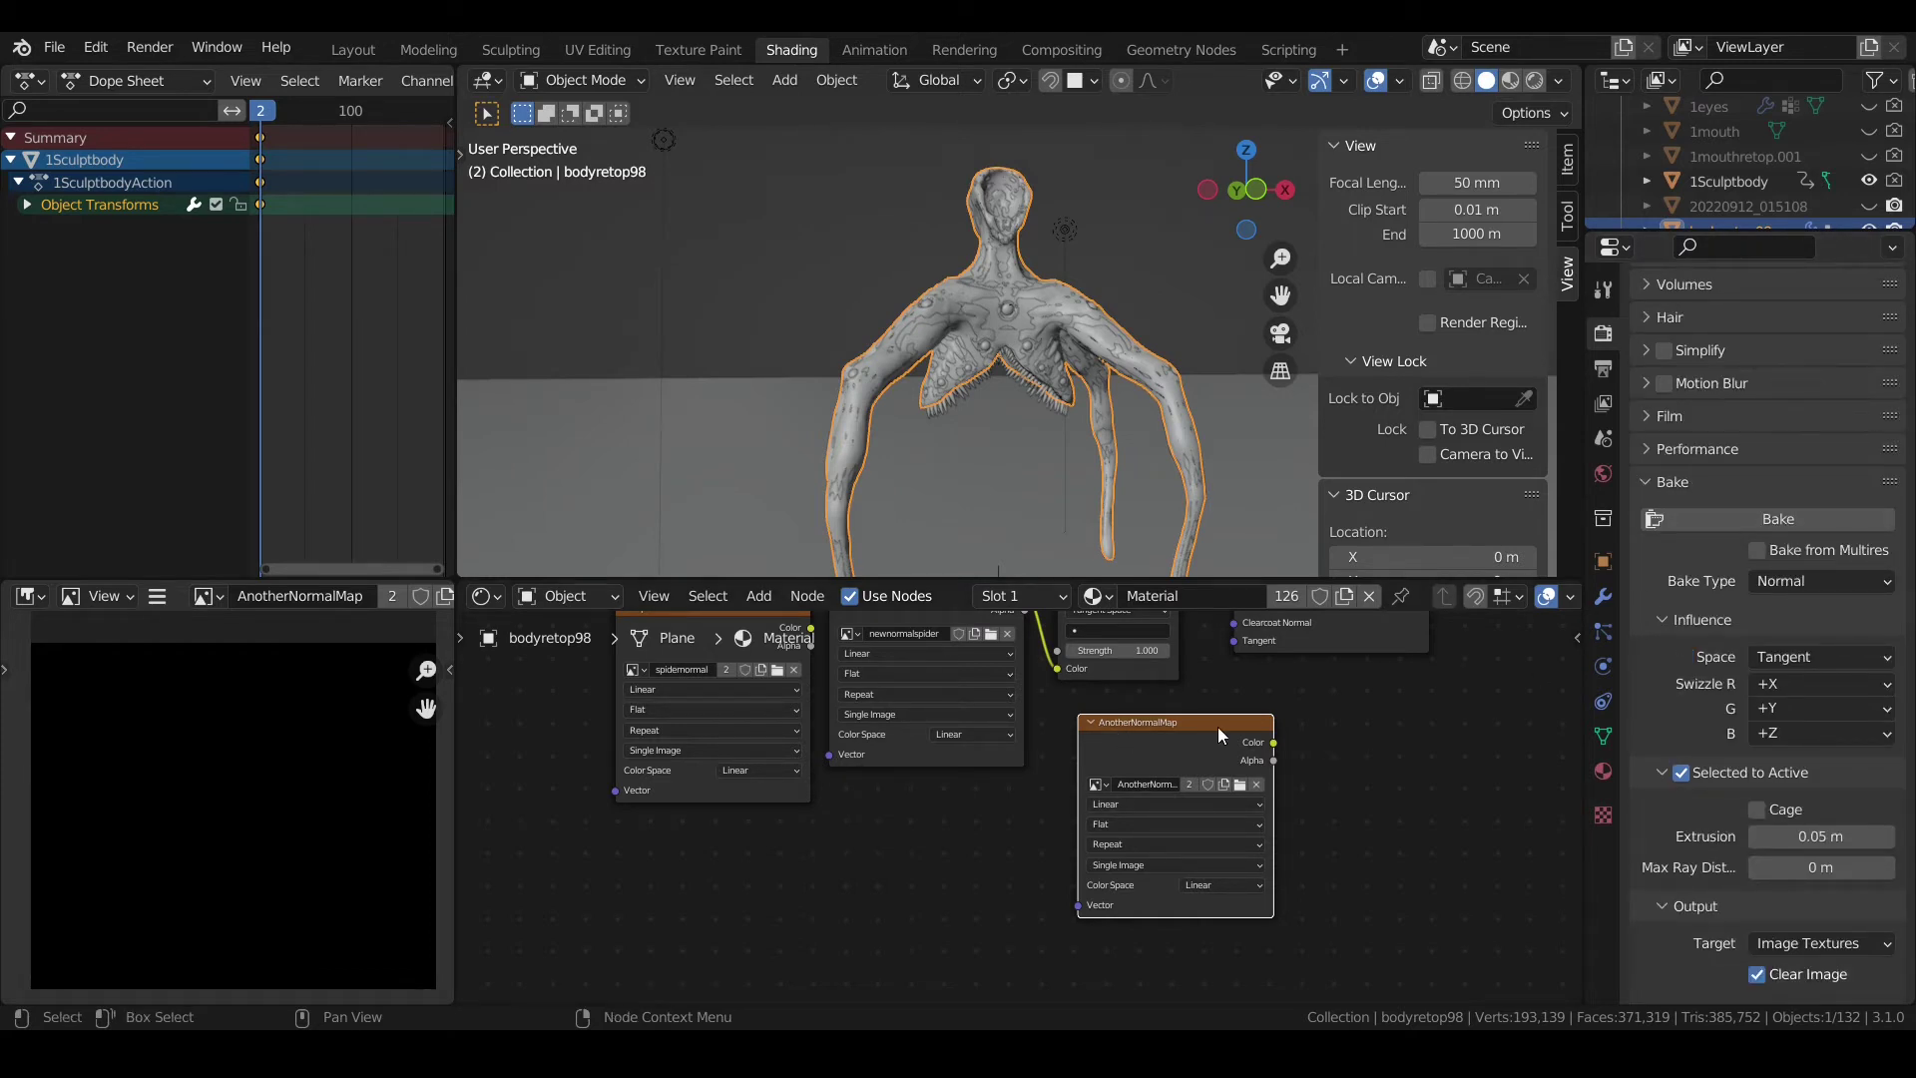
{"action": "scroll", "coordinate": [980, 367], "scroll_direction": "up", "scroll_amount": 5}
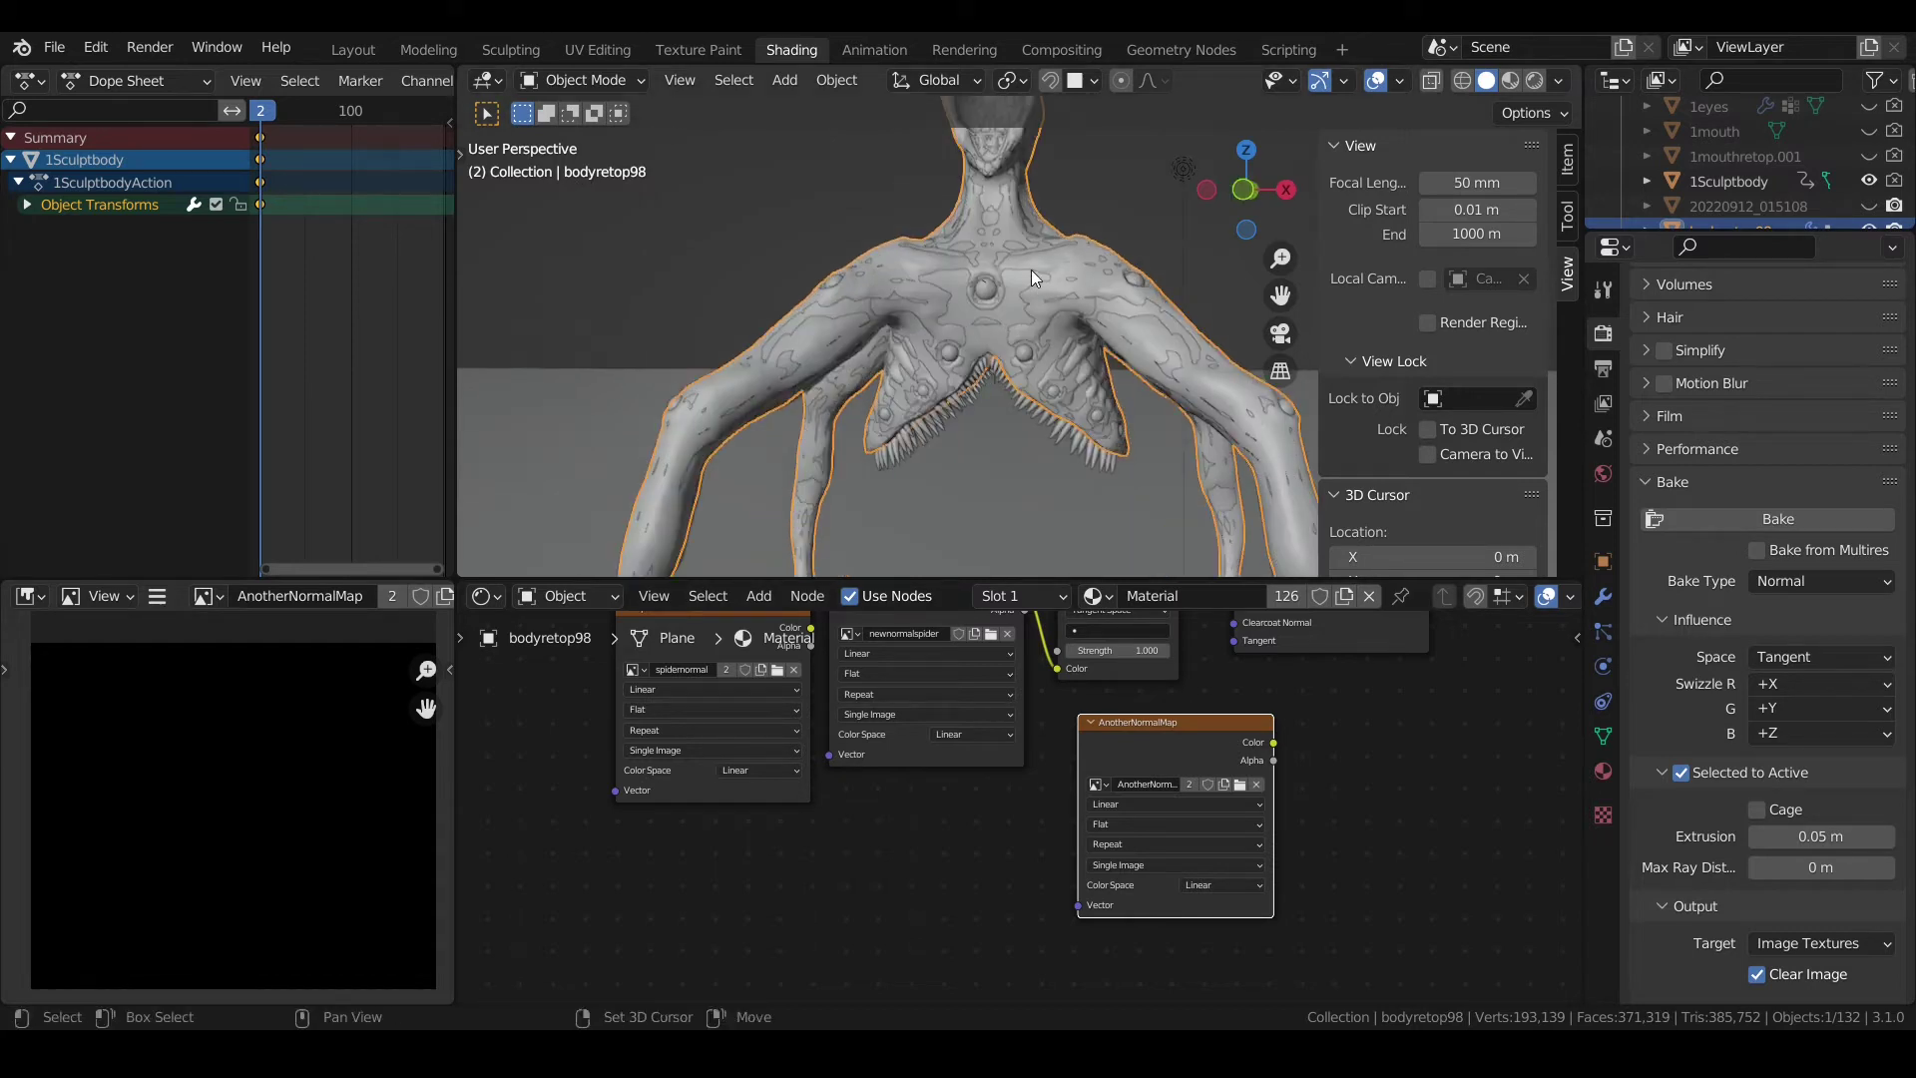
{"action": "scroll", "coordinate": [1032, 272], "scroll_direction": "down", "scroll_amount": 3}
{"action": "left_click", "coordinate": [996, 280]}
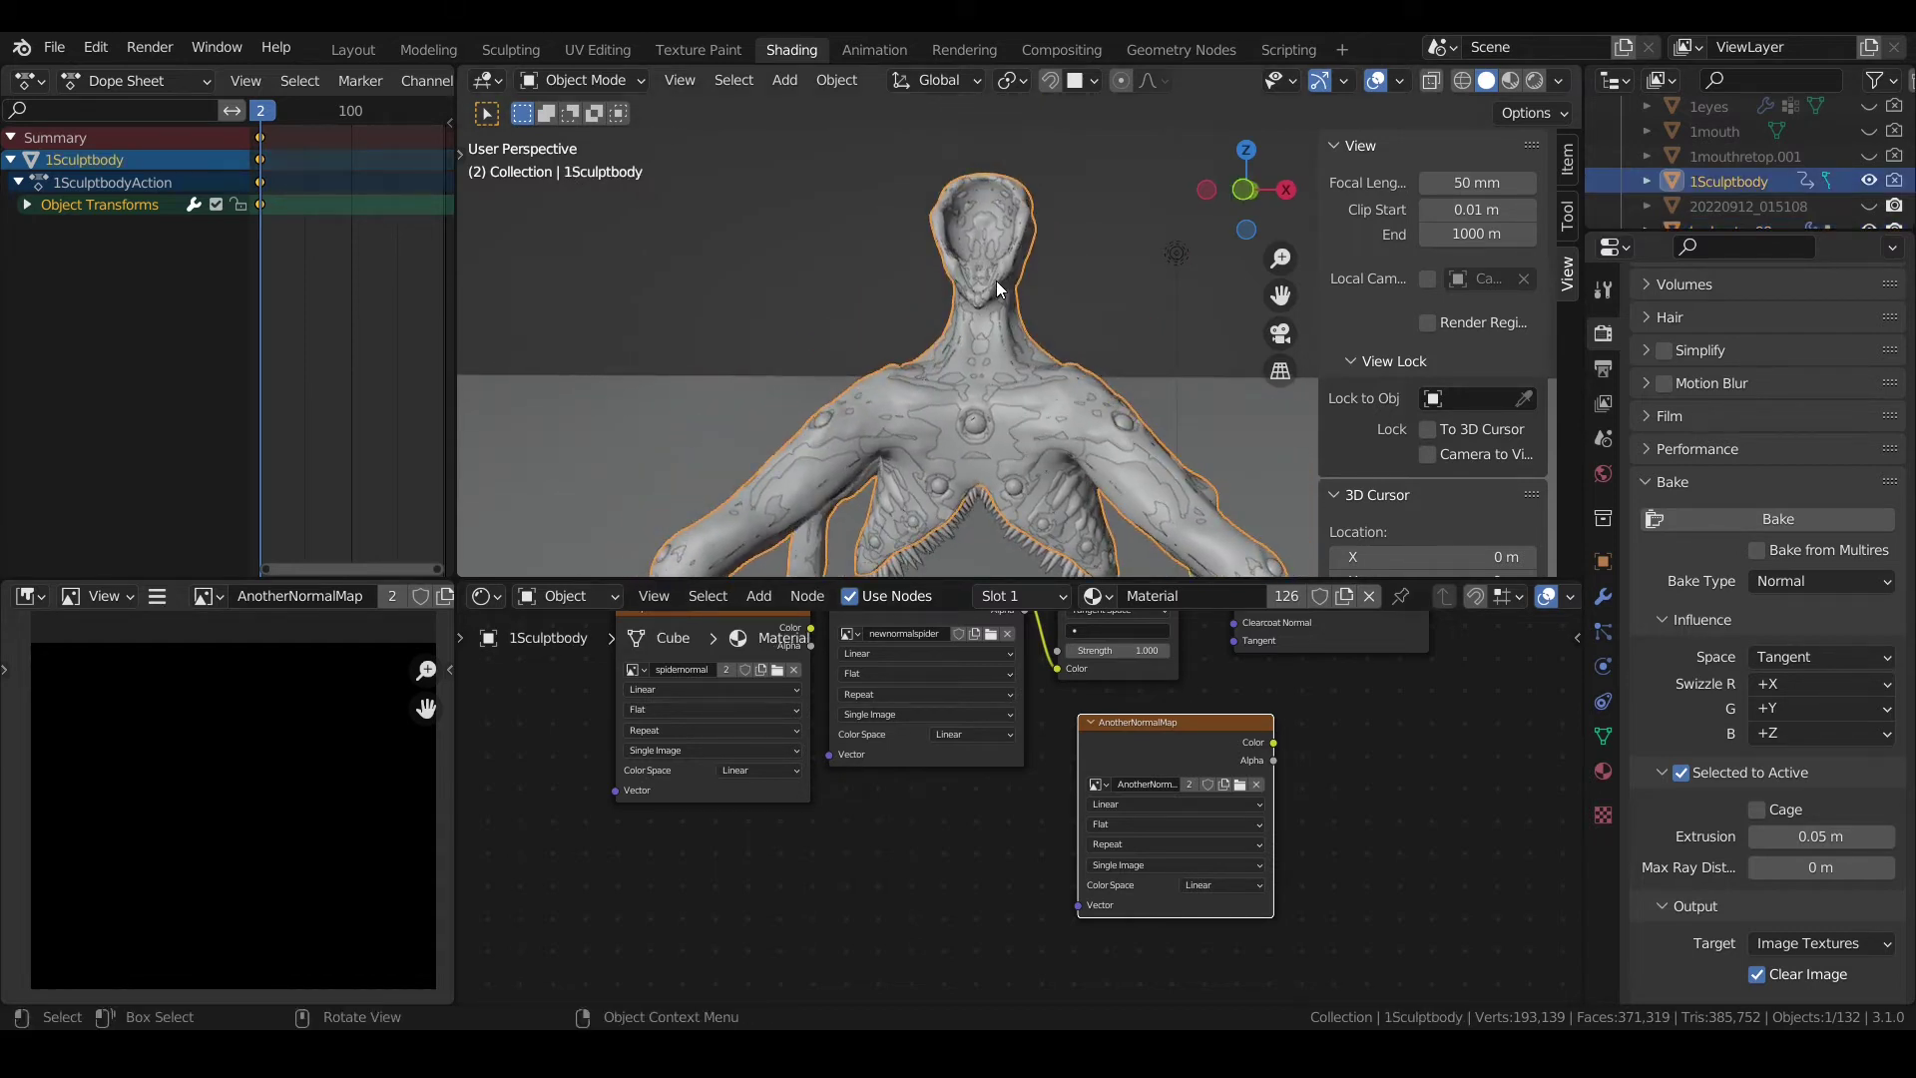
{"action": "key", "text": "g"}
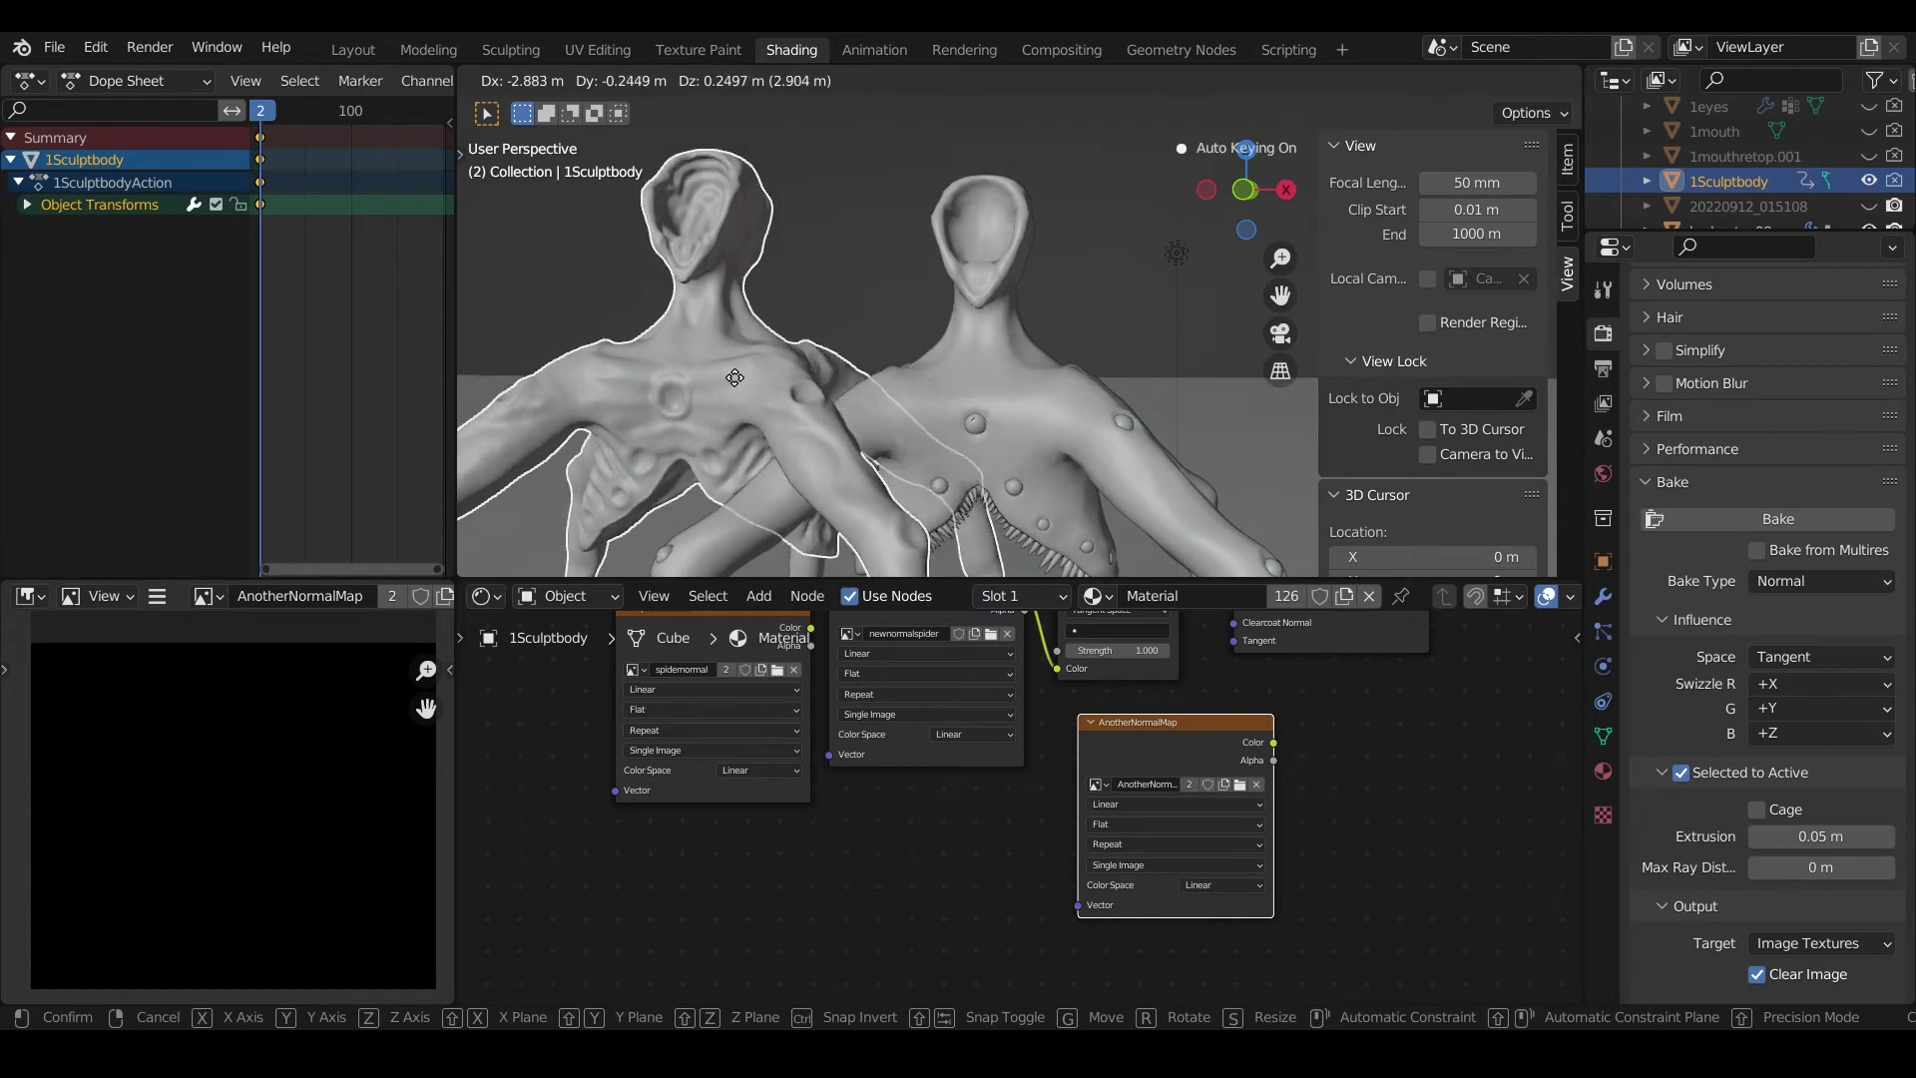
{"action": "right_click", "coordinate": [696, 286]}
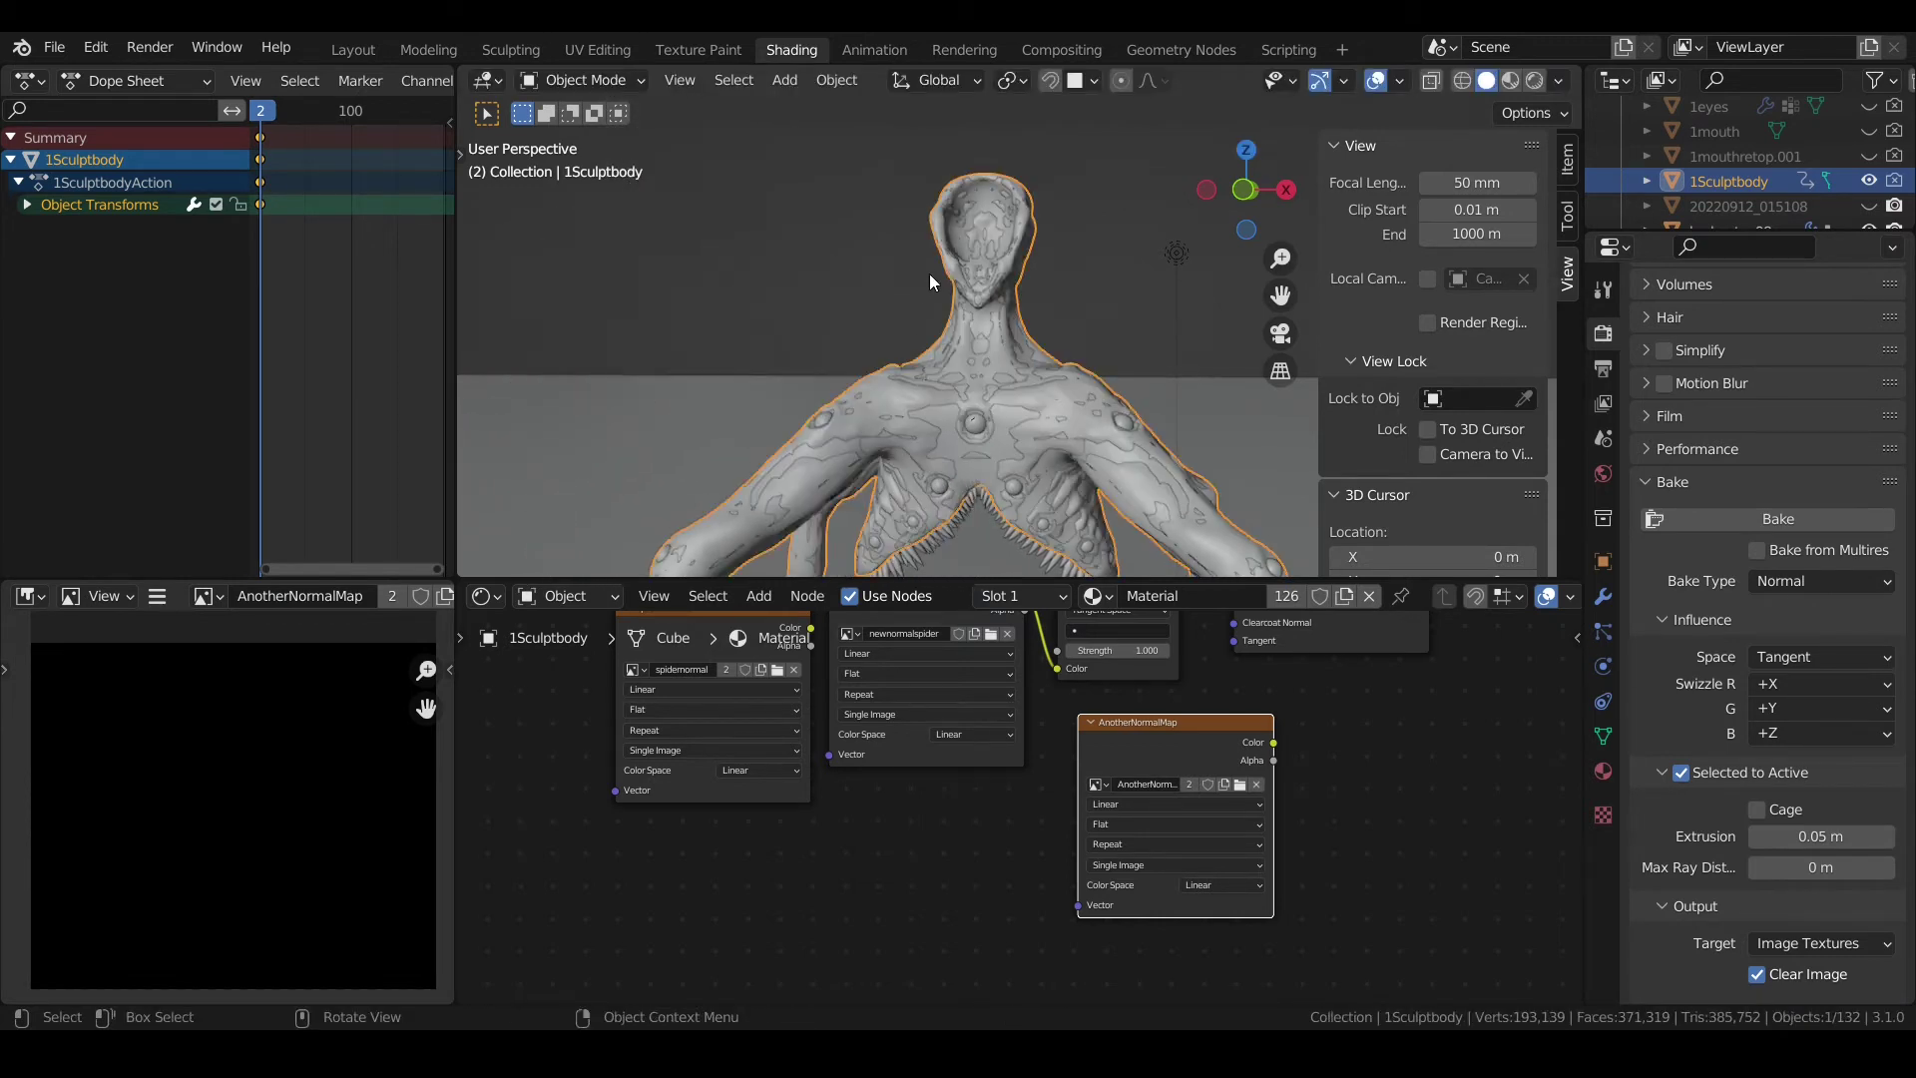
{"action": "left_click", "coordinate": [1002, 247], "text": "shift"}
{"action": "scroll", "coordinate": [1727, 163], "scroll_direction": "down", "scroll_amount": 1}
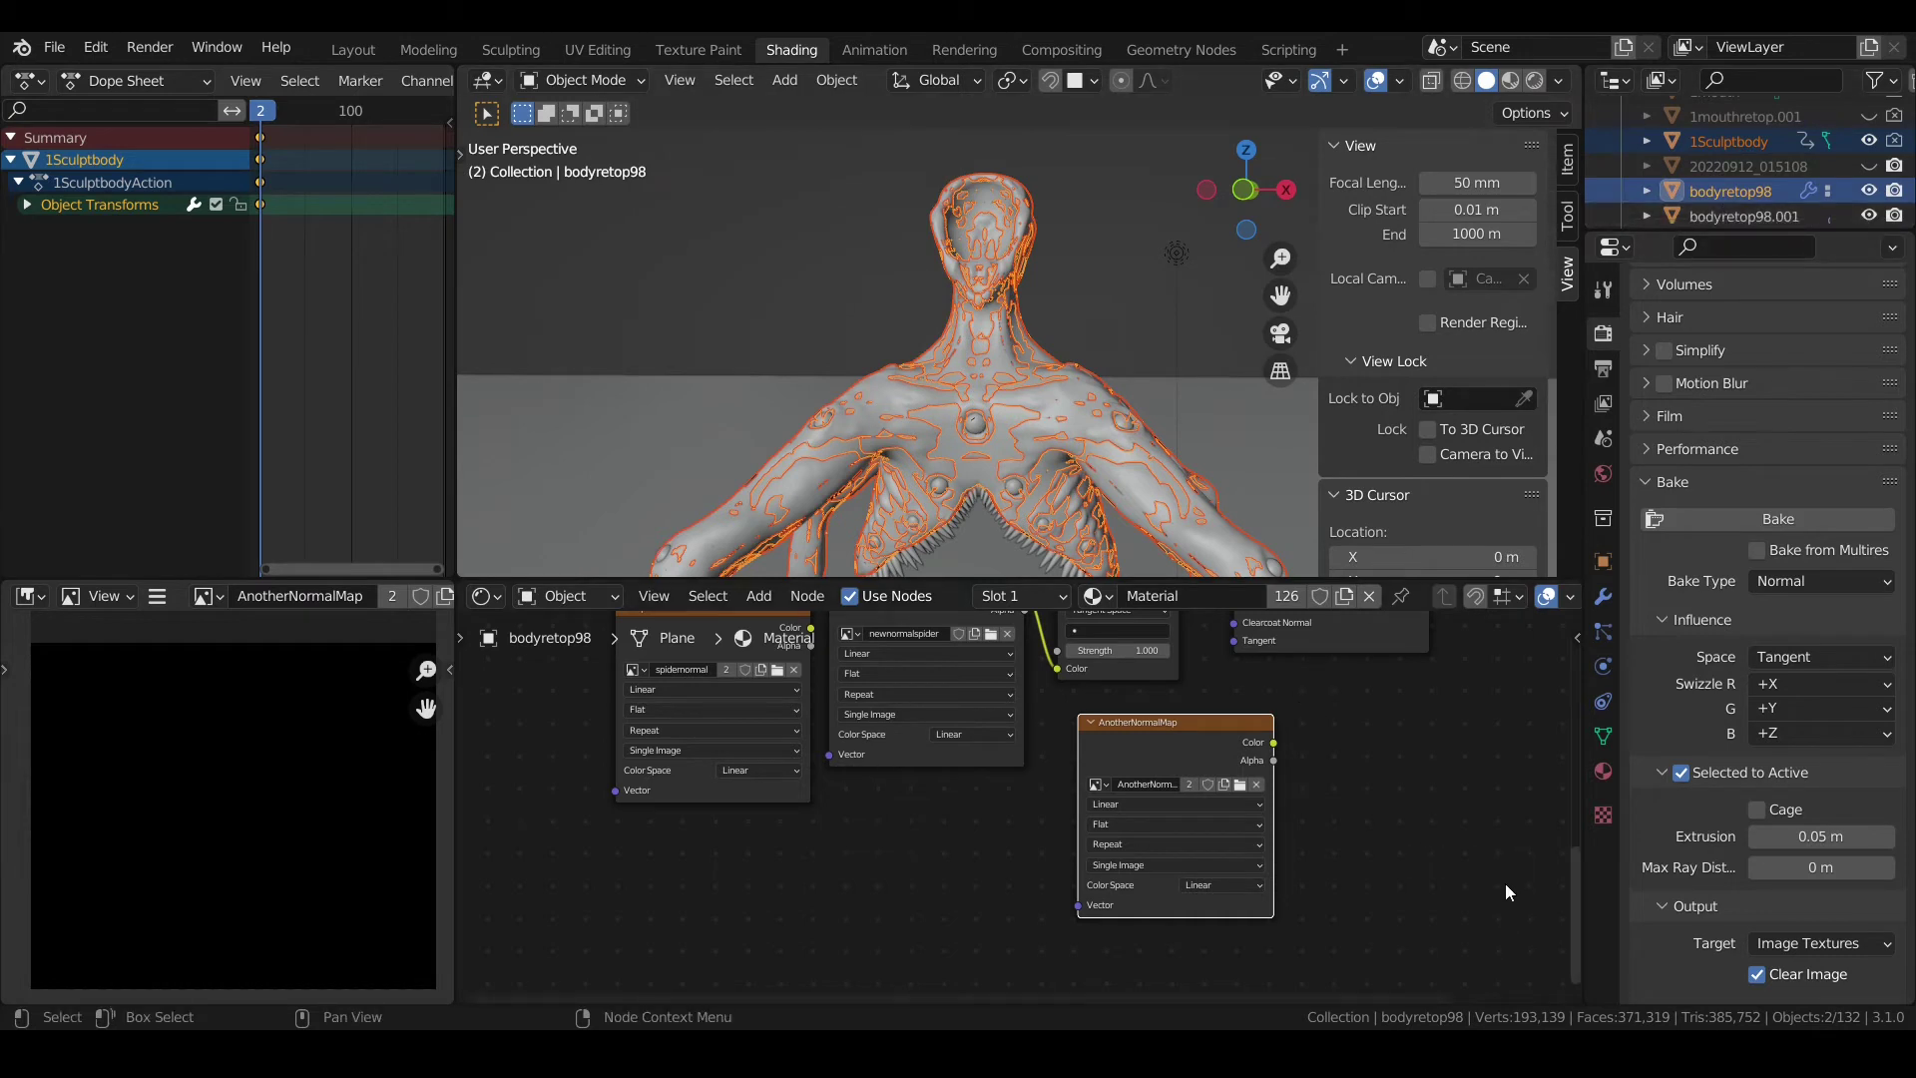
{"action": "left_click", "coordinate": [1800, 529]}
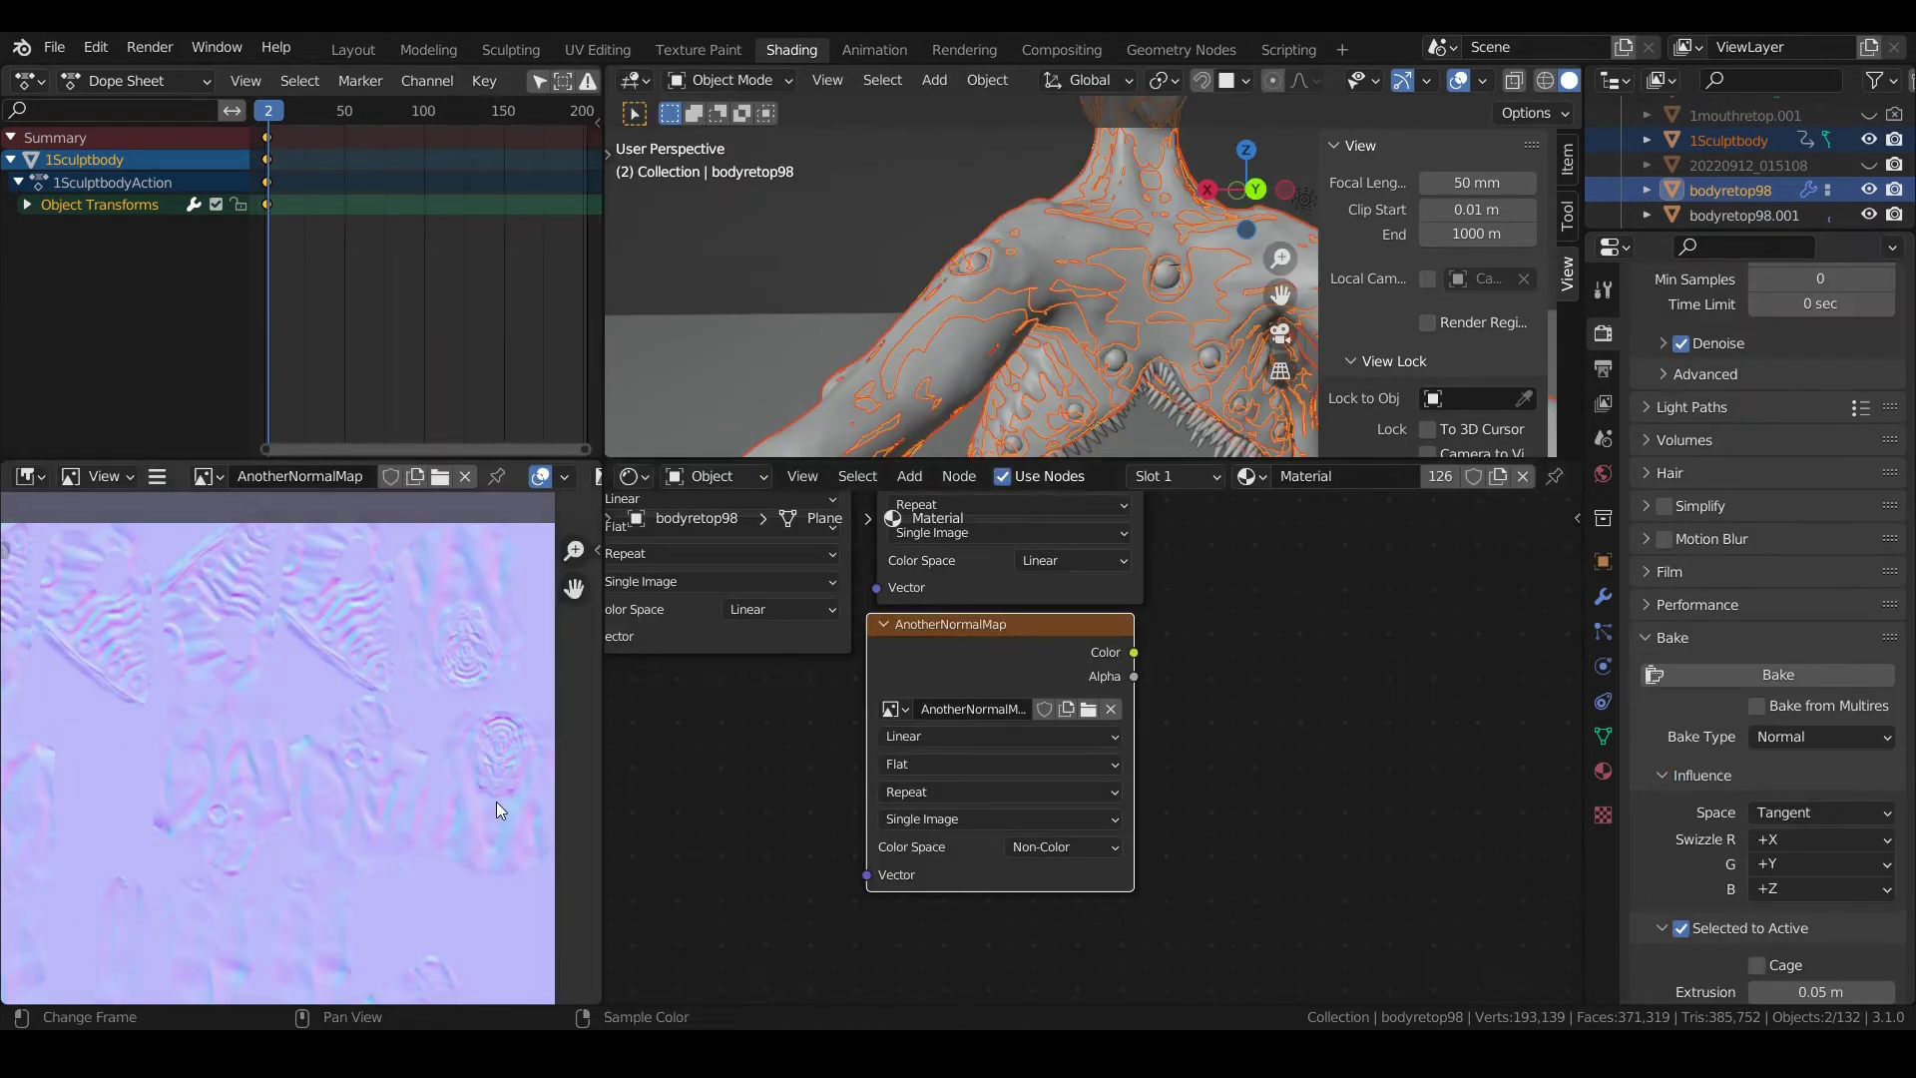
- Compare the baked AnotherNormalMap with newnormalspider and orbit to inspect the torso
{"action": "scroll", "coordinate": [321, 769], "scroll_direction": "down", "scroll_amount": 4}
{"action": "scroll", "coordinate": [322, 768], "scroll_direction": "up", "scroll_amount": 3}
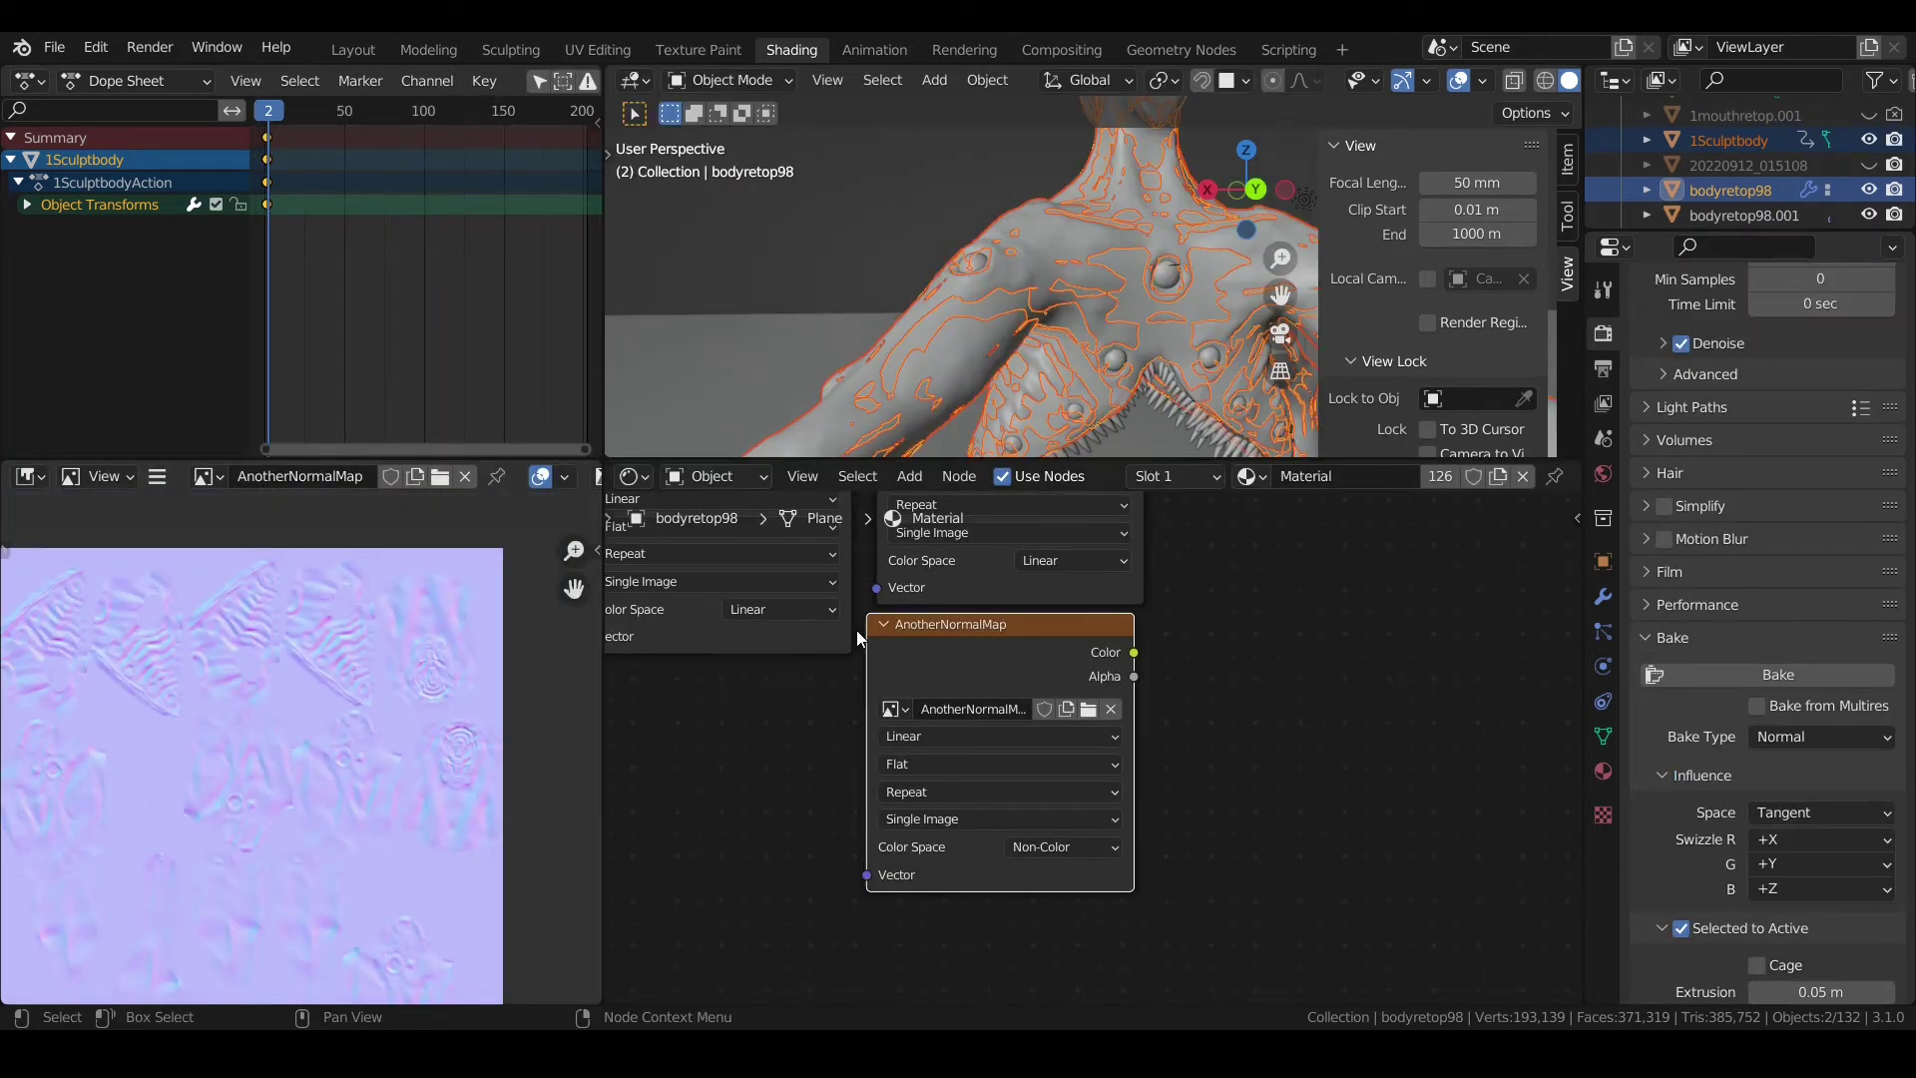
{"action": "scroll", "coordinate": [248, 794], "scroll_direction": "down", "scroll_amount": 4}
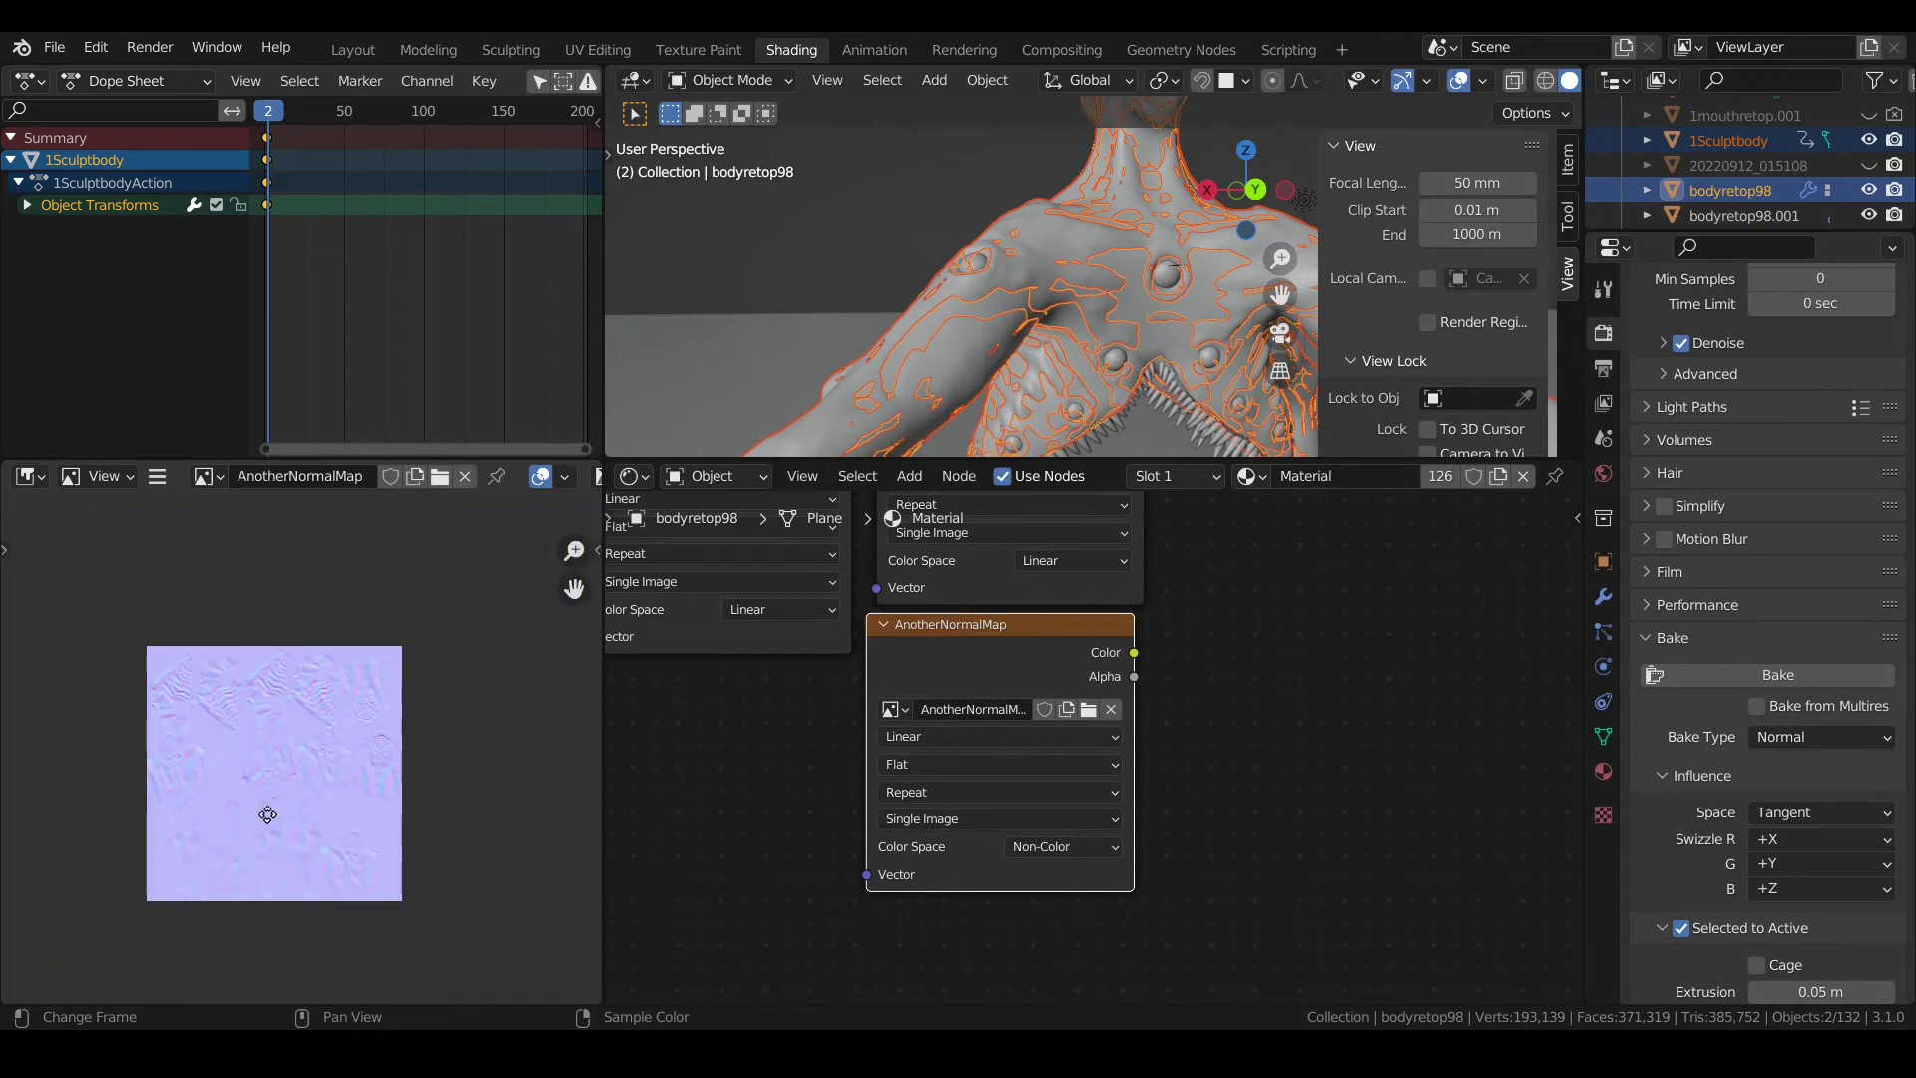
{"action": "scroll", "coordinate": [280, 811], "scroll_direction": "up", "scroll_amount": 5}
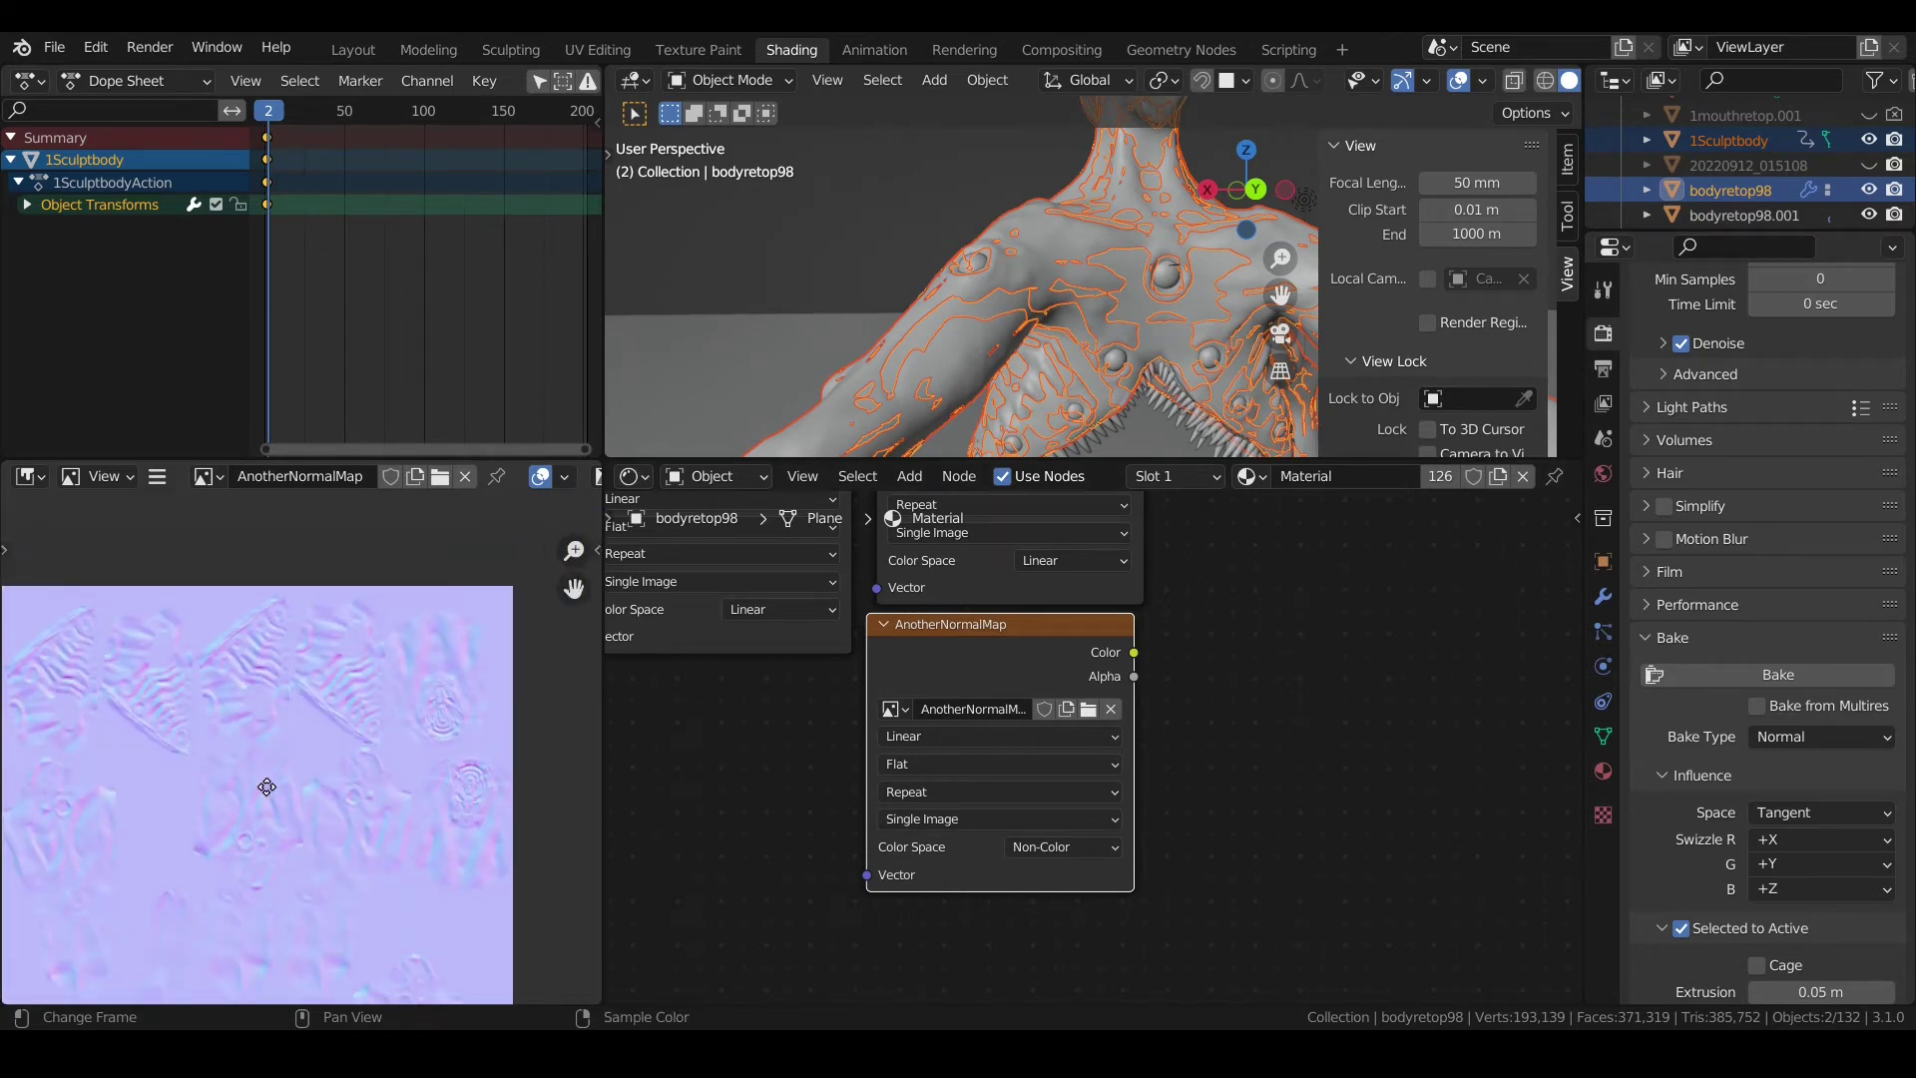
{"action": "middle_click_drag", "start_coordinate": [878, 559], "coordinate": [895, 746]}
{"action": "left_click", "coordinate": [1075, 523]}
{"action": "left_click", "coordinate": [951, 814]}
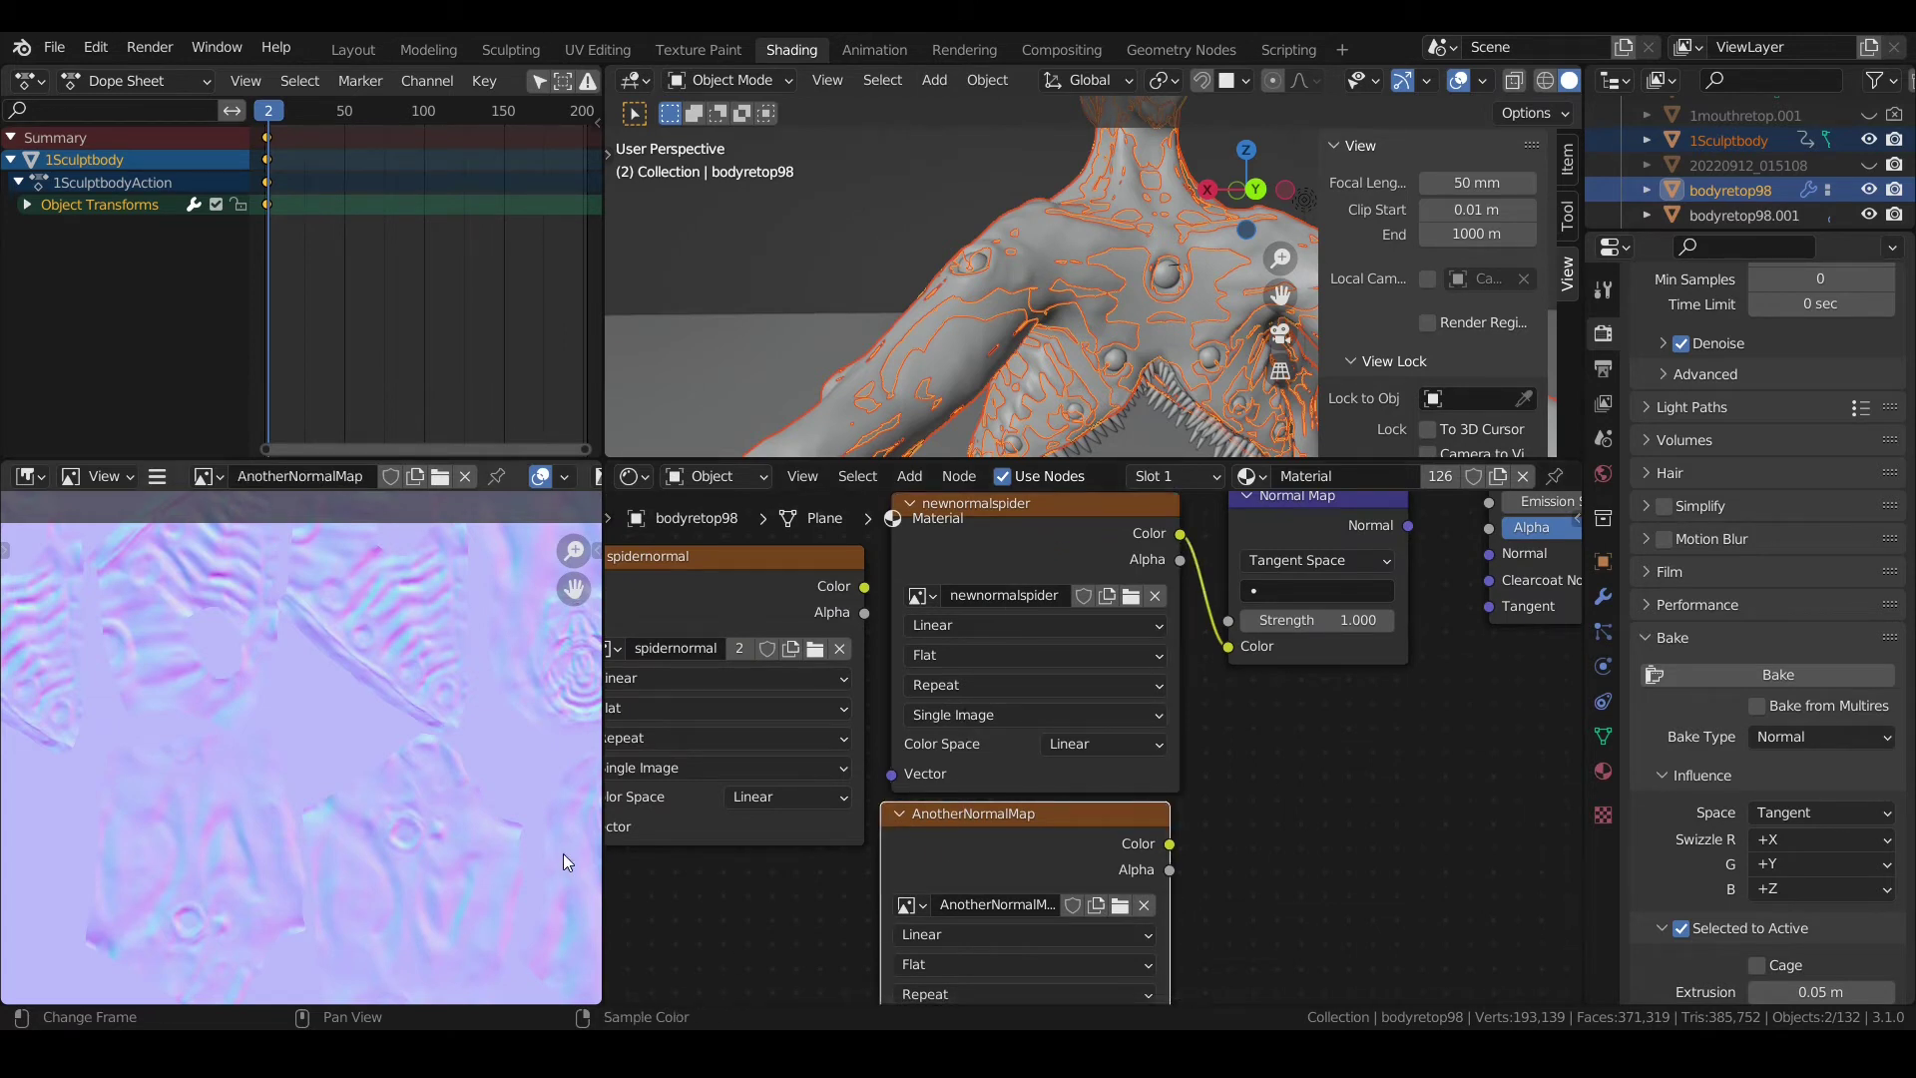
{"action": "middle_click_drag", "start_coordinate": [895, 833], "coordinate": [938, 615]}
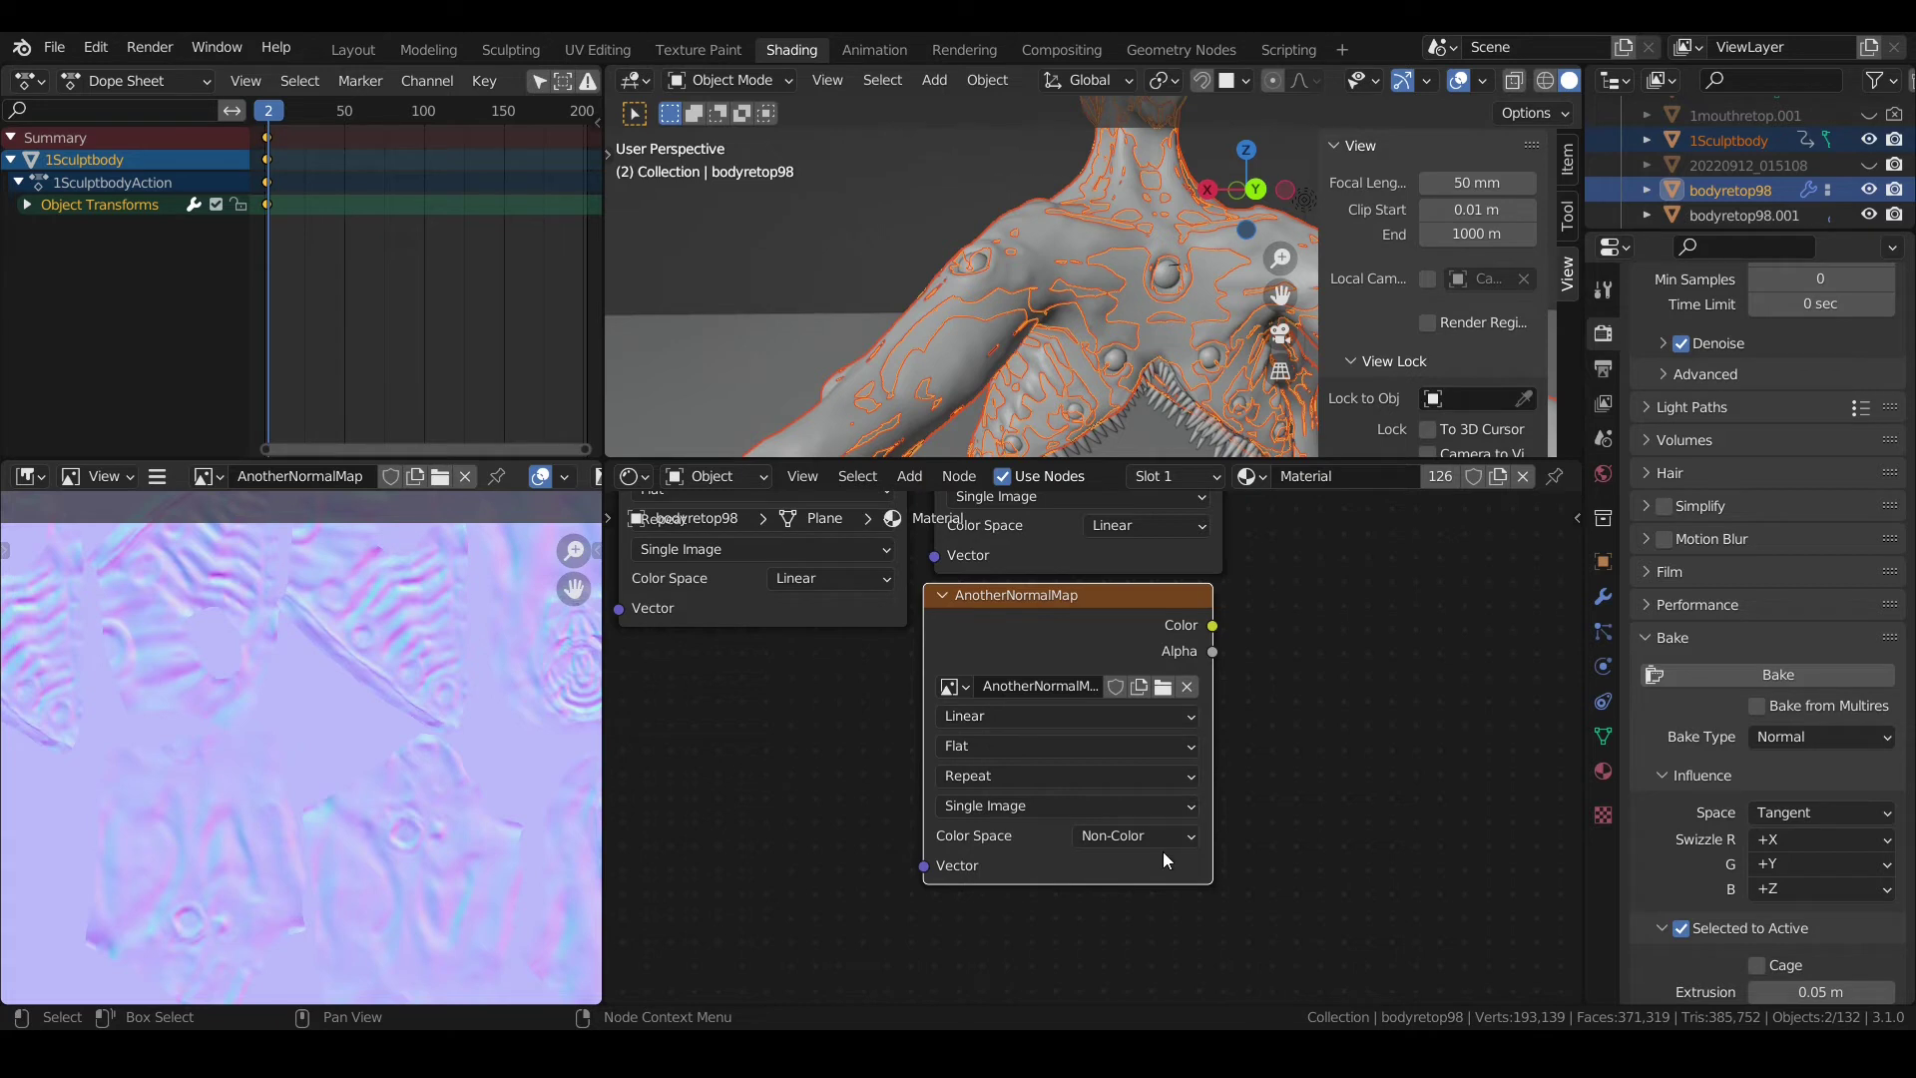
{"action": "scroll", "coordinate": [277, 779], "scroll_direction": "down", "scroll_amount": 4}
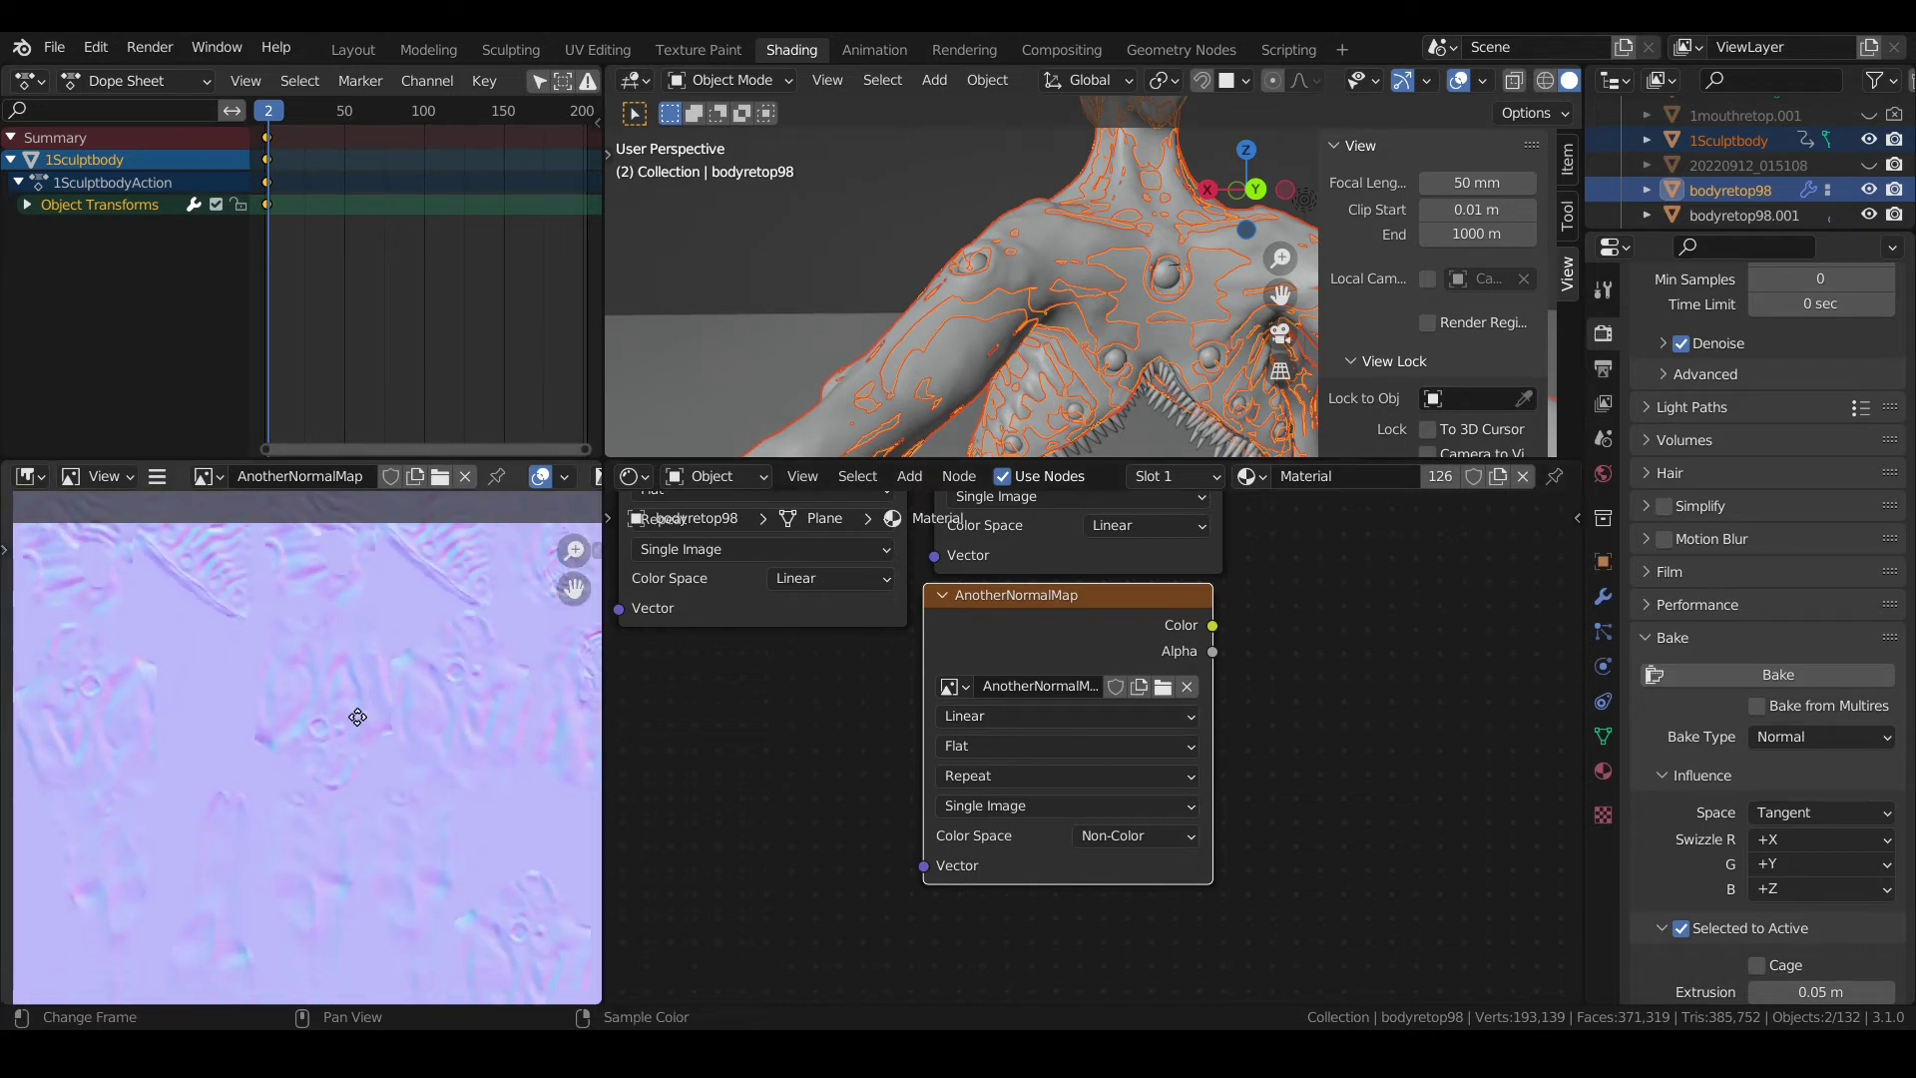
{"action": "scroll", "coordinate": [362, 716], "scroll_direction": "down", "scroll_amount": 3}
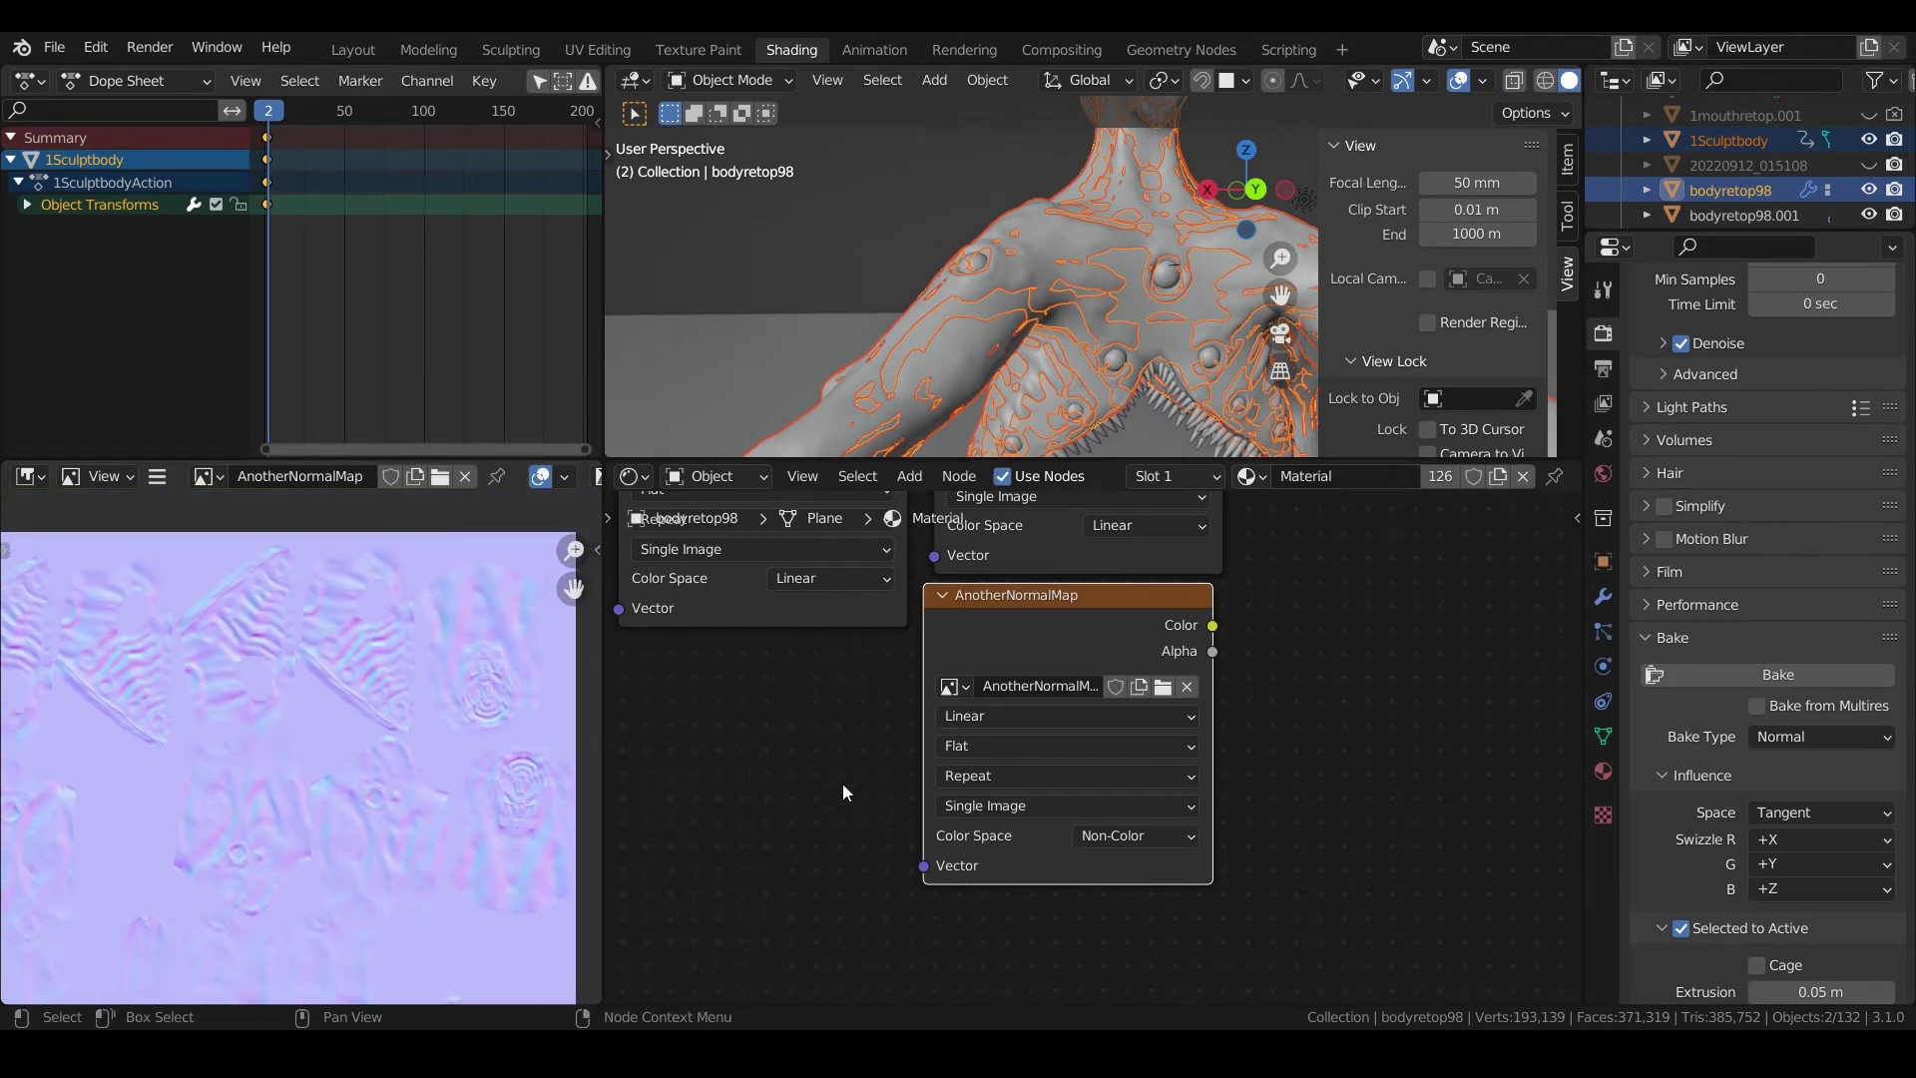
{"action": "left_click_drag", "start_coordinate": [1260, 167], "coordinate": [1234, 200]}
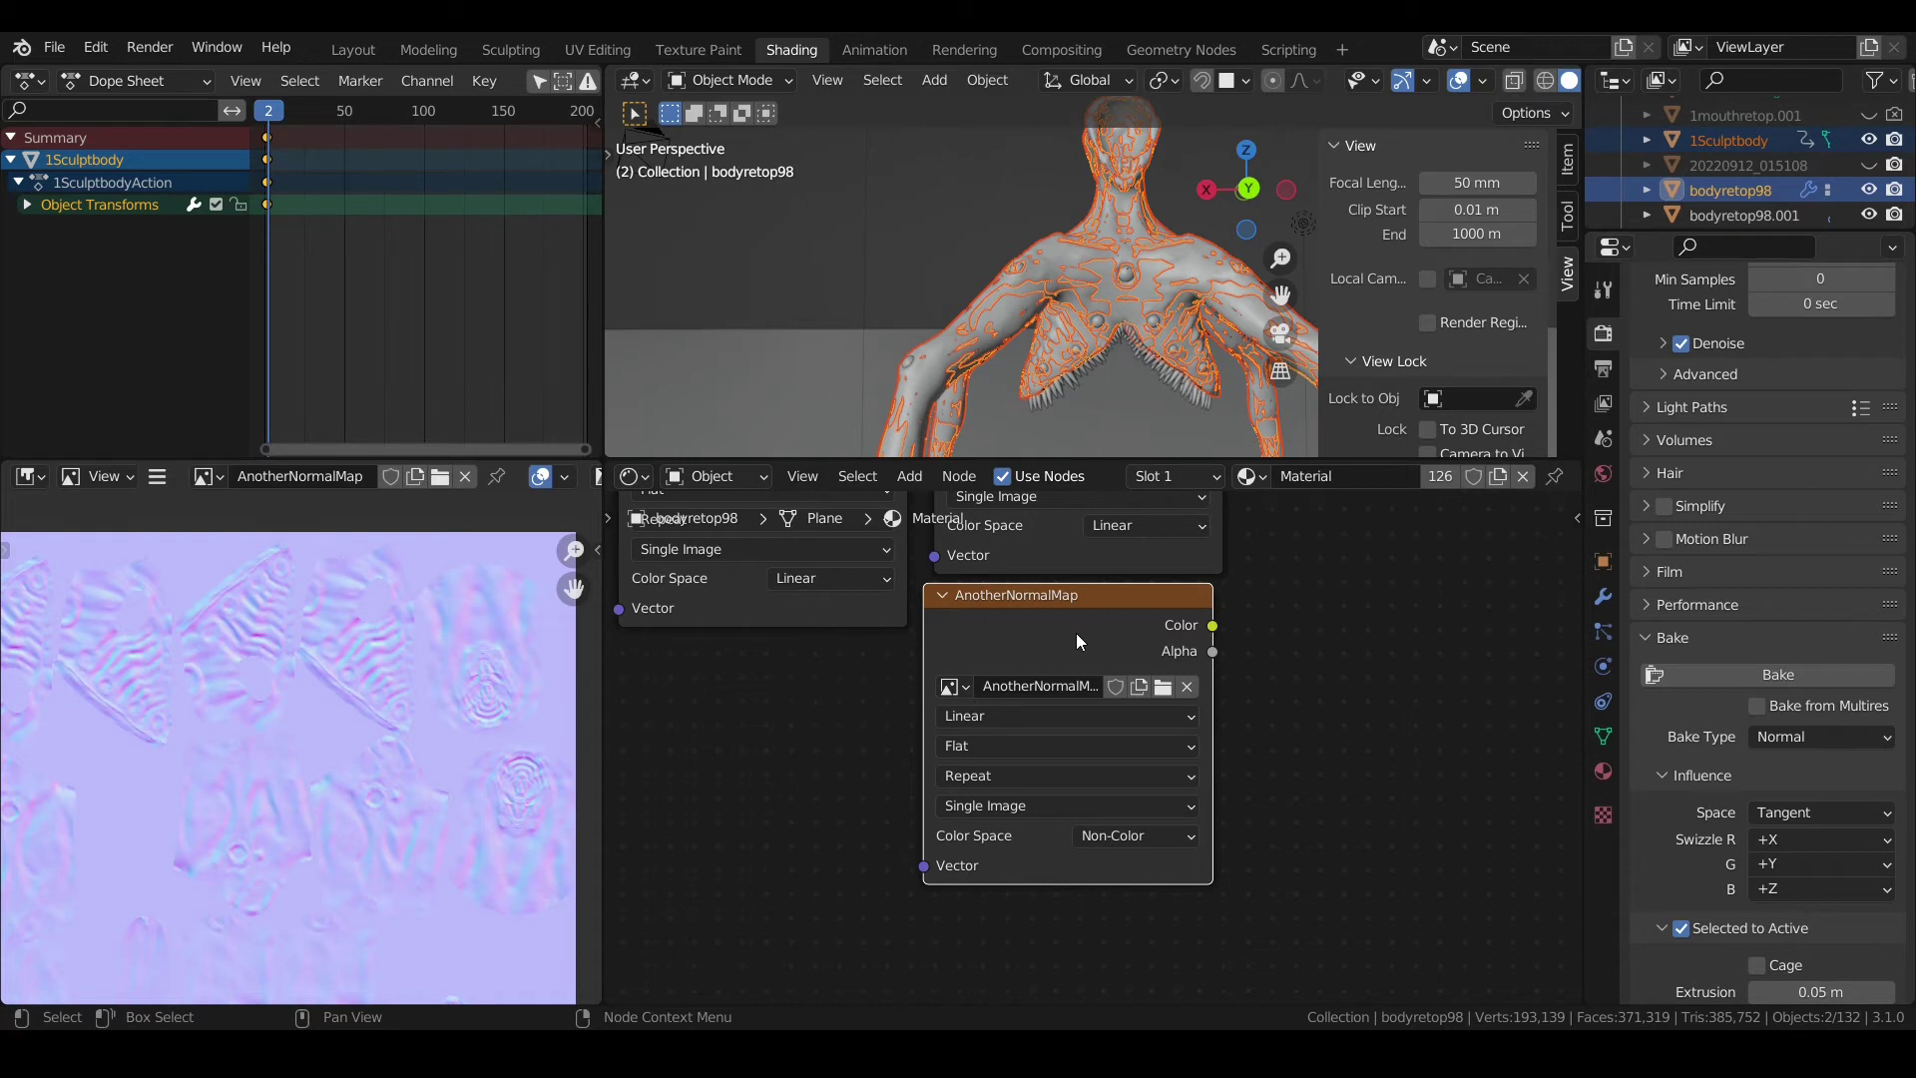
{"action": "mouse_move", "coordinate": [1076, 633]}
{"action": "left_mouse_down"}
{"action": "mouse_move", "coordinate": [1130, 701]}
{"action": "mouse_move", "coordinate": [964, 736]}
{"action": "mouse_move", "coordinate": [1133, 689]}
{"action": "mouse_move", "coordinate": [1073, 658]}
{"action": "left_mouse_up"}
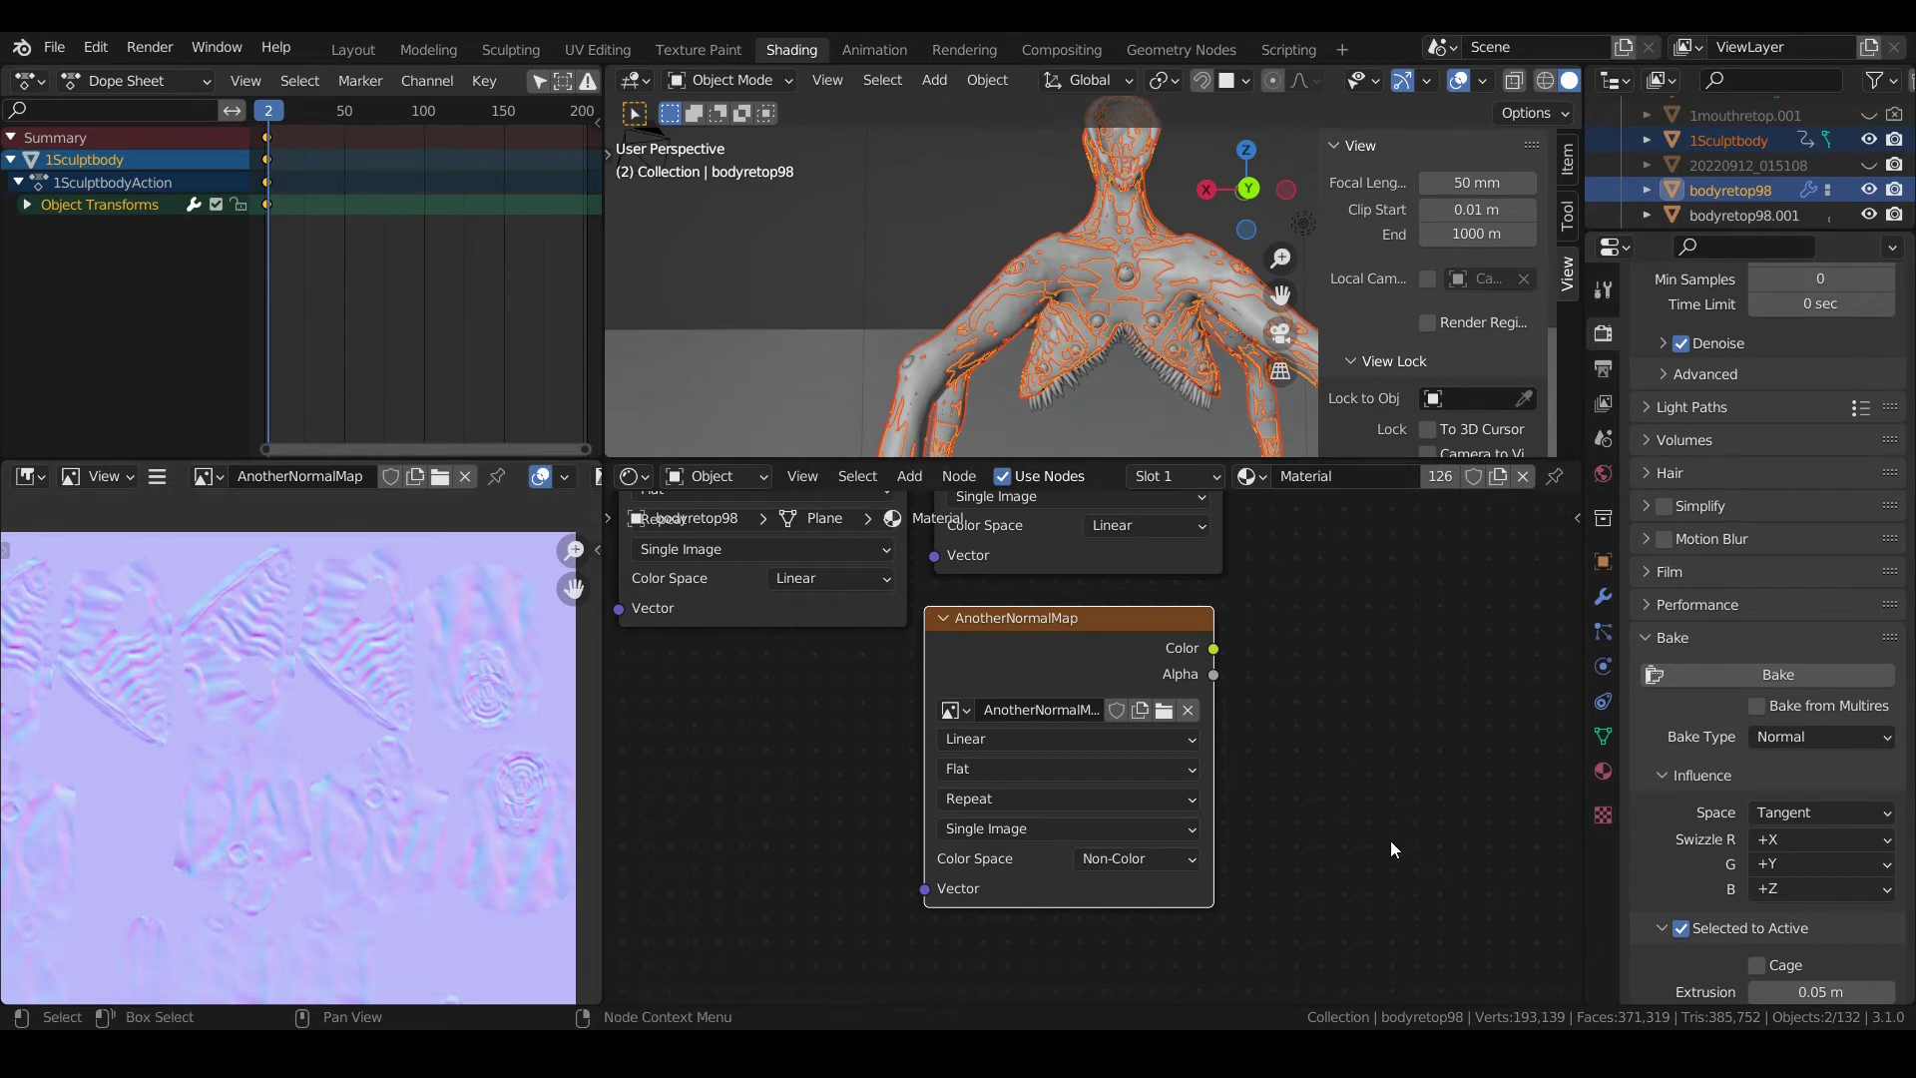
- Save the baked AnotherNormalMap image to disk with Image > Save in the Image Editor
{"action": "scroll", "coordinate": [172, 760], "scroll_direction": "down", "scroll_amount": 3}
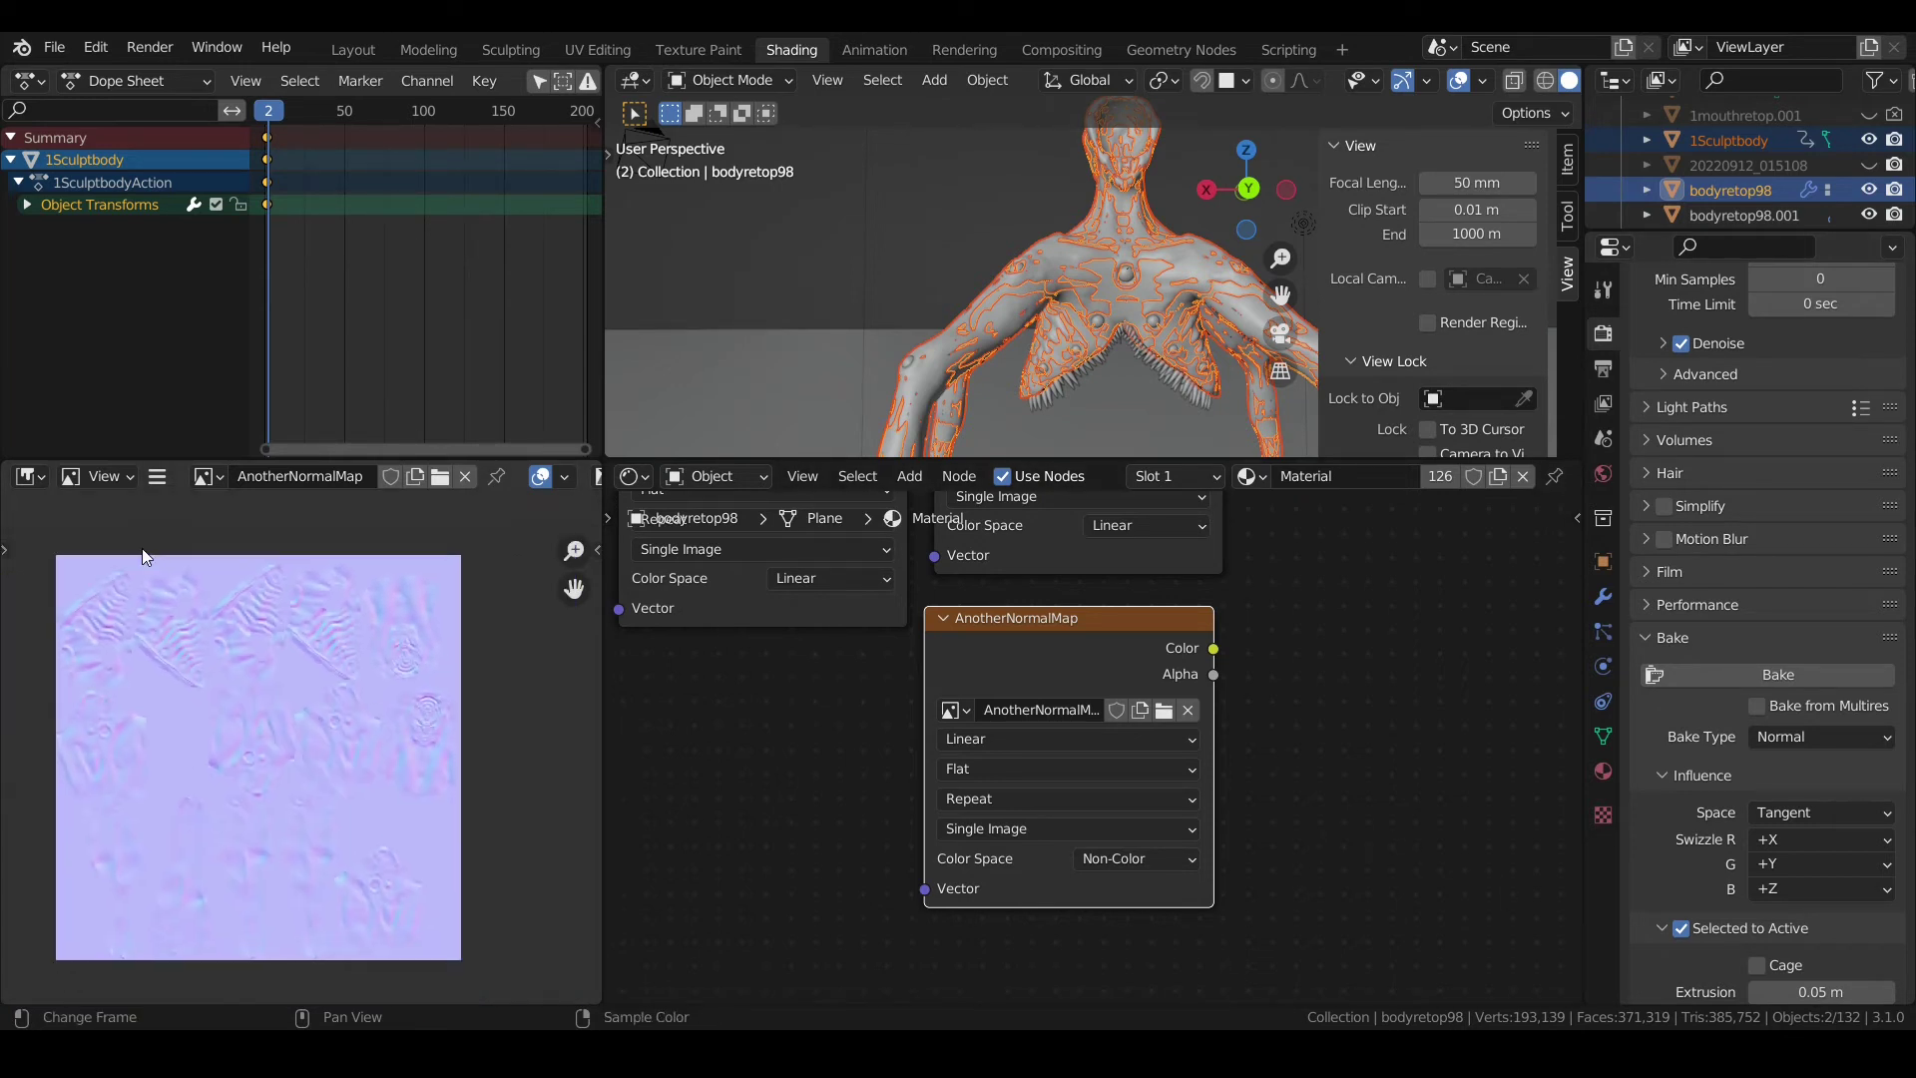
{"action": "scroll", "coordinate": [139, 543], "scroll_direction": "up", "scroll_amount": 4}
{"action": "scroll", "coordinate": [154, 642], "scroll_direction": "down", "scroll_amount": 3}
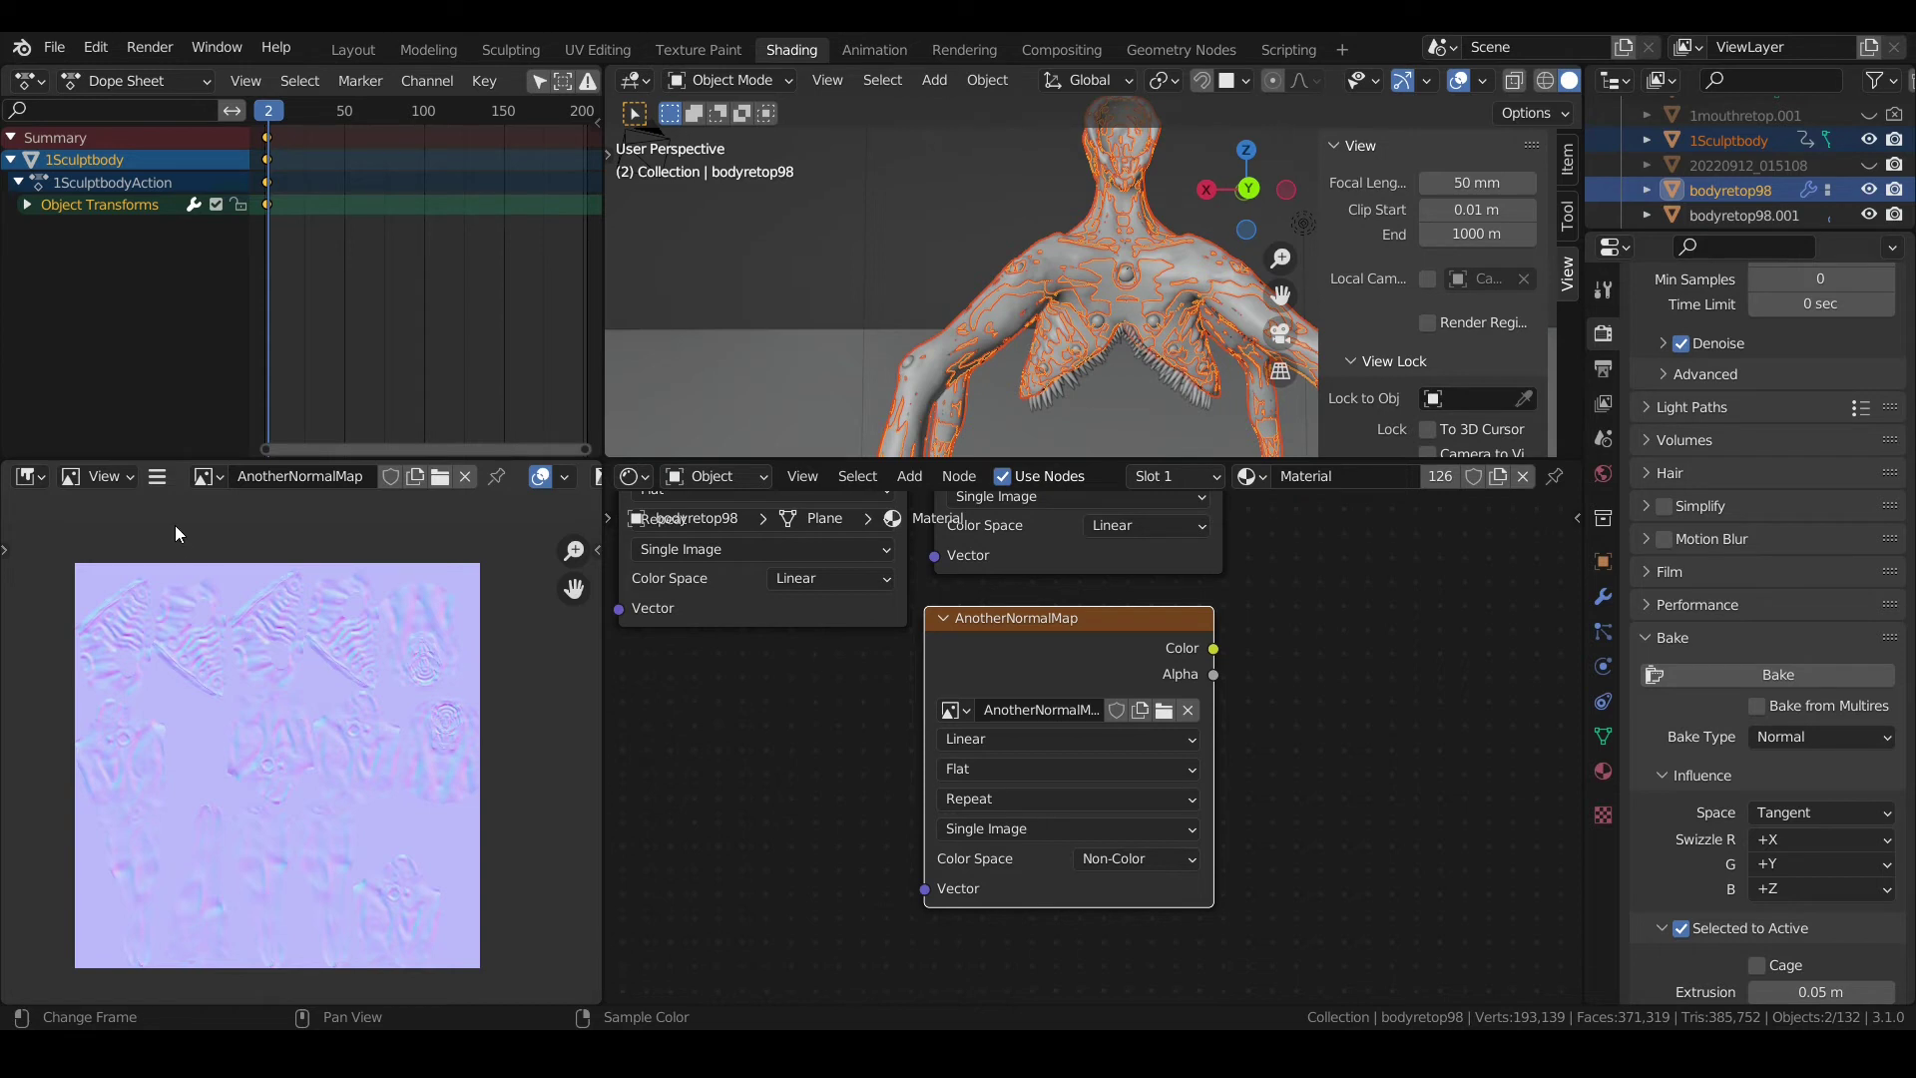
{"action": "left_click", "coordinate": [157, 477]}
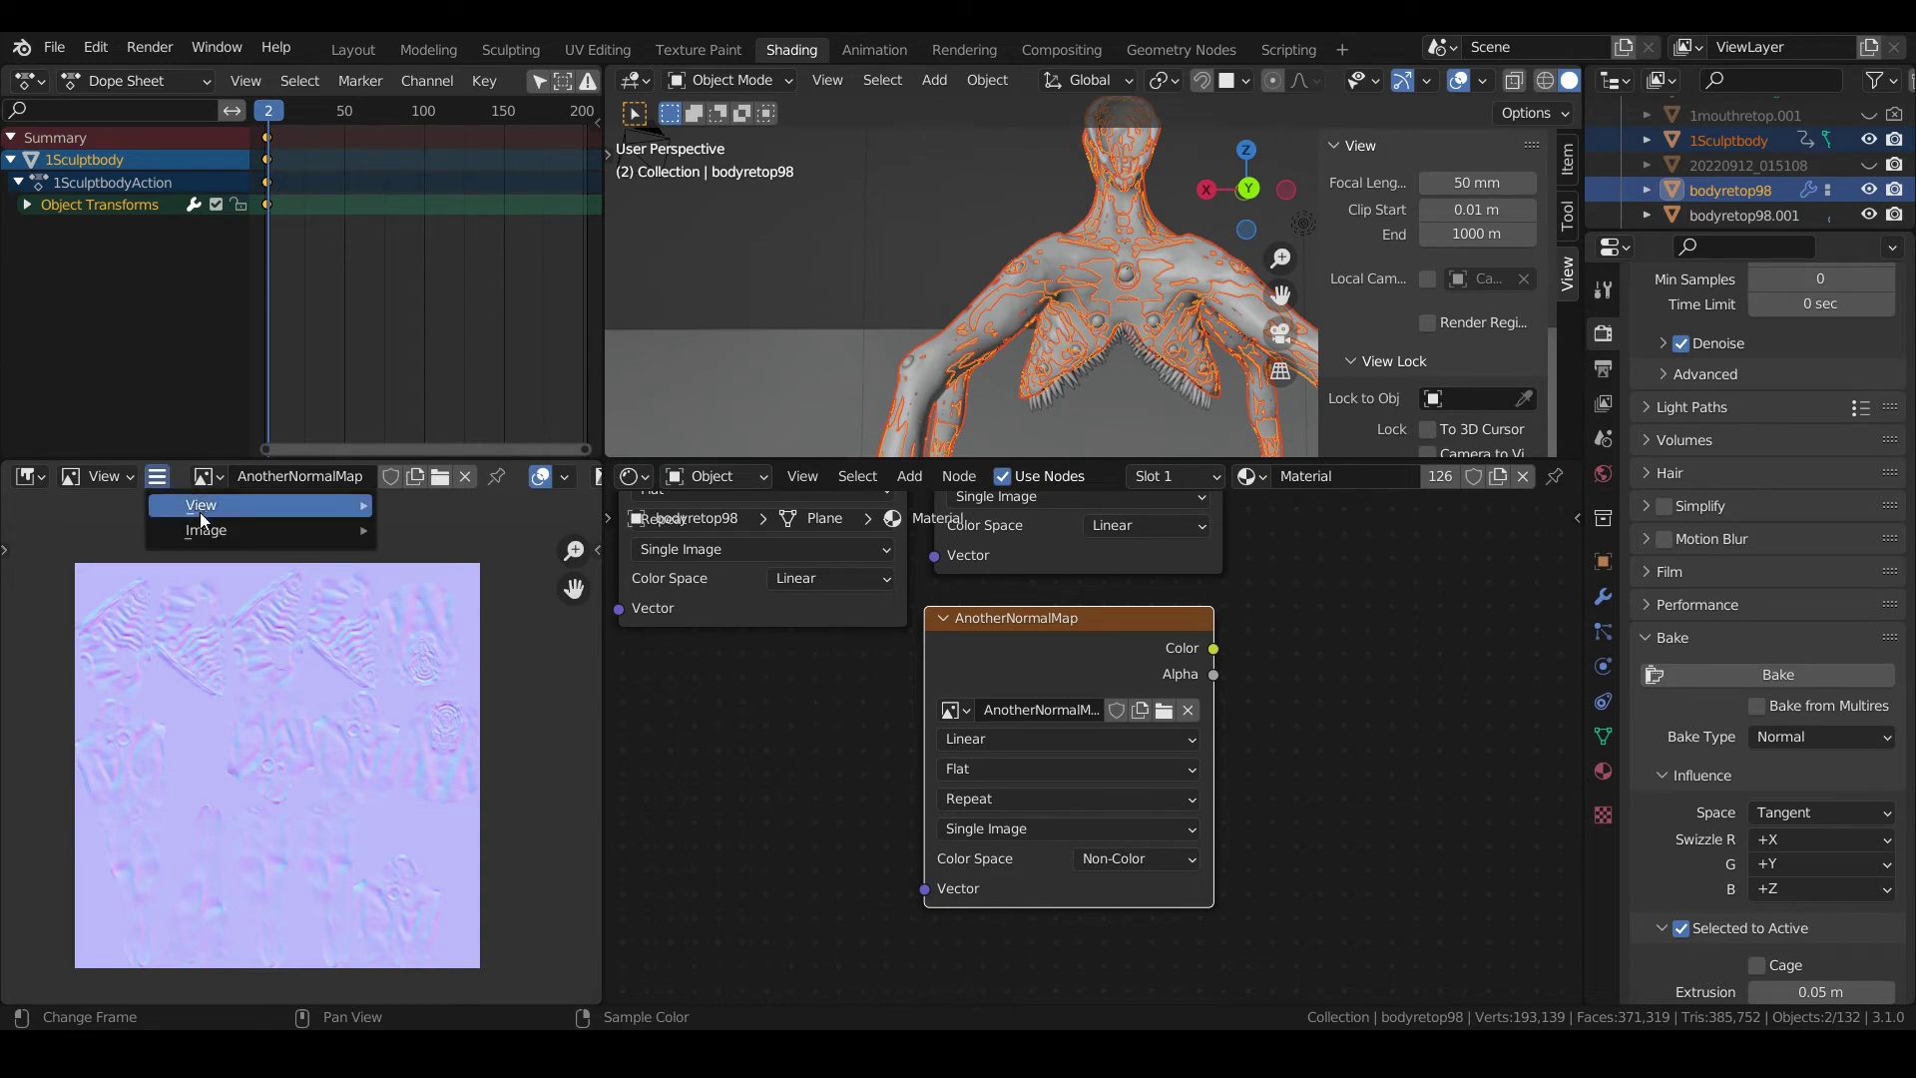
{"action": "mouse_move", "coordinate": [210, 529]}
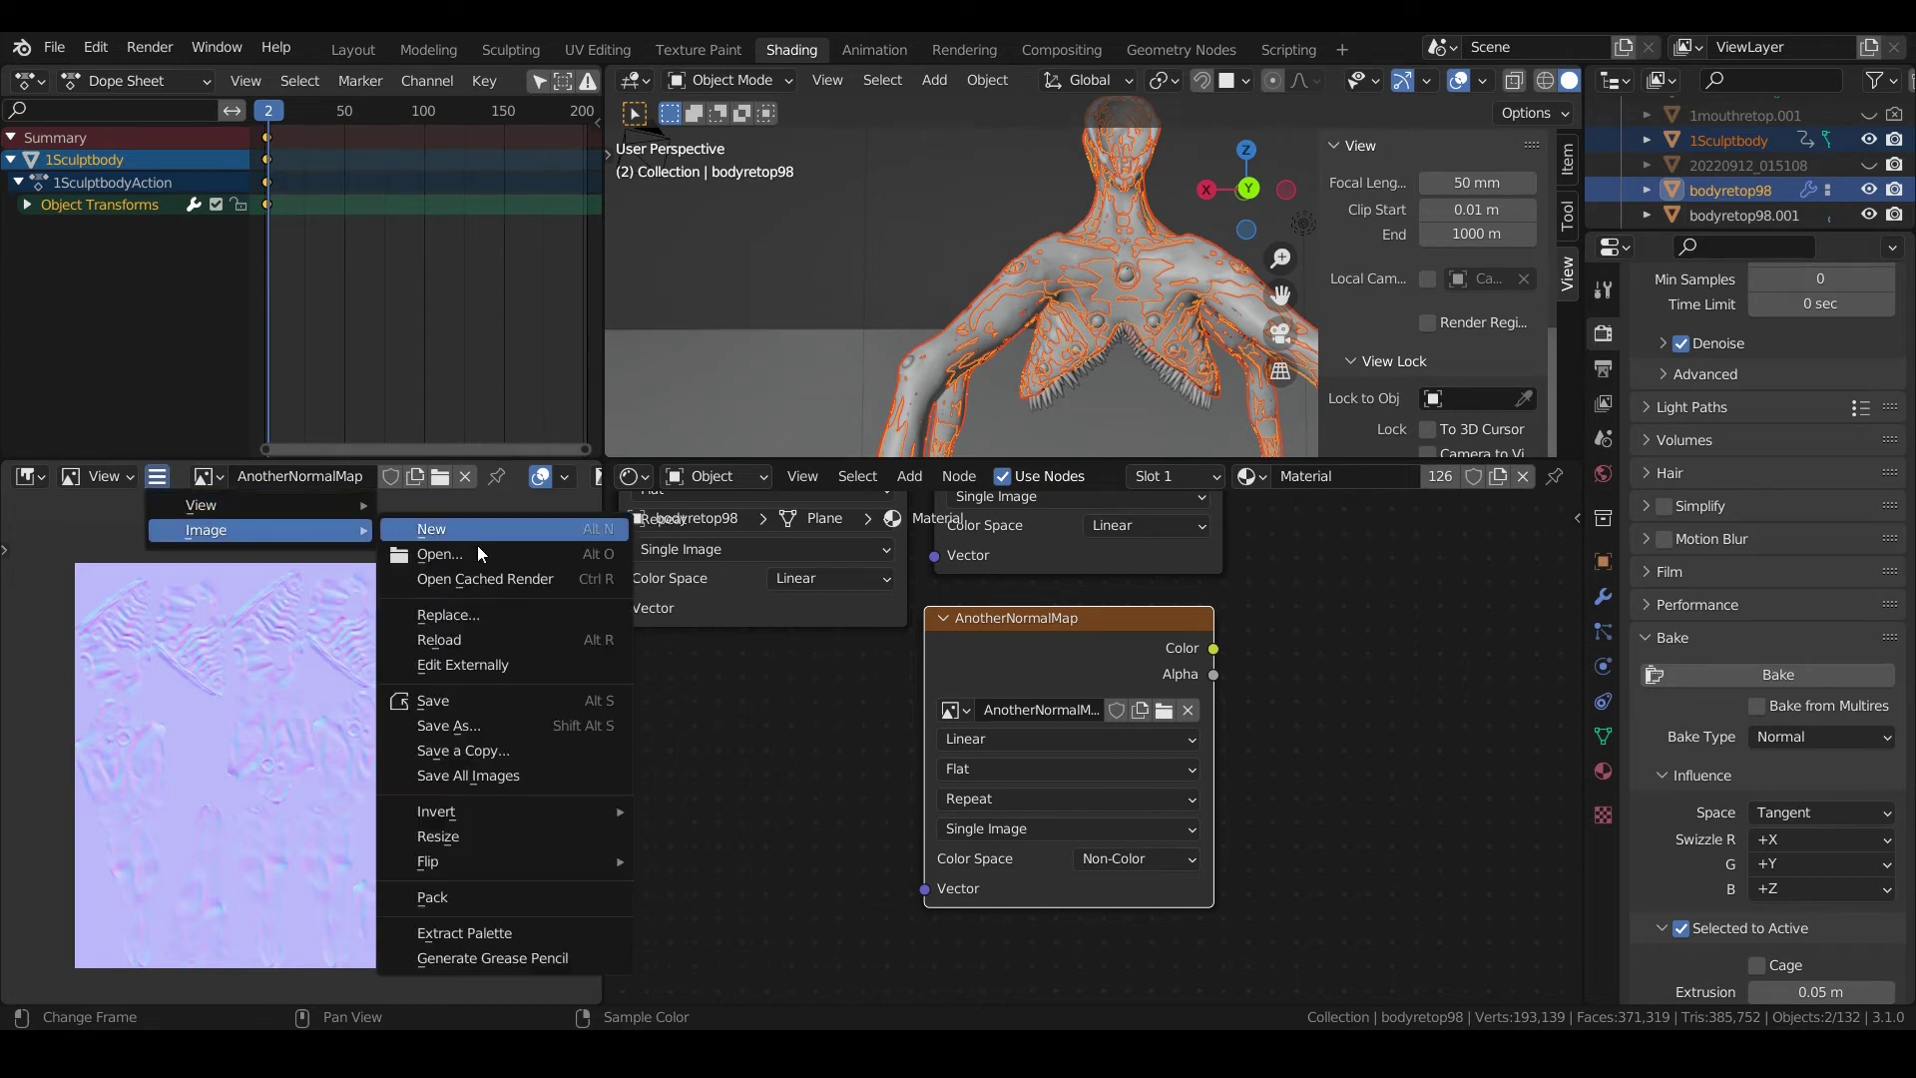
{"action": "left_click", "coordinate": [507, 703]}
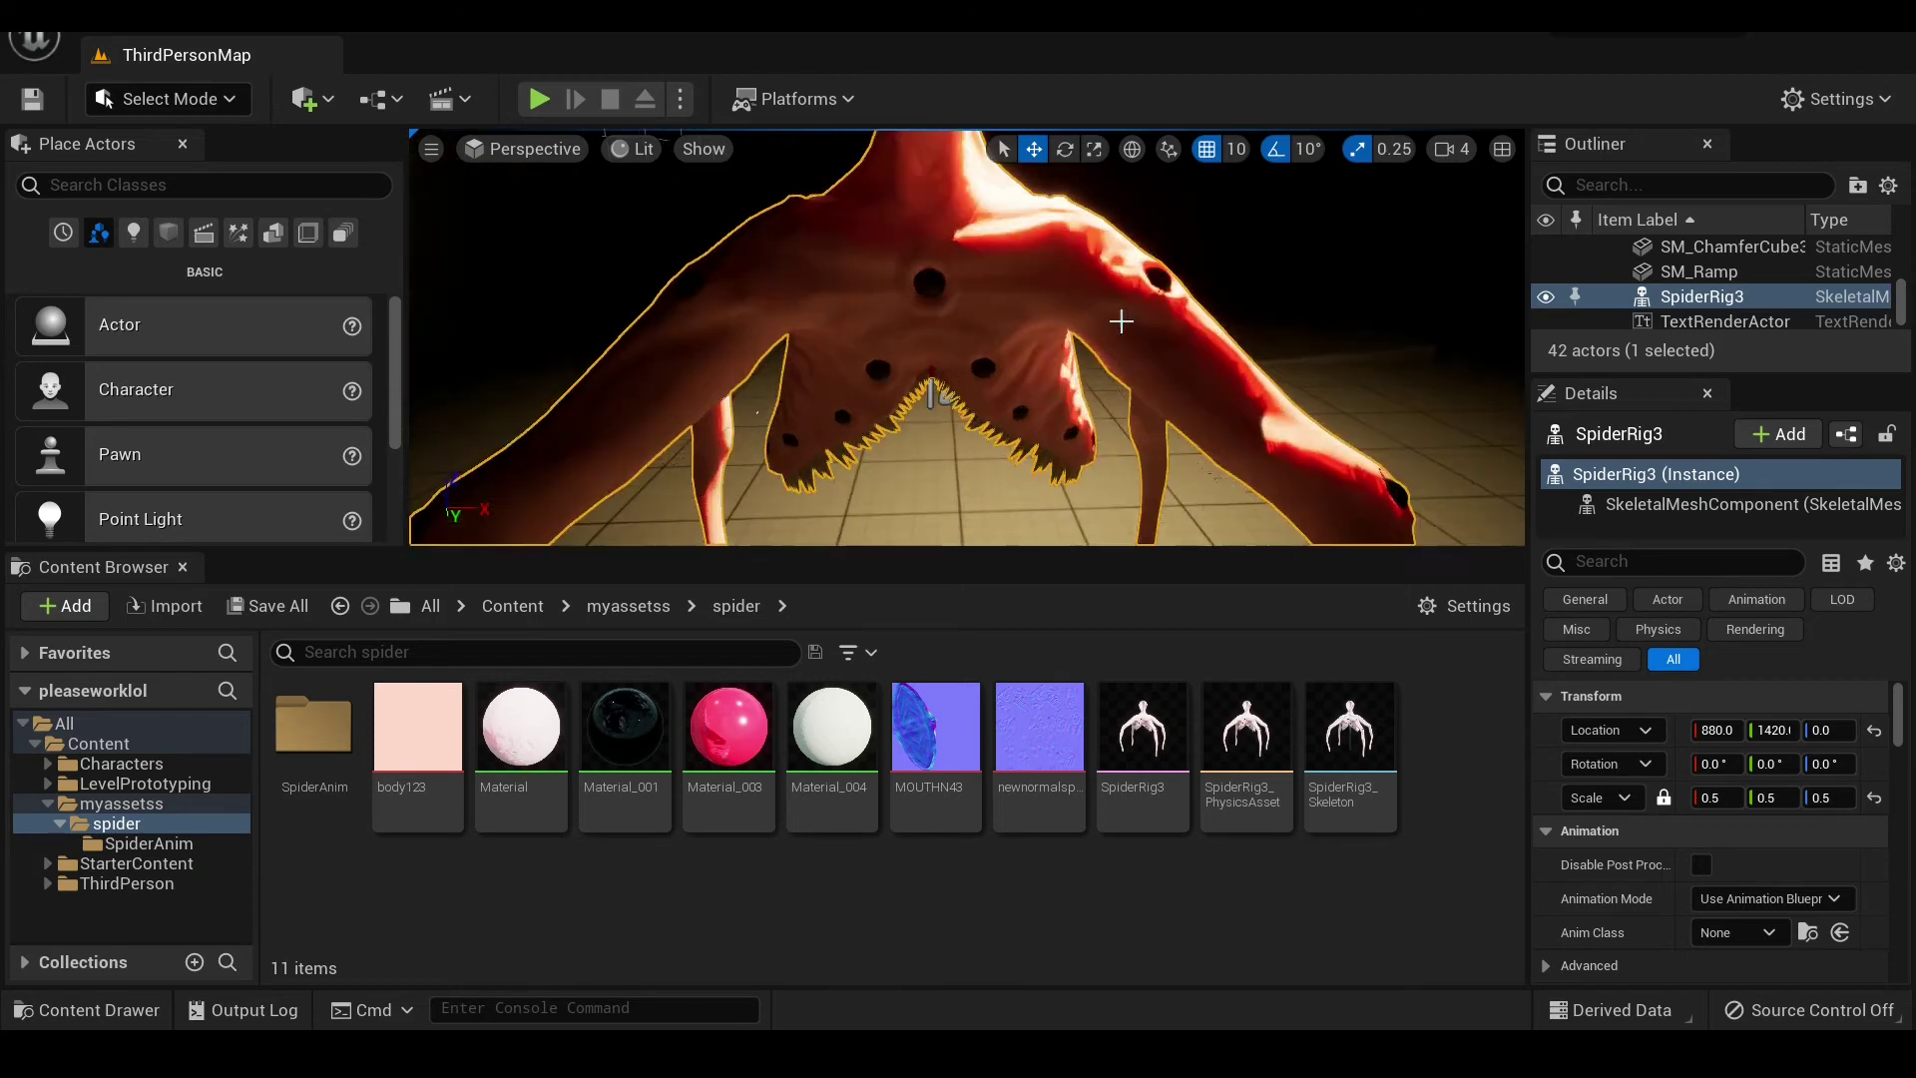
- Open the spider Material, shift its Texture Sample node left, then close it applying changes
{"action": "scroll", "coordinate": [1121, 321], "scroll_direction": "down", "scroll_amount": 5}
{"action": "mouse_move", "coordinate": [976, 809]}
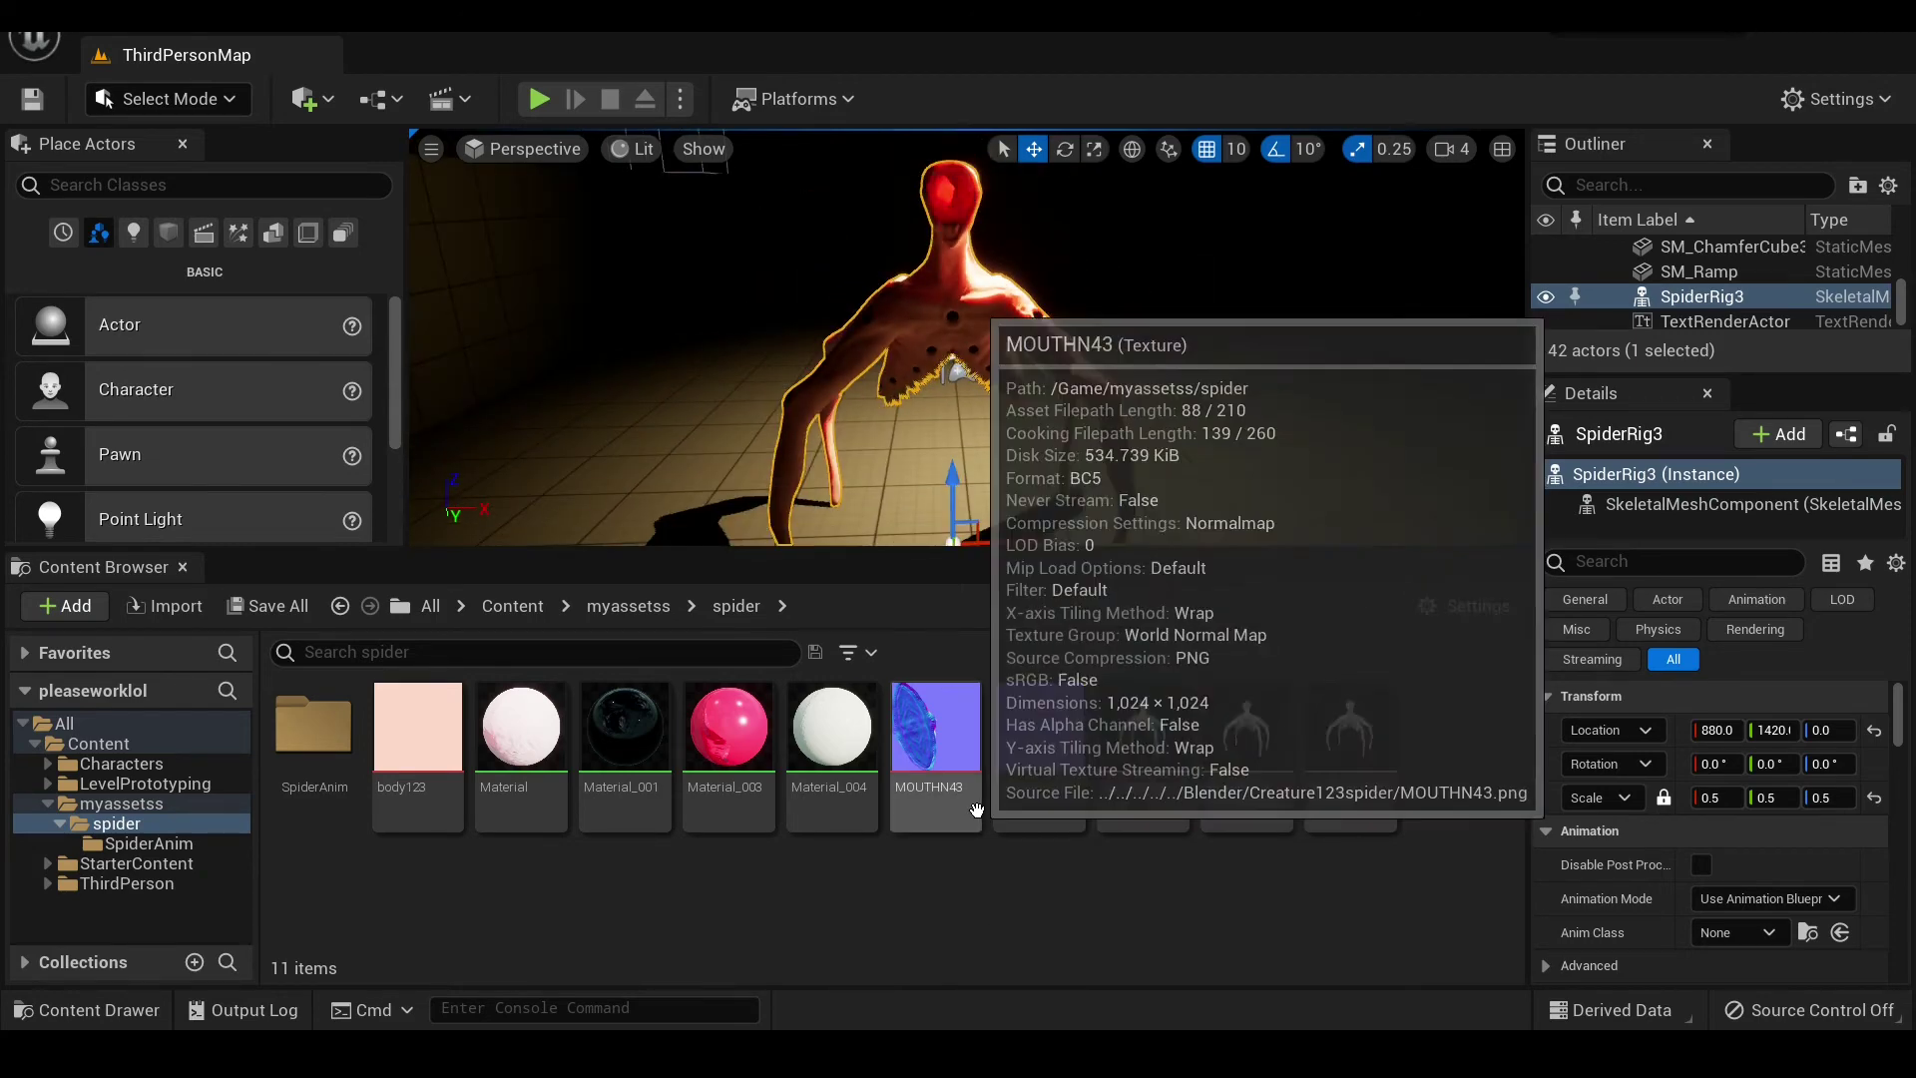
{"action": "mouse_move", "coordinate": [438, 758]}
{"action": "double_click", "coordinate": [517, 739]}
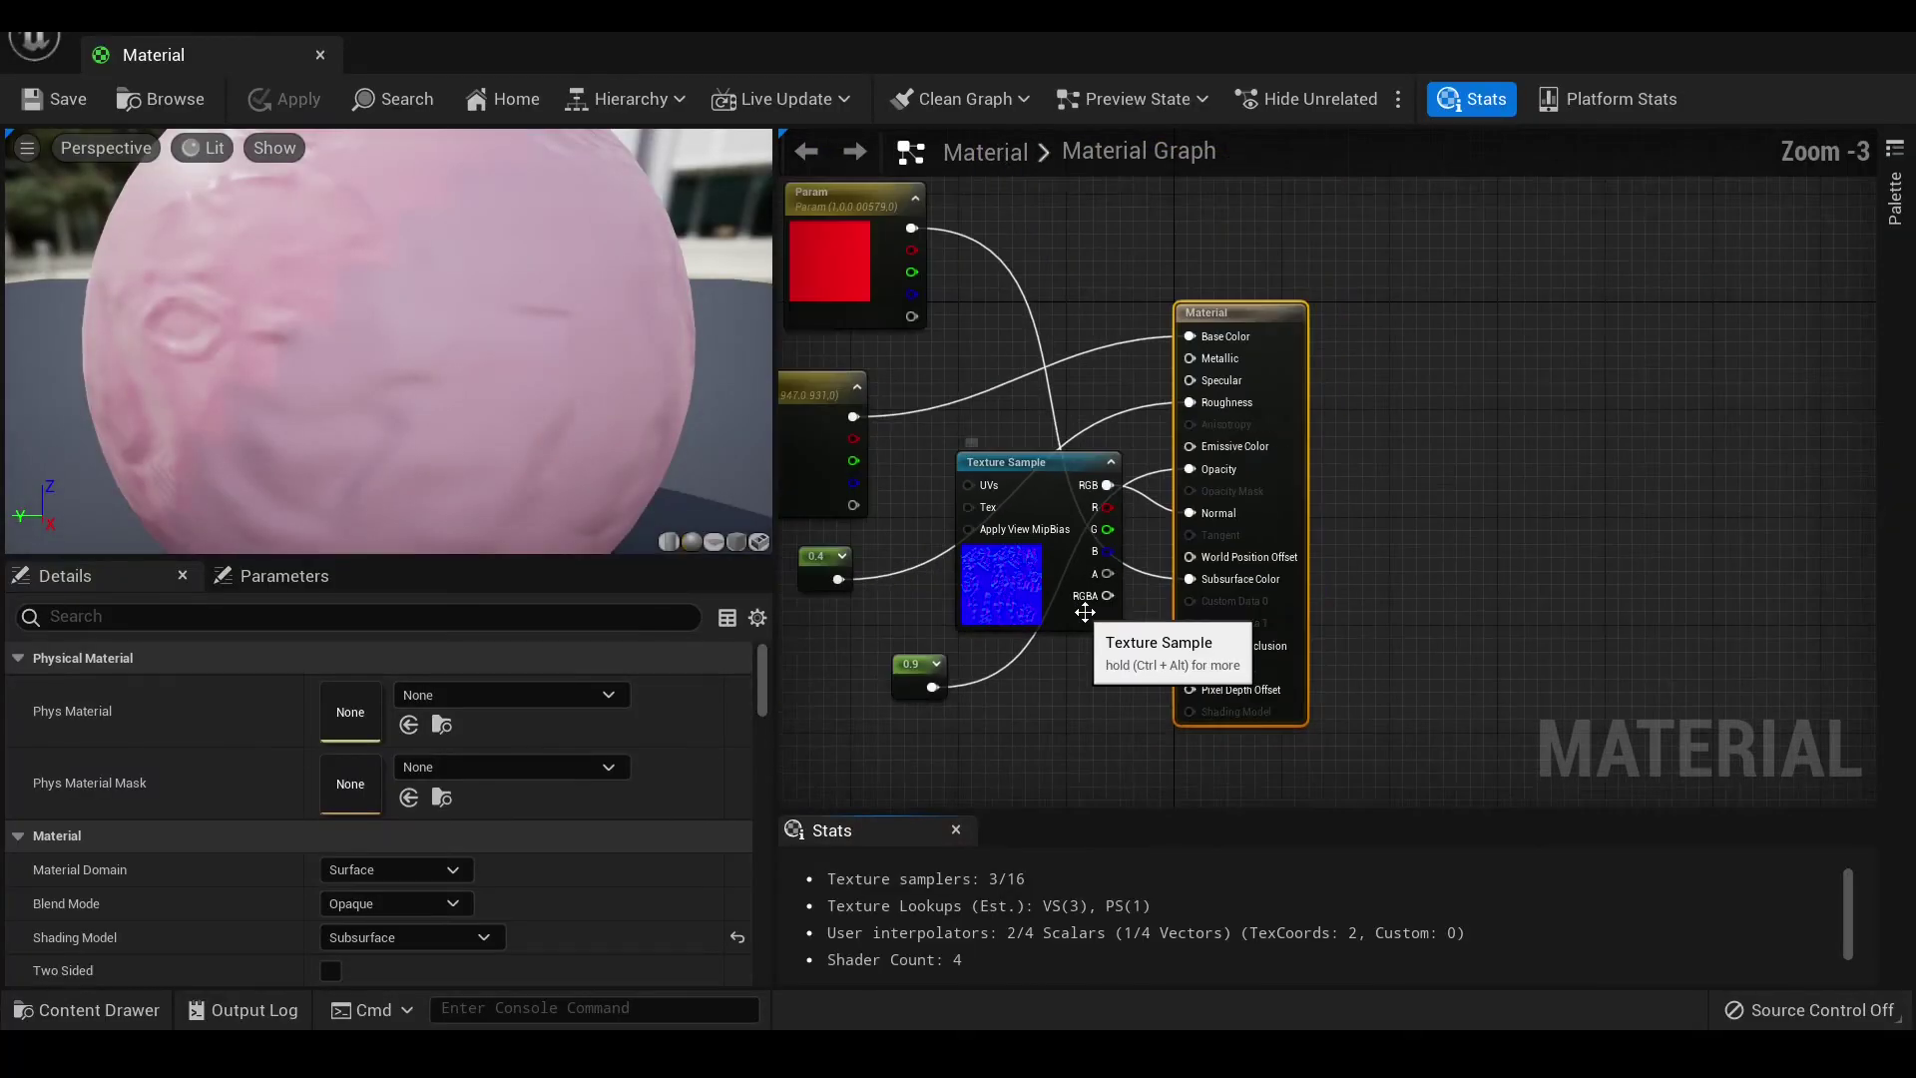
{"action": "left_click_drag", "start_coordinate": [1048, 555], "coordinate": [872, 634]}
{"action": "scroll", "coordinate": [949, 658], "scroll_direction": "up", "scroll_amount": 4}
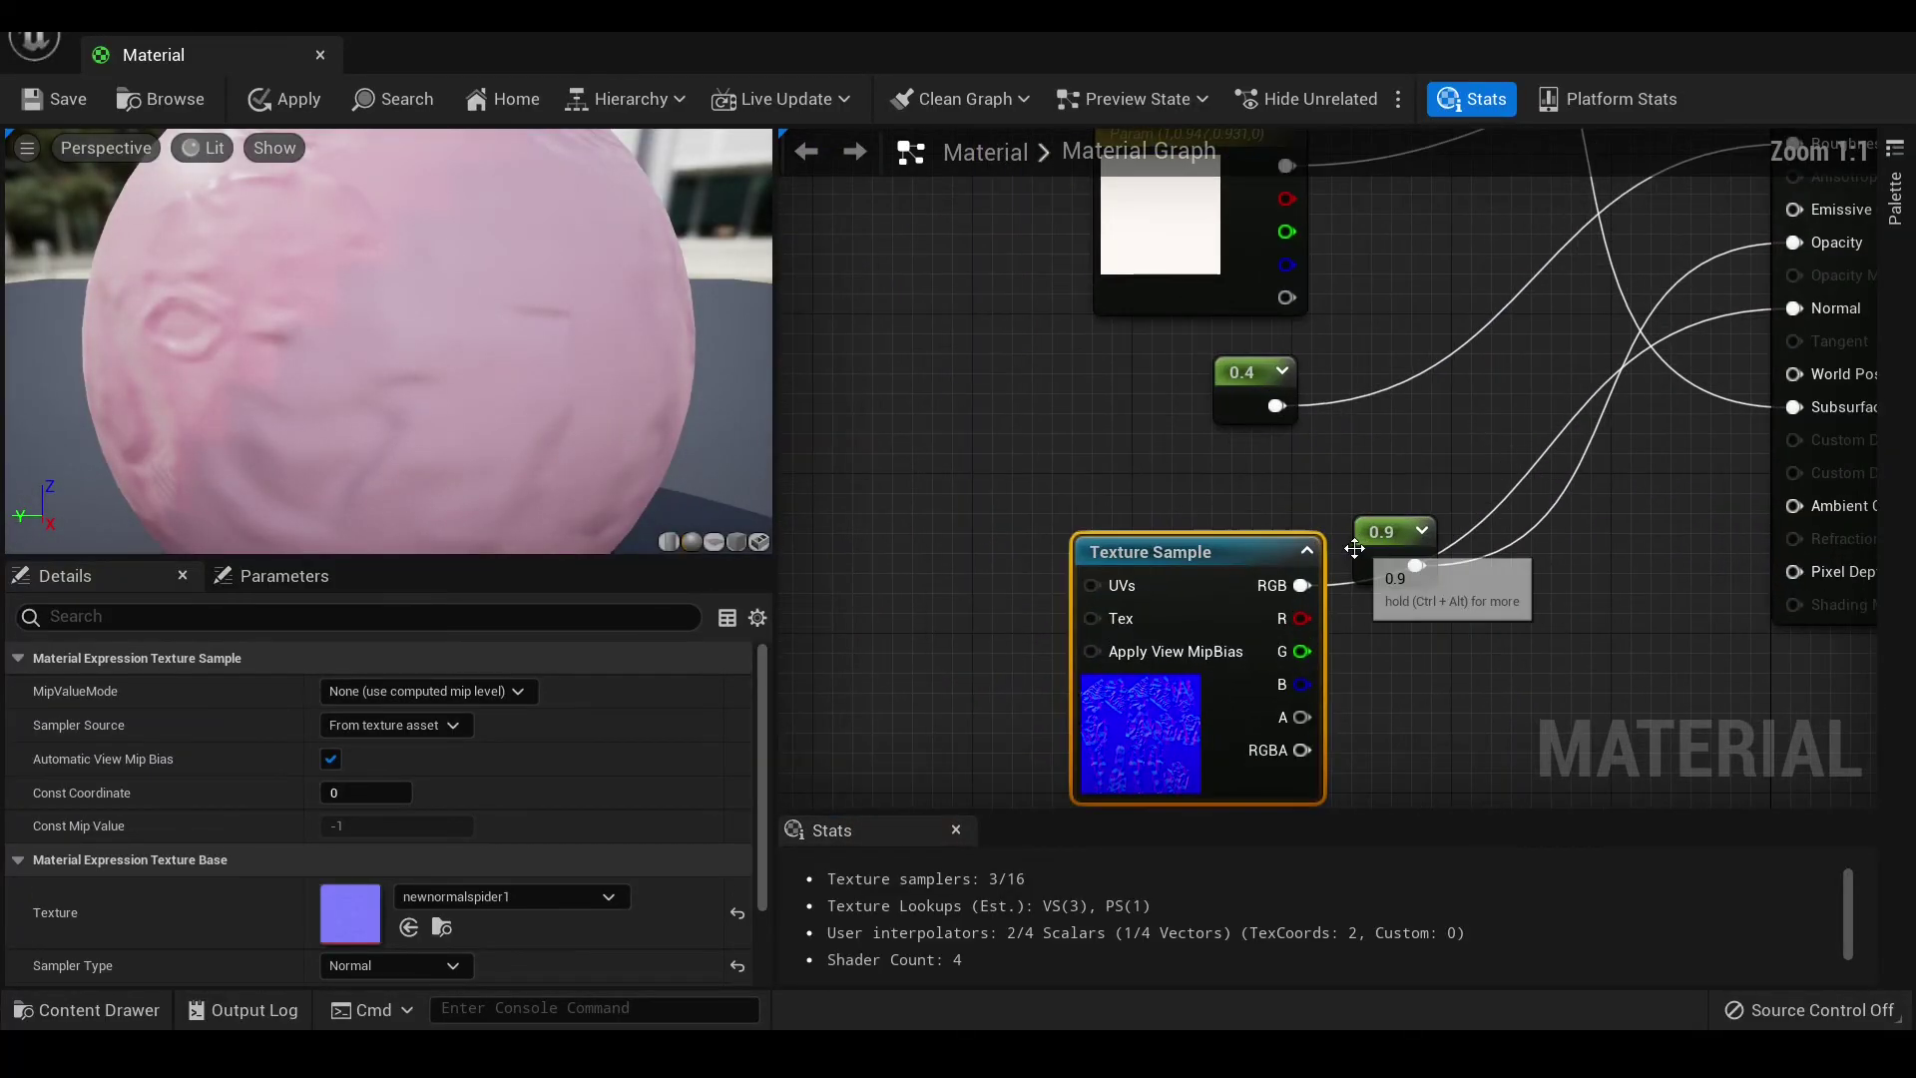
{"action": "left_click_drag", "start_coordinate": [1164, 589], "coordinate": [923, 549]}
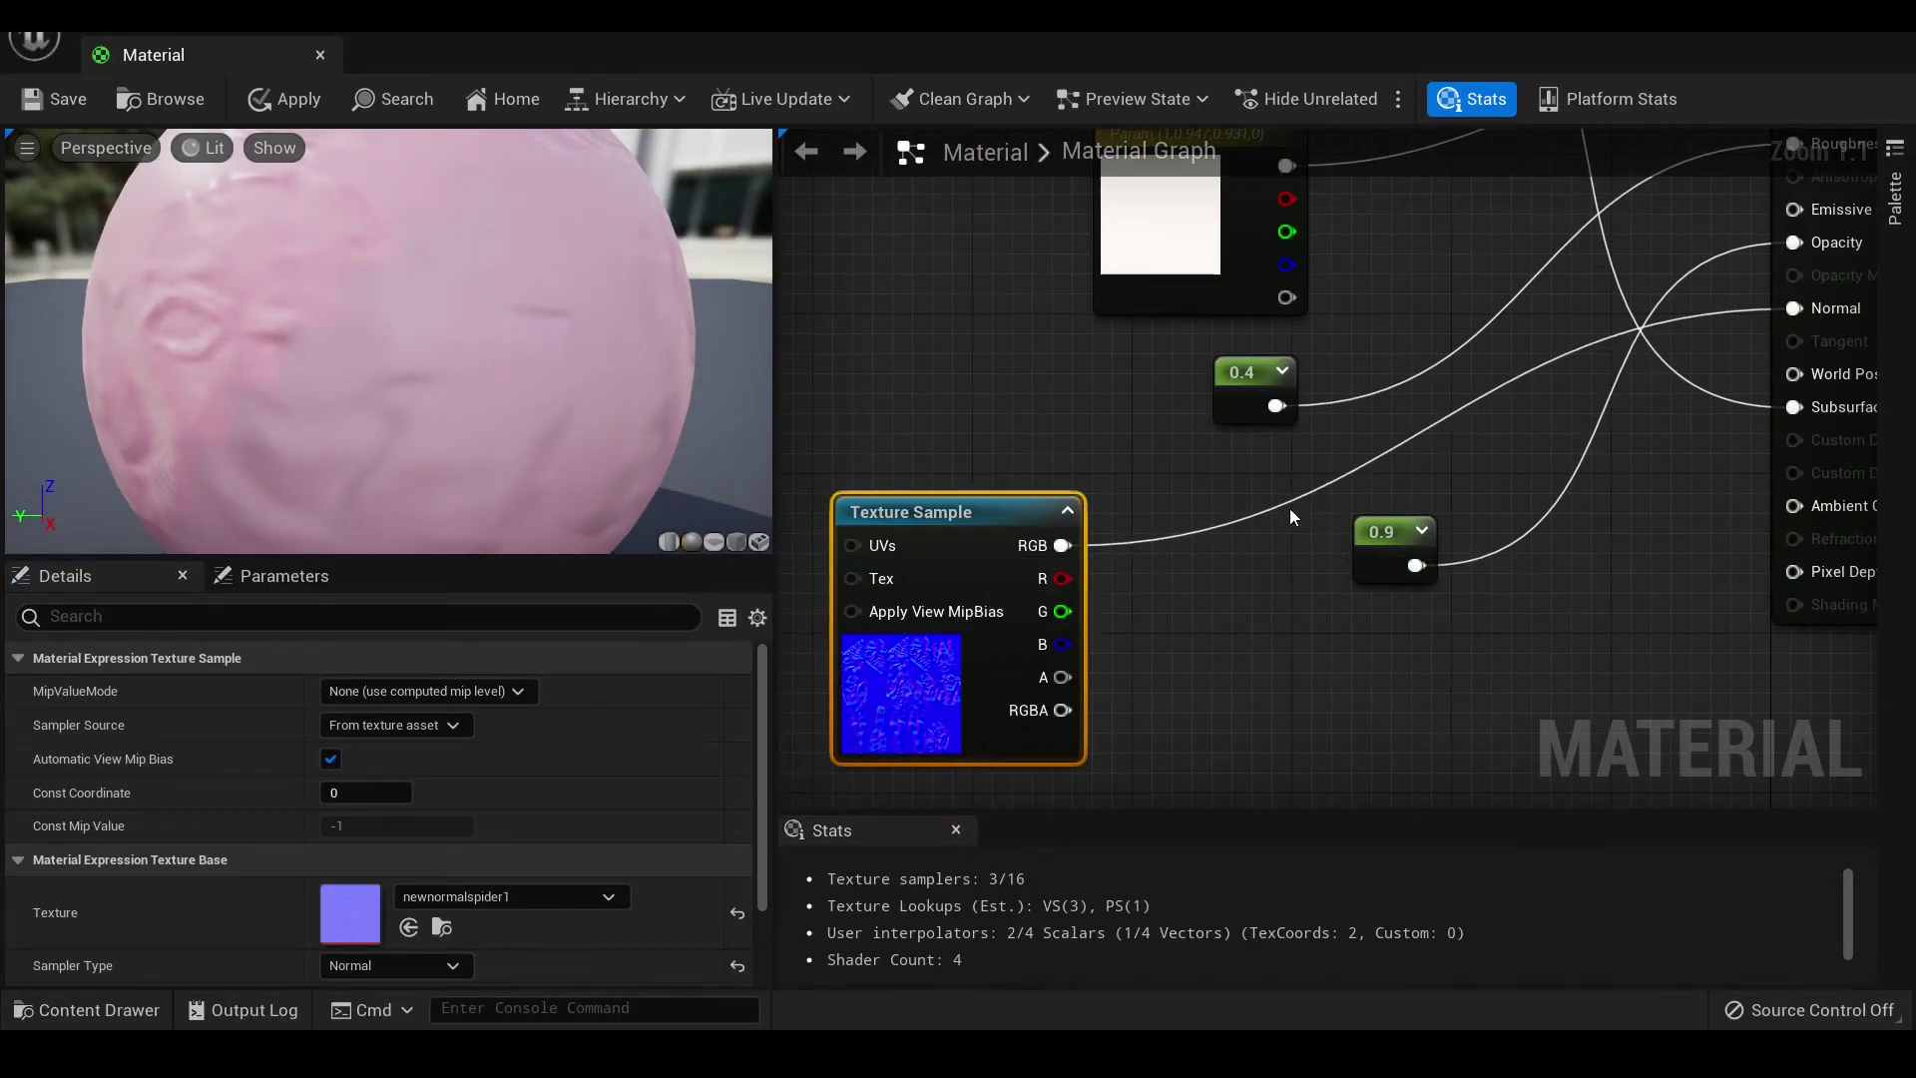
{"action": "left_click", "coordinate": [1854, 40]}
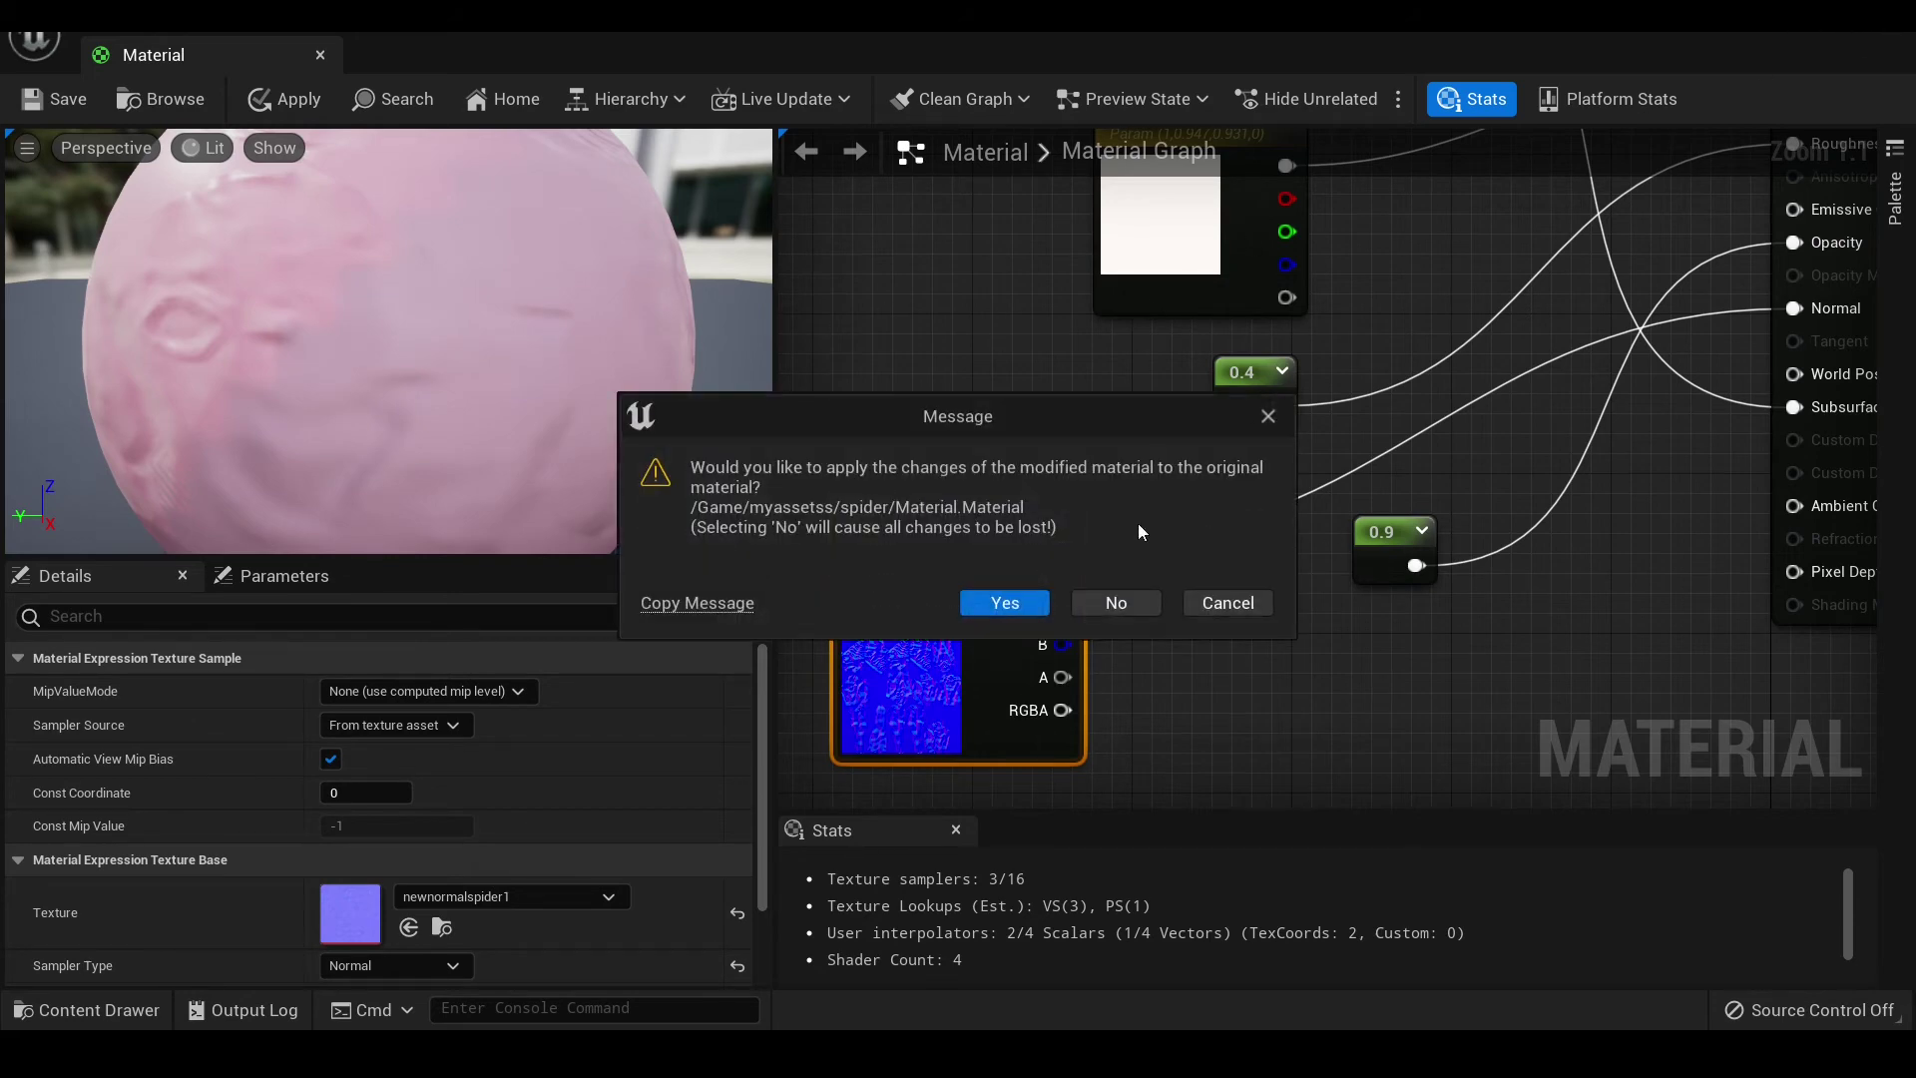
{"action": "left_click", "coordinate": [1114, 603]}
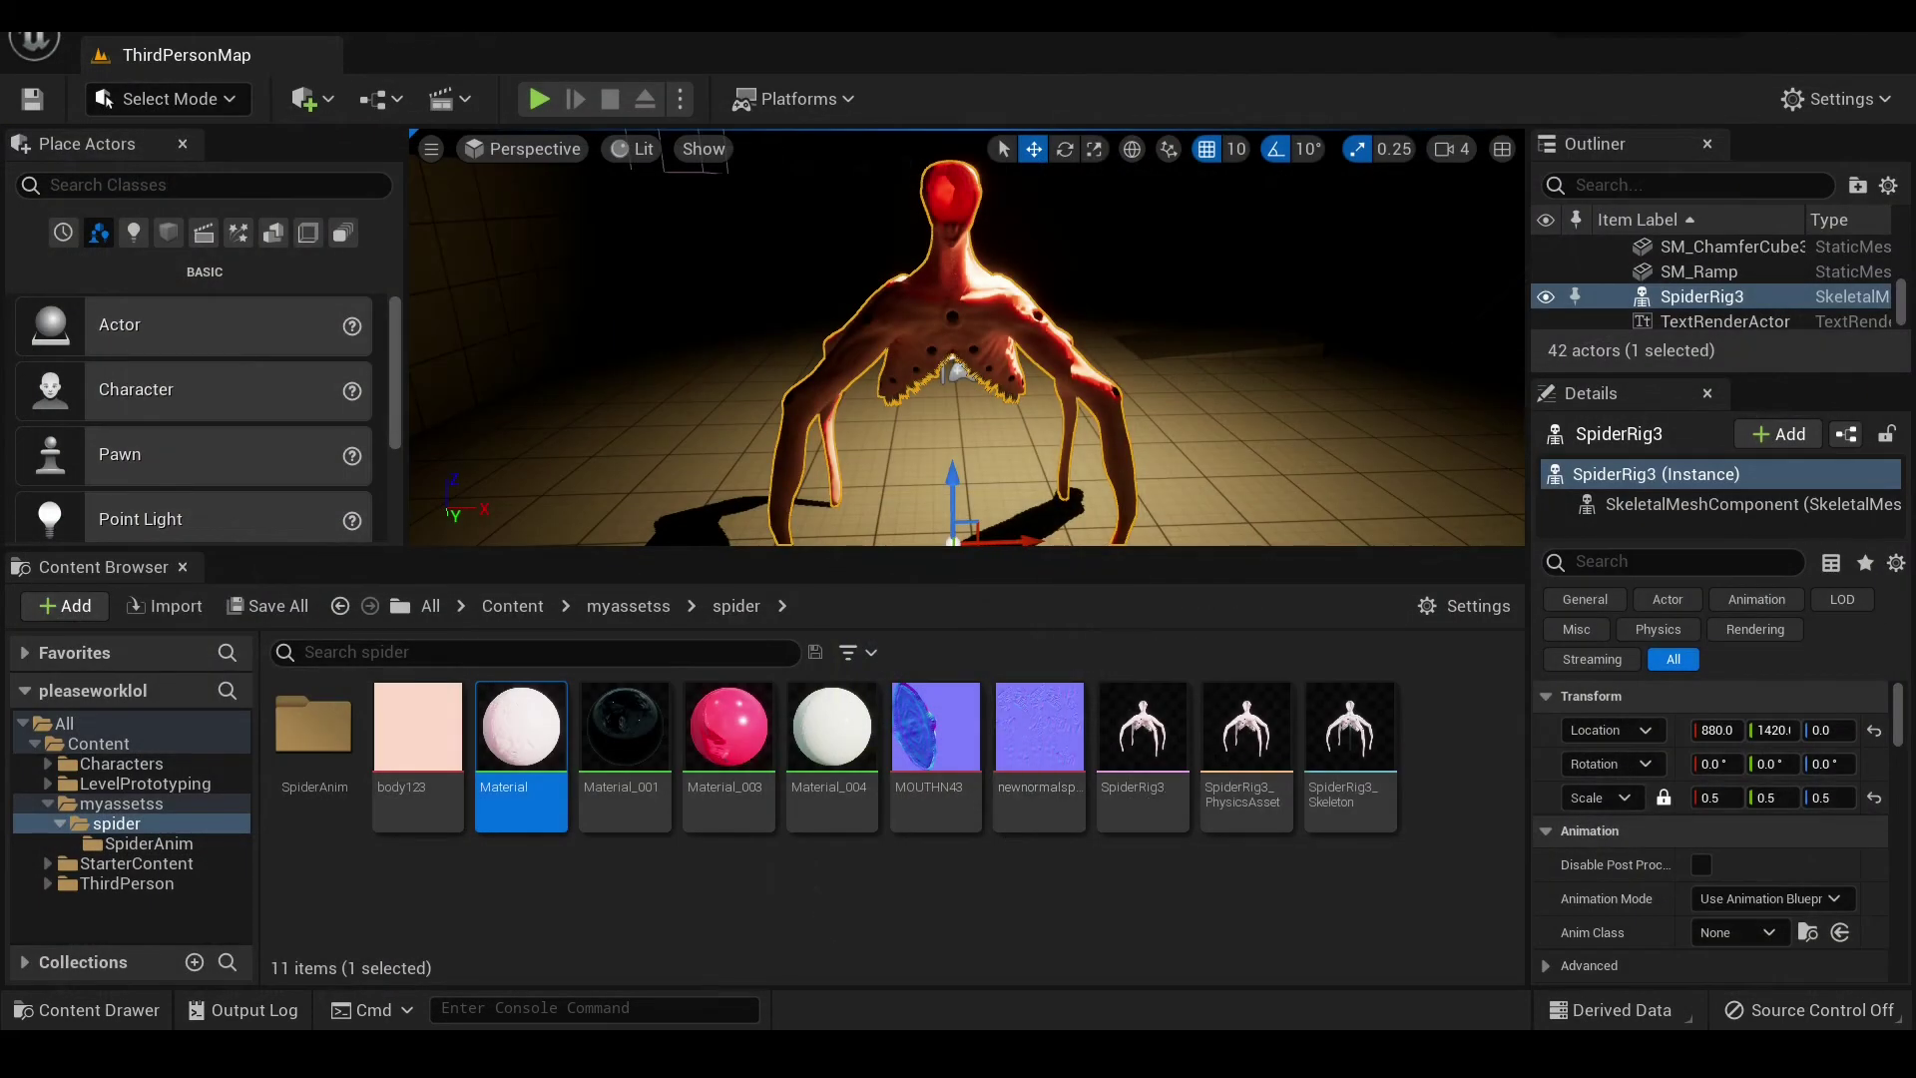
- Import AnotherNormalMap123.png from File Explorer into the myassetss/spider Content Browser folder
{"action": "key", "text": "alt+Tab"}
{"action": "left_click_drag", "start_coordinate": [400, 450], "coordinate": [1258, 926]}
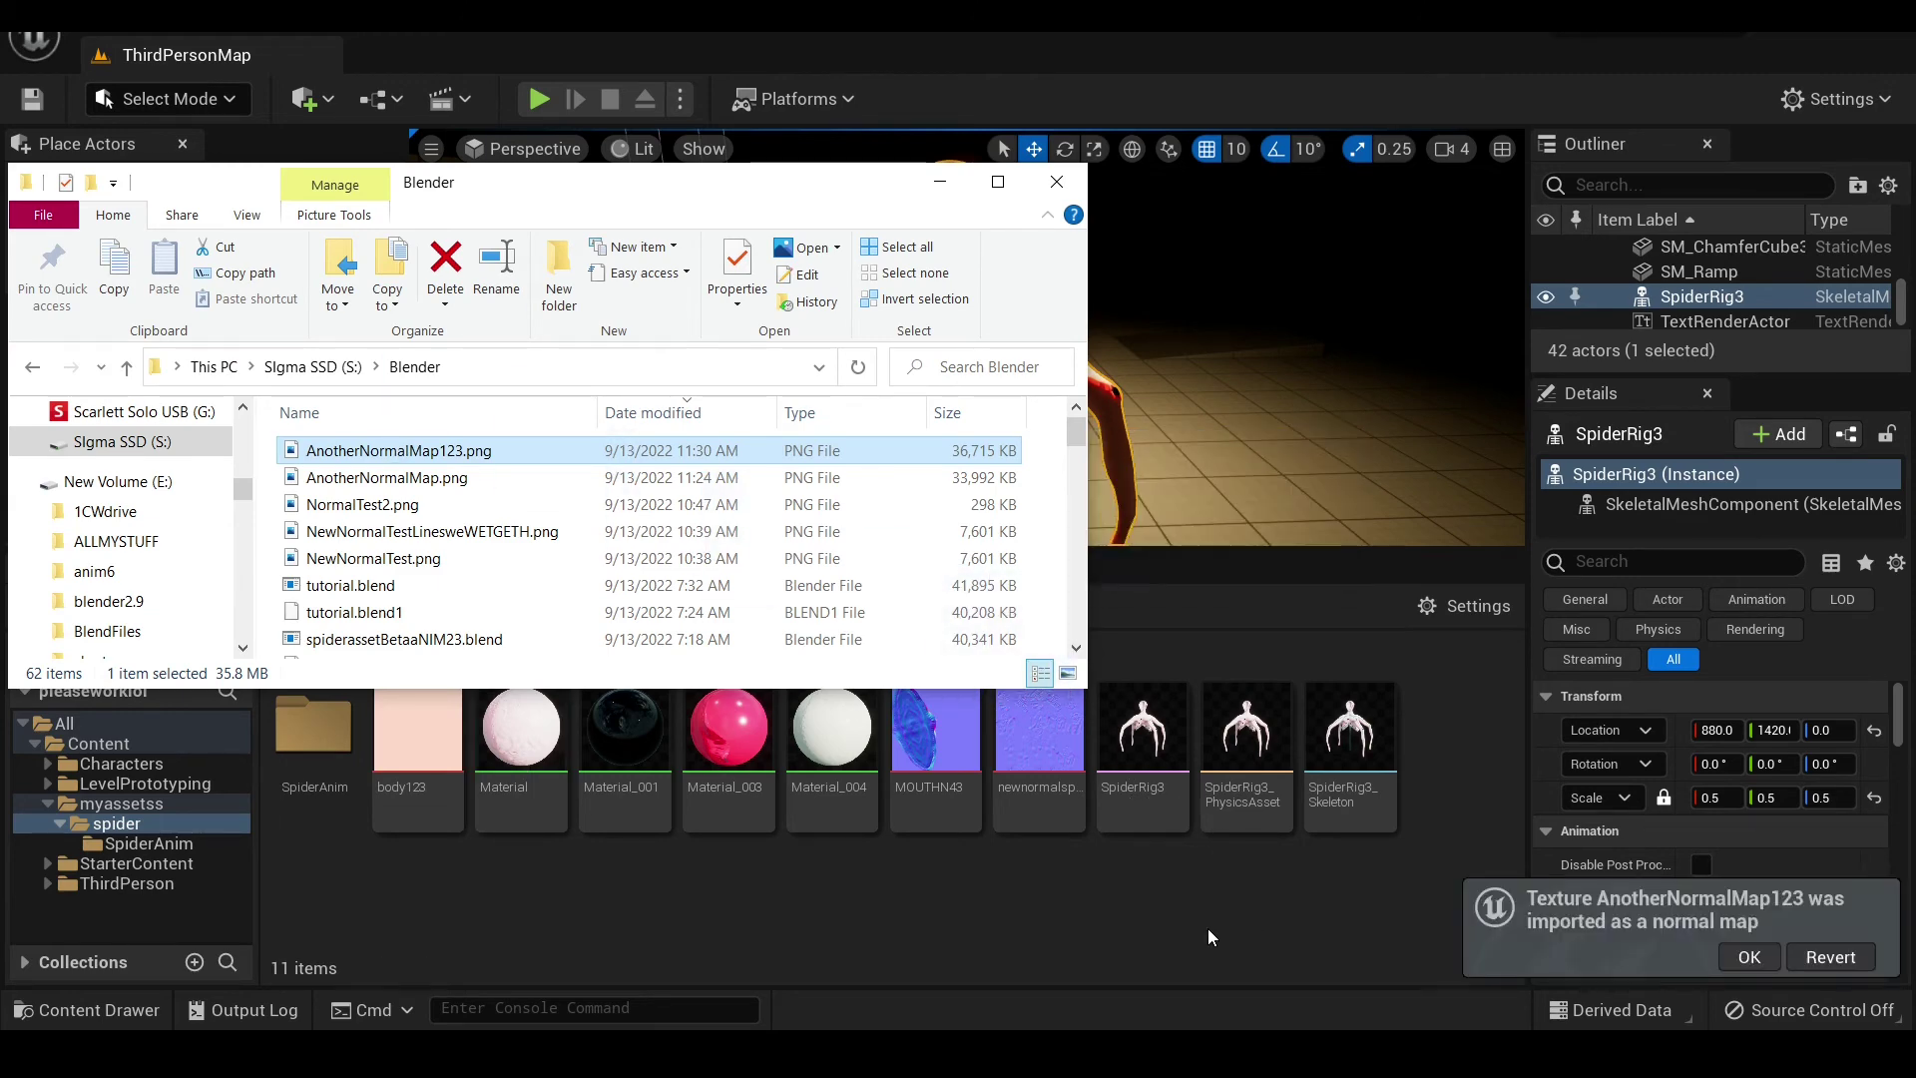
{"action": "left_click", "coordinate": [1207, 936]}
{"action": "left_click", "coordinate": [1476, 715]}
- In the AnotherNormalMap123 texture editor, search the Details for 'flip' and enable Flip Green Channel
{"action": "double_click", "coordinate": [1476, 714]}
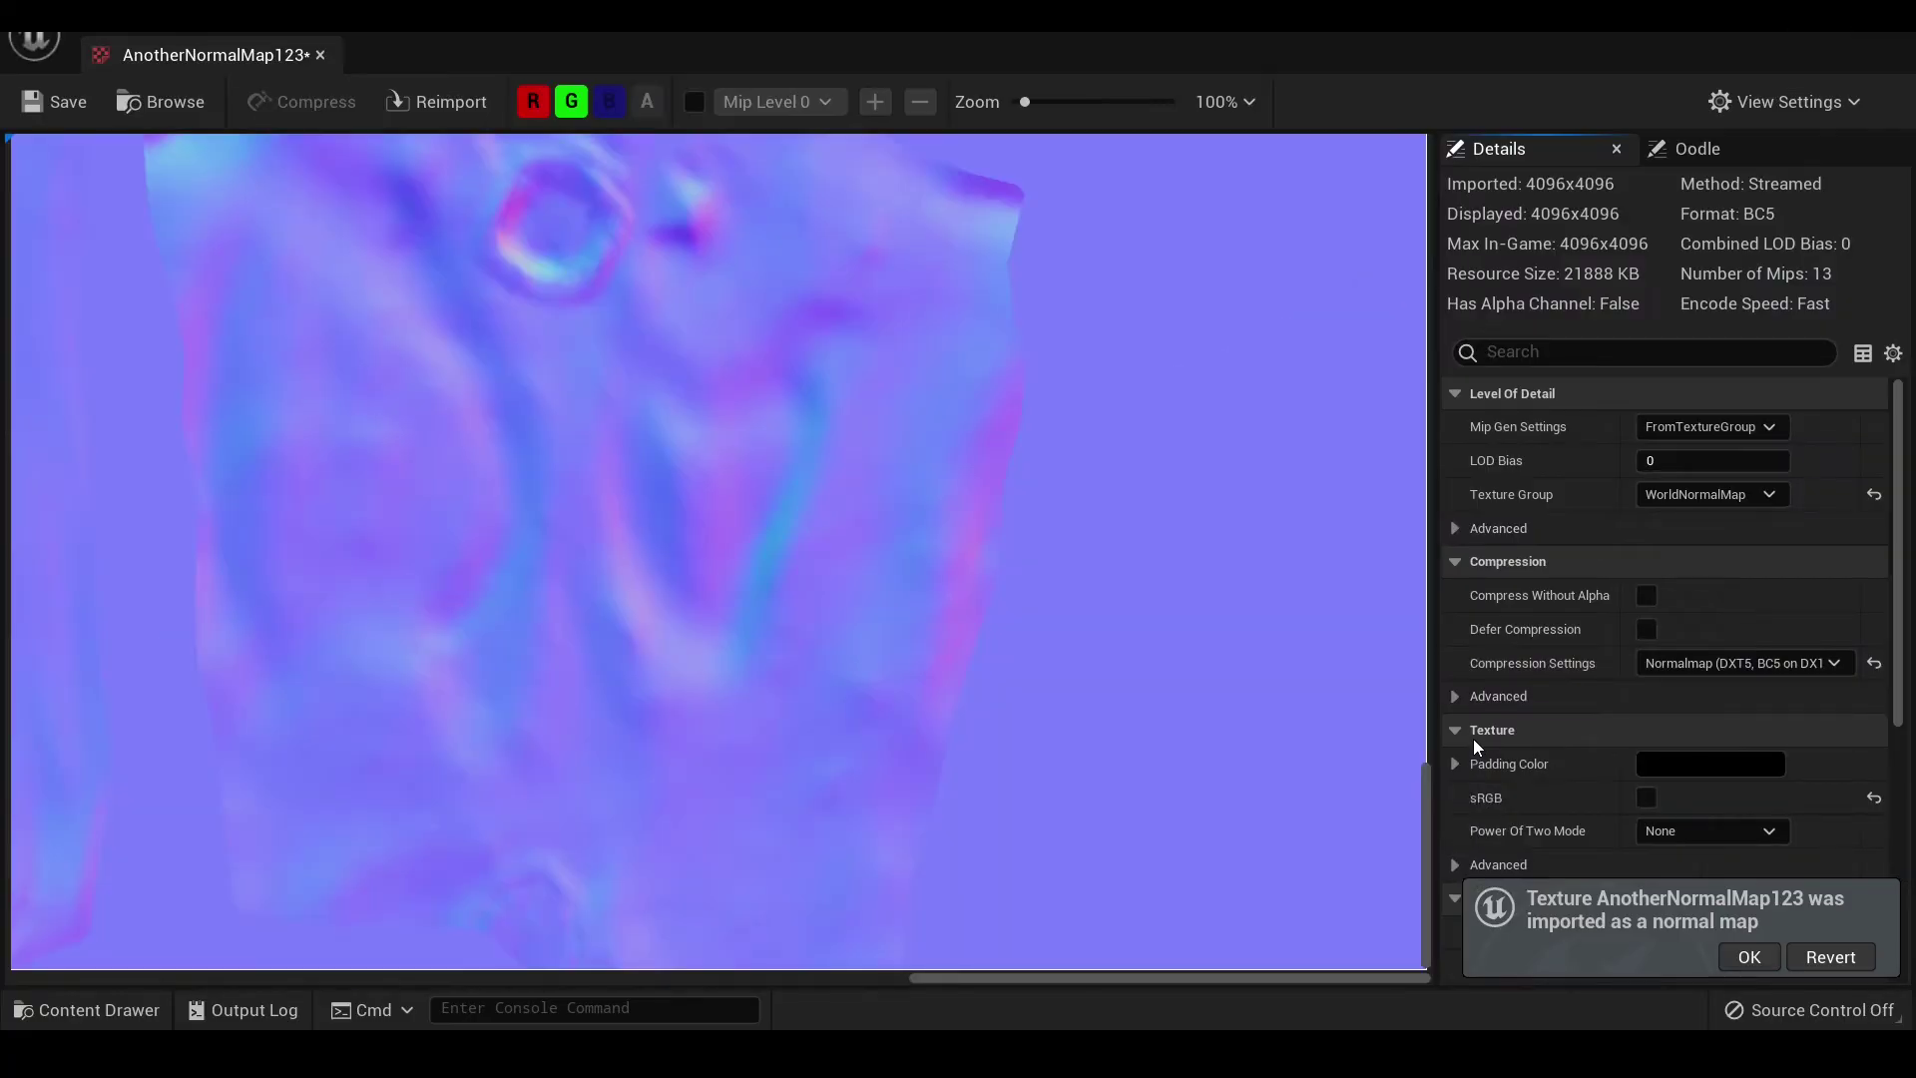
{"action": "scroll", "coordinate": [928, 455], "scroll_direction": "down", "scroll_amount": 8}
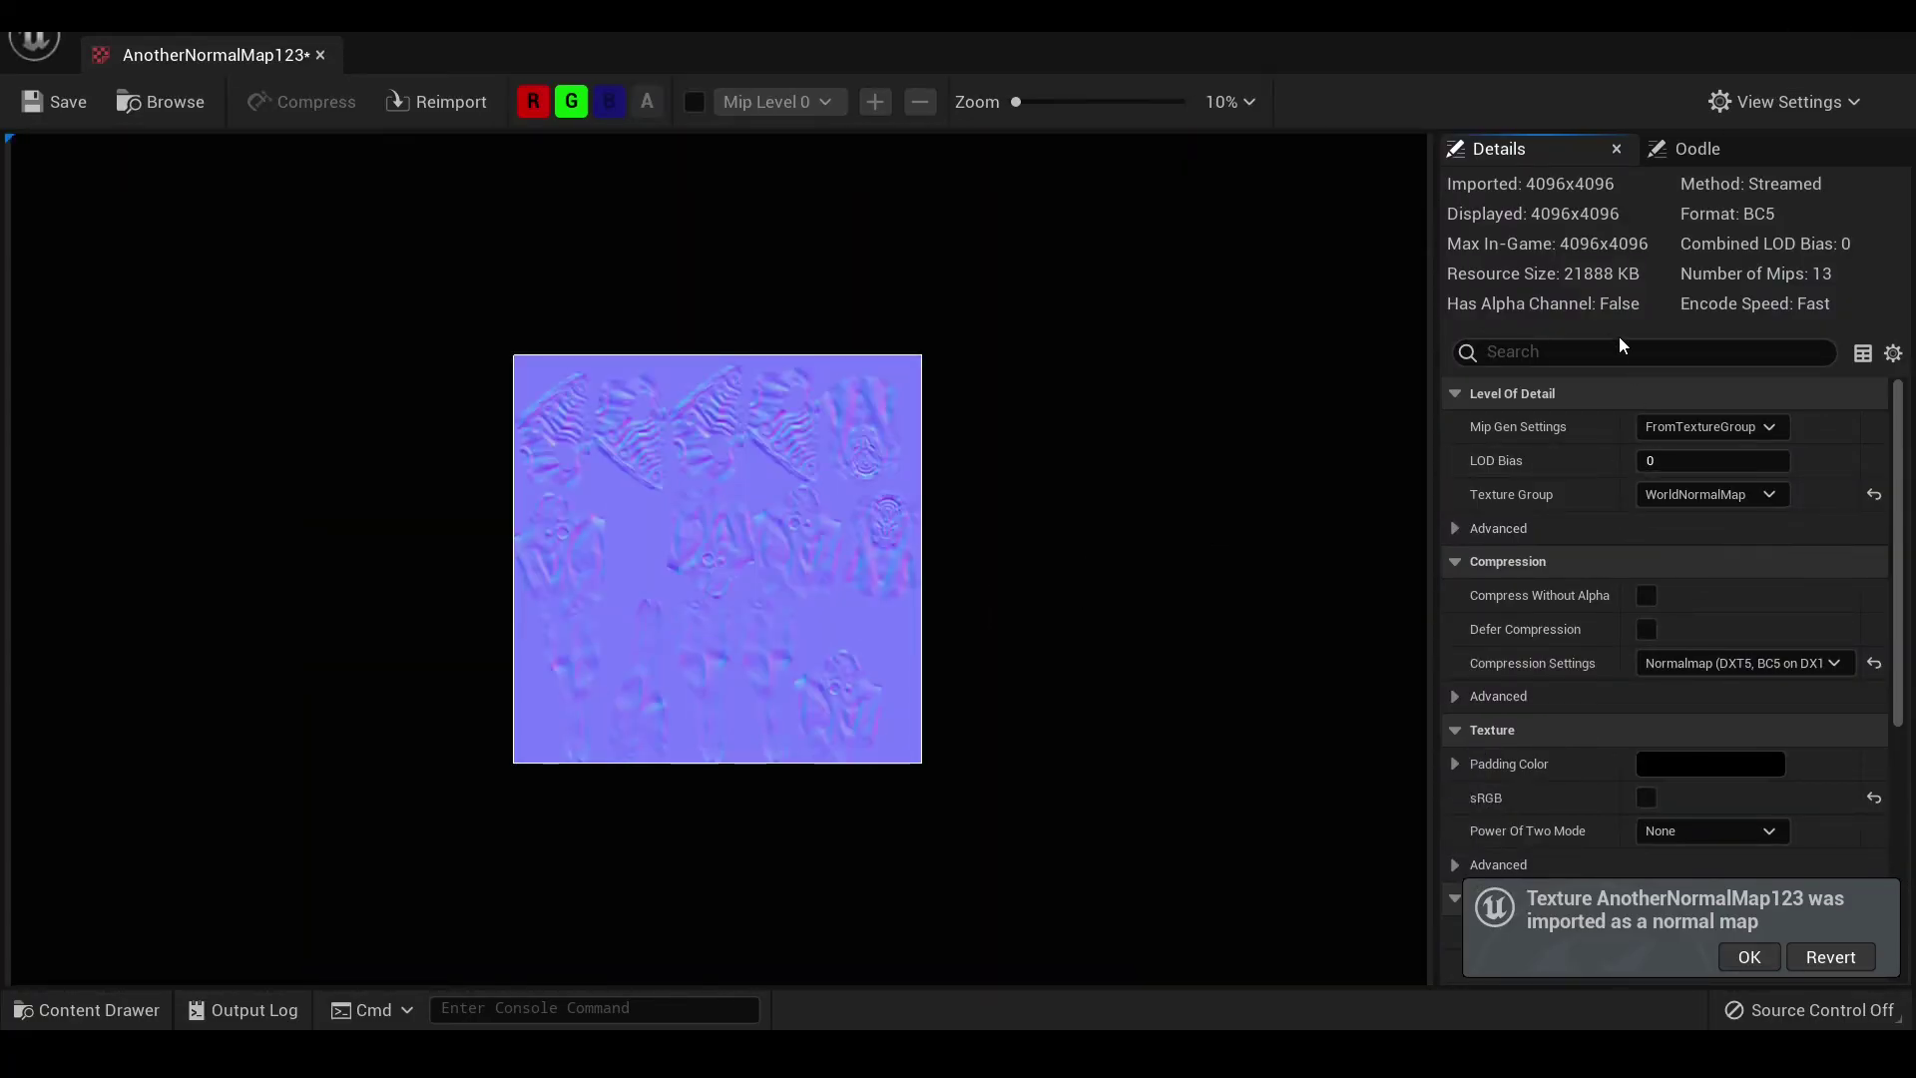
{"action": "left_click", "coordinate": [1567, 351]}
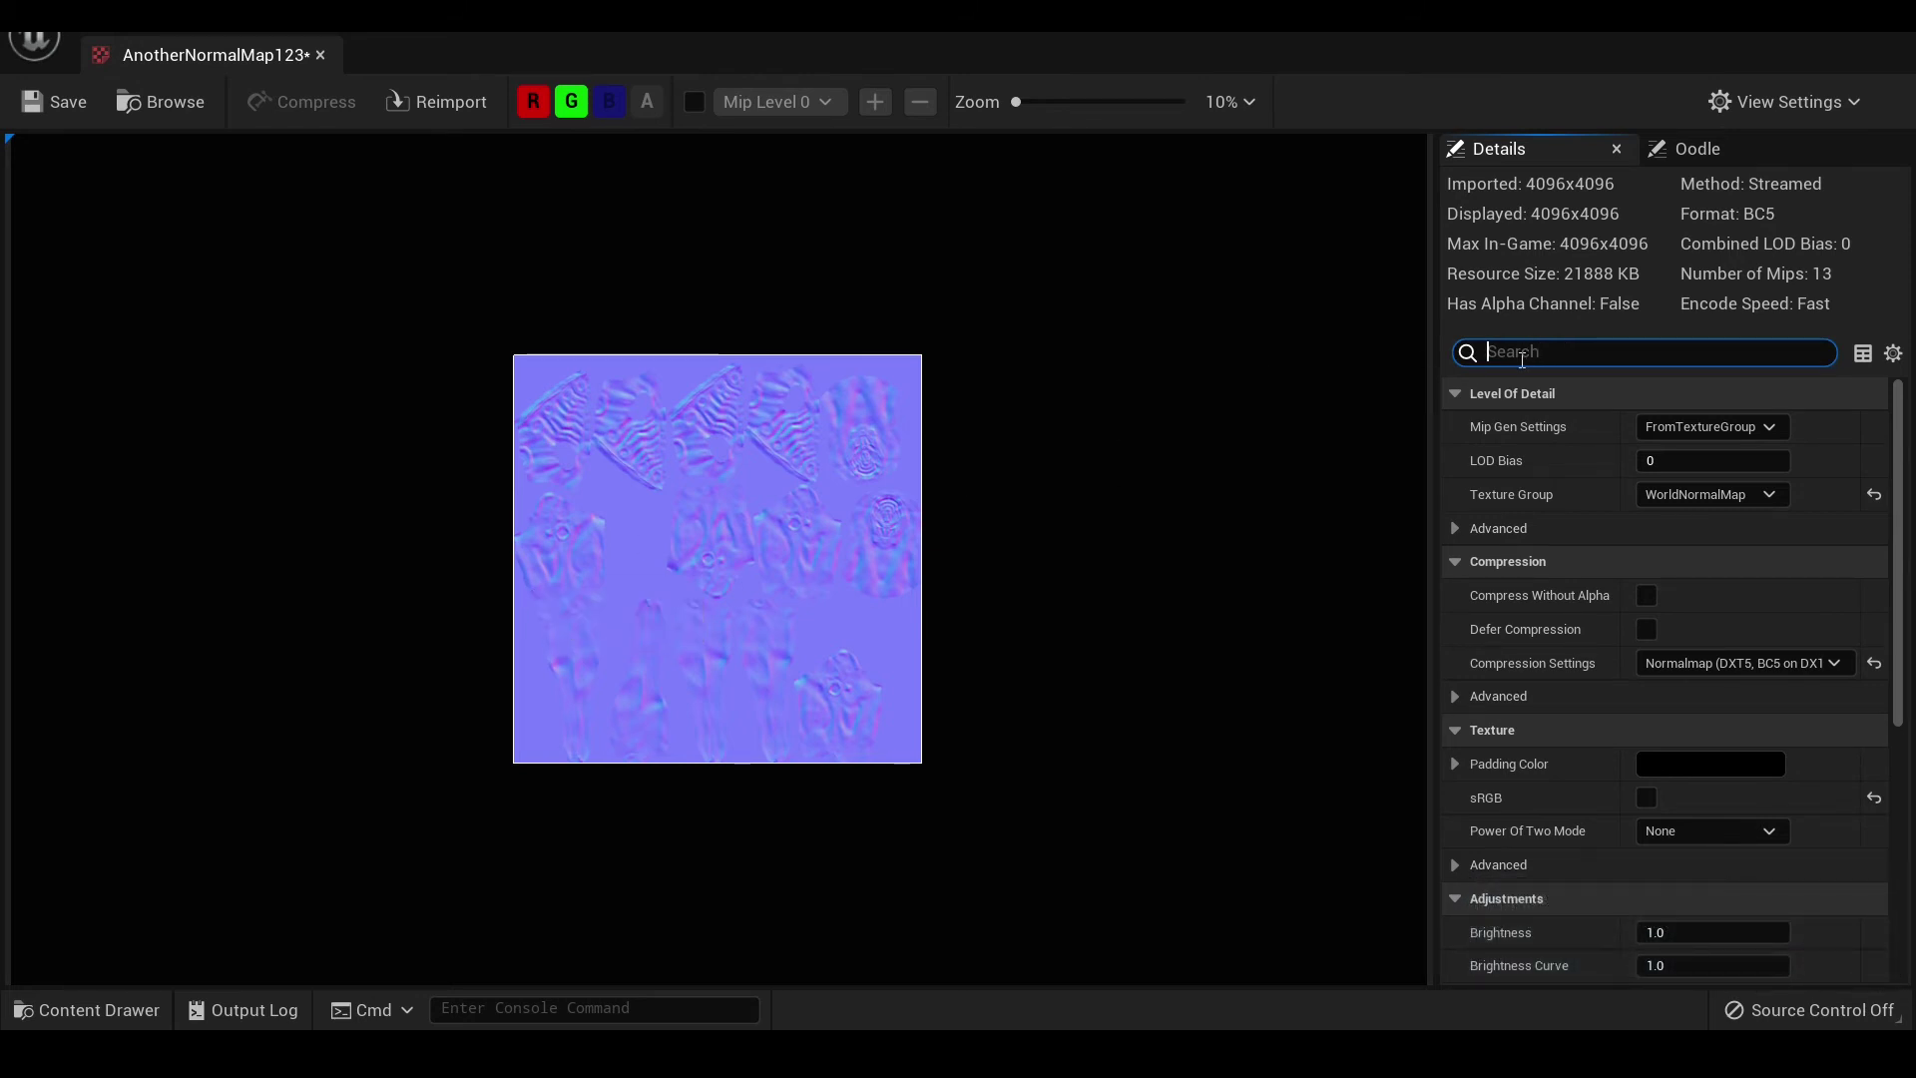
{"action": "type", "text": "flip"}
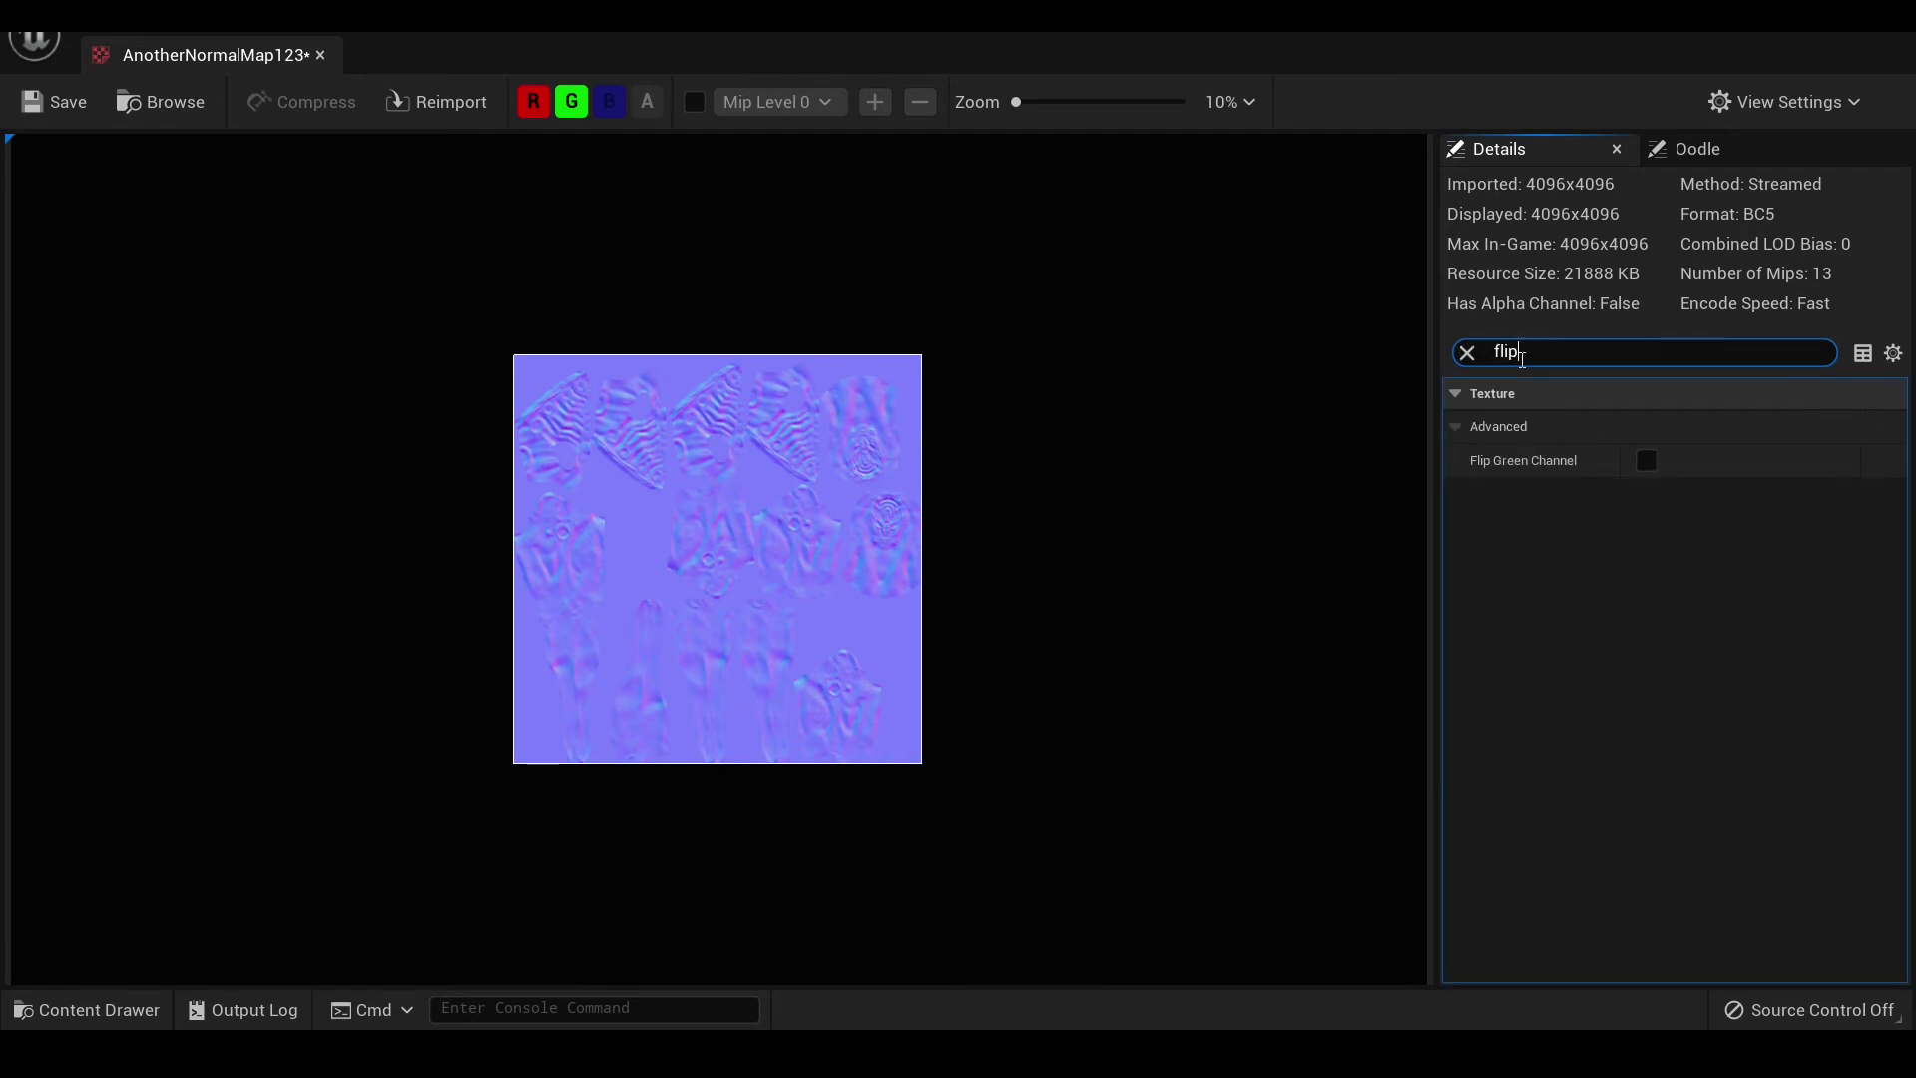
{"action": "left_click", "coordinate": [1646, 460]}
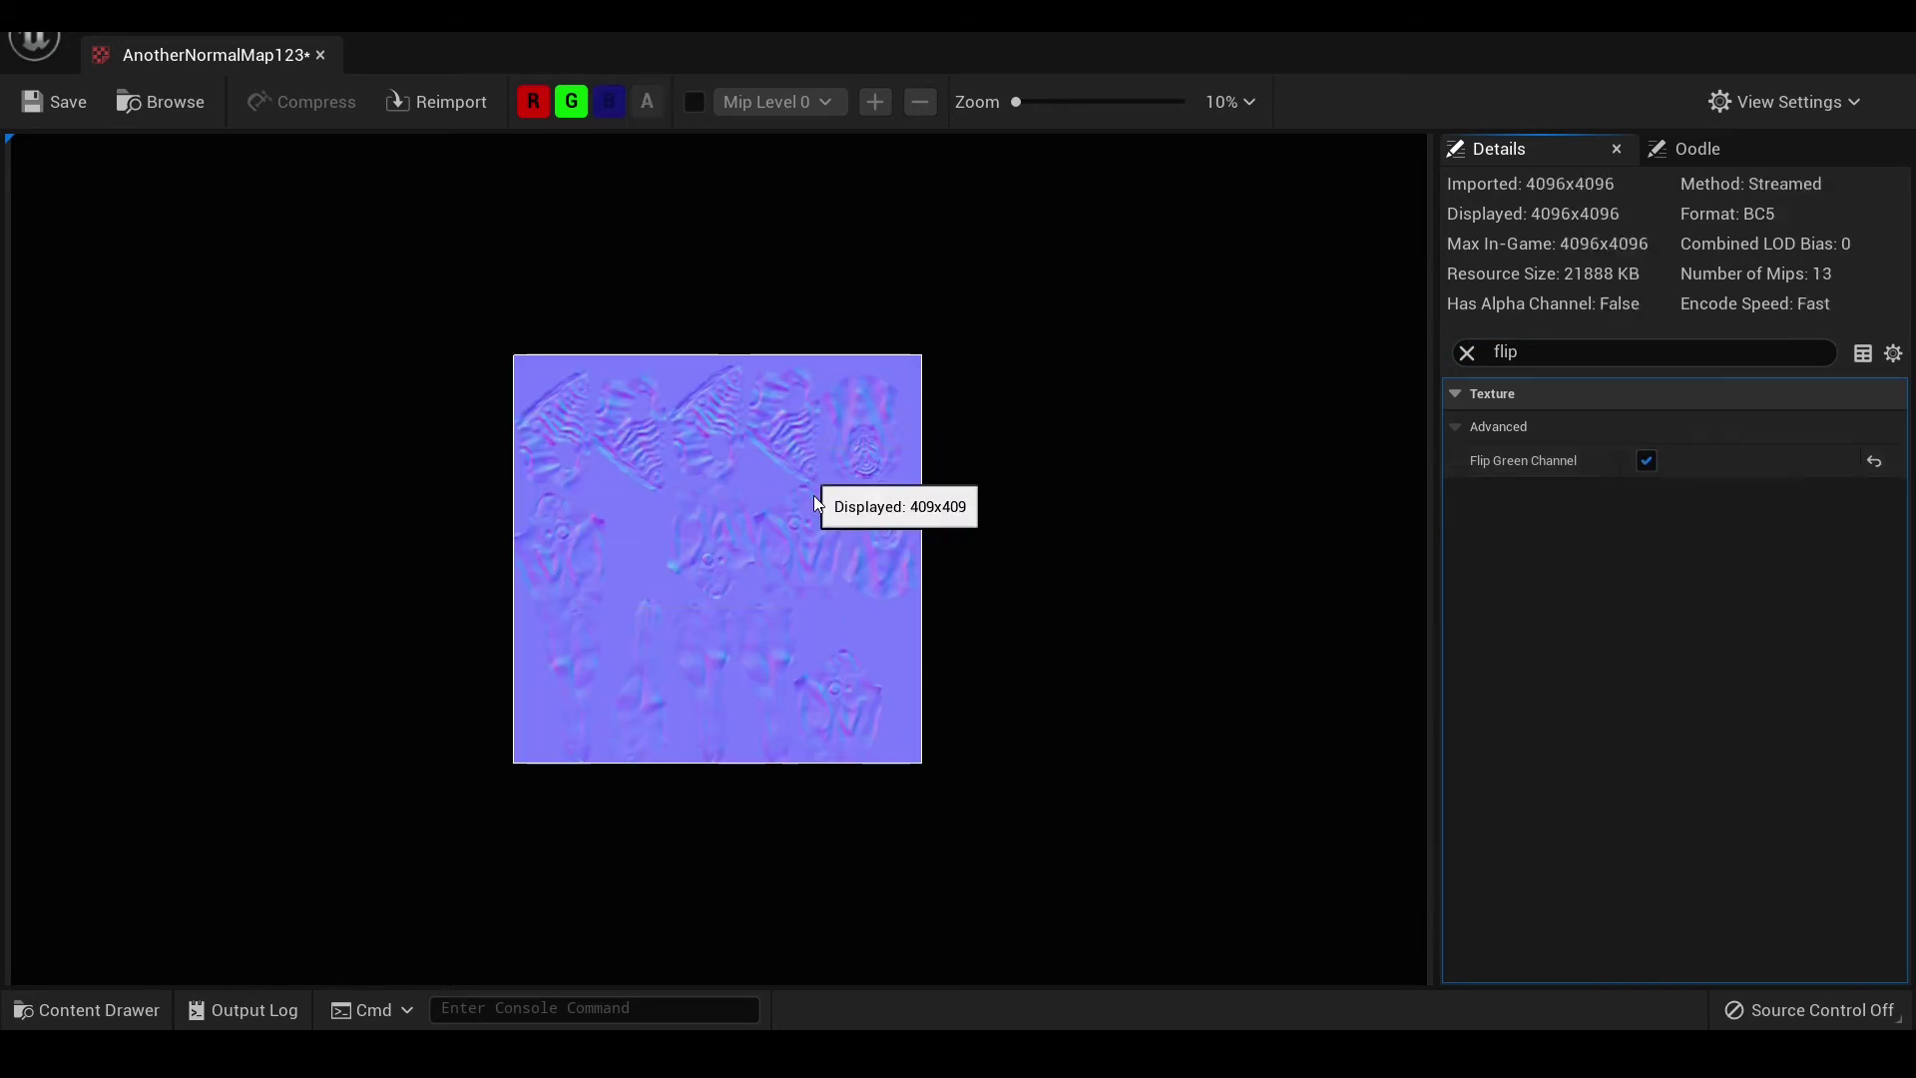
{"action": "scroll", "coordinate": [522, 526], "scroll_direction": "up", "scroll_amount": 3}
{"action": "scroll", "coordinate": [1044, 329], "scroll_direction": "down", "scroll_amount": 2}
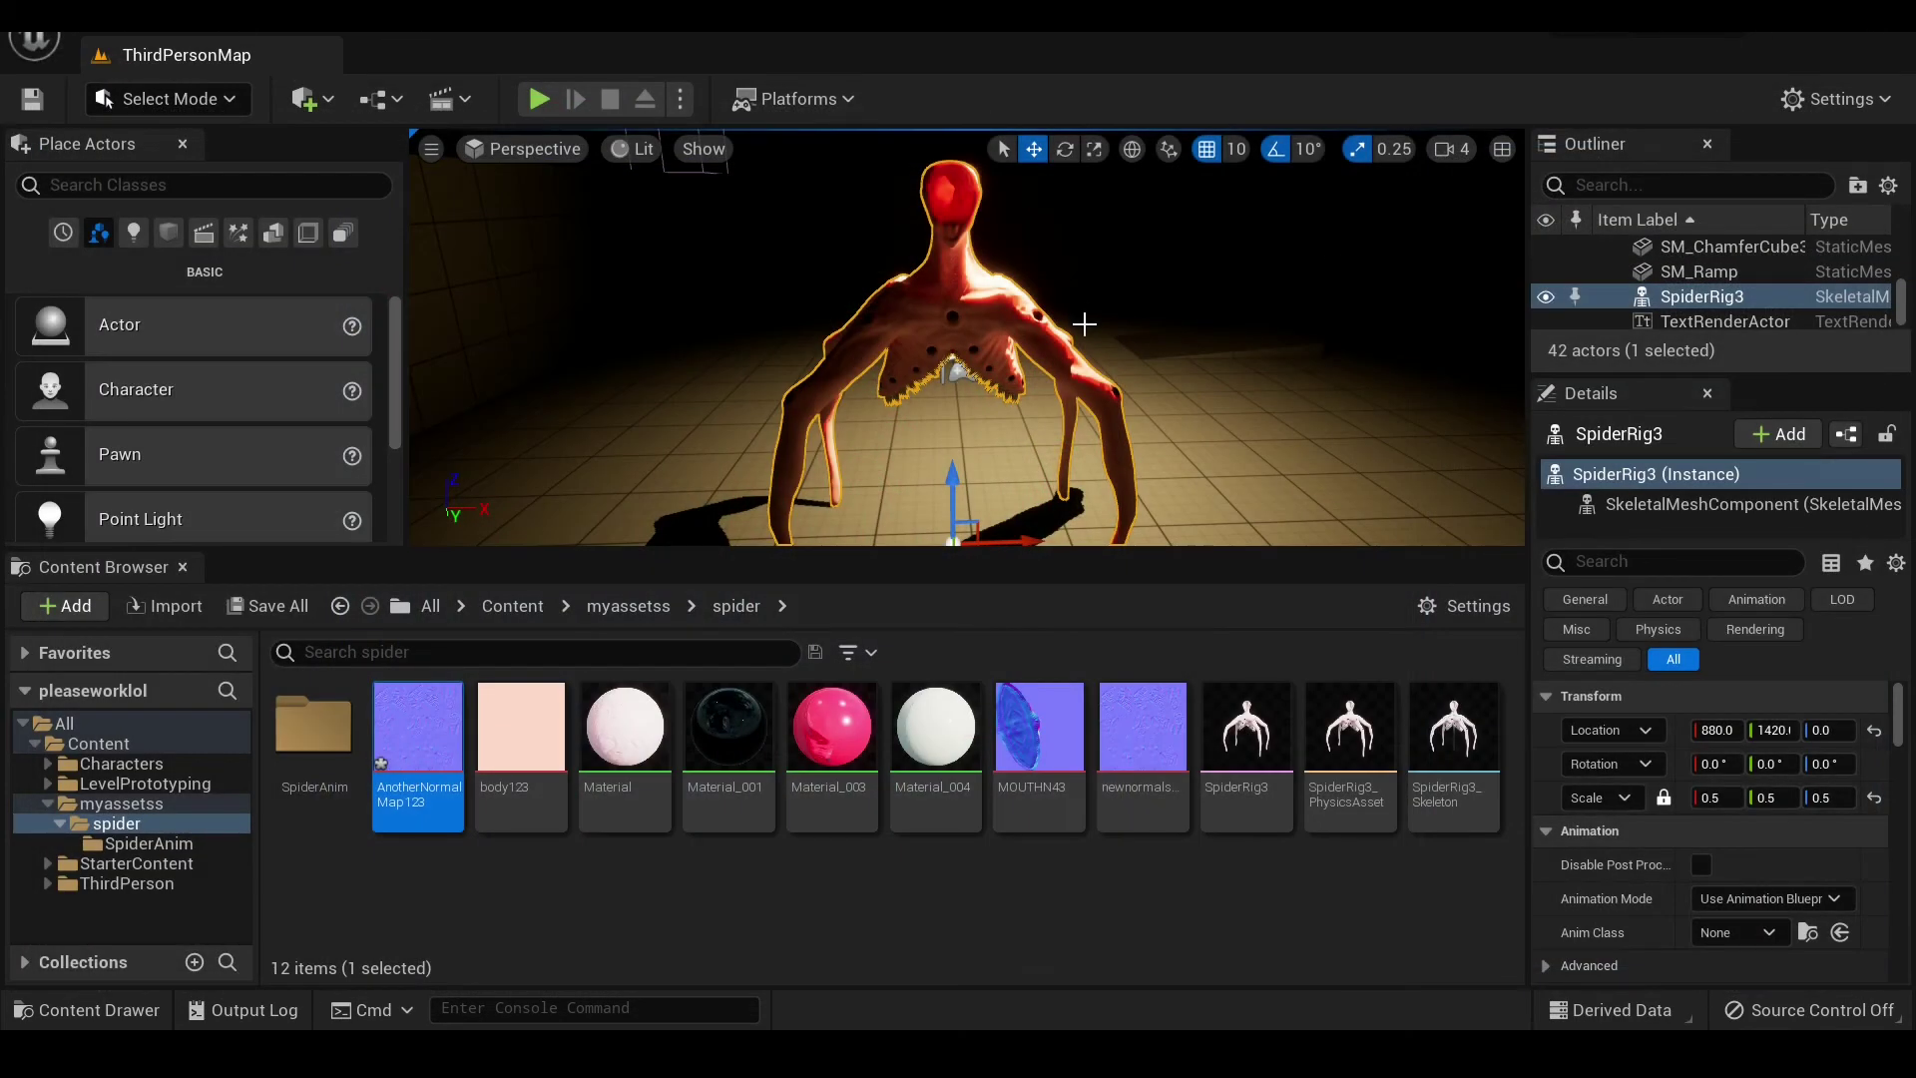
{"action": "scroll", "coordinate": [1081, 324], "scroll_direction": "down", "scroll_amount": 2}
- Zoom the viewport in and out to inspect the spider in the level
{"action": "scroll", "coordinate": [1082, 324], "scroll_direction": "up", "scroll_amount": 5}
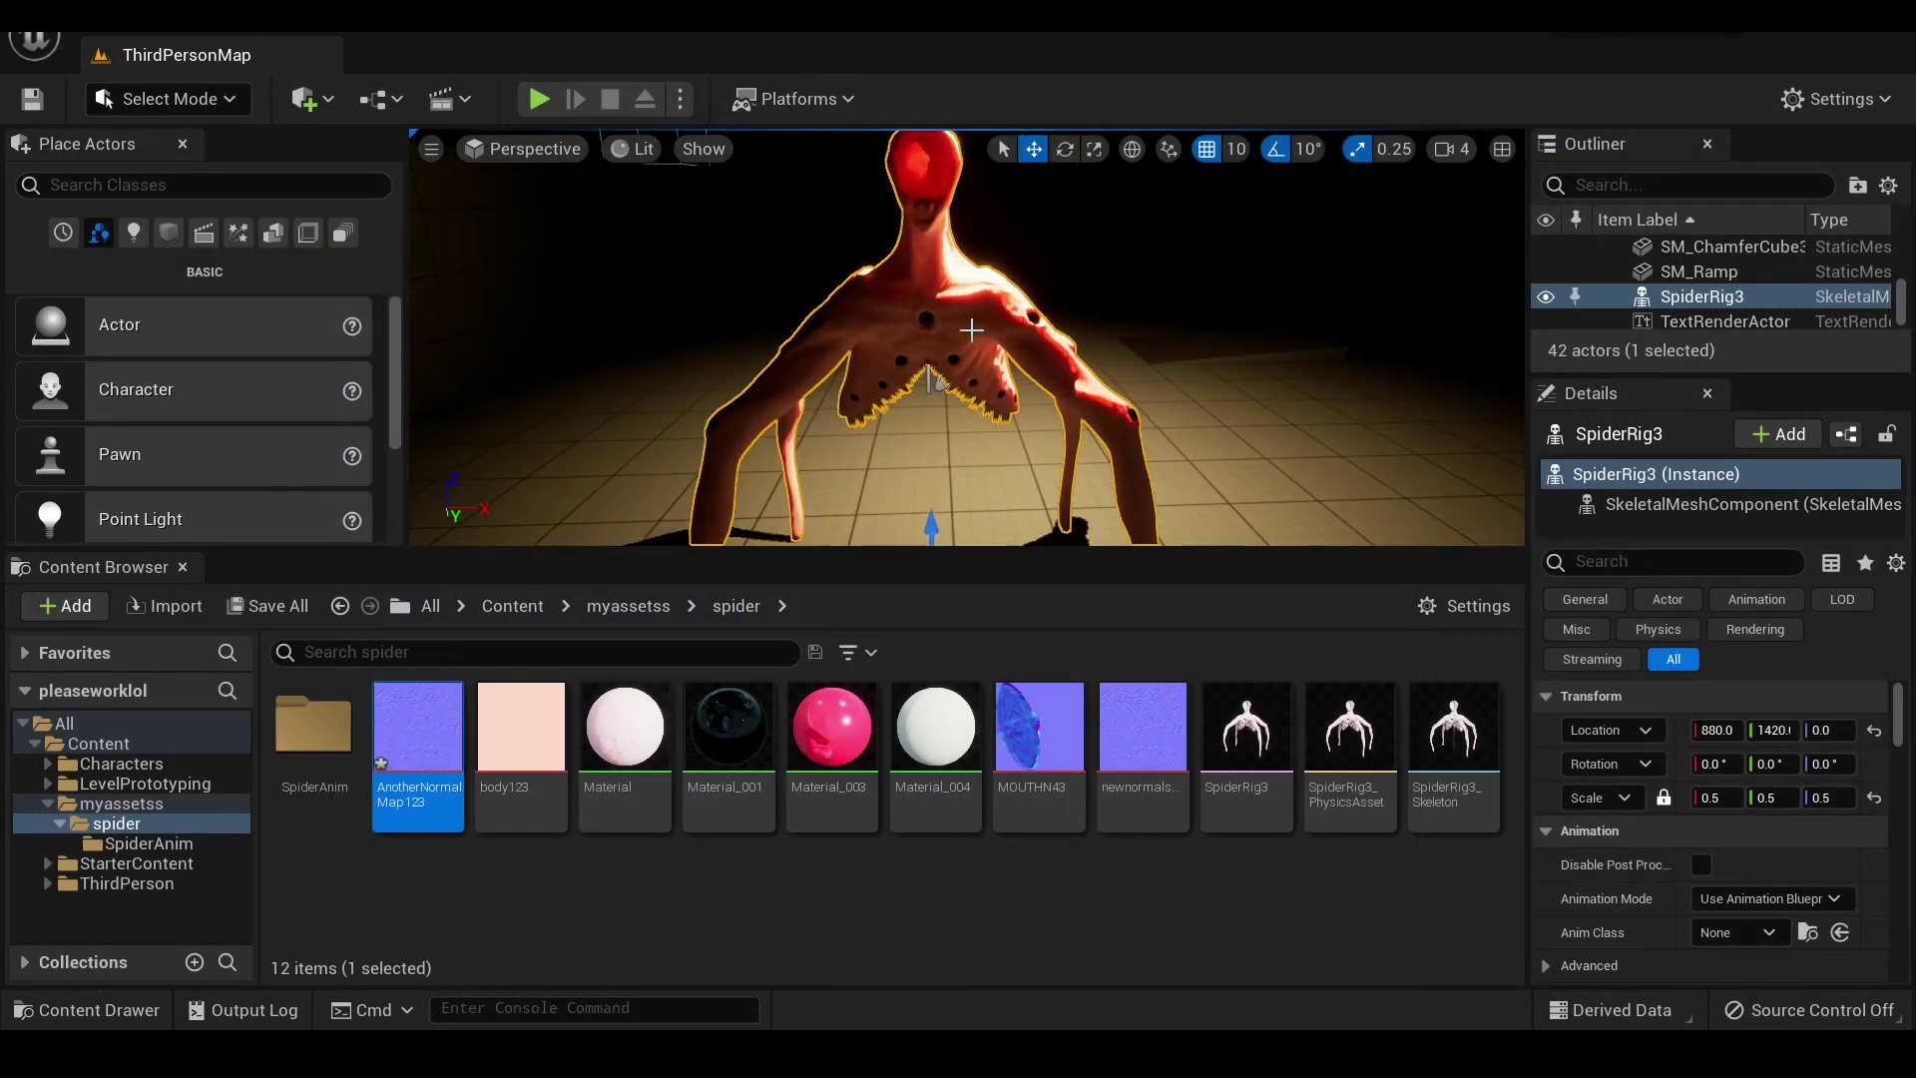
{"action": "scroll", "coordinate": [943, 330], "scroll_direction": "down", "scroll_amount": 3}
{"action": "scroll", "coordinate": [949, 339], "scroll_direction": "up", "scroll_amount": 6}
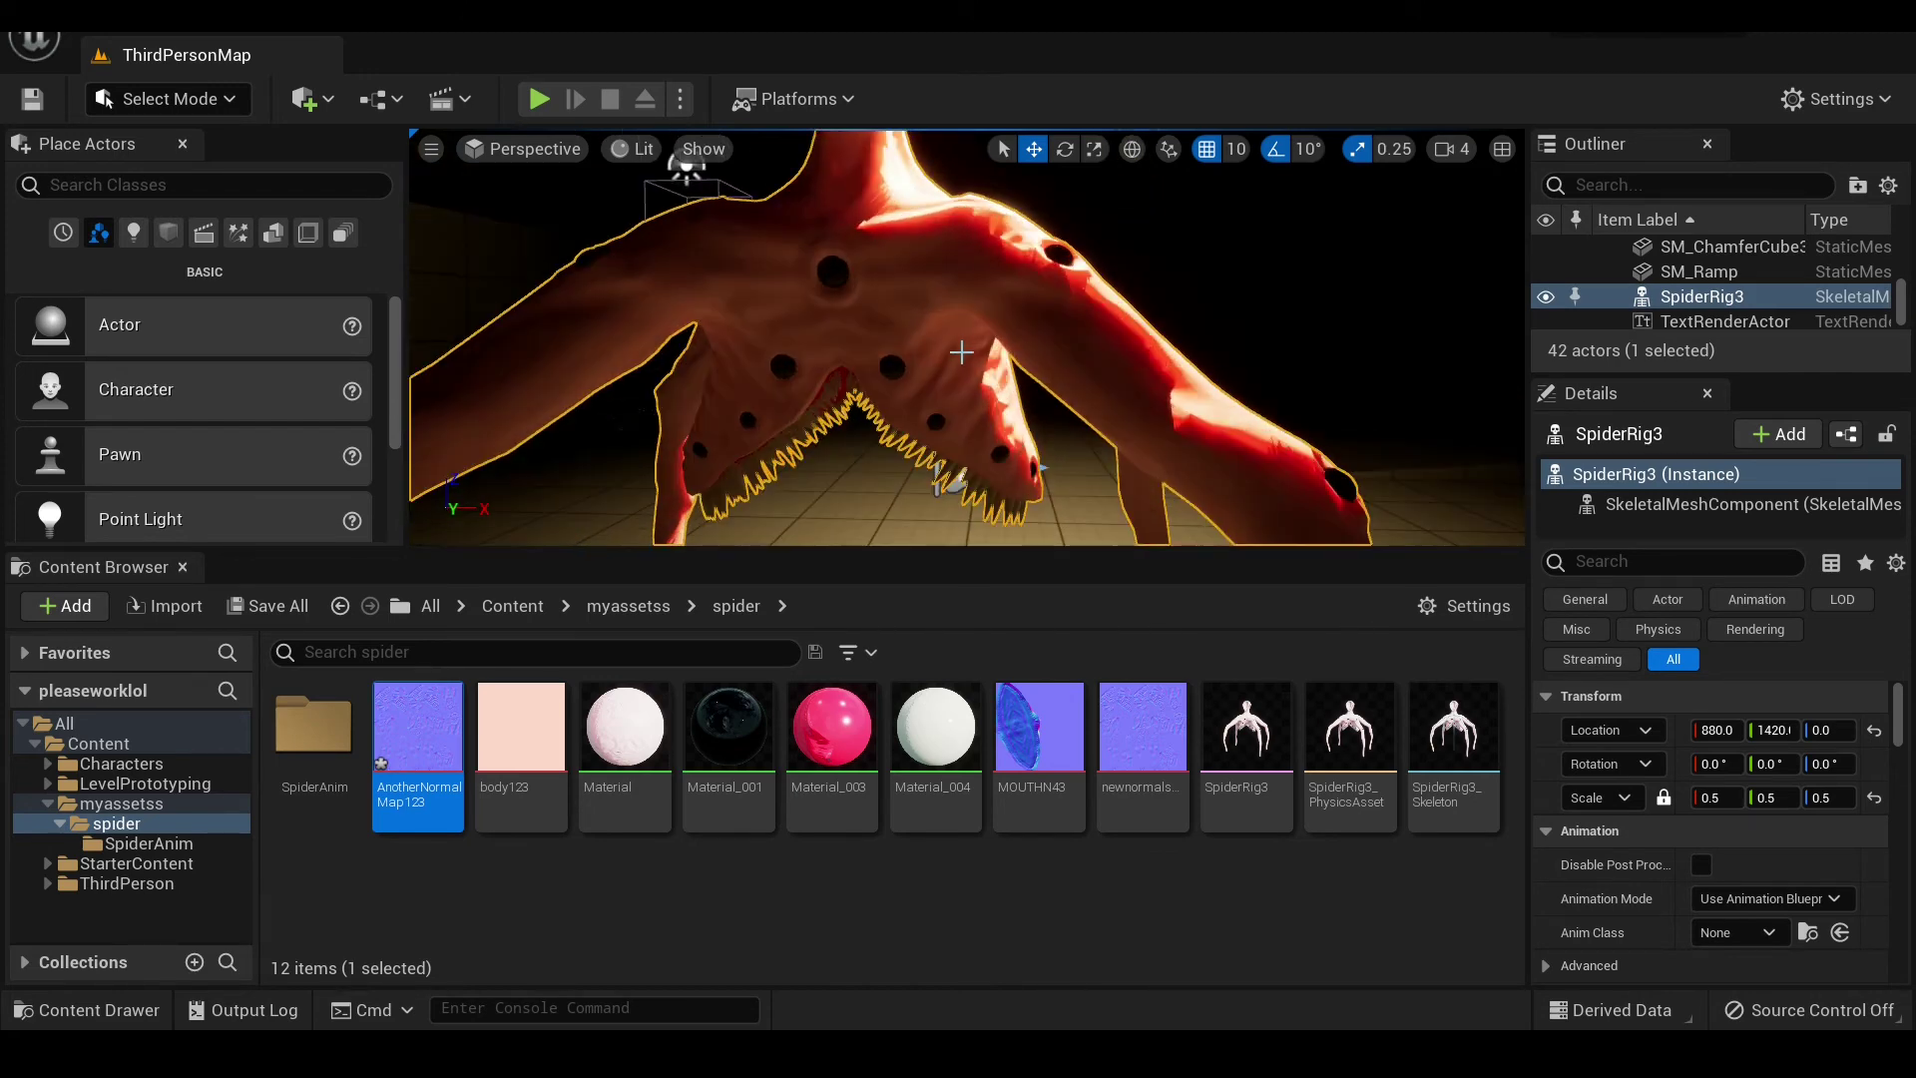
{"action": "scroll", "coordinate": [962, 352], "scroll_direction": "up", "scroll_amount": 4}
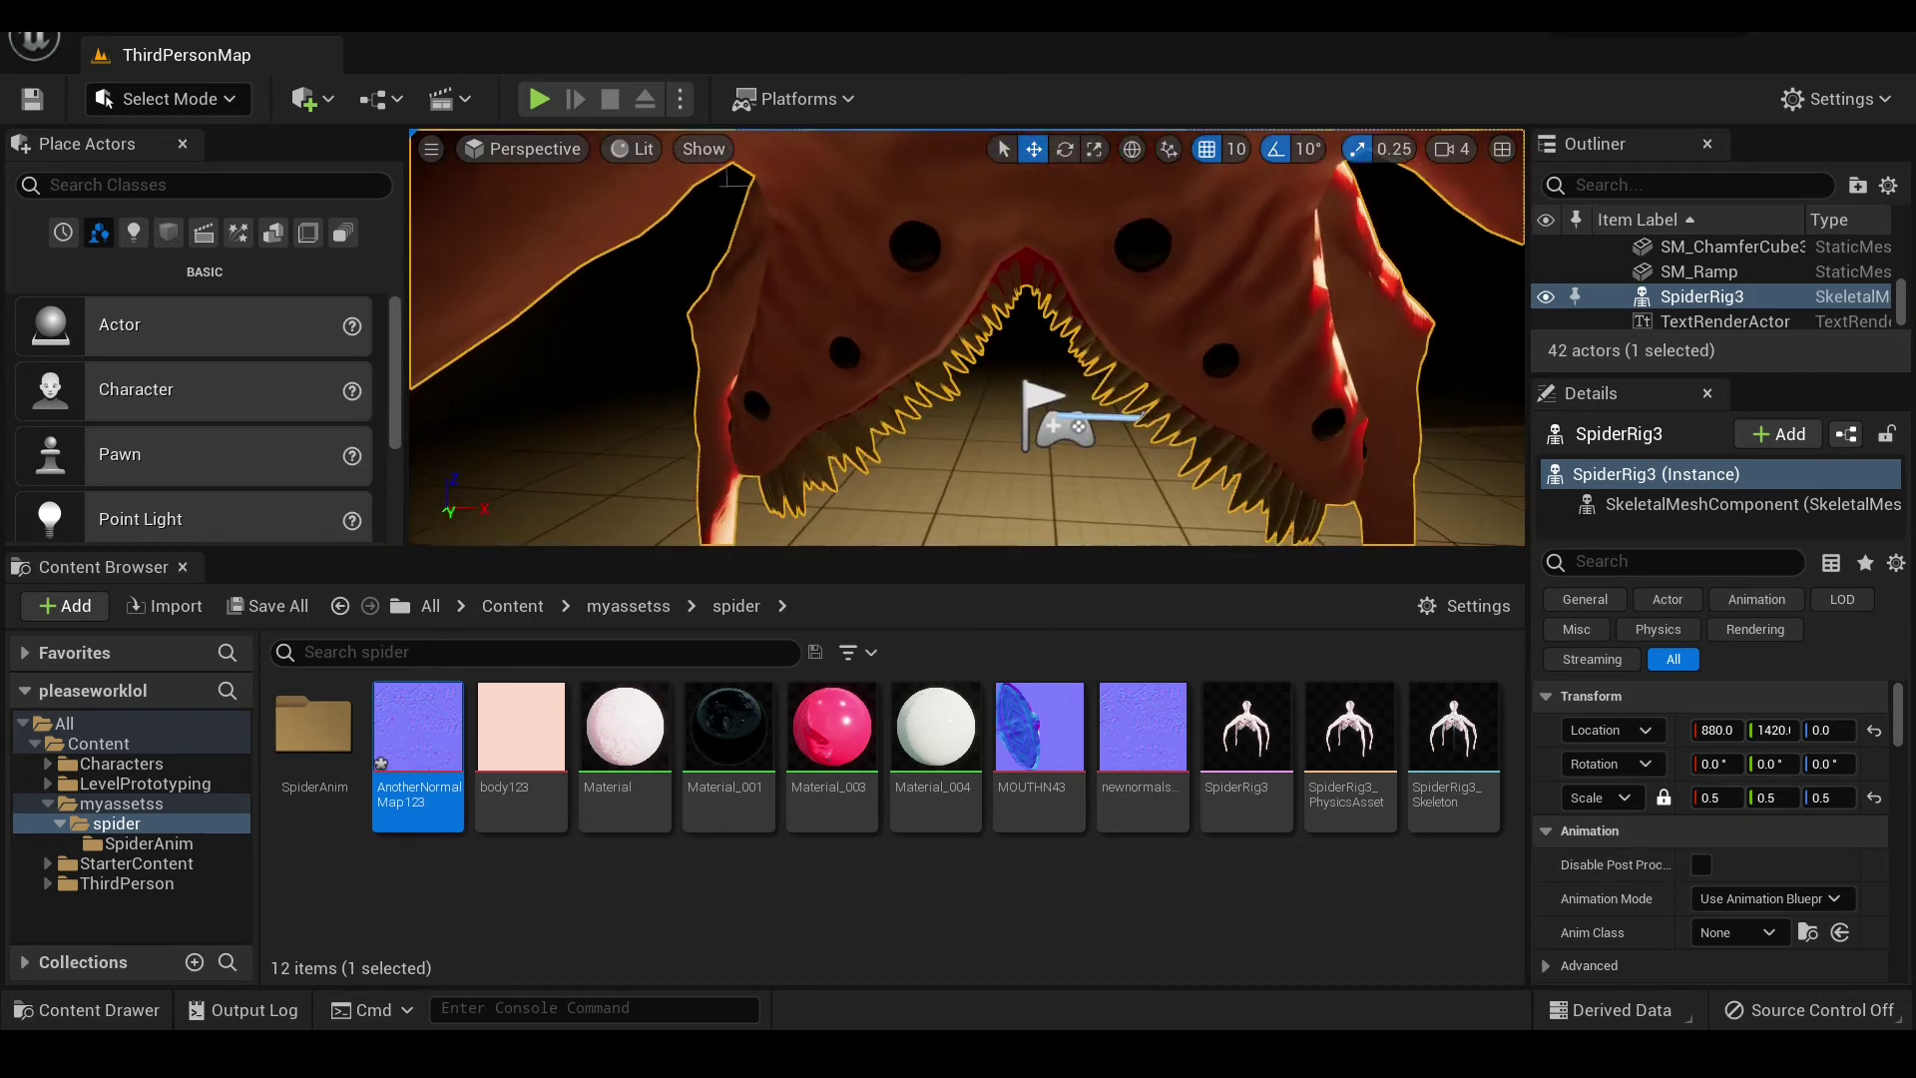
{"action": "scroll", "coordinate": [1052, 346], "scroll_direction": "up", "scroll_amount": 4}
{"action": "scroll", "coordinate": [1052, 347], "scroll_direction": "down", "scroll_amount": 4}
{"action": "scroll", "coordinate": [1052, 346], "scroll_direction": "up", "scroll_amount": 4}
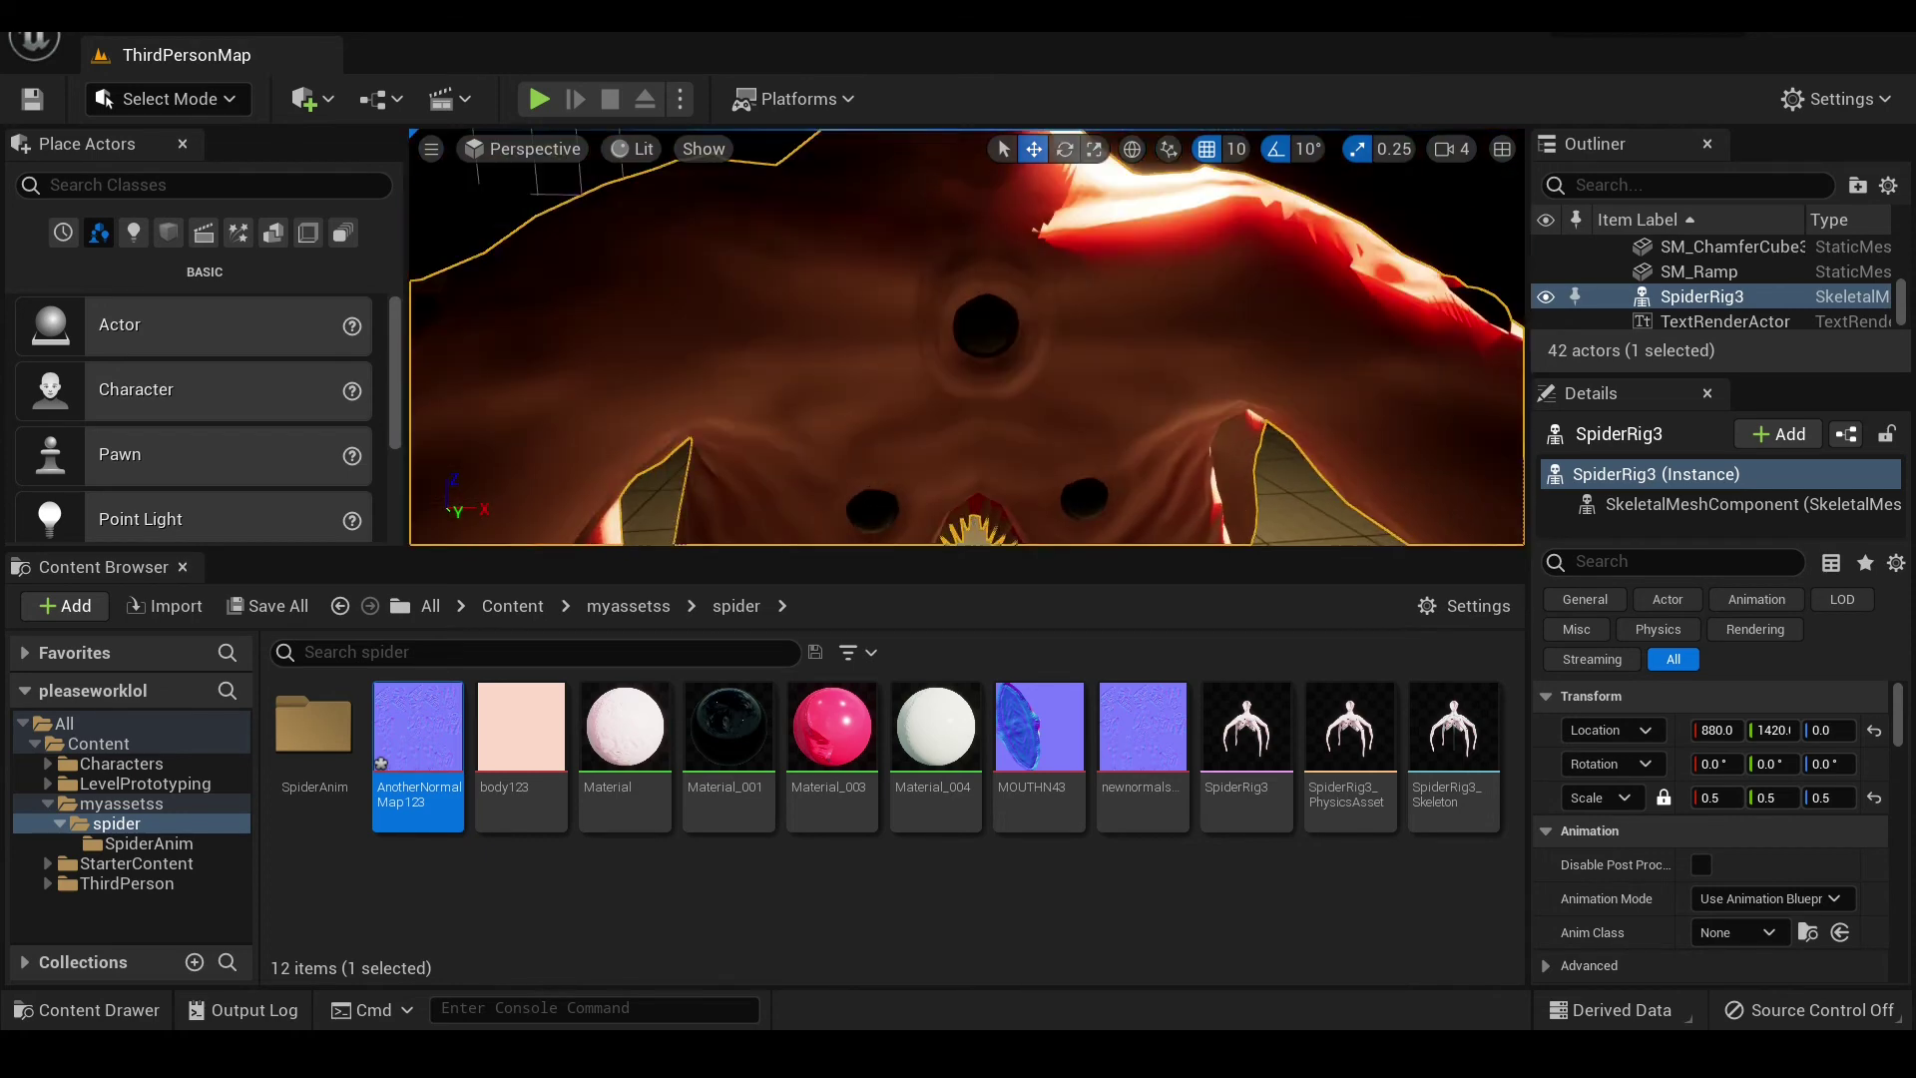
{"action": "scroll", "coordinate": [944, 424], "scroll_direction": "down", "scroll_amount": 5}
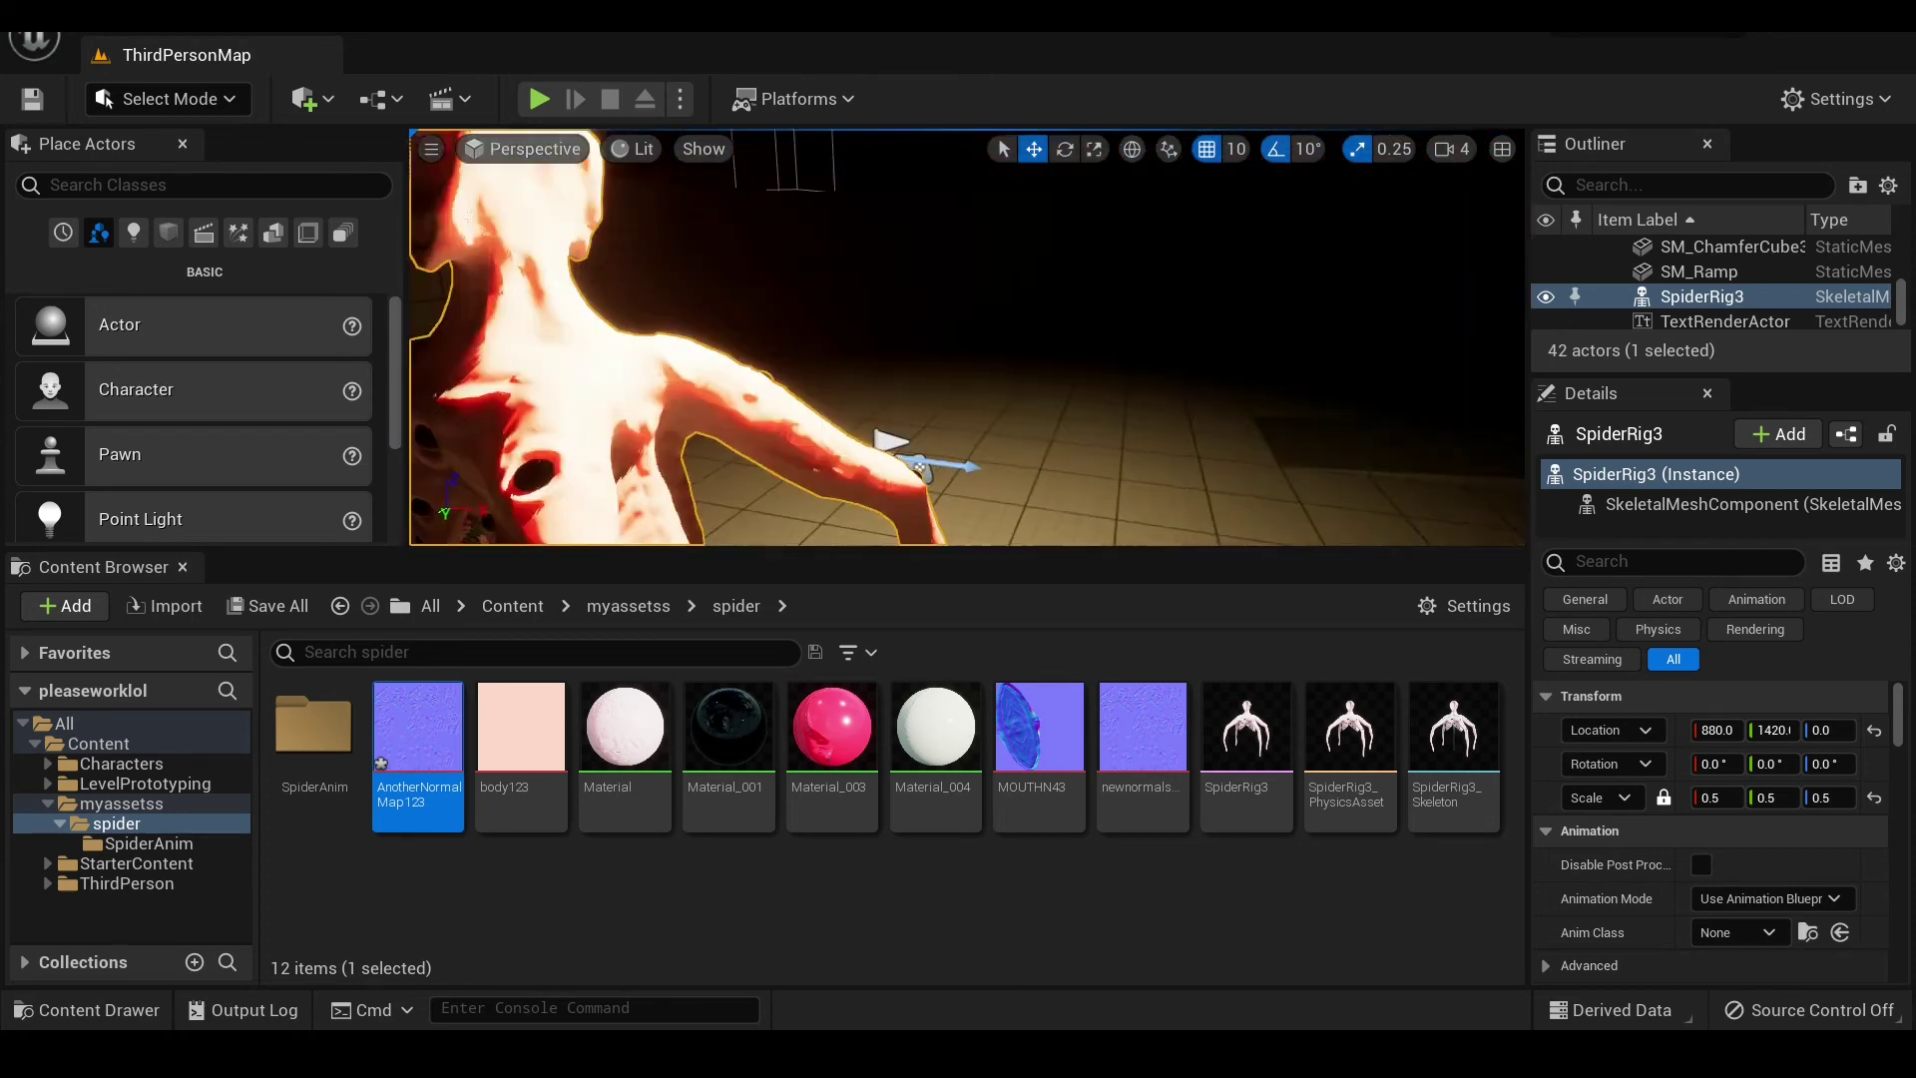
- Delete the SpiderRig3 actor from the level and start Play in Editor
{"action": "left_click_drag", "start_coordinate": [947, 422], "coordinate": [1119, 310], "text": "alt"}
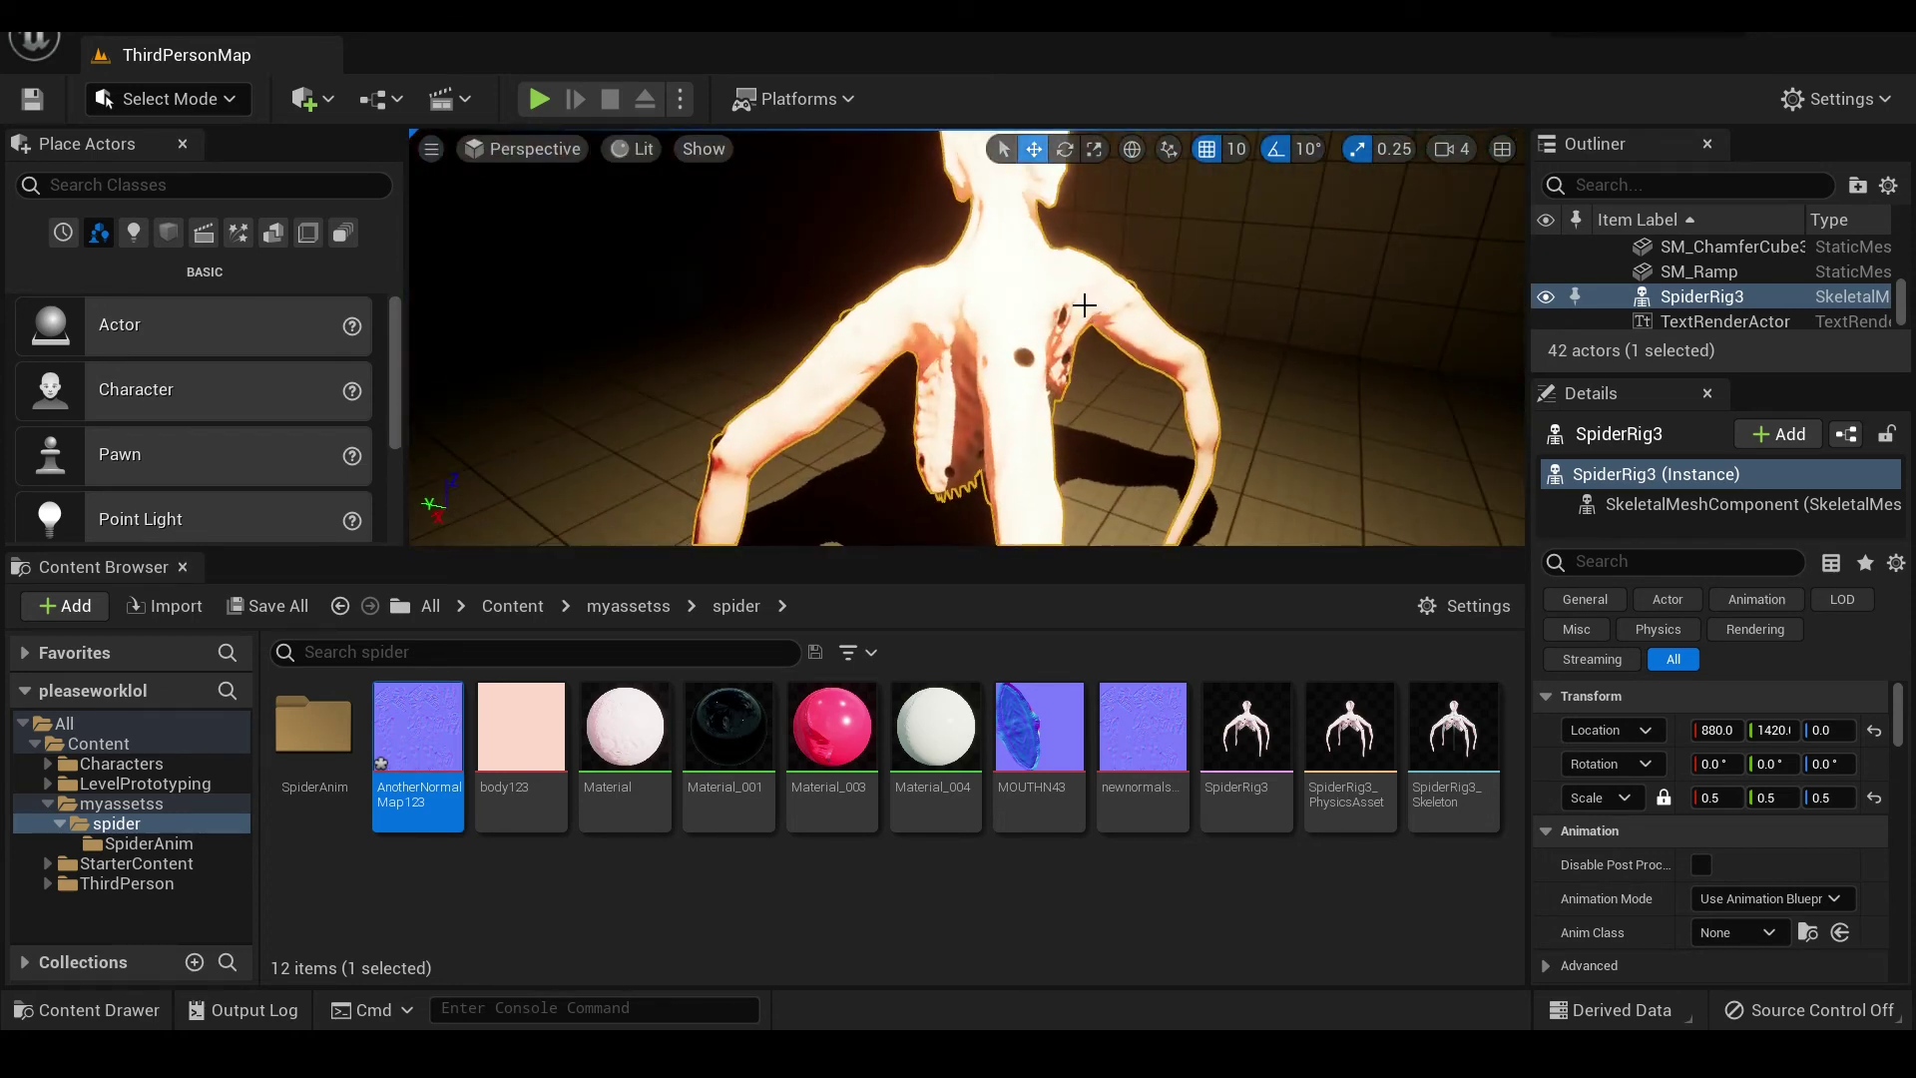
{"action": "key", "text": "Delete"}
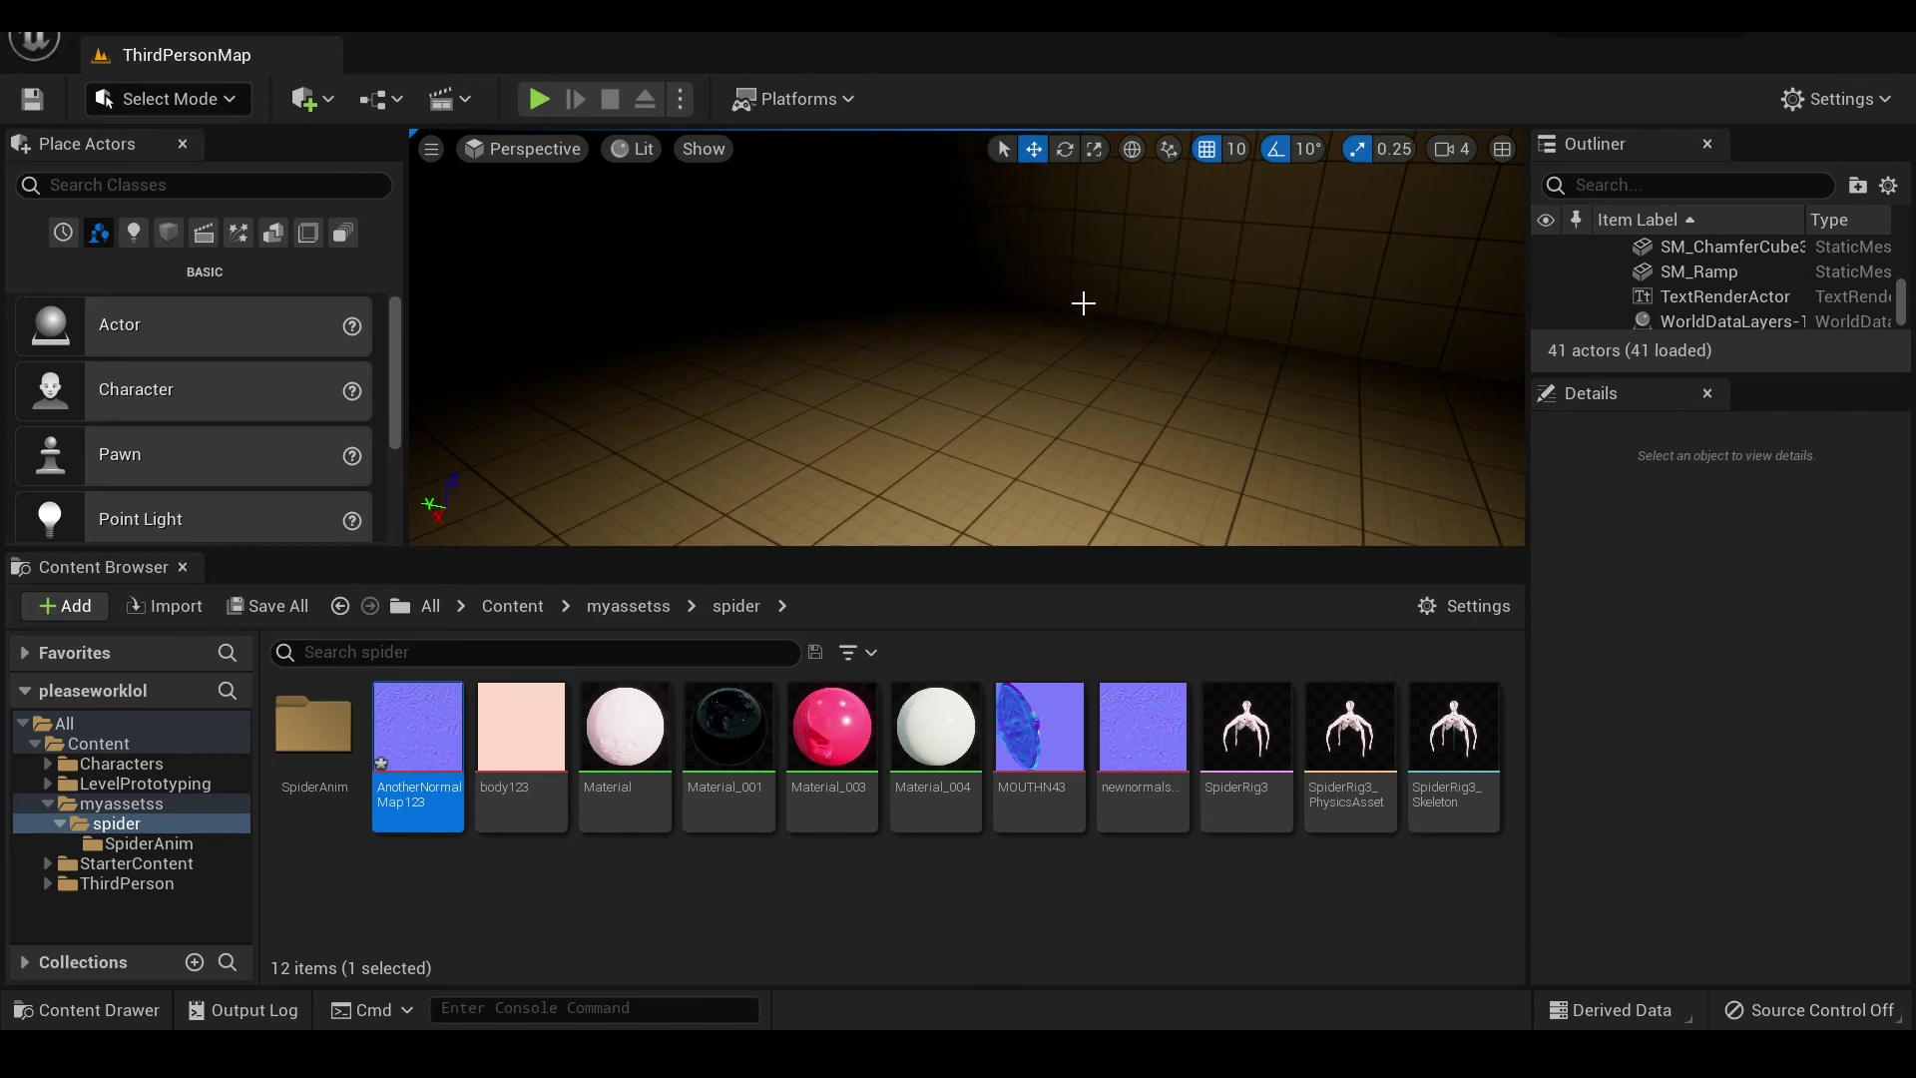
{"action": "left_click", "coordinate": [538, 99]}
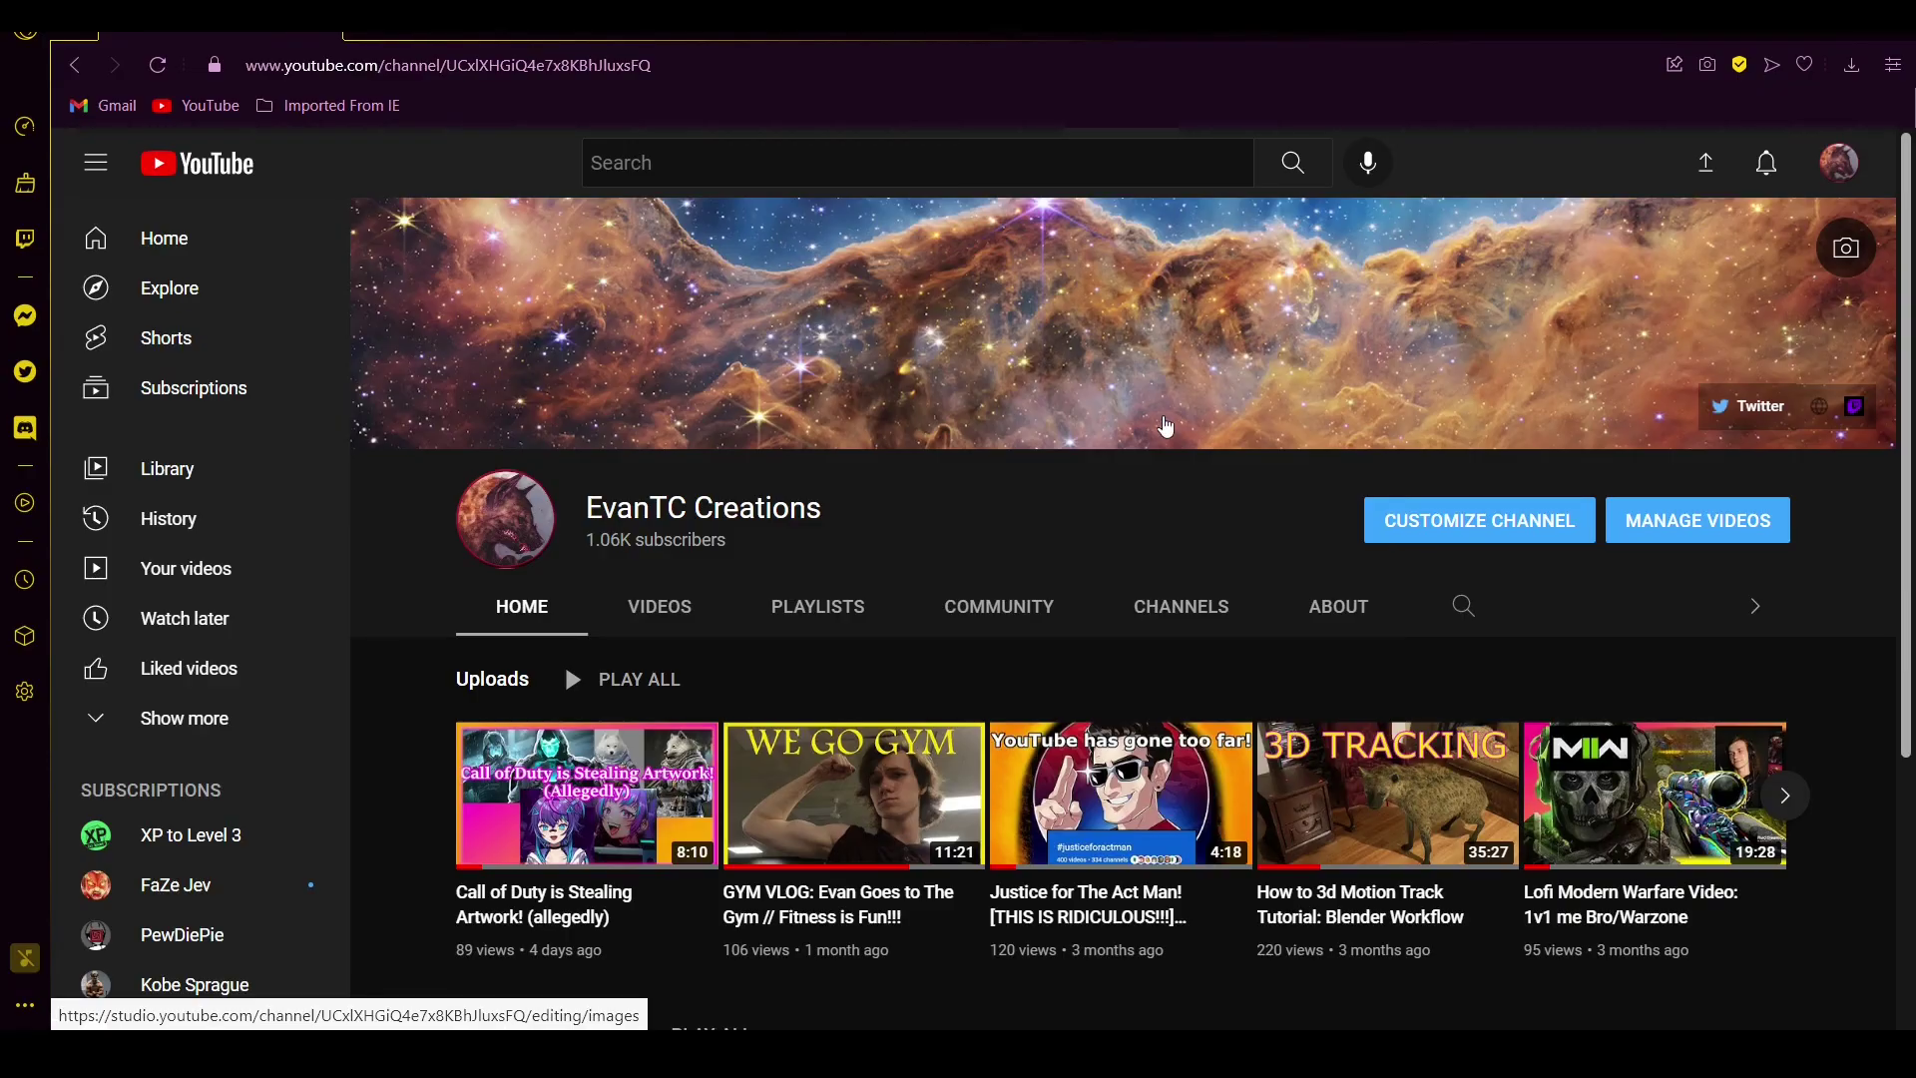
{"action": "scroll", "coordinate": [901, 472], "scroll_direction": "down", "scroll_amount": 3}
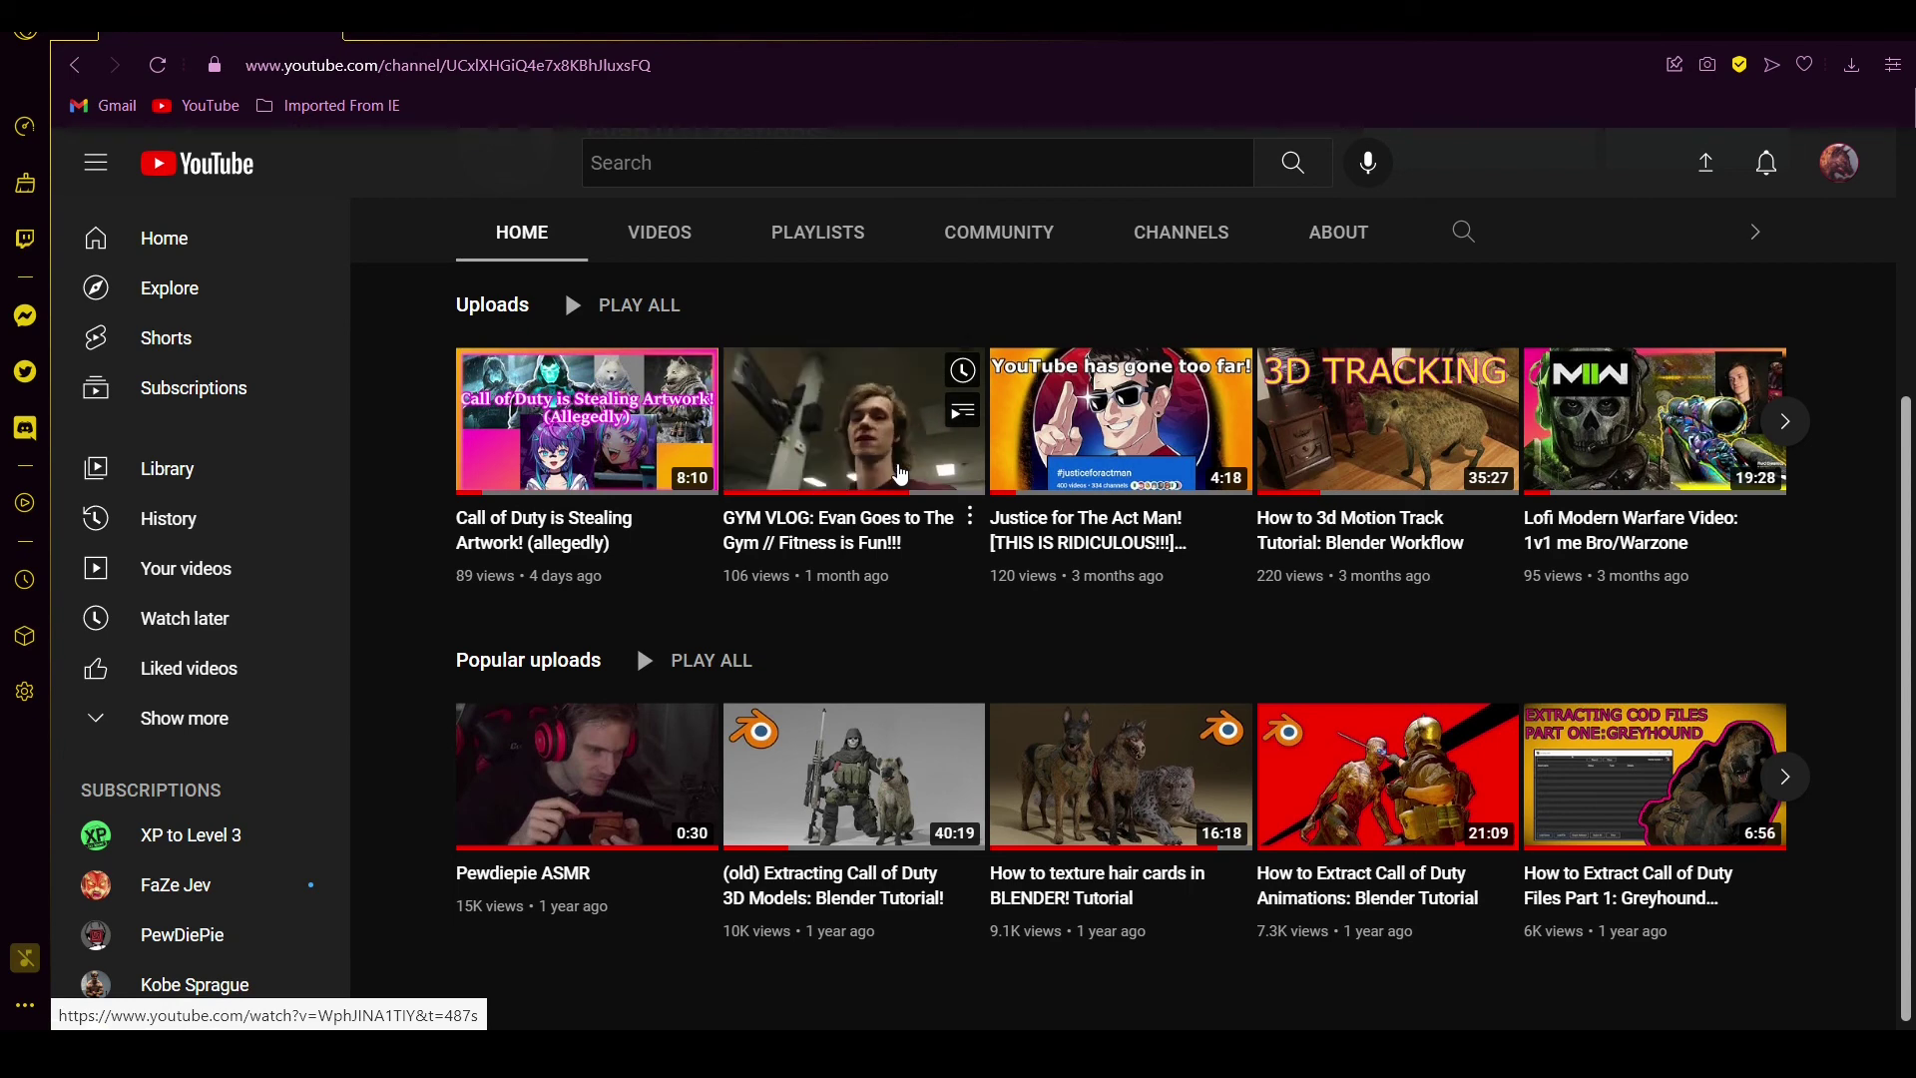
{"action": "scroll", "coordinate": [902, 473], "scroll_direction": "up", "scroll_amount": 2}
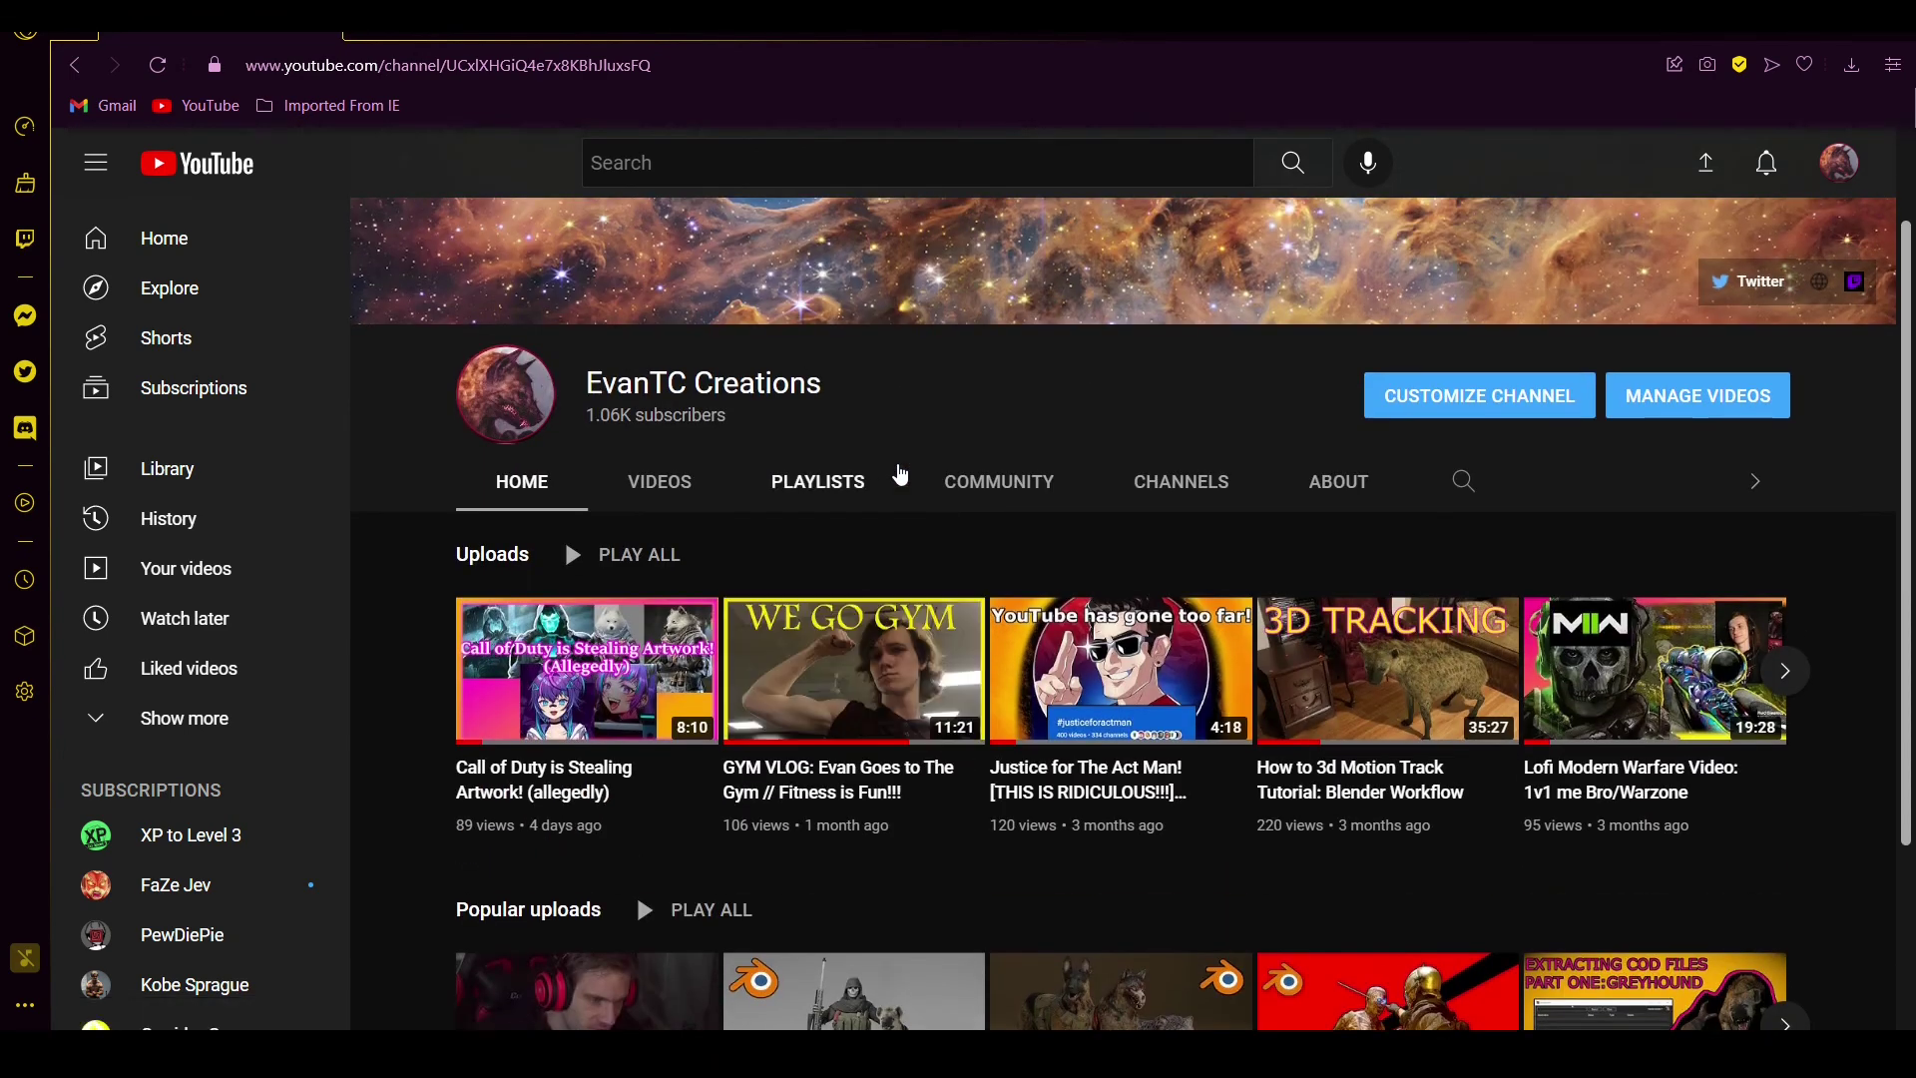